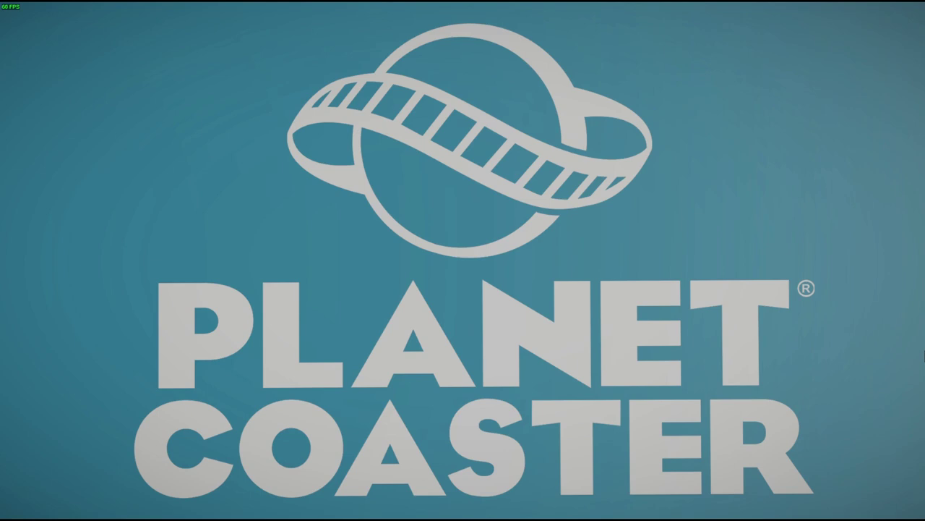
Show the hidden interface and close the blueprint browser with the track ride and walled room in view
key("ctrl+g")
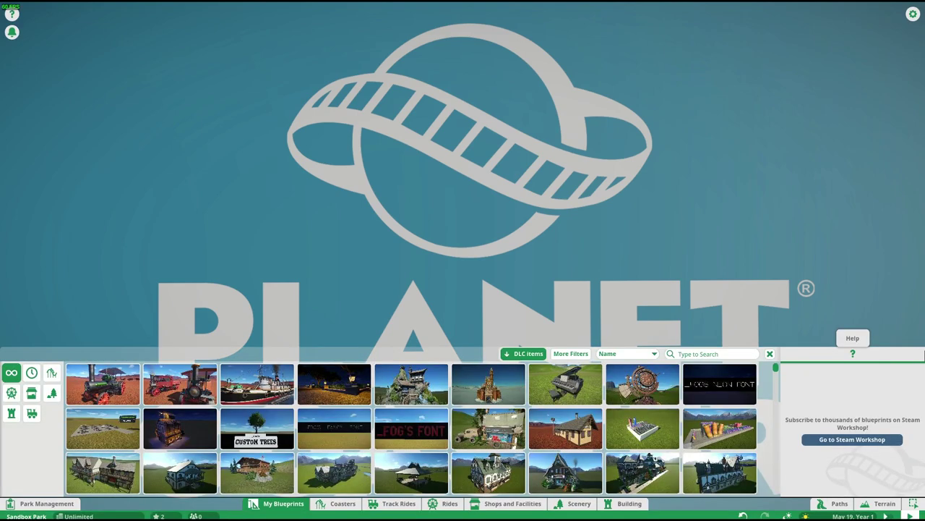
scroll(700, 214, "down", 5)
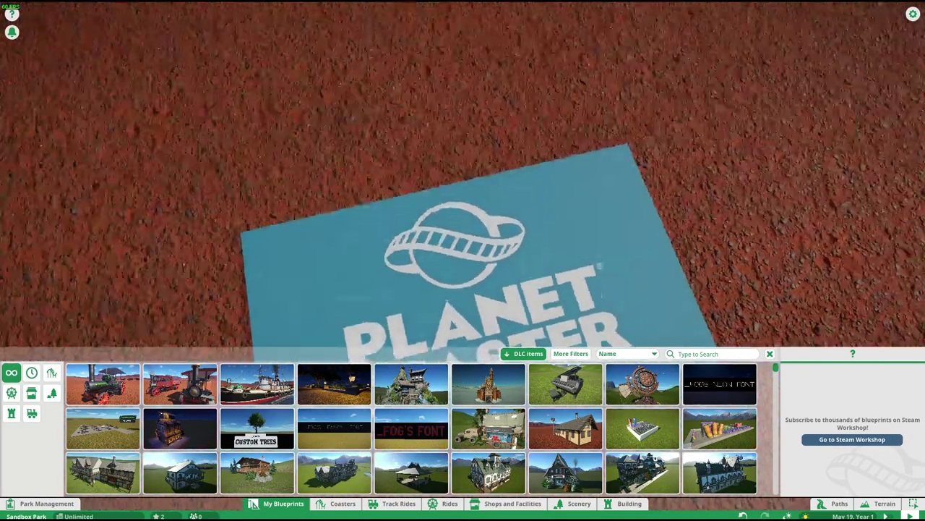
scroll(698, 227, "down", 5)
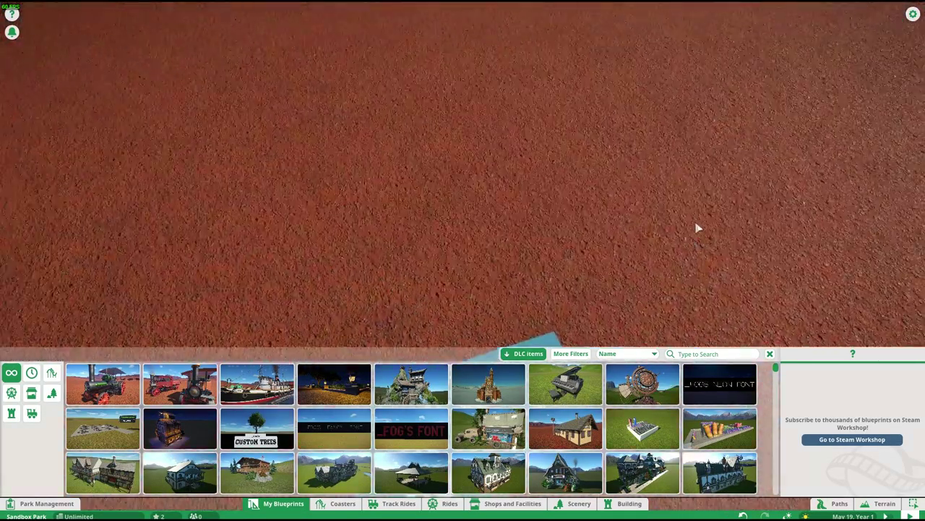
key("w")
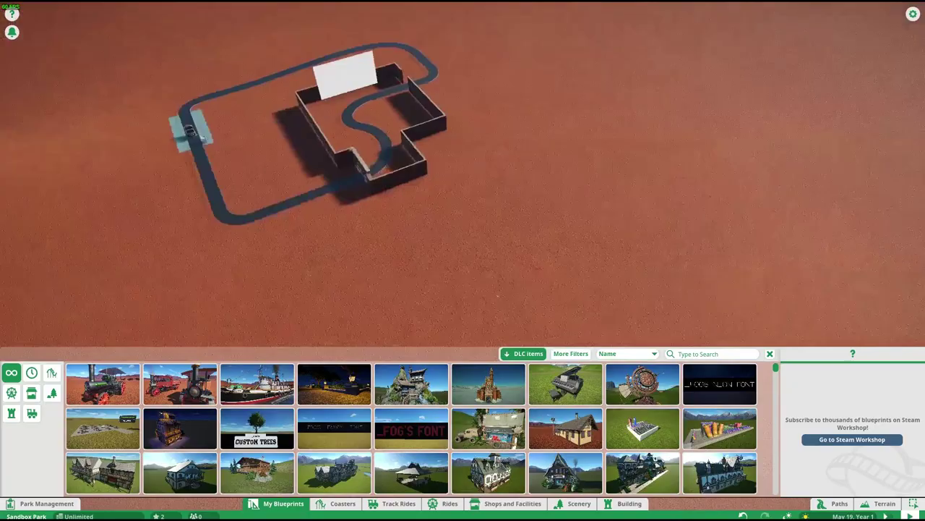
scroll(533, 221, "up", 3)
key("e")
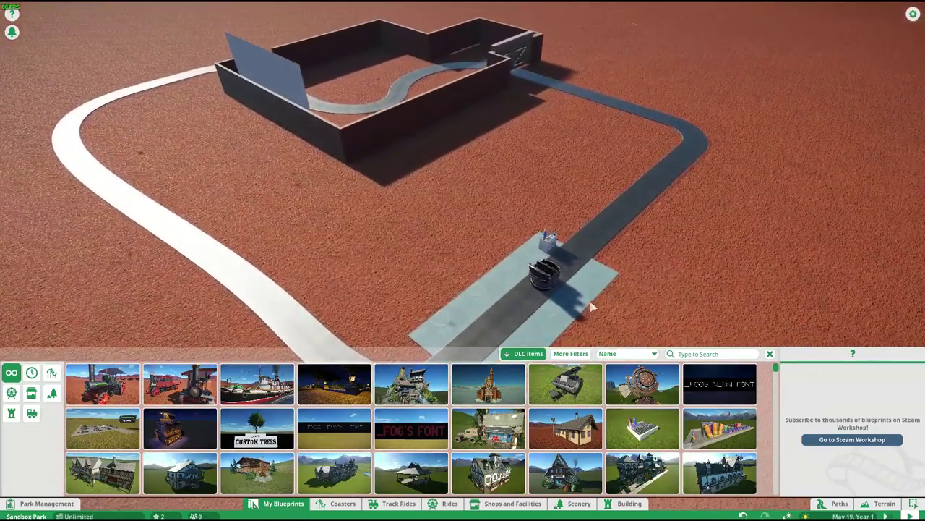
left_click(770, 354)
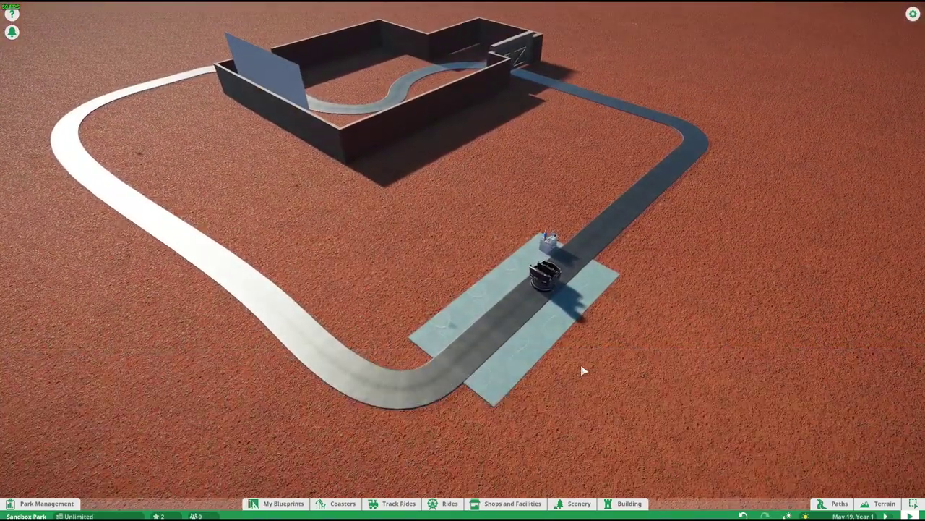
Examine how the Huntsman 1 track runs from its station around and through the walled room
left_click_drag(584, 370, 426, 315)
left_click(578, 259)
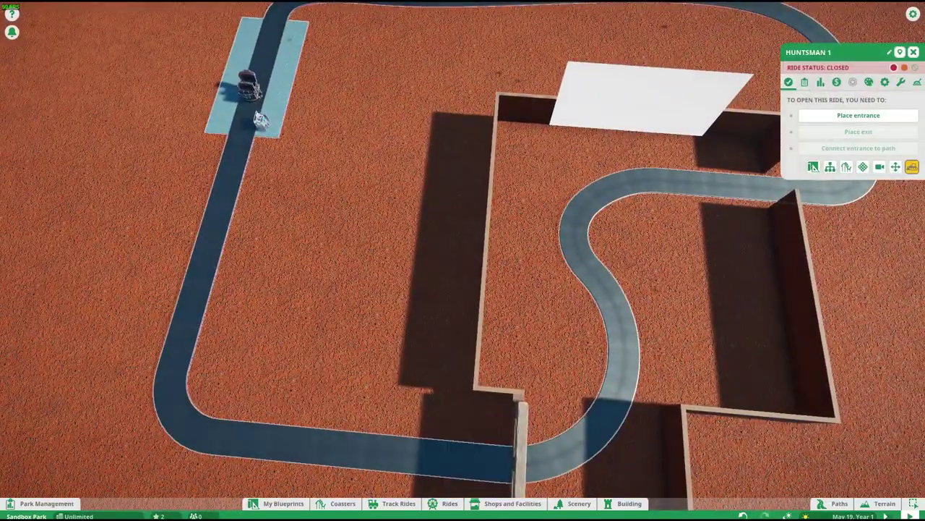
left_click(913, 53)
key("d")
scroll(679, 226, "down", 4)
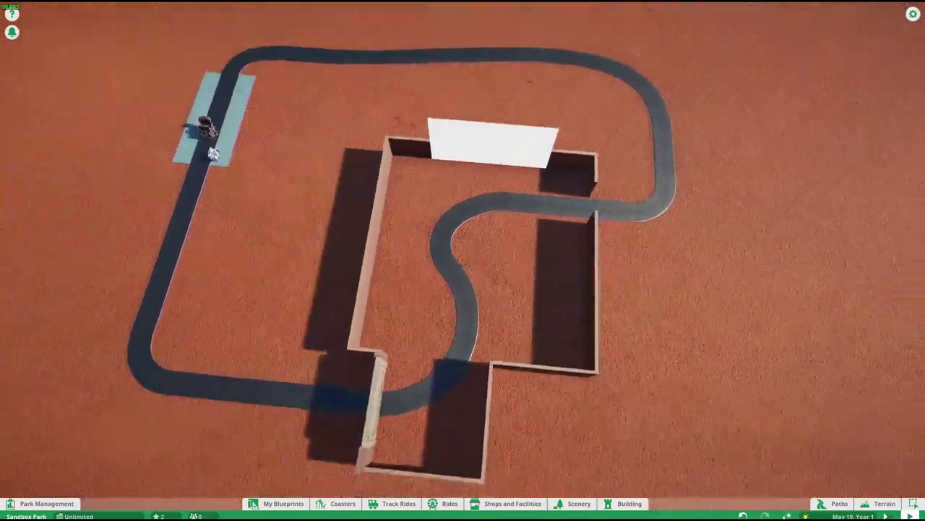
left_click_drag(680, 225, 593, 190)
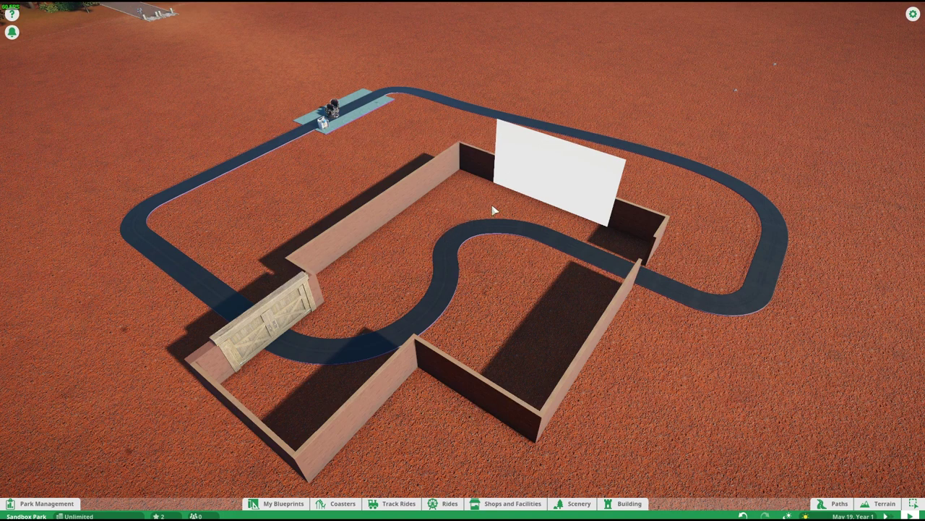
Inspect the projection screen and the track's route from the stable doors past the screen to the room's exit
left_click(537, 158)
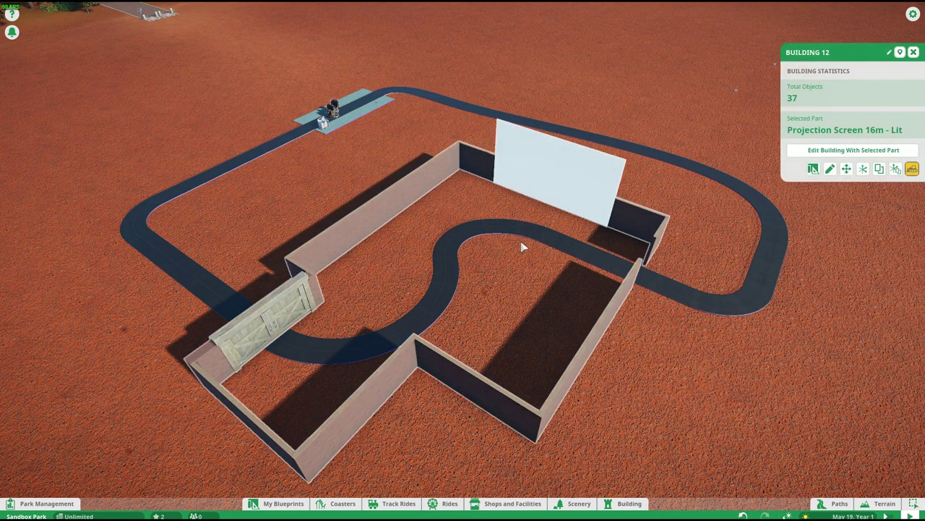
scroll(513, 272, "up", 5)
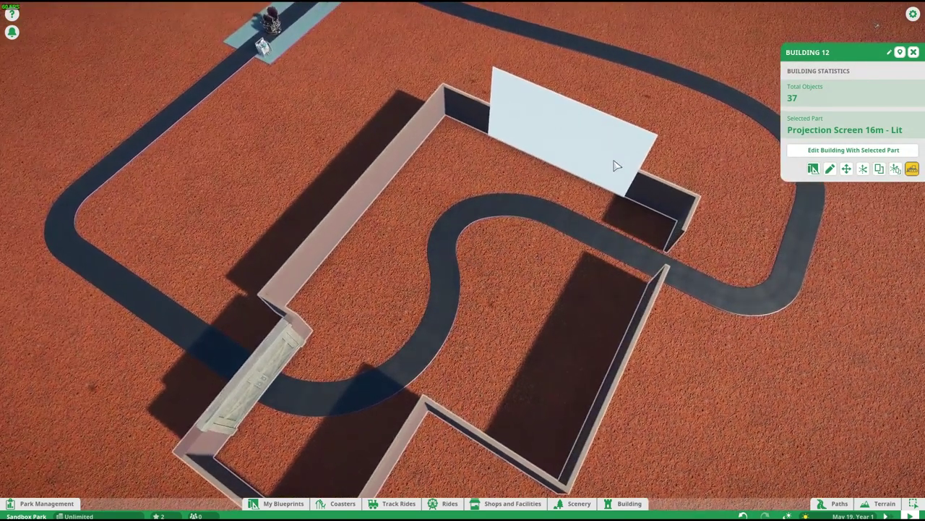
left_click(611, 240)
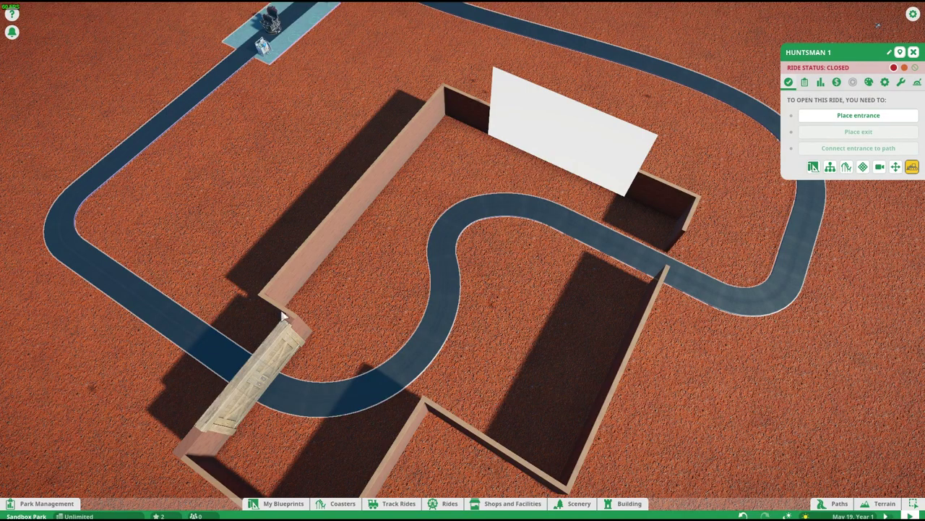
left_click_drag(444, 253, 348, 274)
left_click_drag(196, 247, 239, 223)
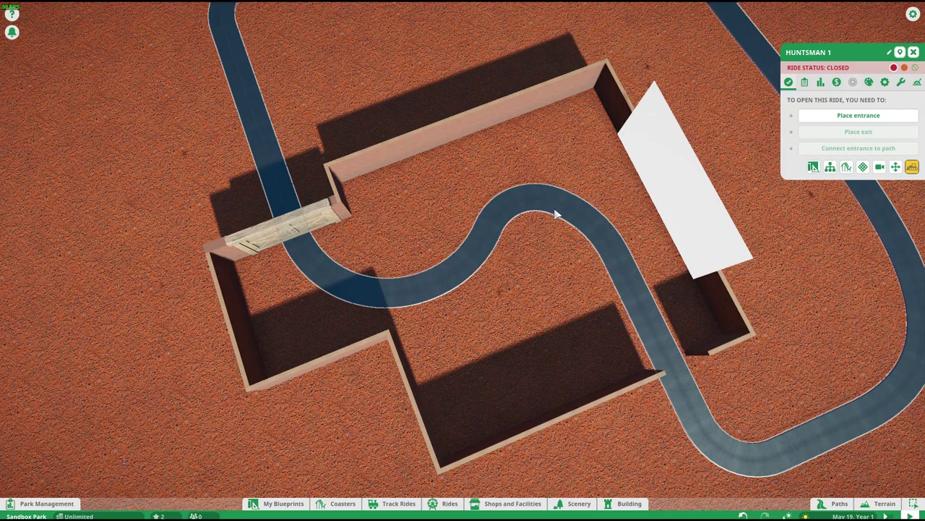
scroll(506, 234, "down", 3)
left_click_drag(506, 233, 506, 235)
scroll(506, 235, "up", 3)
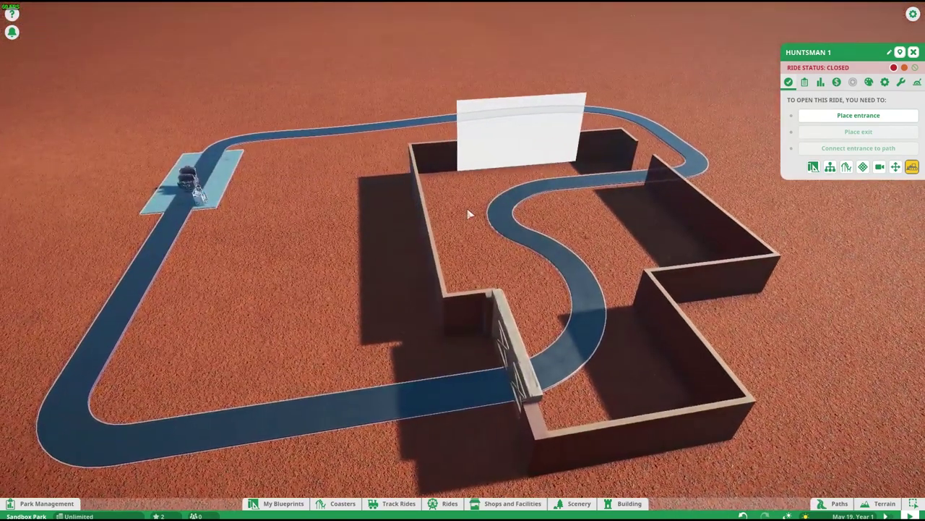
left_click_drag(561, 290, 559, 360)
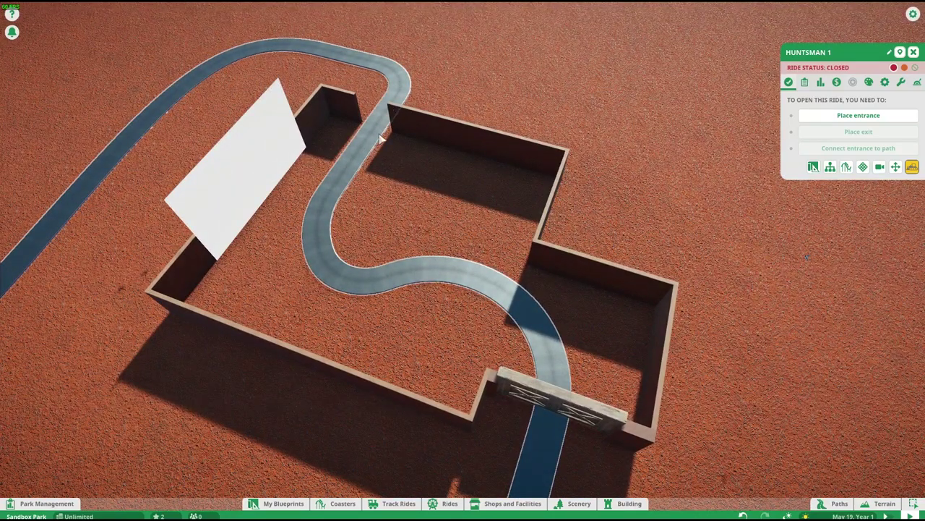
left_click_drag(808, 256, 383, 291)
scroll(383, 291, "down", 3)
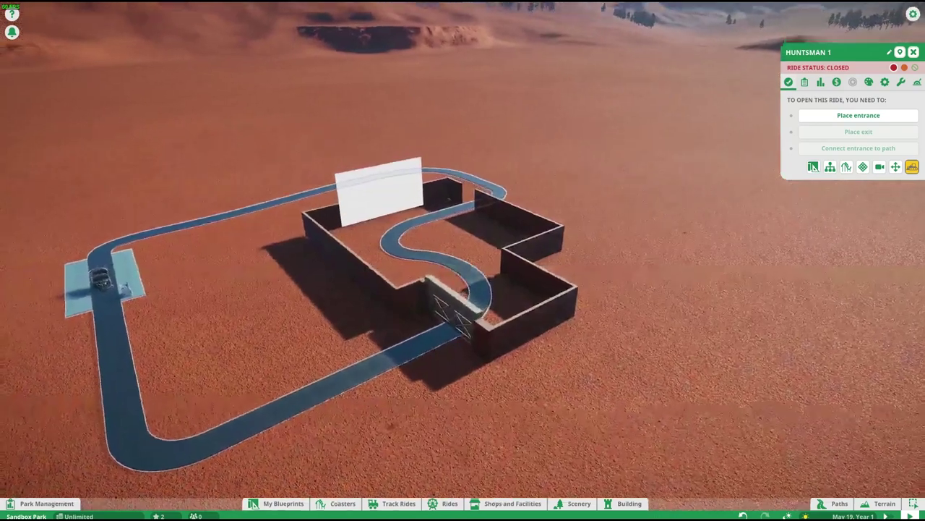
Select the wall mounted security camera beyond the track and check its position relative to the room
scroll(383, 292, "down", 1)
scroll(386, 290, "down", 3)
key("w")
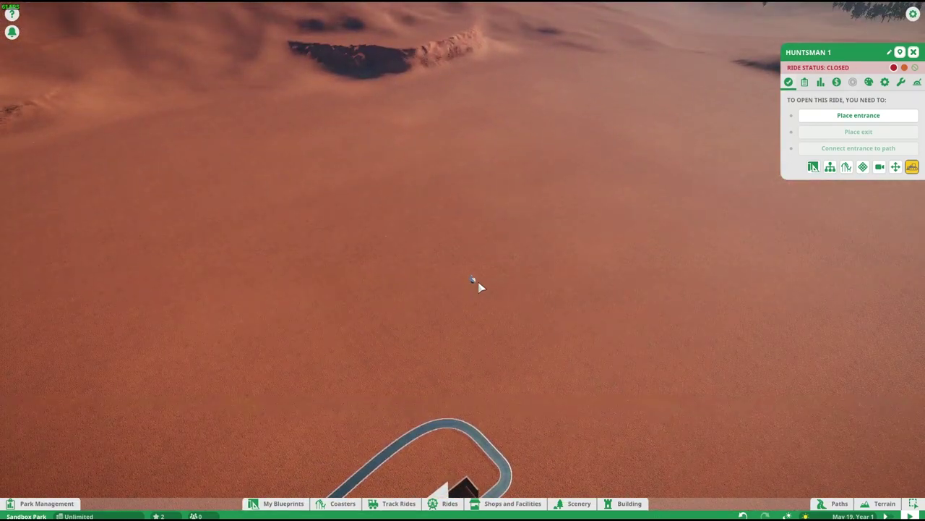
left_click(476, 282)
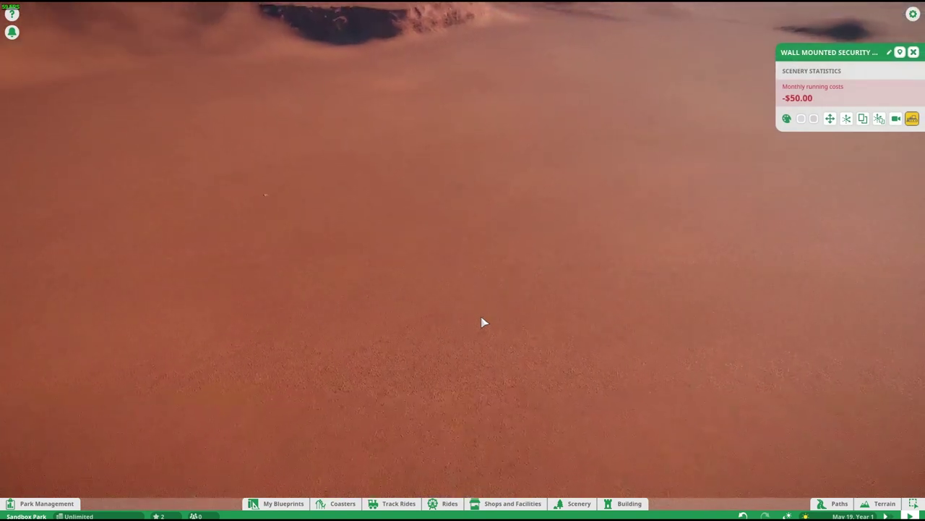
scroll(483, 322, "down", 3)
scroll(478, 310, "up", 2)
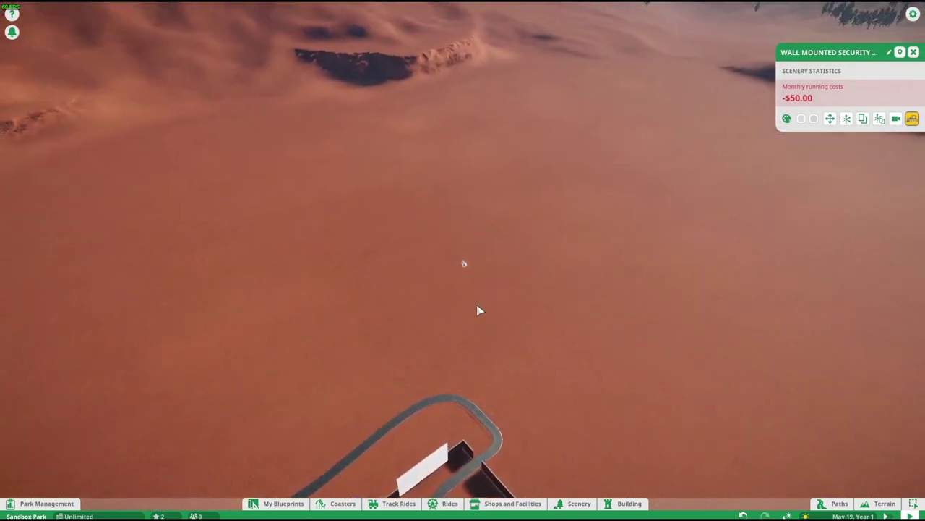
scroll(477, 310, "up", 6)
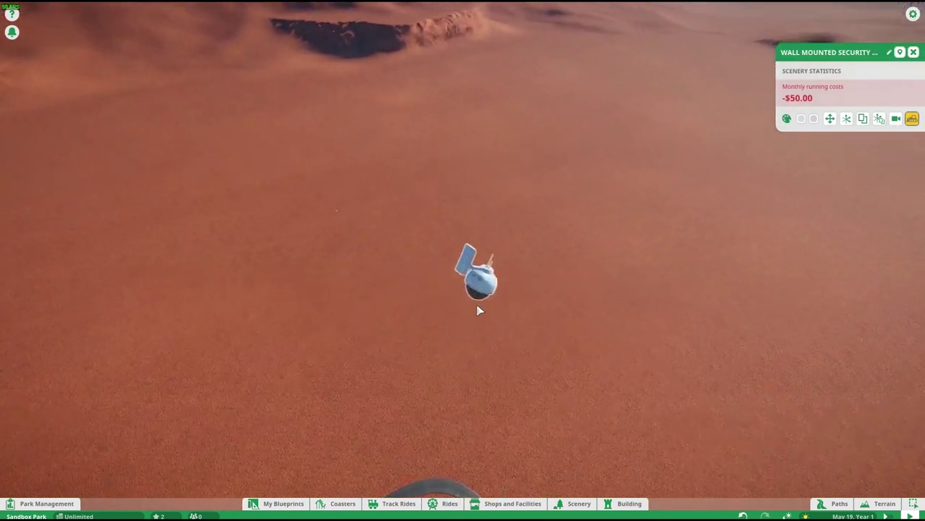
left_click_drag(477, 310, 469, 243)
scroll(465, 310, "up", 4)
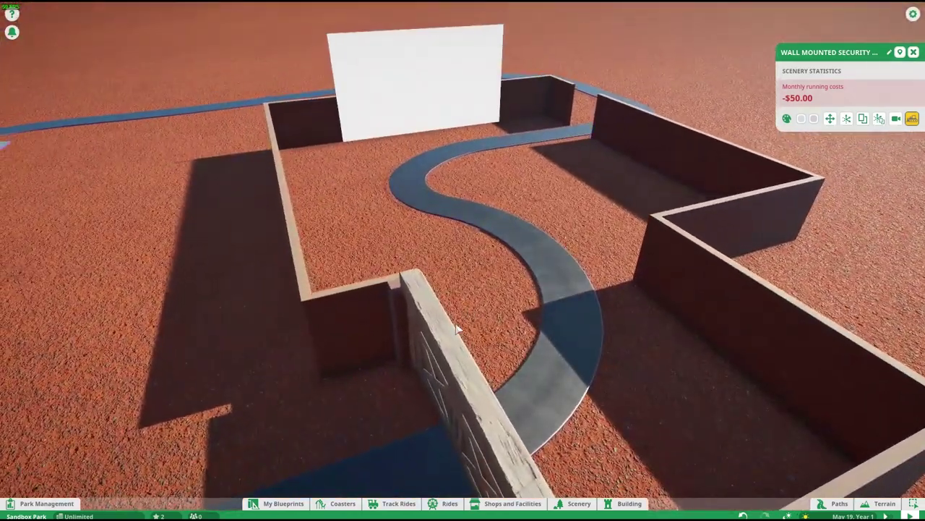
Add a track trigger to the Huntsman 1 ride and place it at 53 m, just before the stable doors
scroll(462, 327, "down", 3)
left_click_drag(463, 326, 387, 326)
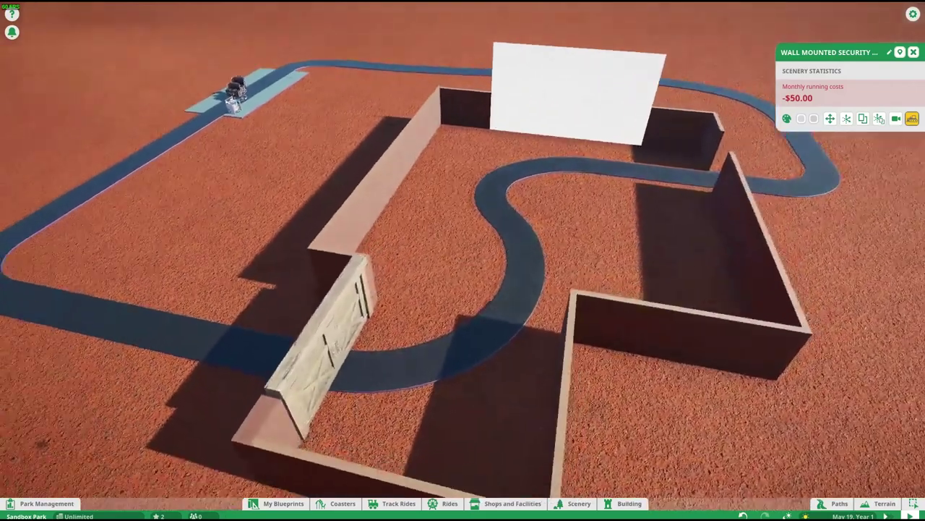
left_click(482, 326)
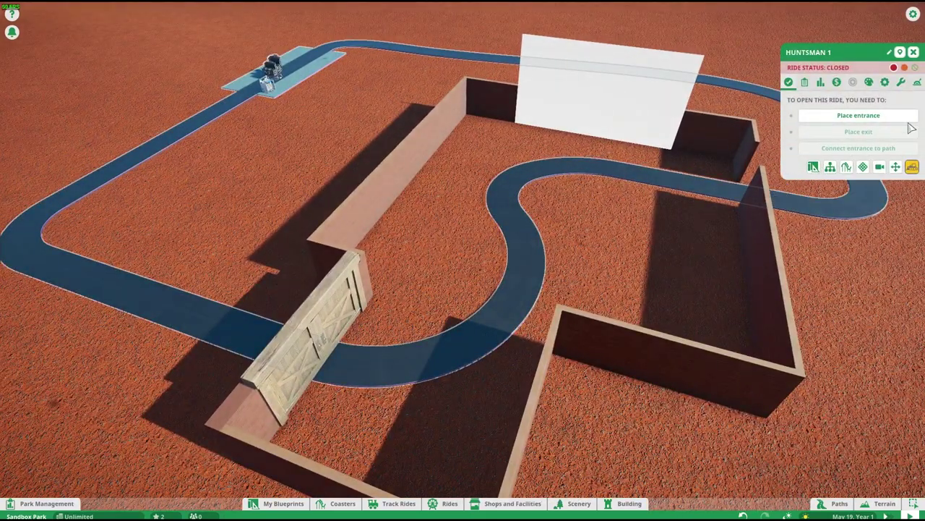
left_click(917, 82)
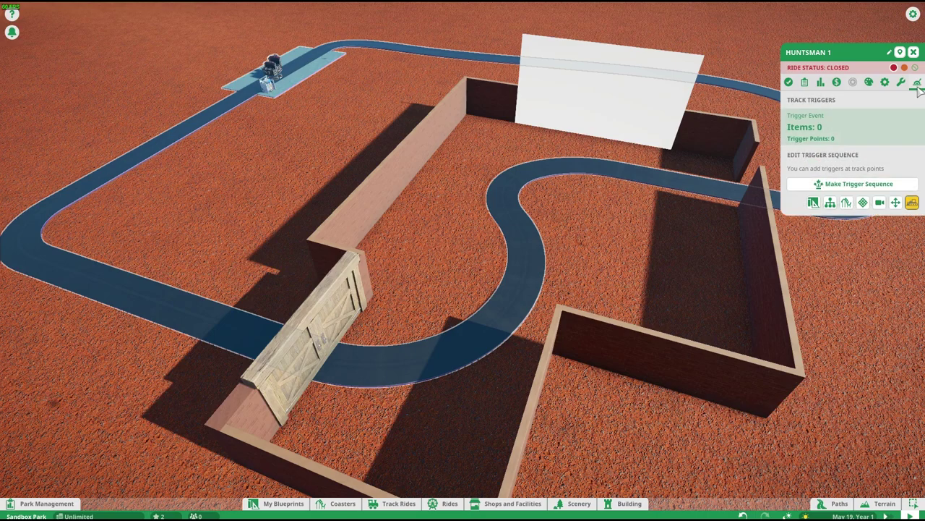
left_click(883, 184)
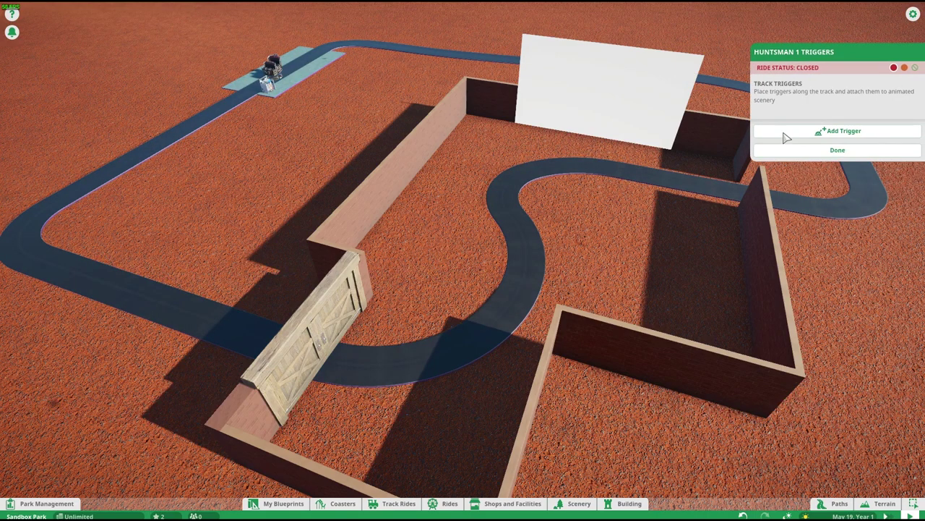
left_click(840, 130)
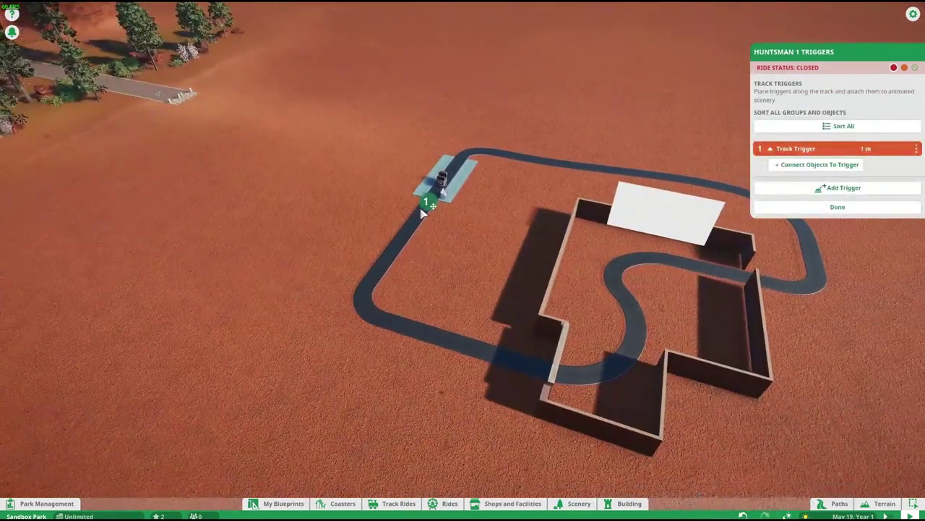
mouse_move(425, 212)
left_mouse_down()
mouse_move(399, 243)
mouse_move(396, 310)
mouse_move(420, 333)
mouse_move(519, 372)
left_mouse_up()
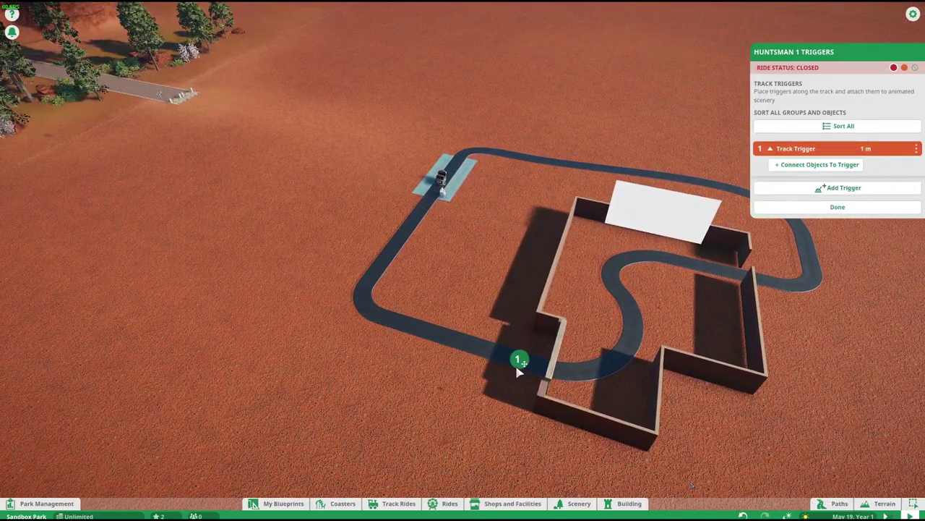
Connect the Coaster Doors - Stables scenery to track trigger 1
key("d")
scroll(586, 366, "up", 3)
key("q")
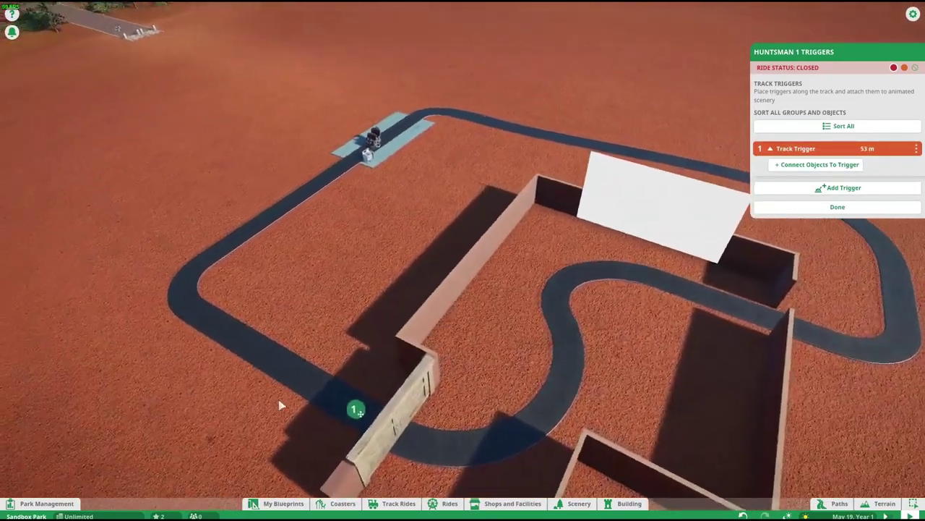
key("q")
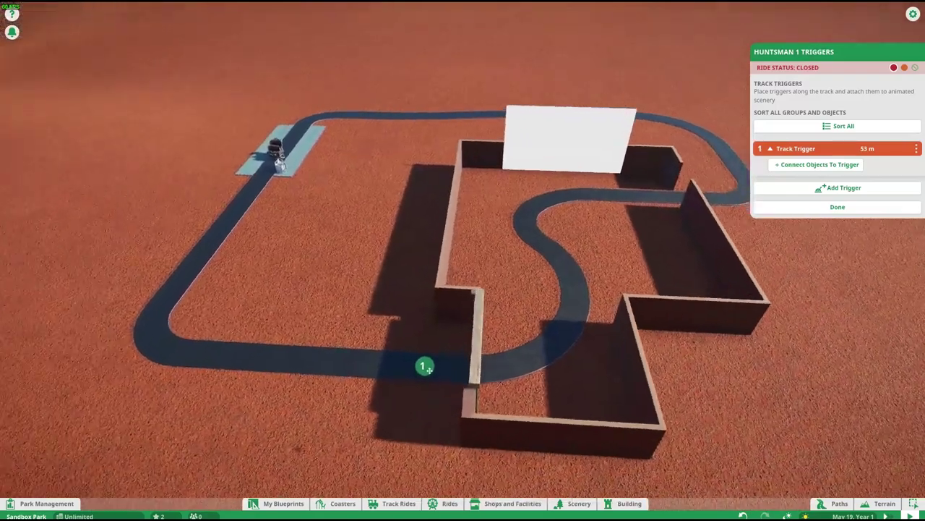
scroll(729, 143, "up", 2)
left_click(791, 165)
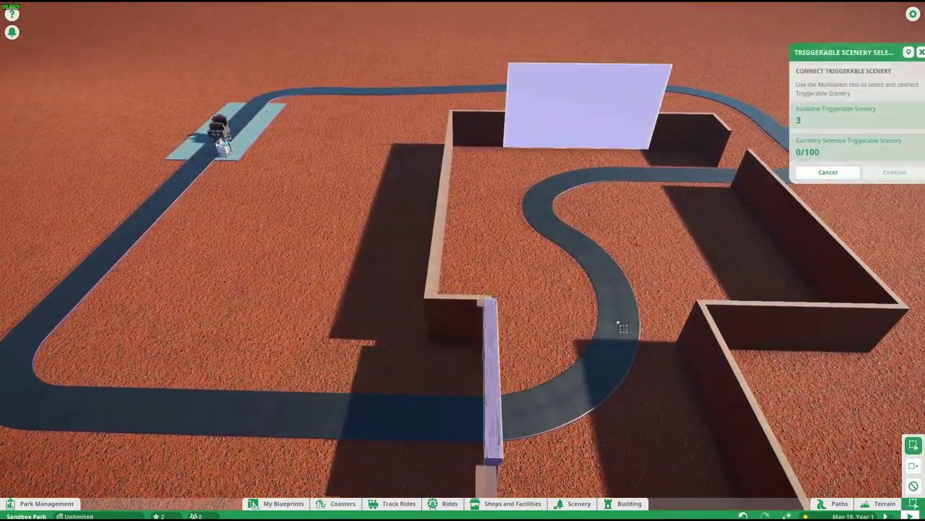
left_click(491, 345)
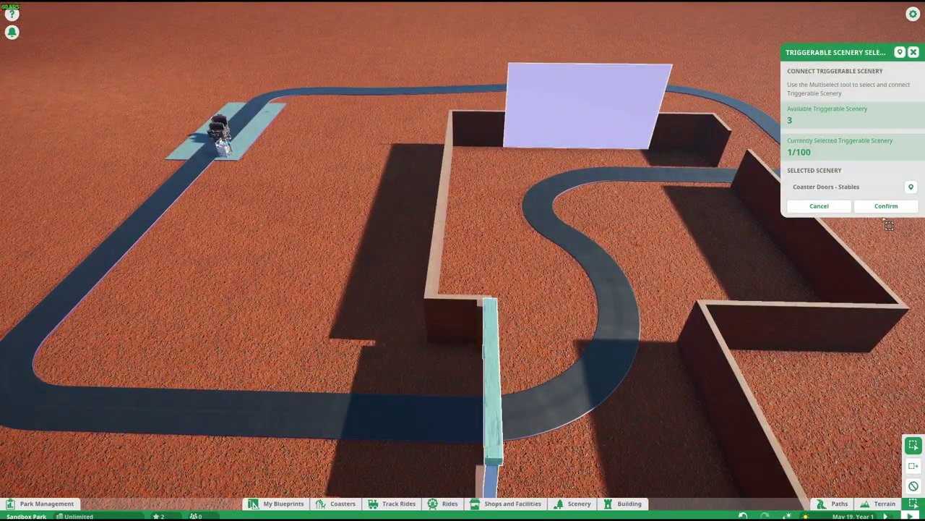
left_click(889, 210)
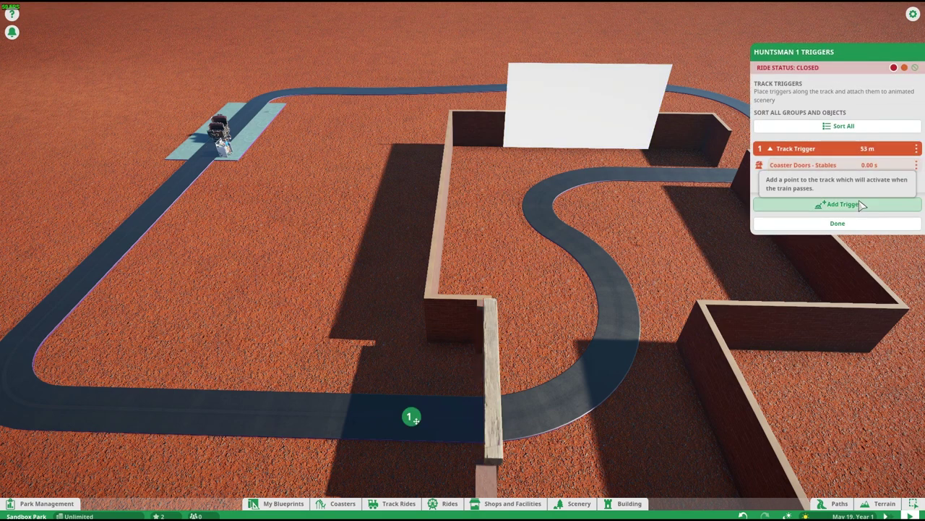
Connect the Projection Screen 16m - Lit to track trigger 1 and finish the trigger sequence
left_click(812, 182)
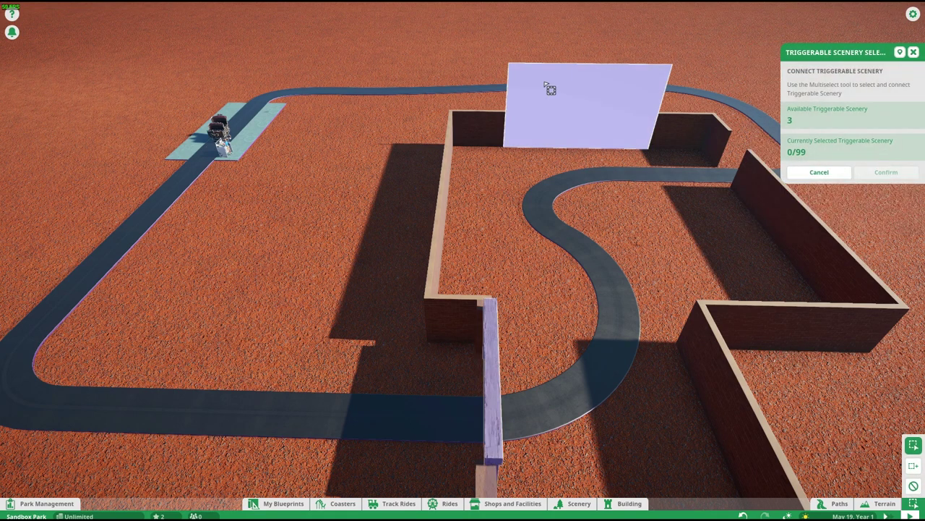
left_click(613, 114)
left_click(890, 209)
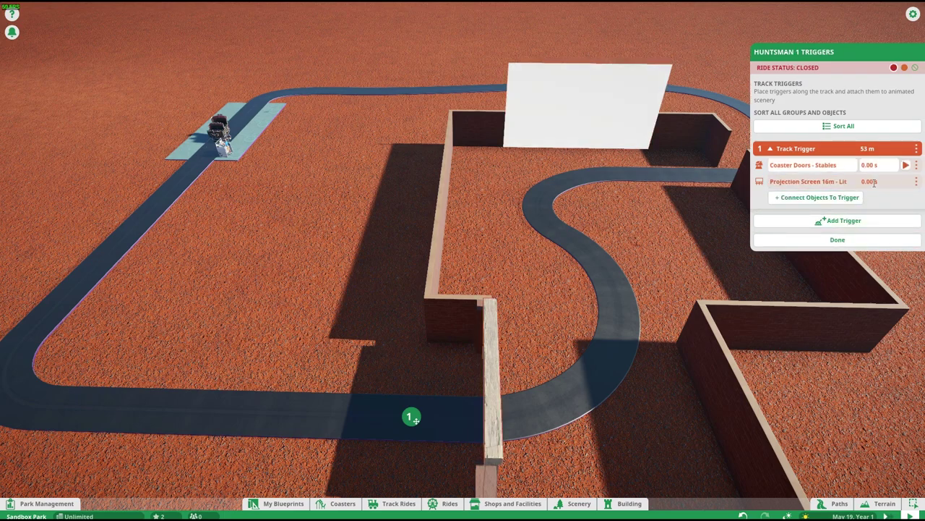
left_click(866, 239)
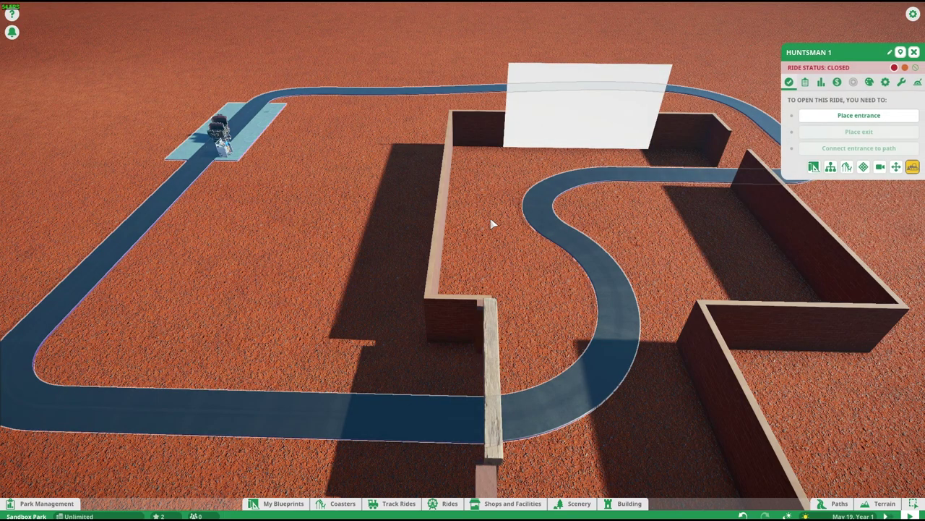
Open the walled building for editing and select its Projection Screen 16M - Lit
scroll(529, 186, "up", 5)
scroll(545, 116, "down", 3)
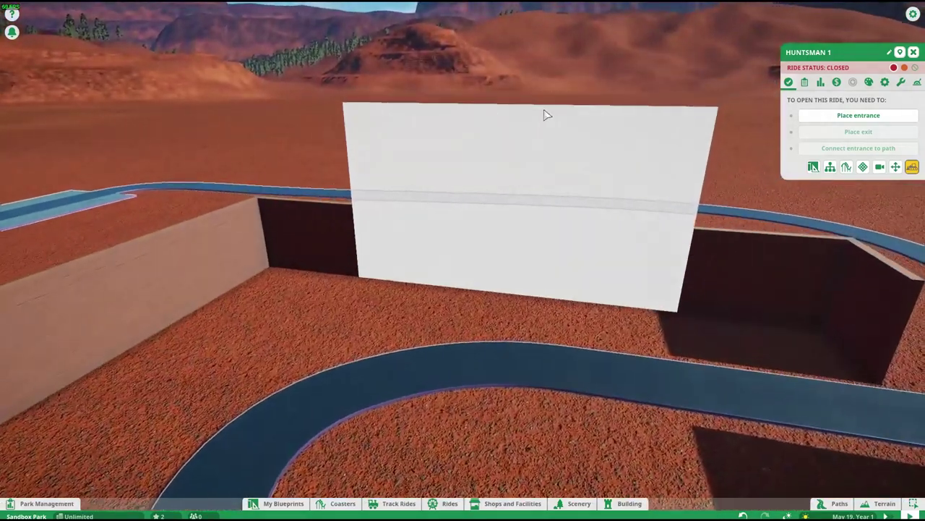
double_click(529, 150)
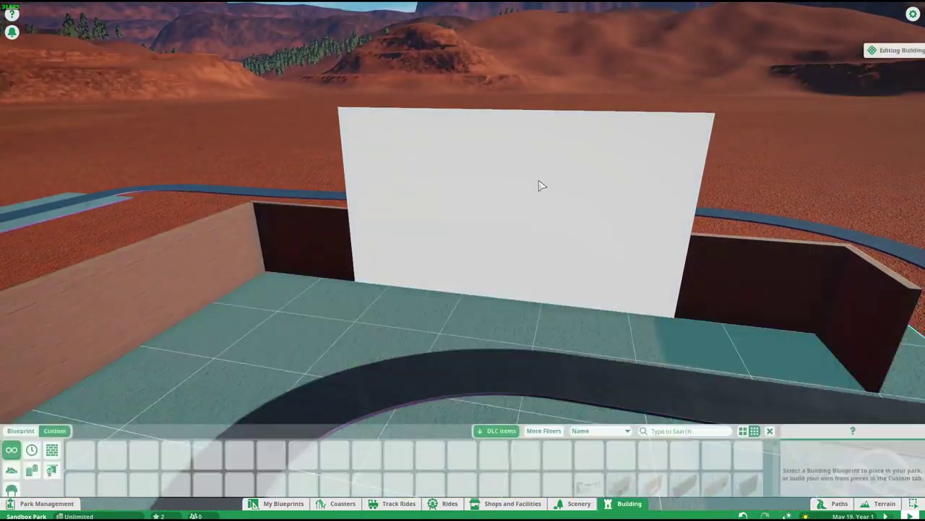
left_click(539, 186)
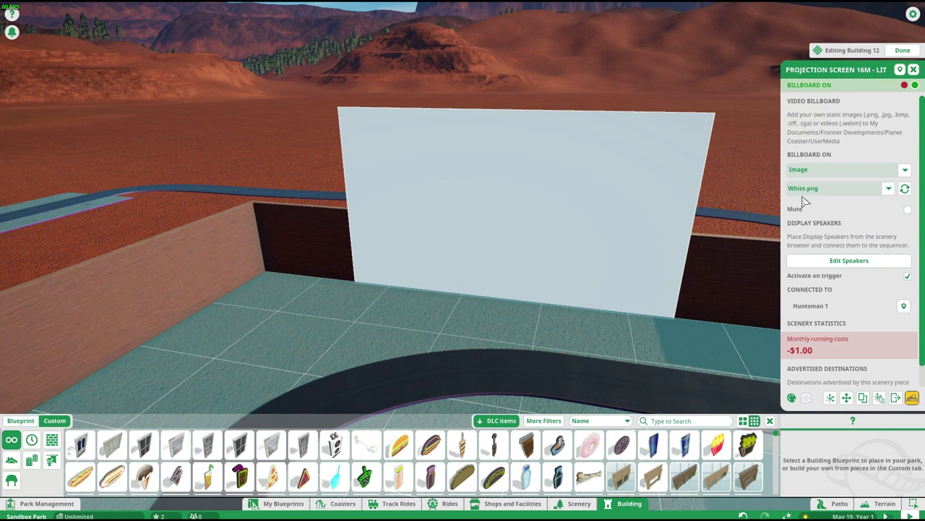
Toggle the projection screen's billboard on and off, leave it switched off, and finish editing the building
left_click(915, 85)
left_click(914, 86)
left_click(915, 85)
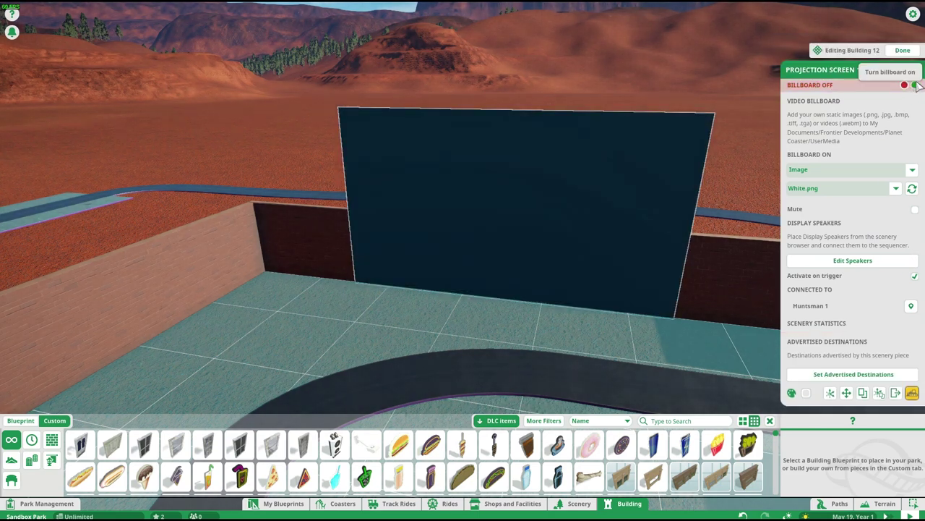
left_click(915, 86)
left_click(914, 85)
left_click(915, 85)
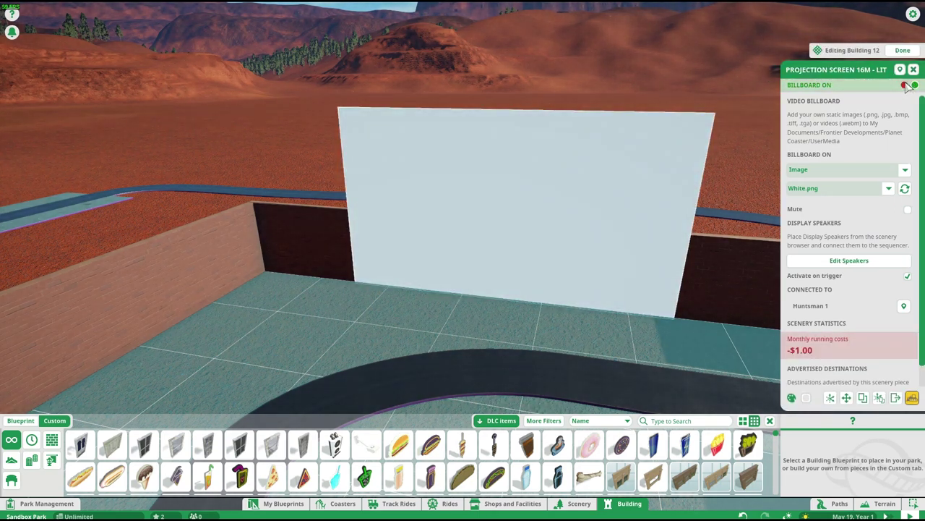
left_click(911, 86)
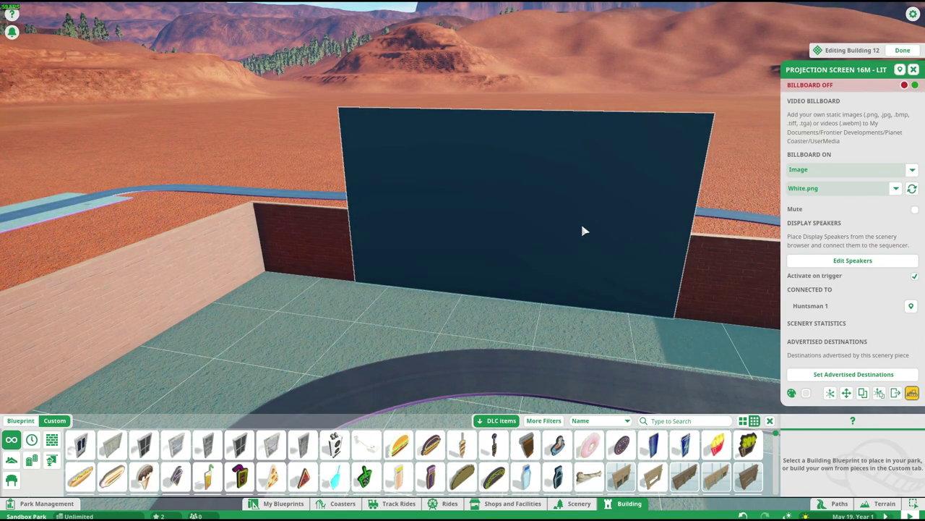
left_click_drag(583, 229, 694, 282)
scroll(612, 297, "down", 5)
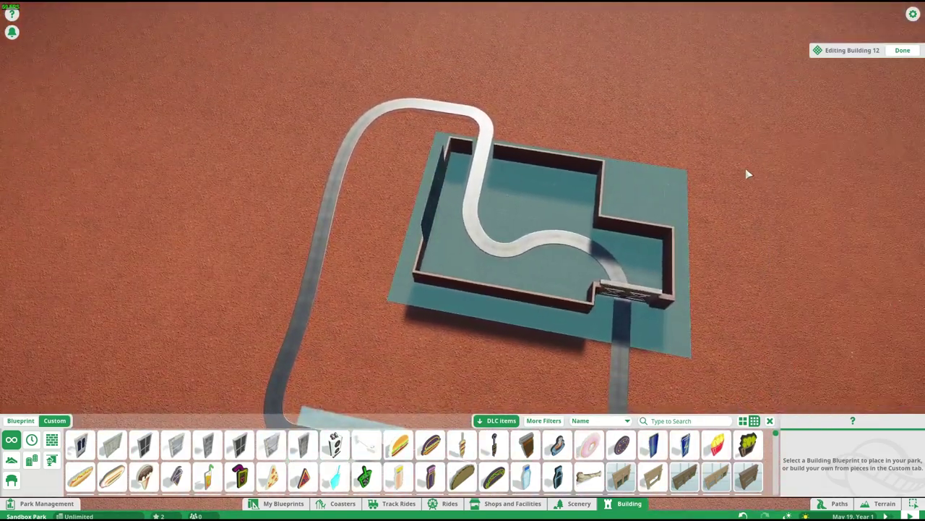
left_click(905, 50)
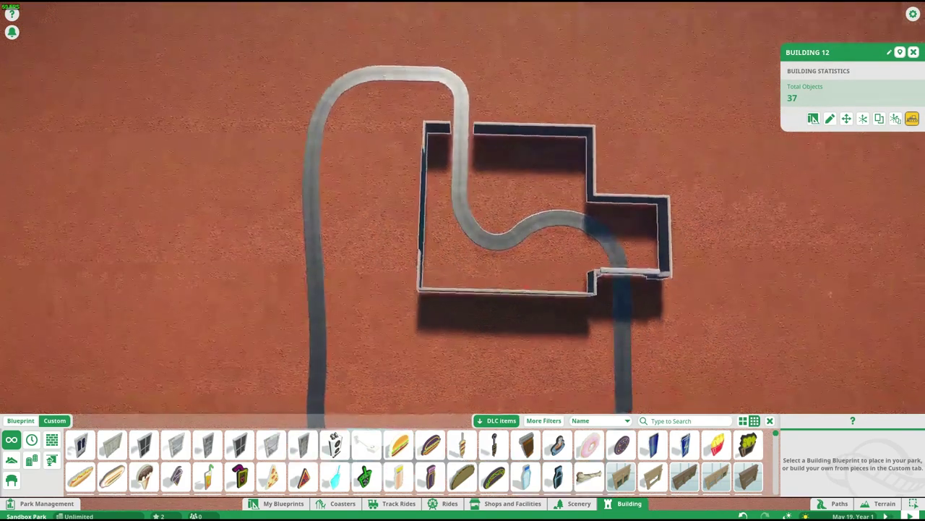
Select the wall mounted security camera beyond the track and look through its first-person view
scroll(462, 239, "down", 2)
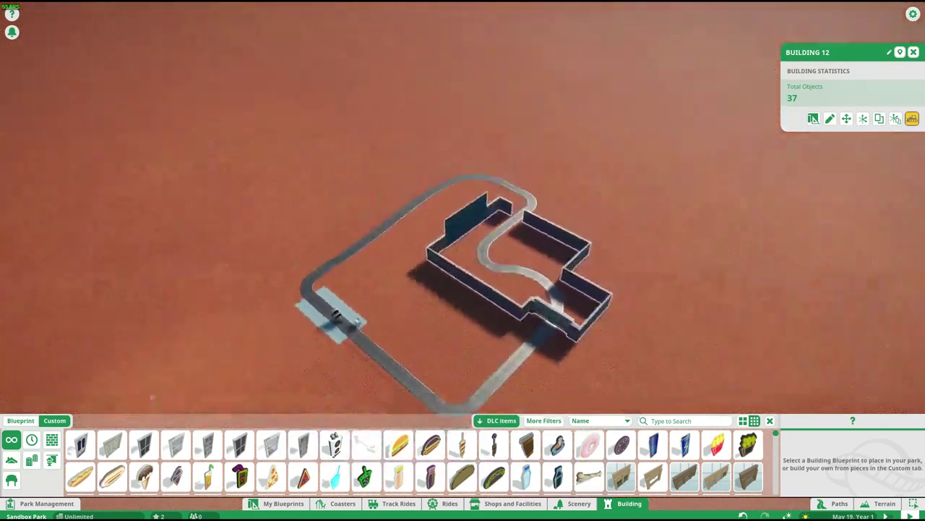
key("w")
scroll(663, 182, "down", 2)
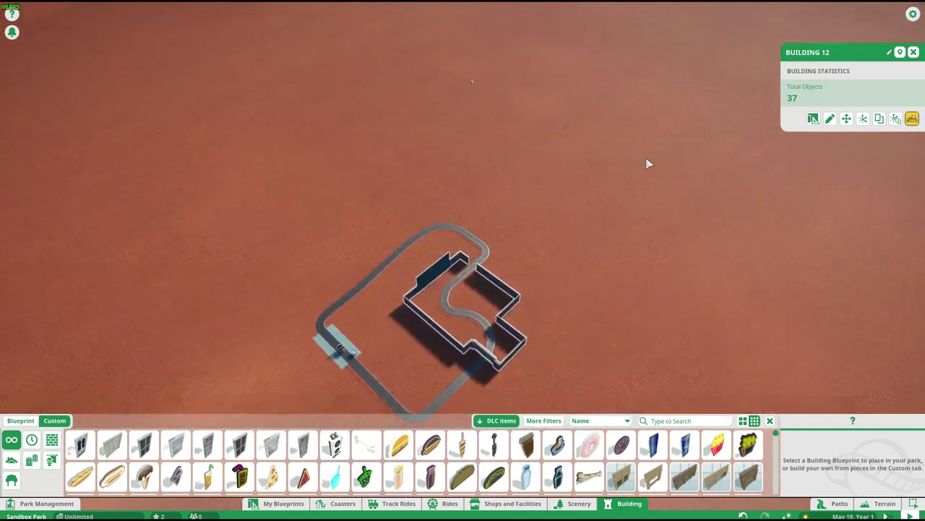
left_click(473, 149)
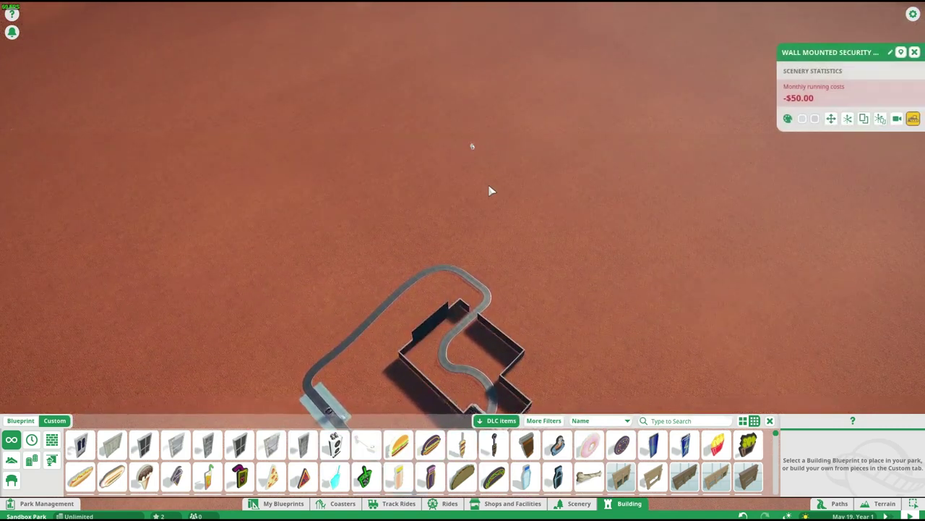
left_click(898, 118)
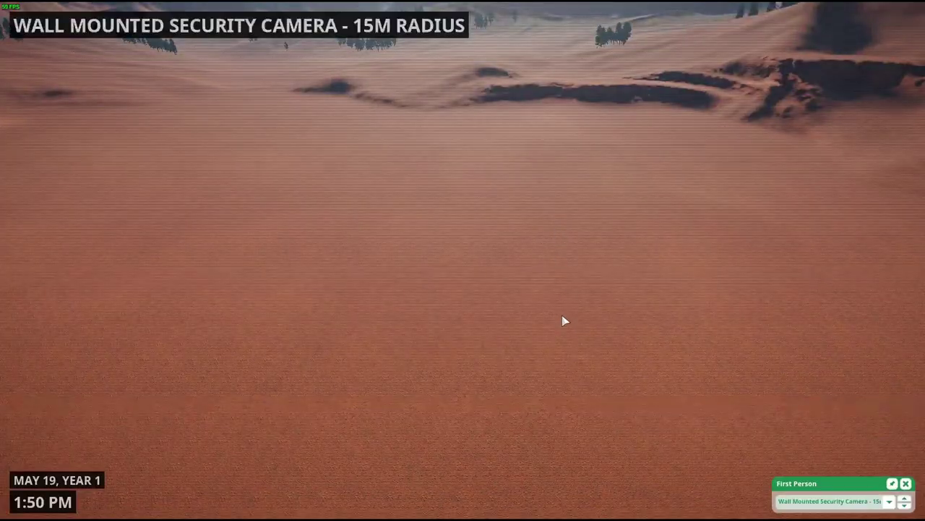
Aim the security camera straight down at the walled room and zoom until screen, track and stable doors fill the frame
key("Escape")
key("s")
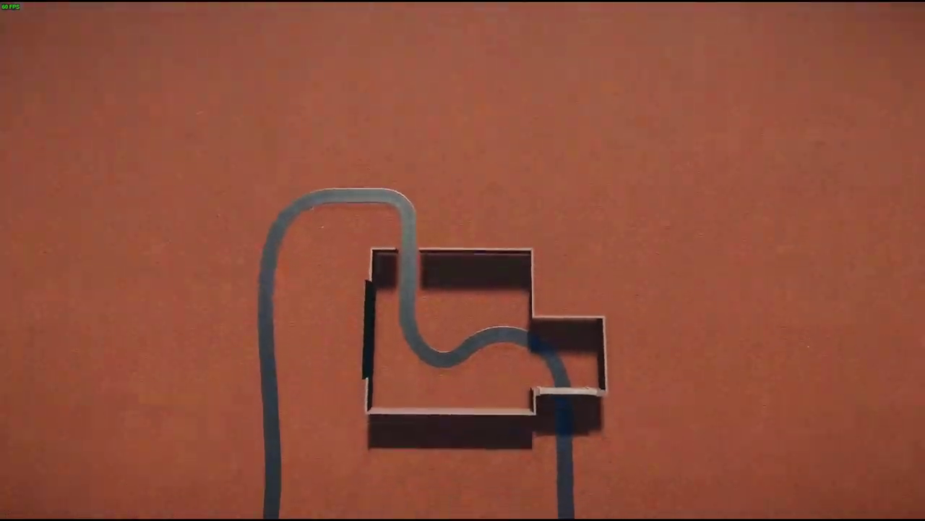
scroll(551, 345, "up", 3)
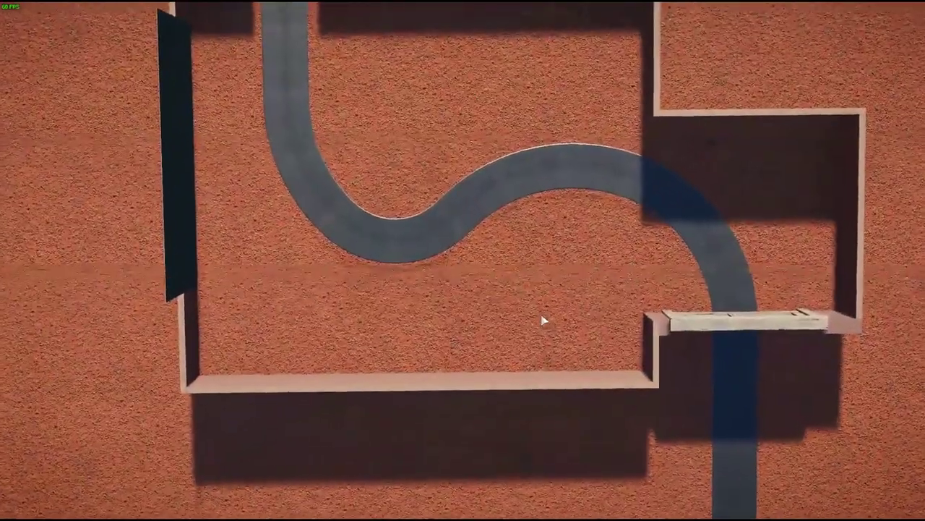
key("w")
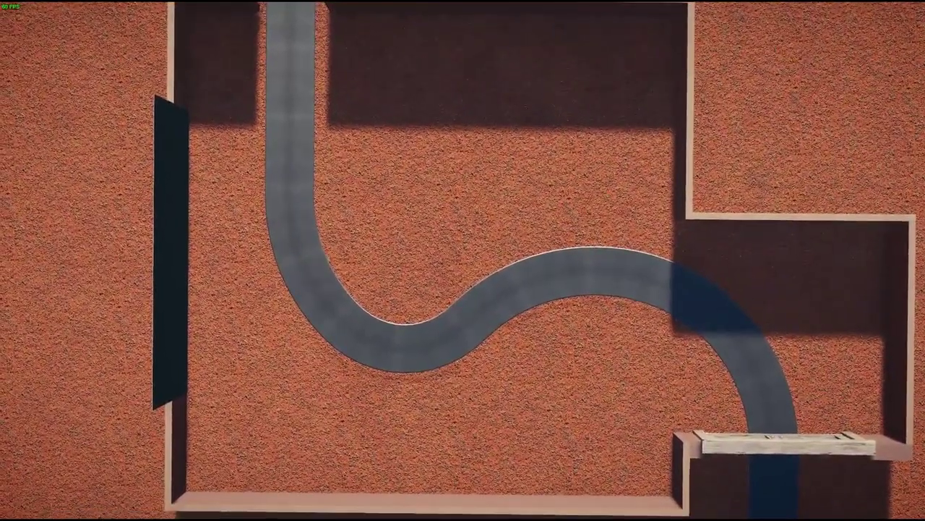
scroll(543, 320, "down", 5)
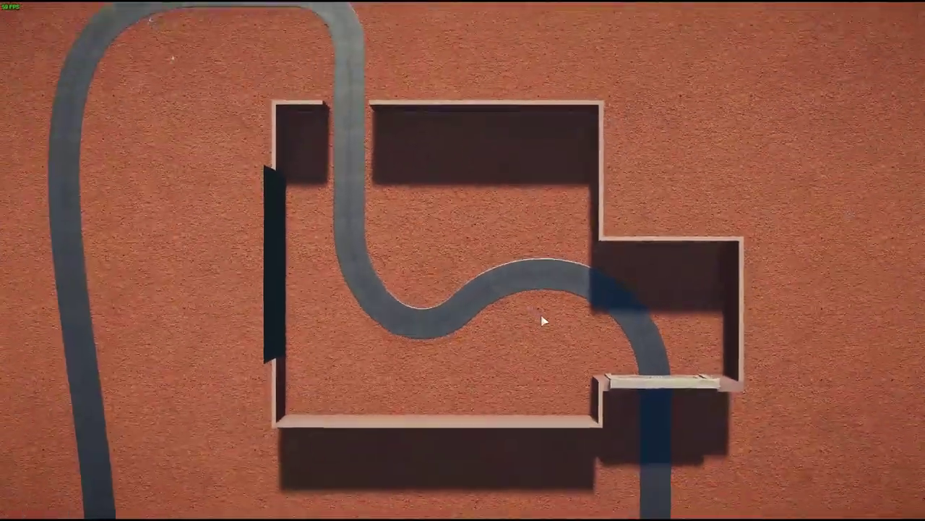
scroll(543, 320, "up", 5)
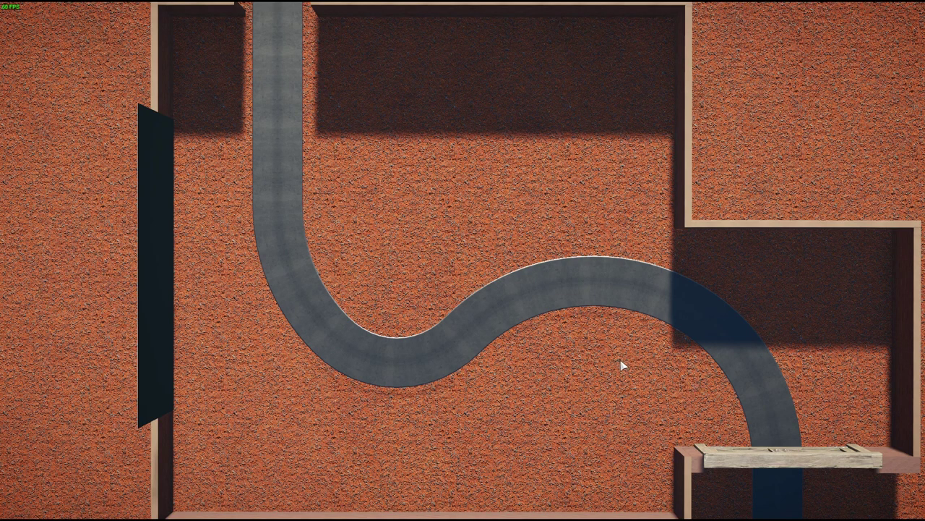
scroll(621, 361, "down", 5)
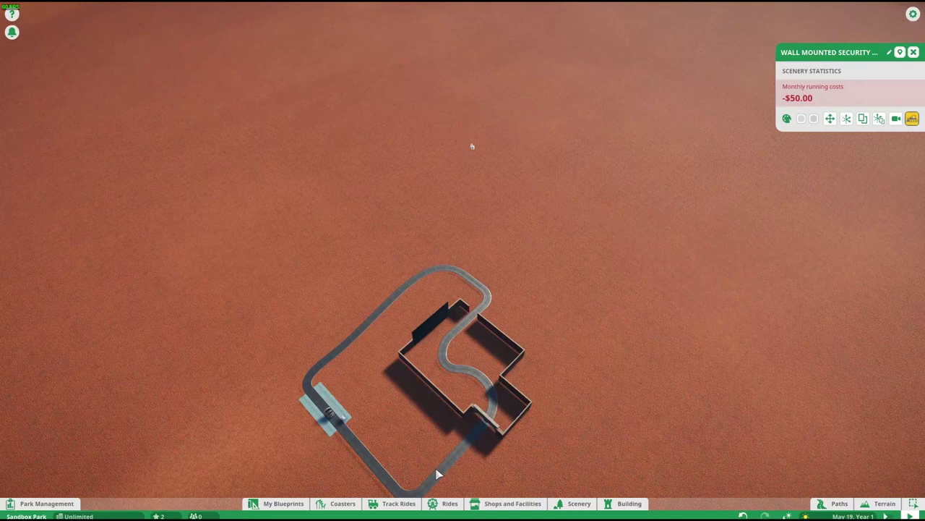
Start testing the Huntsman 1 ride and return to the wall mounted security camera's view of the room
left_click(437, 475)
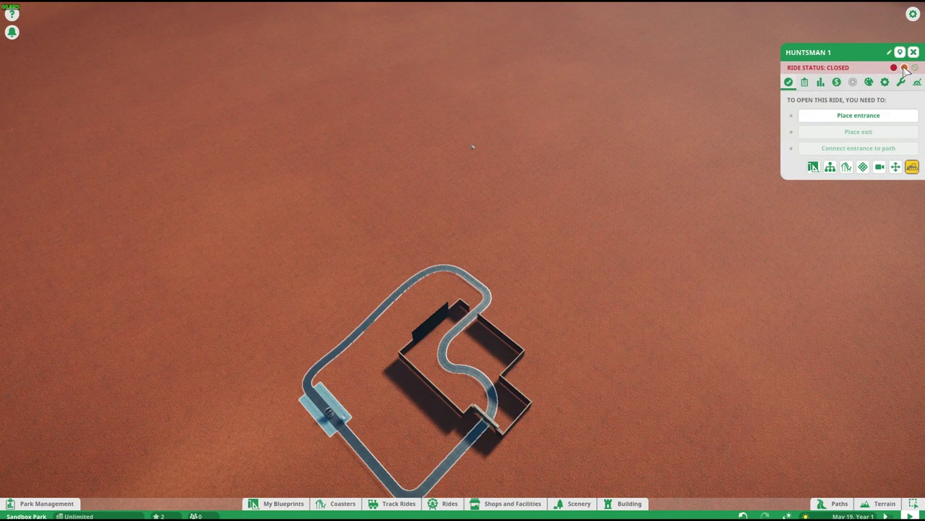
left_click(905, 67)
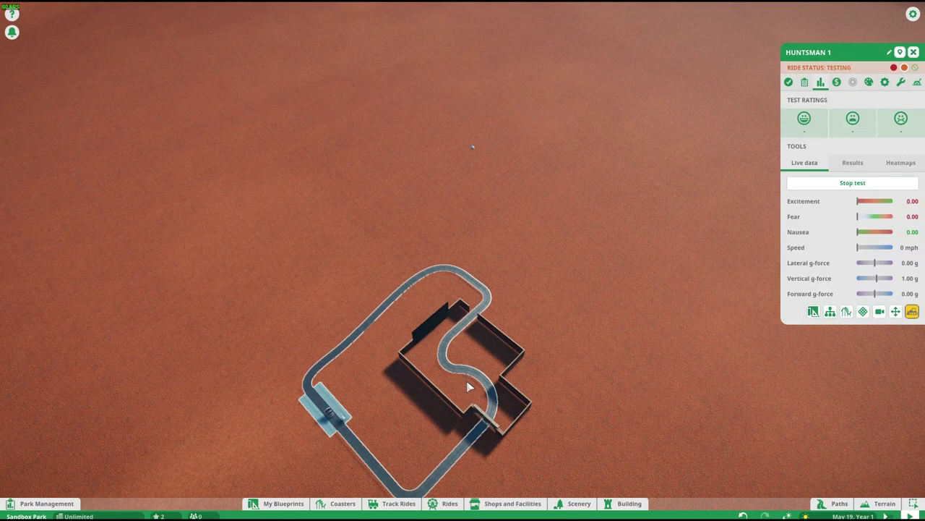
left_click(473, 147)
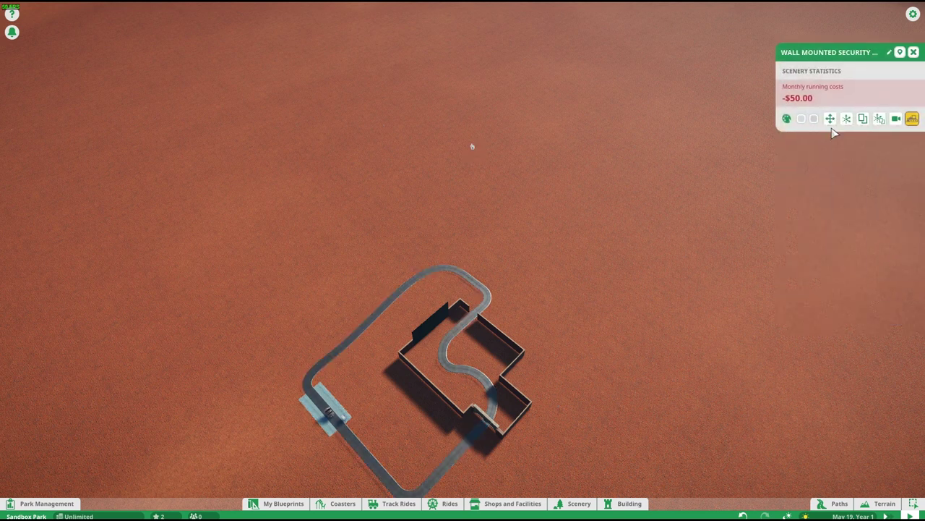
left_click(896, 120)
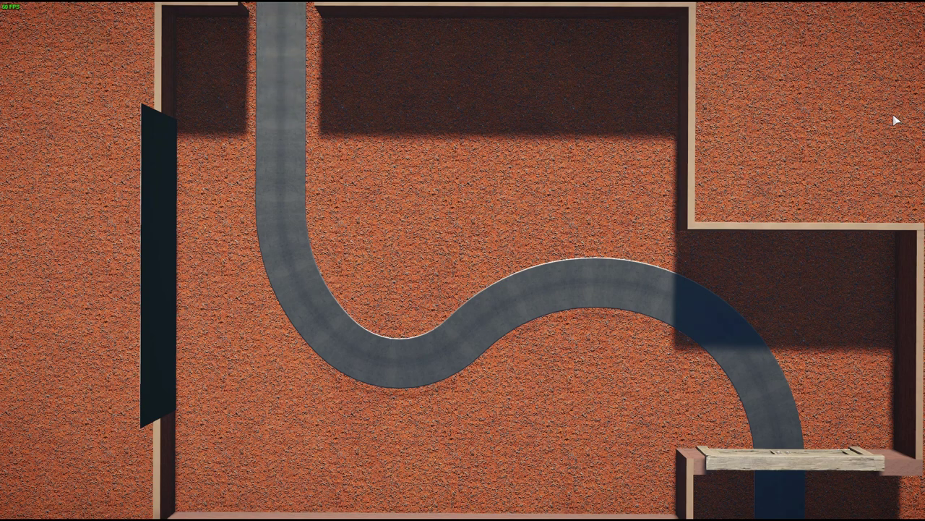
Switch to After Effects, import Screen Recording from the Desktop as footage and create a composition from it
key("ctrl+Left")
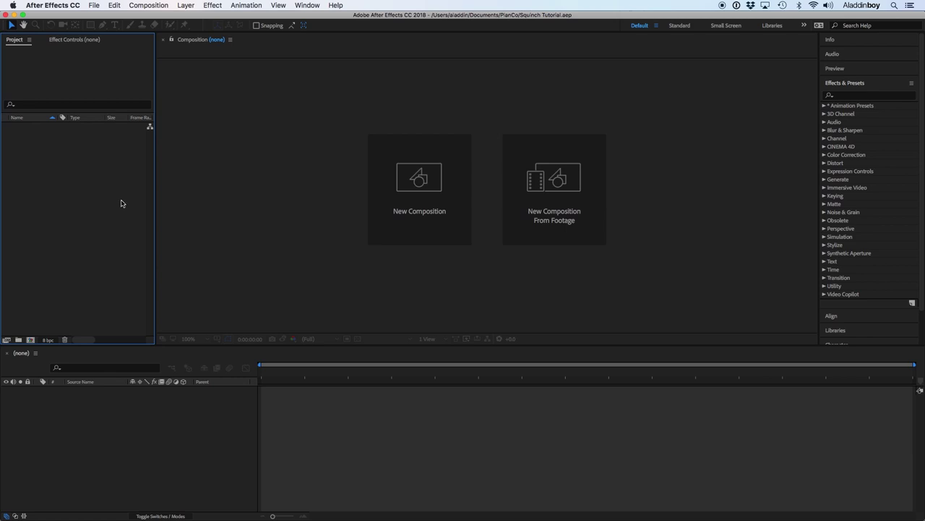
double_click(83, 162)
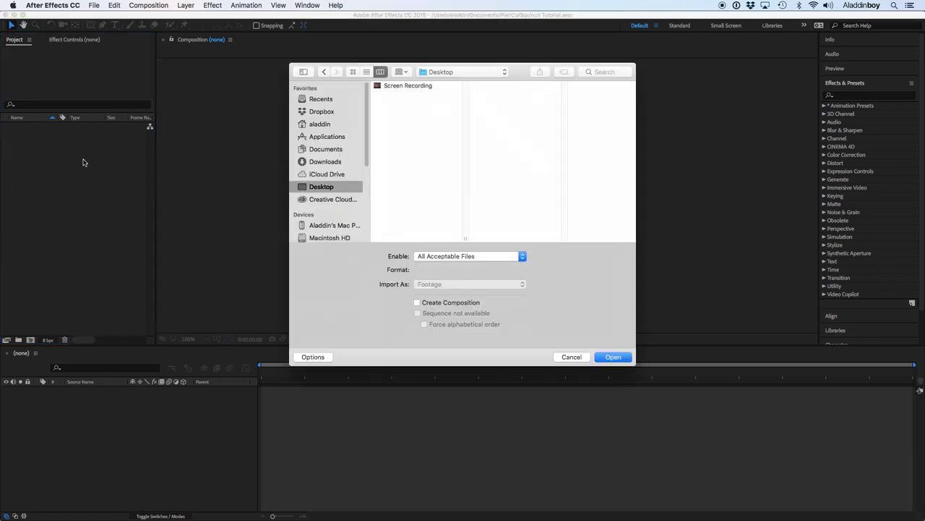
left_click(409, 85)
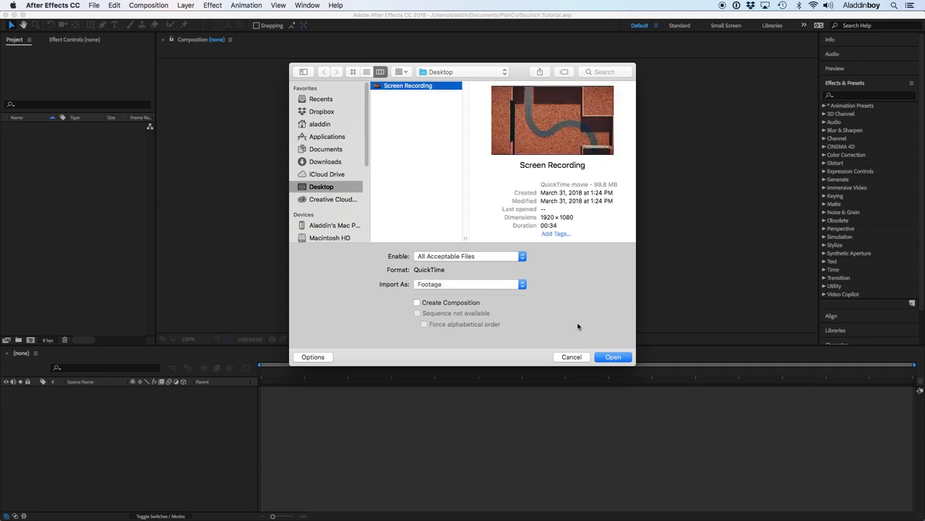
left_click(613, 357)
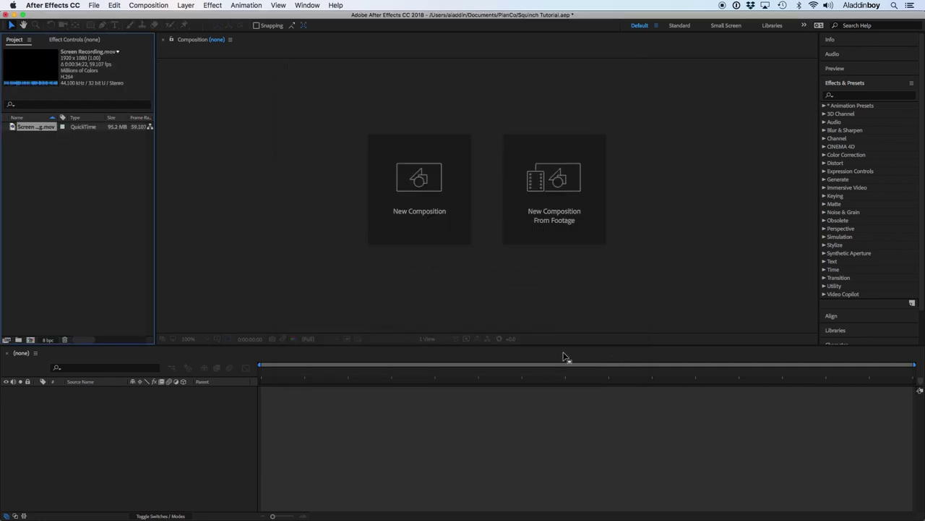
left_click_drag(46, 128, 32, 341)
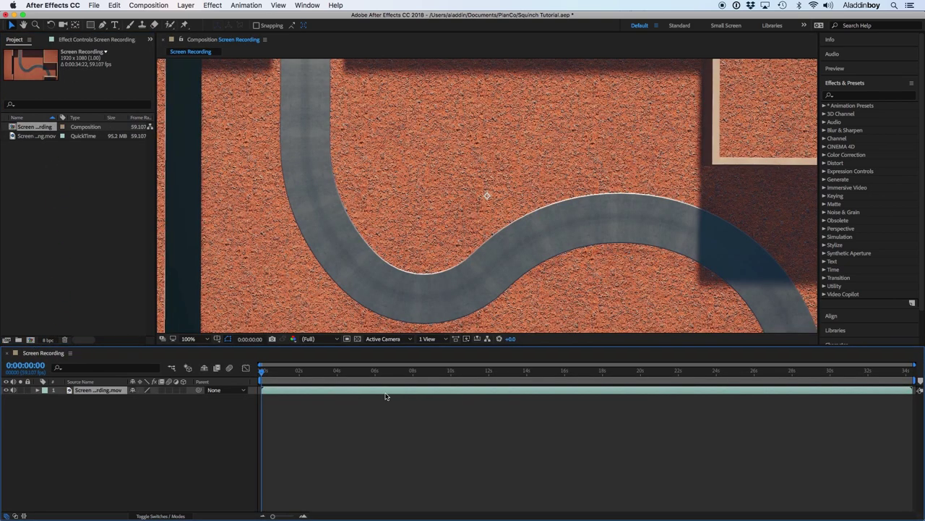
scroll(374, 262, "down", 2)
scroll(375, 263, "up", 2)
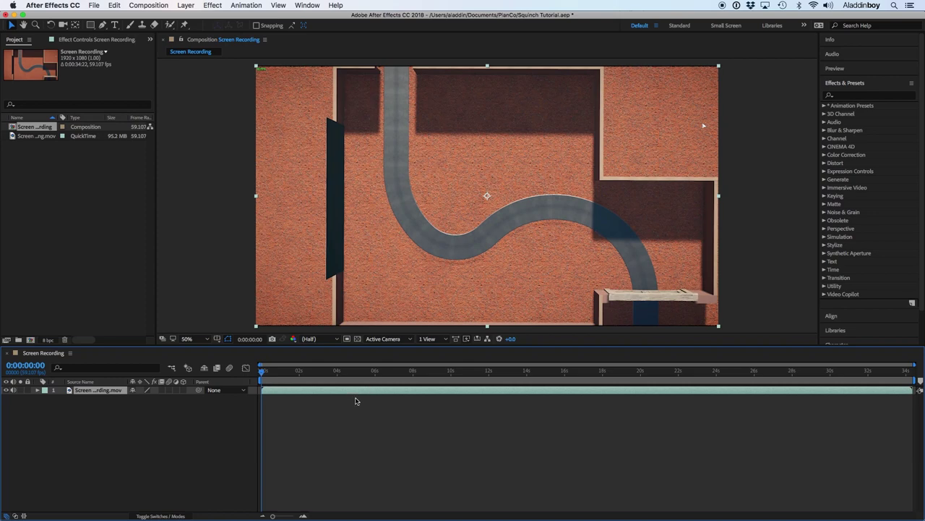
Find the frame where the projection screen first turns white and start the work area there, at 0:00:03:27
left_click_drag(265, 374, 285, 373)
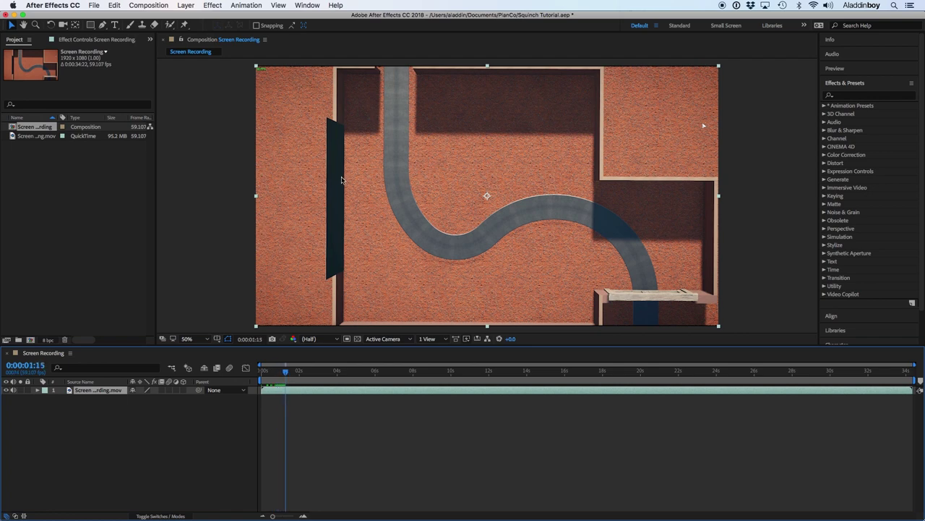
left_click_drag(287, 374, 326, 376)
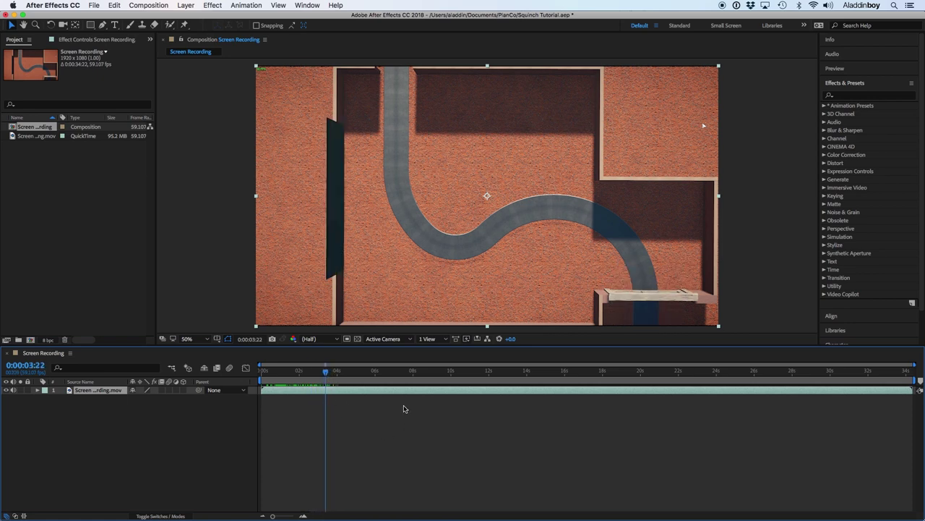
key("Page_Down")
key("Page_Down")
key("Page_Down")
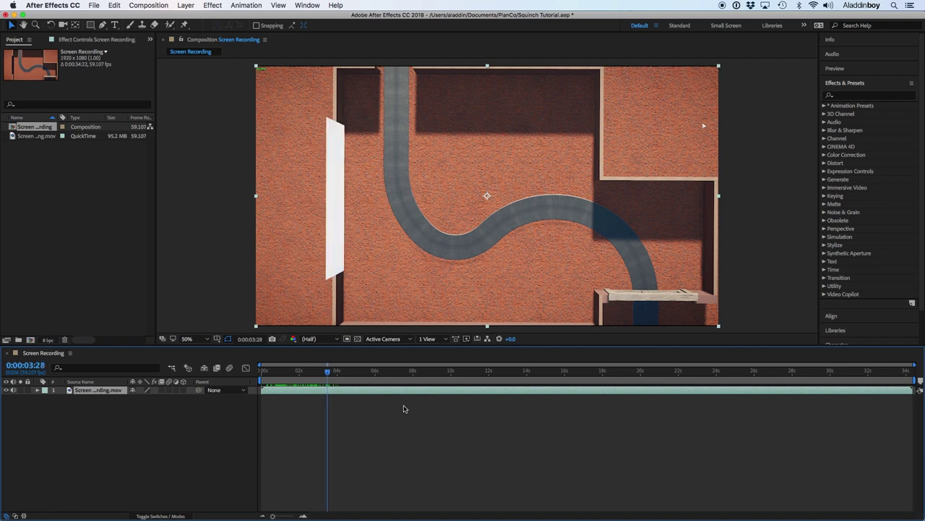
key("Page_Up")
key("Page_Down")
key("Page_Down")
key("Page_Up")
key("Page_Up")
key("Page_Down")
key("Page_Down")
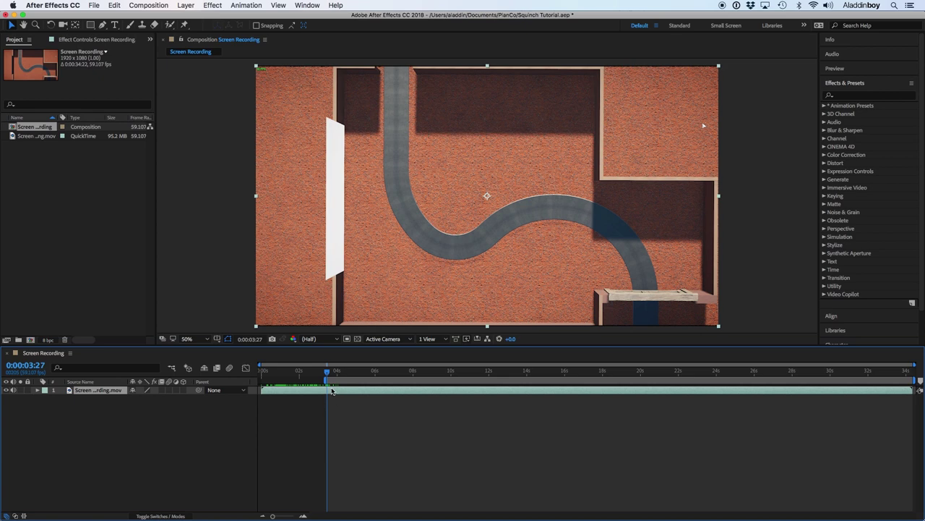
End the work area at 0:00:27:56, where the car reaches the far end of the track, and trim the composition to the work area
left_click_drag(329, 373, 791, 385)
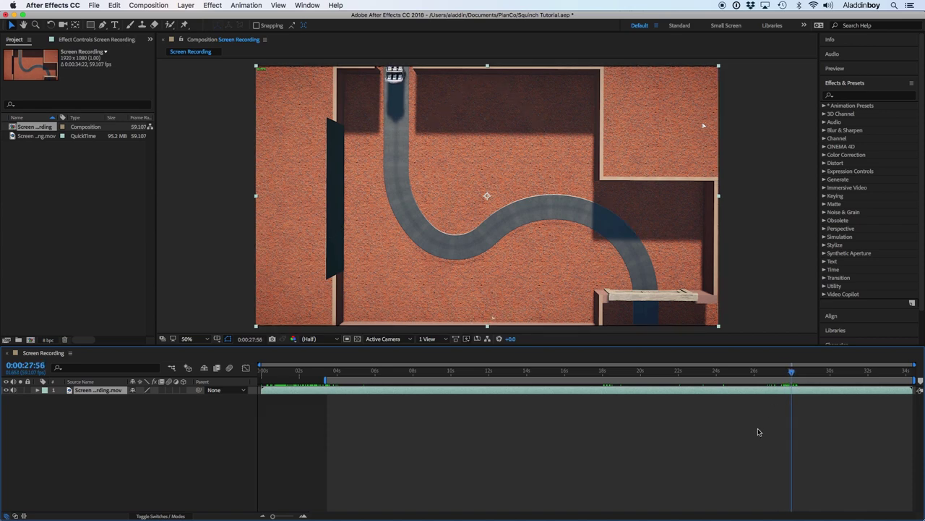
key("n")
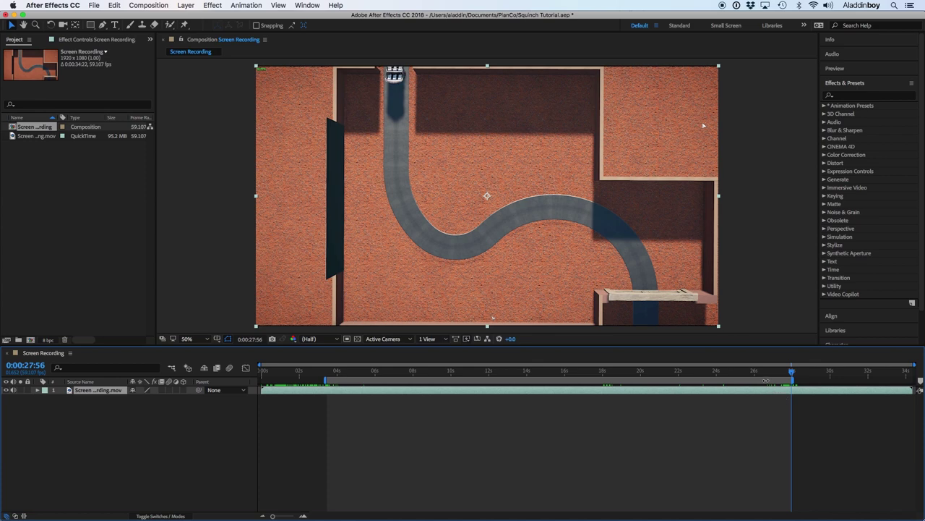
right_click(766, 381)
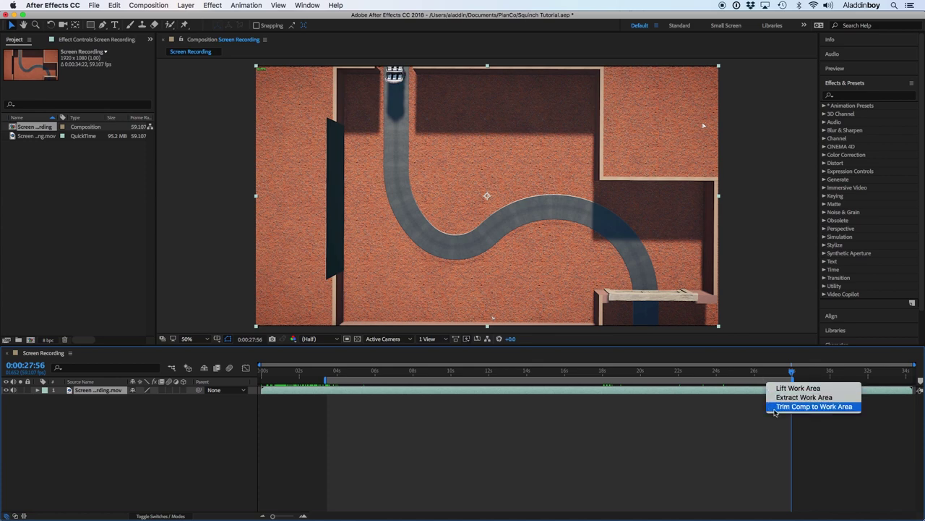
left_click(775, 408)
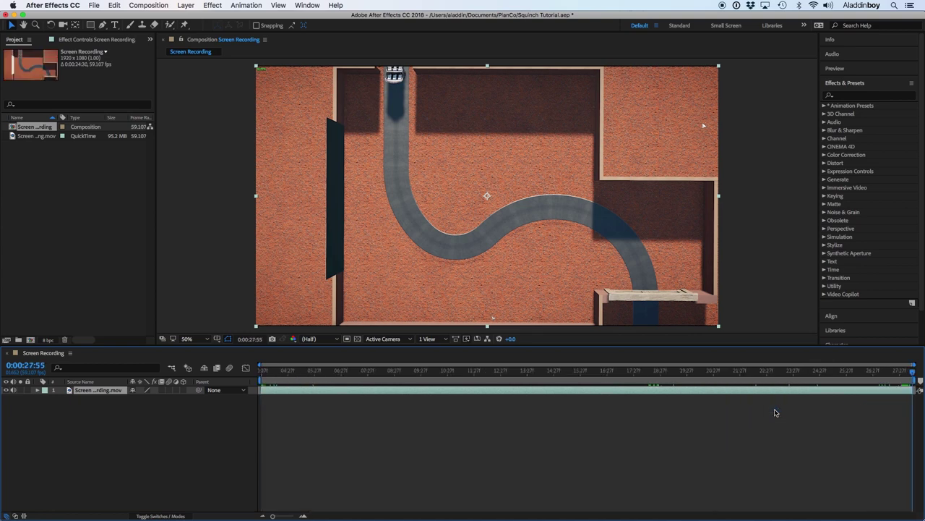
Go to 0:00:07:15, where the car passes the stable doors, add a null object and name it Car Position
left_click_drag(279, 373, 251, 374)
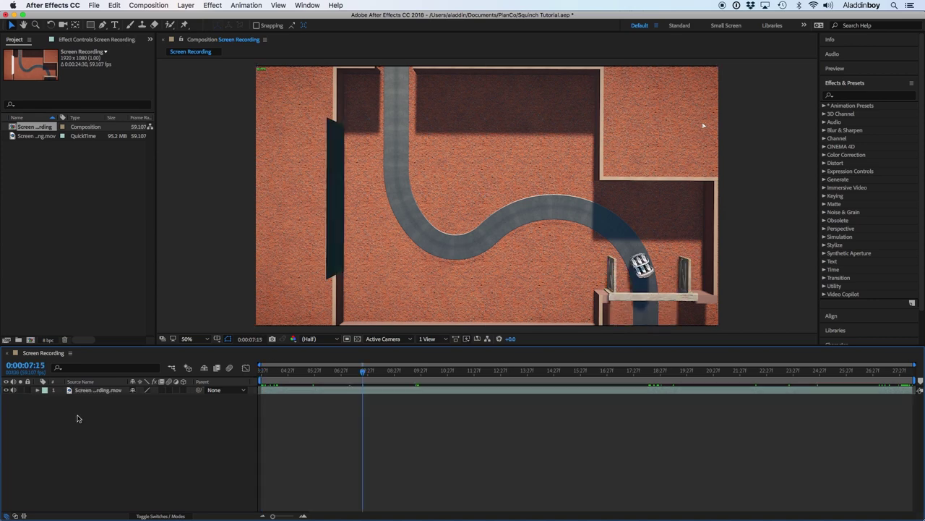
right_click(78, 411)
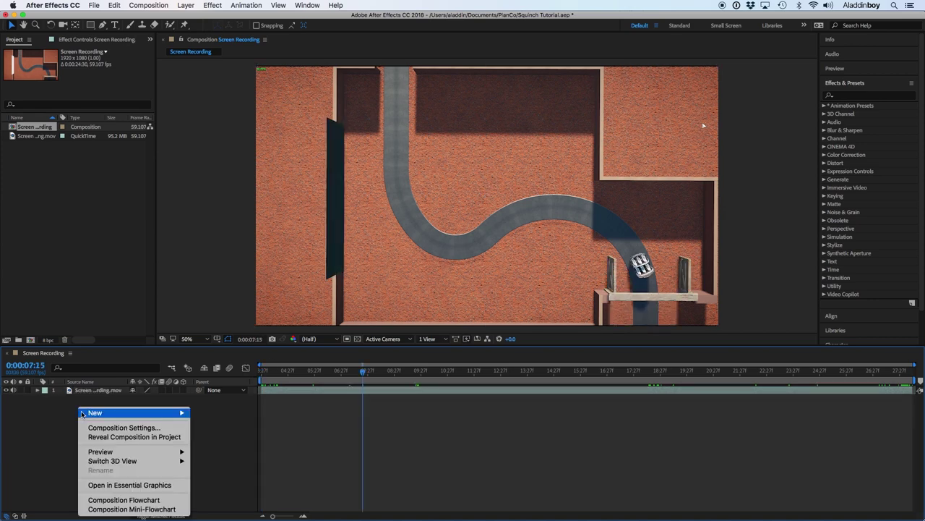
mouse_move(130, 412)
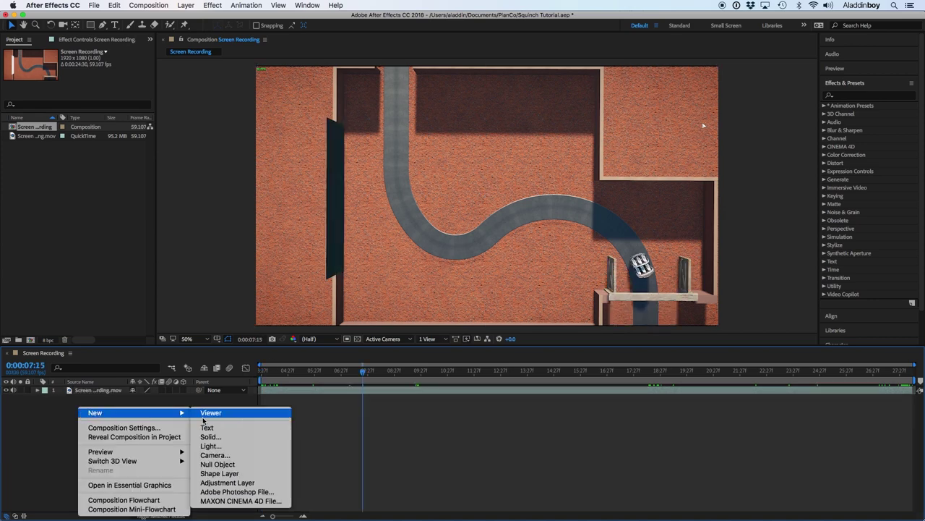
left_click(276, 464)
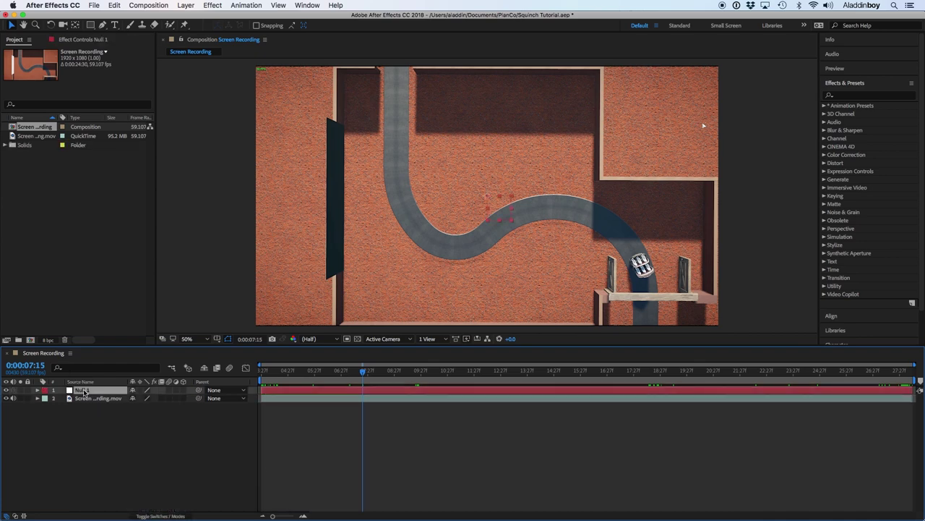
key("Return")
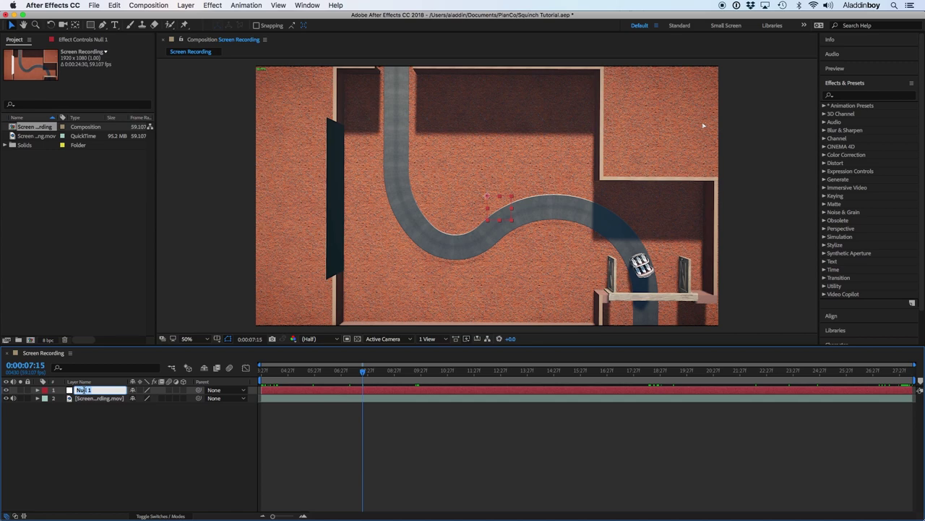
type("Car Position")
key("Return")
Make both layers 3D and rotate the Car Position null about its X axis until it is edge-on to the camera
left_click_drag(499, 209, 540, 227)
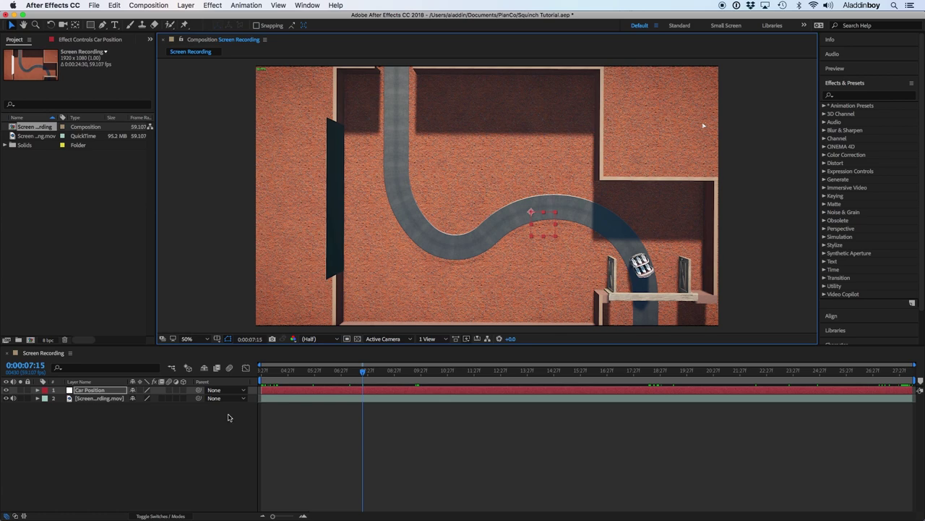
left_click(184, 390)
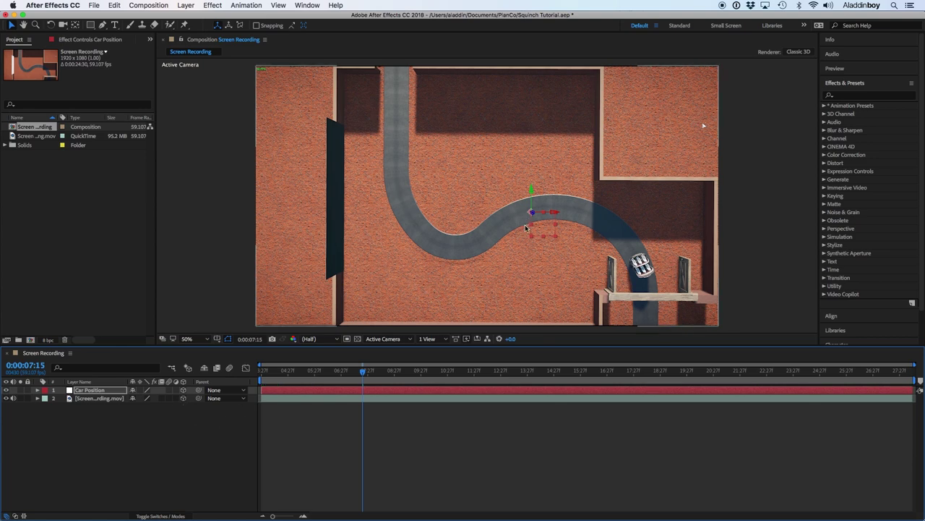
key("w")
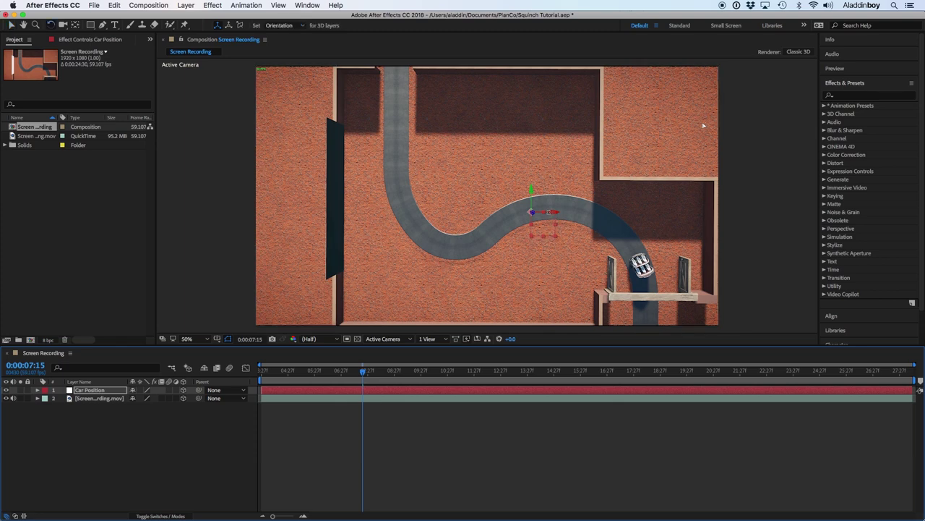
left_click_drag(550, 212, 549, 208)
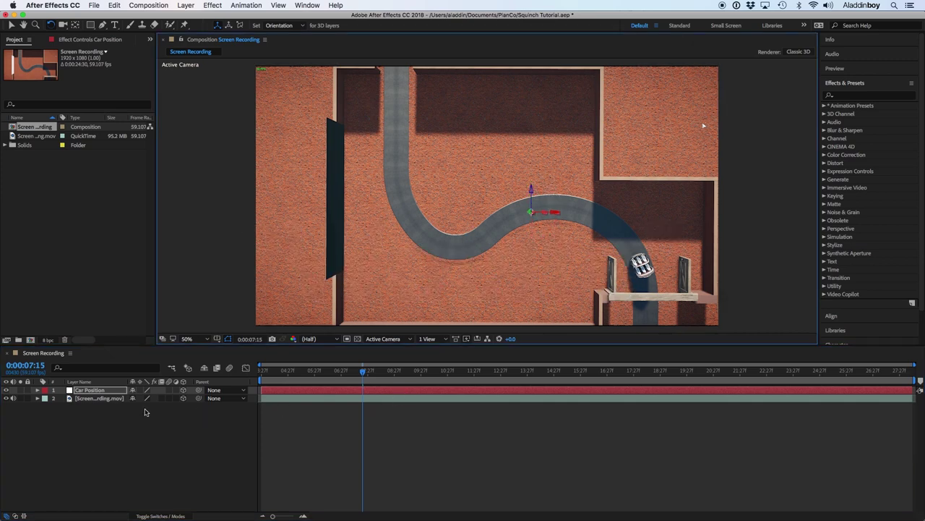
Rotate the screen recording layer about its X axis until the footage lies flat like a floor, edge-on to the camera
left_click(100, 398)
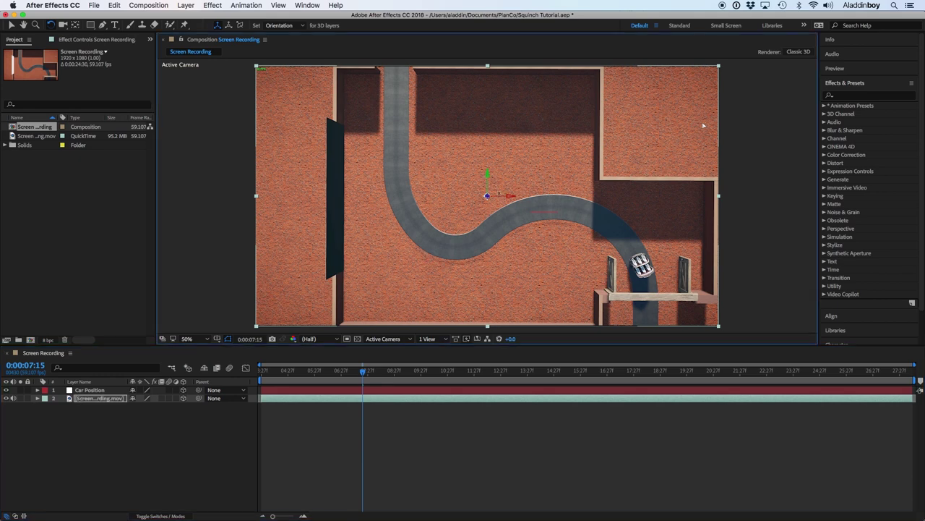
left_click_drag(703, 126, 687, 150)
left_click_drag(496, 178, 496, 173)
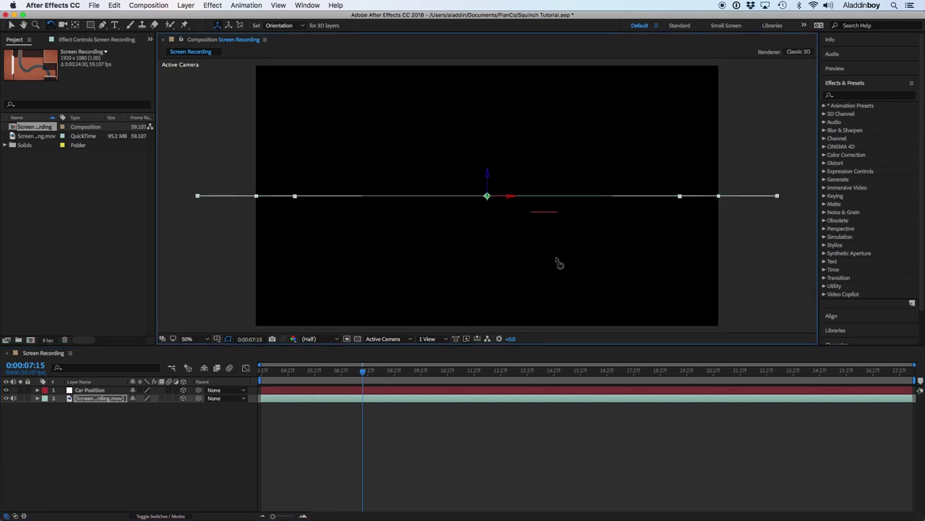
left_click(571, 236)
Reveal the Position of both layers and set Car Position's Y value to 540 to match the footage
left_click(89, 389)
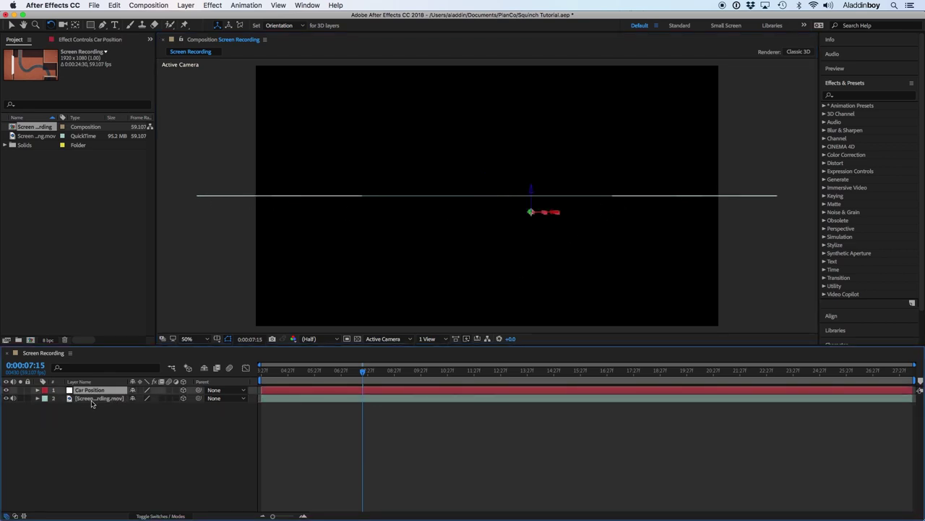
key("p")
left_click(85, 408)
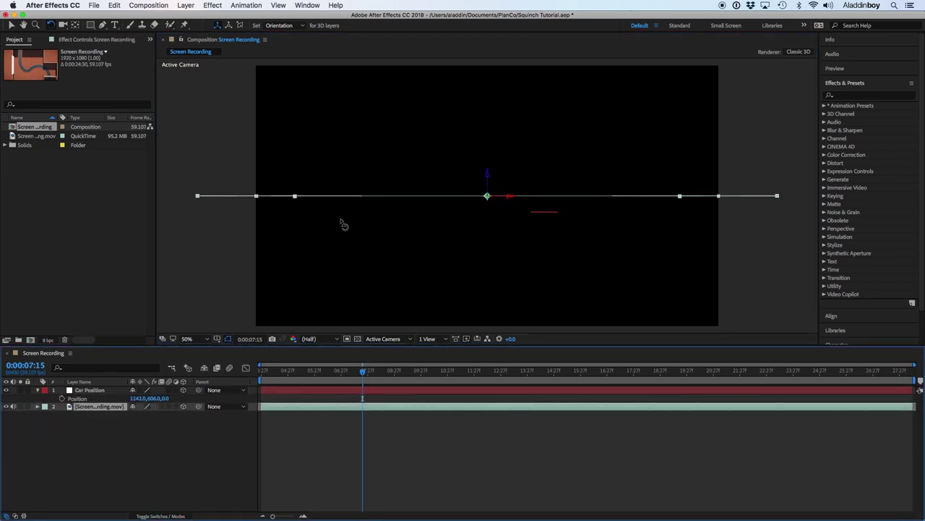
key("p")
left_click_drag(151, 417, 163, 436)
left_click(154, 398)
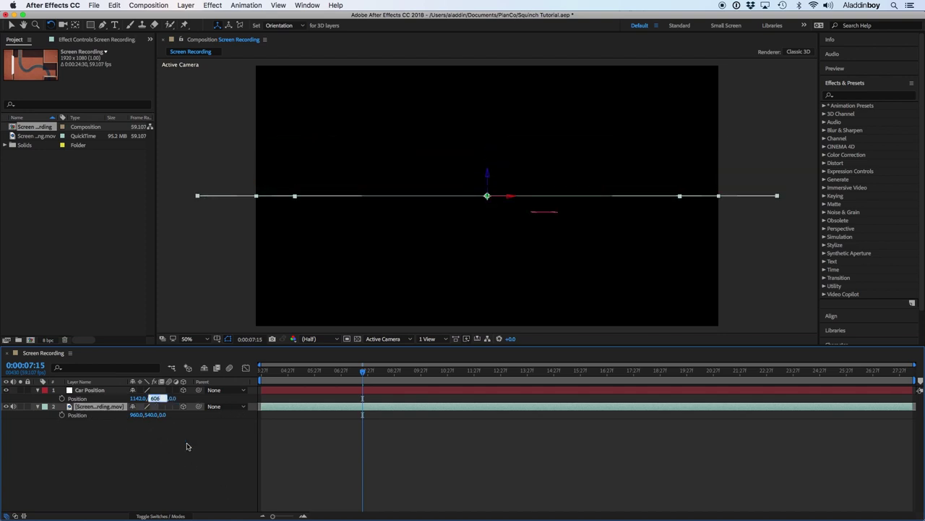
type("540")
key("Return")
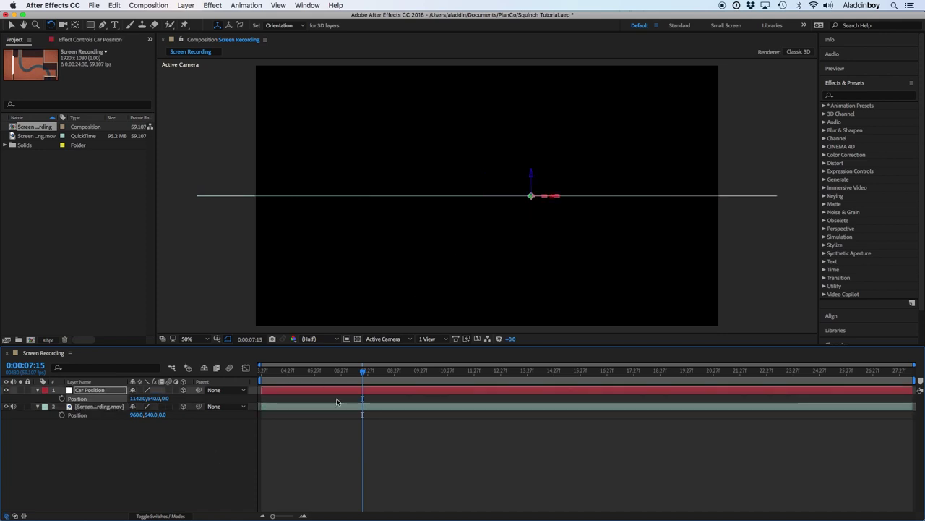
Switch the composition from the Active Camera view to the Top view, framing the car by the stable doors
left_click(382, 339)
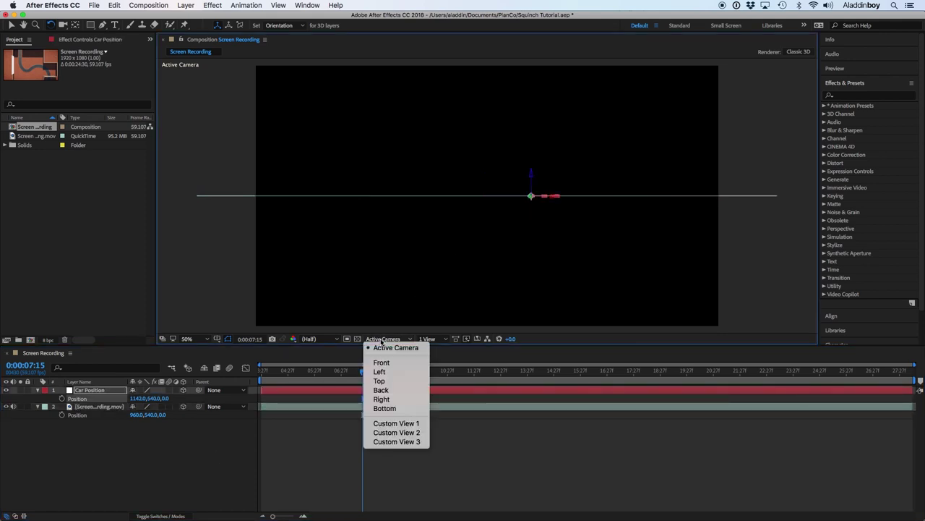
left_click(380, 380)
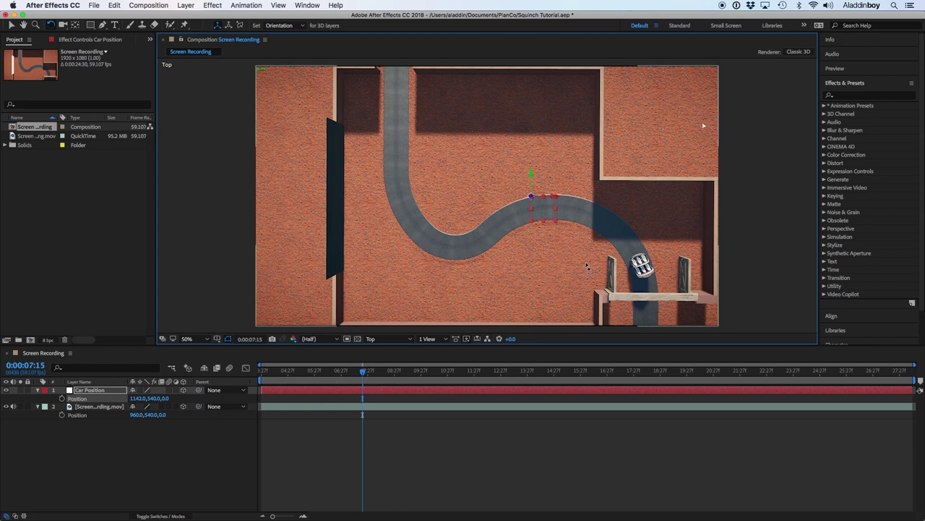
key("h")
left_click_drag(624, 250, 548, 219)
key("v")
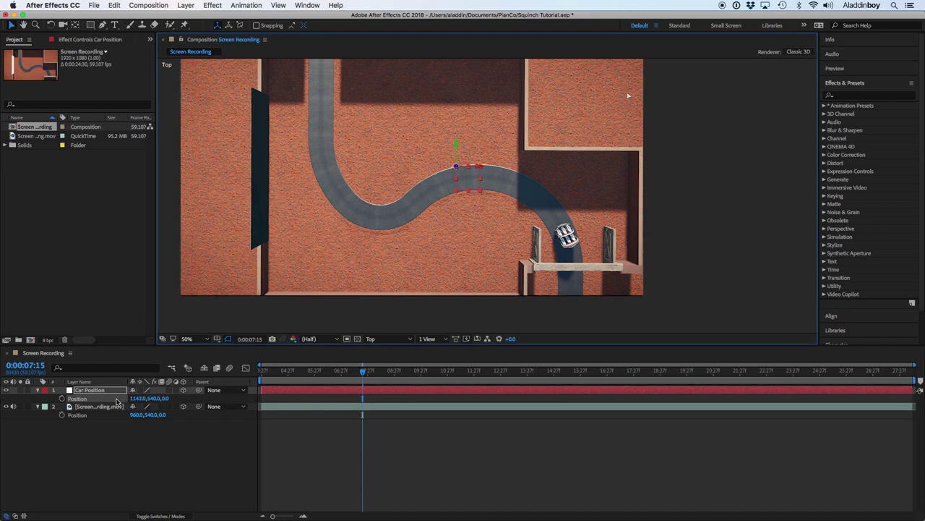
Start Position keyframes on Car Position at 0:00:07:15 and centre the null on the car at 1599.8, 540, -278.8
left_click(62, 398)
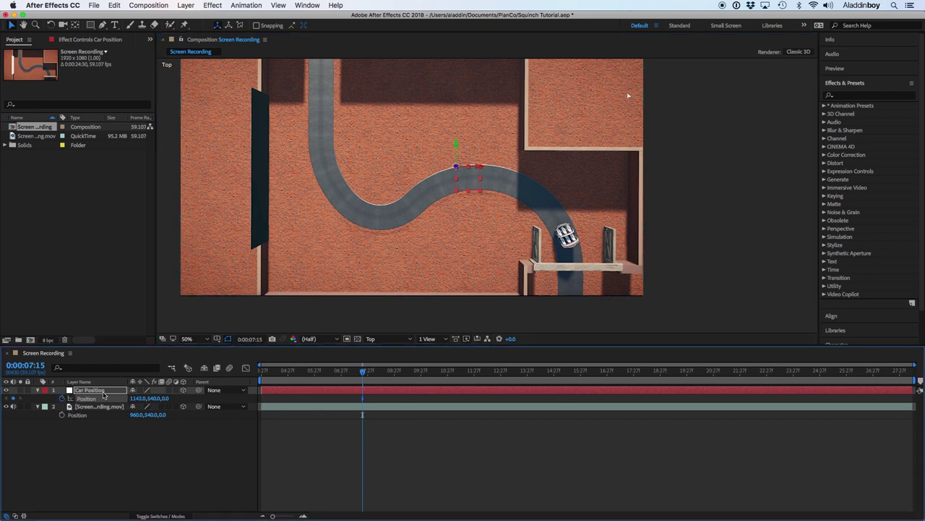
scroll(606, 220, "up", 2)
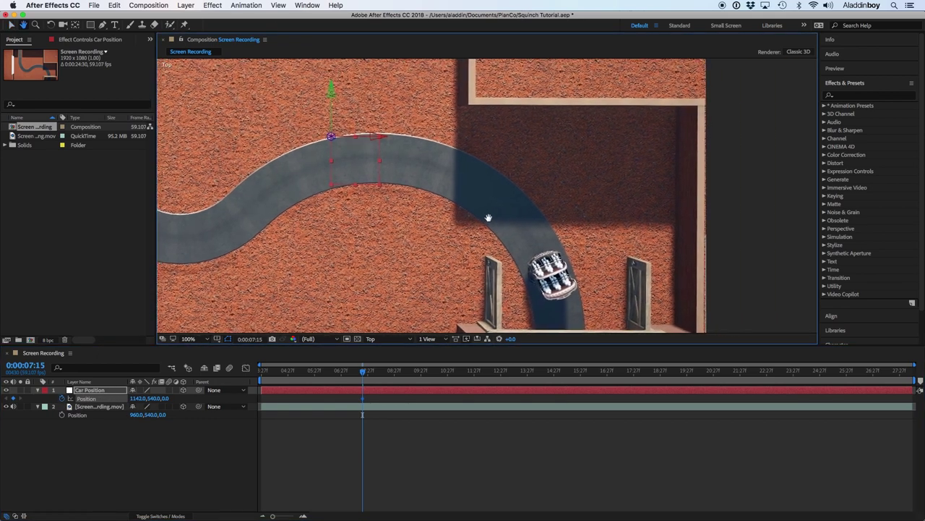
left_click_drag(455, 266, 538, 296)
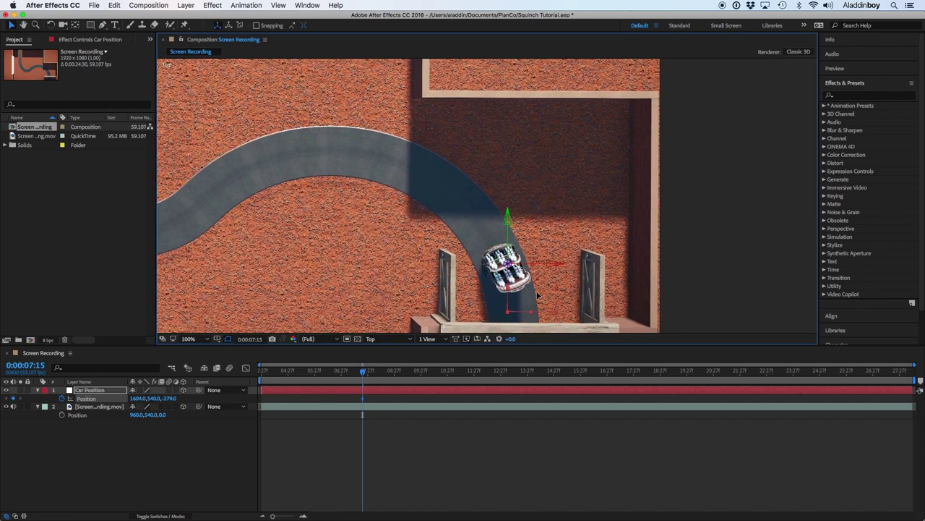
scroll(552, 269, "up", 3)
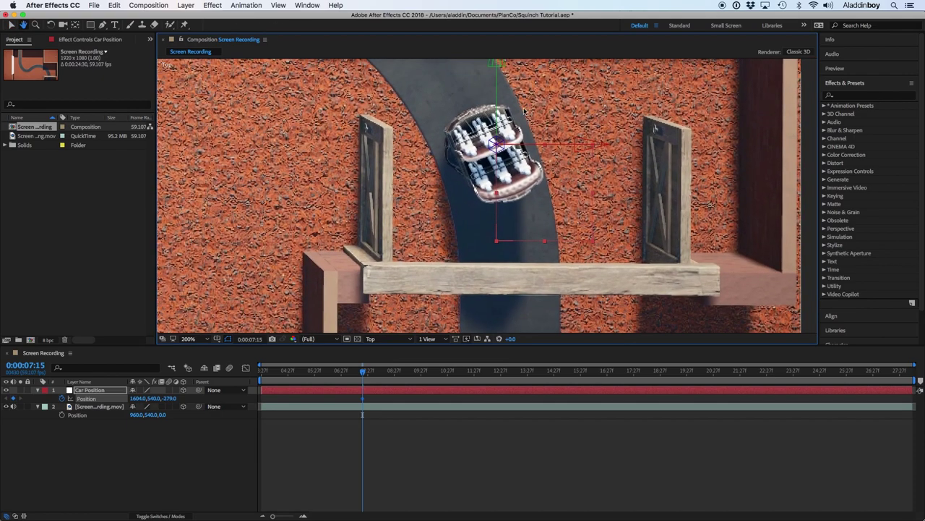
left_click_drag(505, 213, 513, 242)
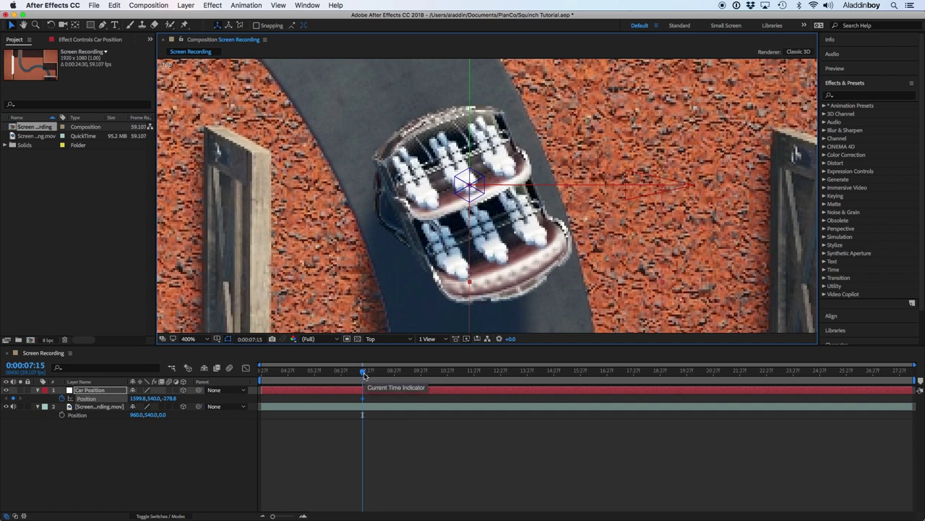
Keyframe the null onto the car around the first bend at short intervals, including 0:00:09:22, ending at 0:00:11:16
left_click_drag(364, 373, 419, 370)
scroll(334, 193, "down", 1)
left_click_drag(433, 202, 372, 141)
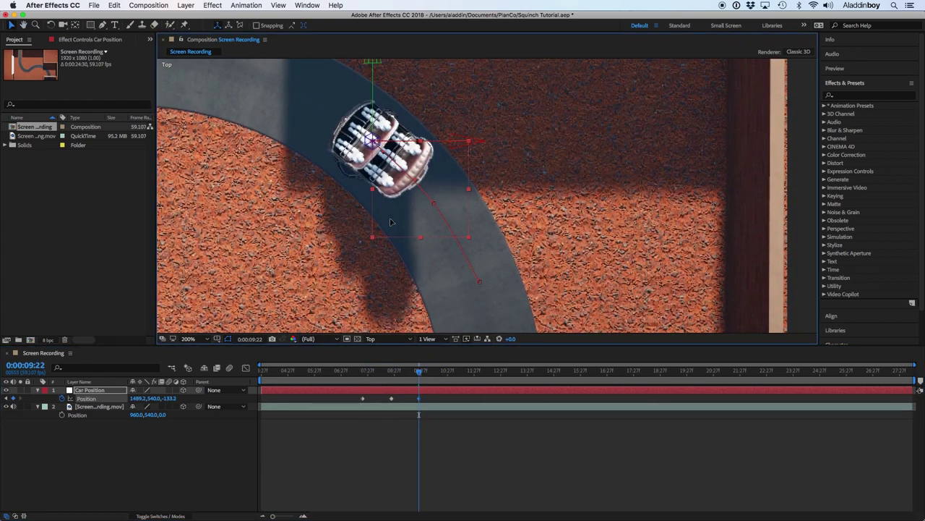
left_click_drag(420, 370, 448, 370)
left_click_drag(453, 209, 381, 163)
left_click_drag(448, 371, 469, 372)
left_click_drag(380, 203, 475, 237)
left_click_drag(475, 198, 413, 176)
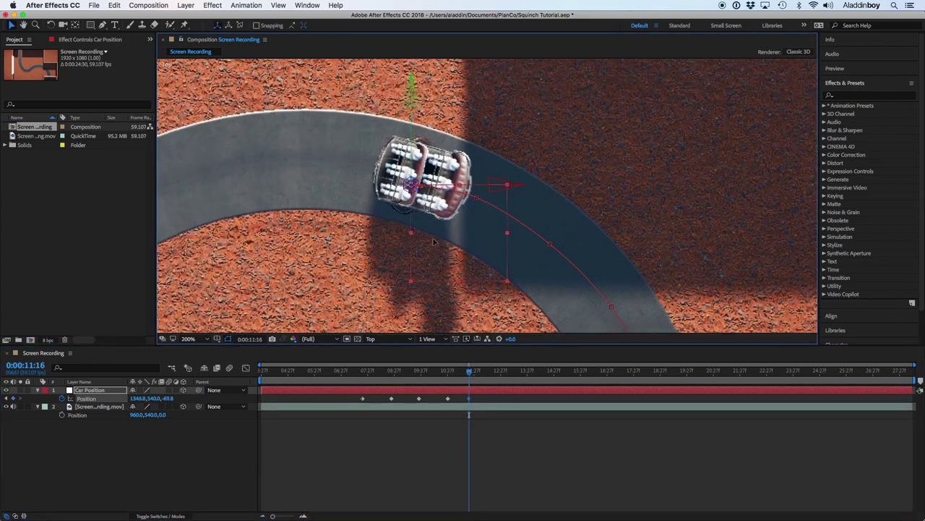
Keep adding Position keyframes that hold the null on the car over the track's crest, up to 0:00:15:09
left_click_drag(470, 371, 502, 372)
left_click_drag(450, 227, 496, 214)
left_click_drag(502, 372, 547, 372)
left_click_drag(459, 162, 356, 171)
left_click_drag(345, 212, 331, 225)
left_click_drag(547, 372, 526, 372)
left_click_drag(398, 212, 398, 205)
left_click_drag(526, 371, 573, 372)
left_click_drag(293, 248, 420, 181)
left_click_drag(492, 165, 422, 201)
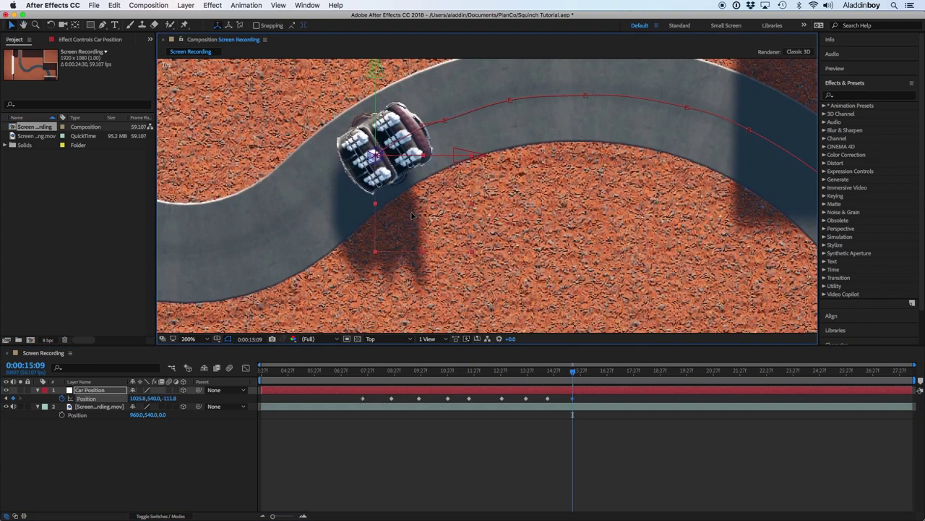
Continue keyframing the null onto the car through the lower bend, including 0:00:18:21, up to 0:00:20:00
left_click_drag(573, 372, 595, 372)
left_click_drag(347, 238, 497, 199)
left_click_drag(578, 161, 524, 205)
left_click_drag(596, 371, 621, 374)
left_click_drag(526, 205, 458, 248)
left_click_drag(624, 372, 657, 372)
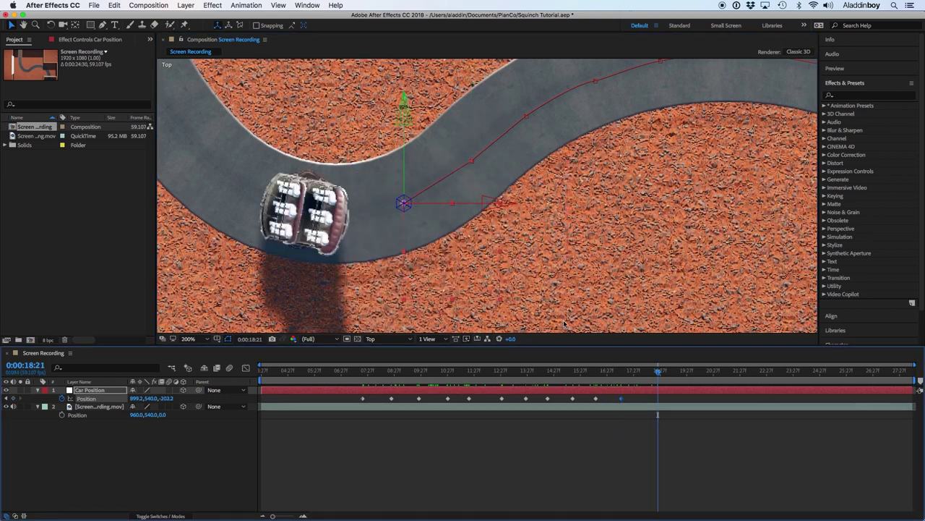
left_click_drag(462, 248, 352, 255)
left_click_drag(658, 371, 701, 372)
left_click_drag(517, 226, 687, 246)
left_click_drag(525, 292, 413, 222)
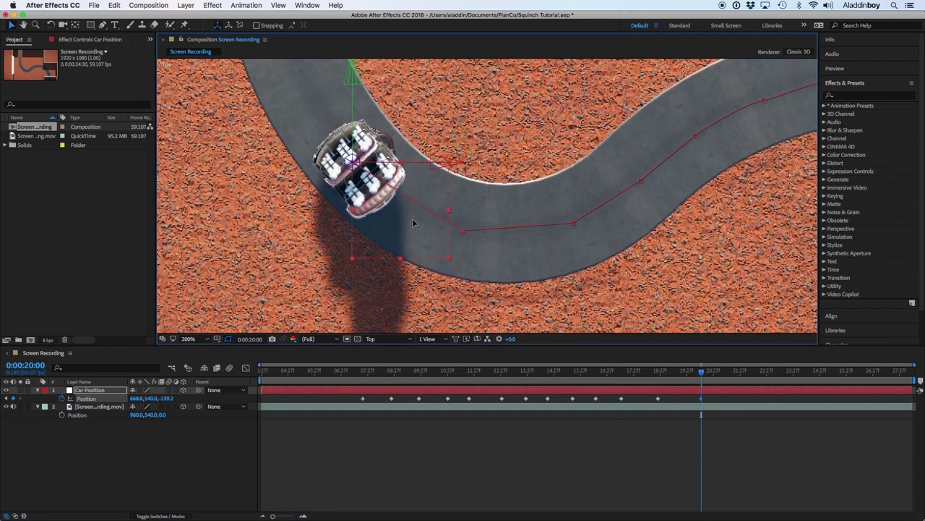
Set the spatial interpolation of all the Car Position null's Position keyframes to Auto Bezier
left_click_drag(702, 372, 740, 372)
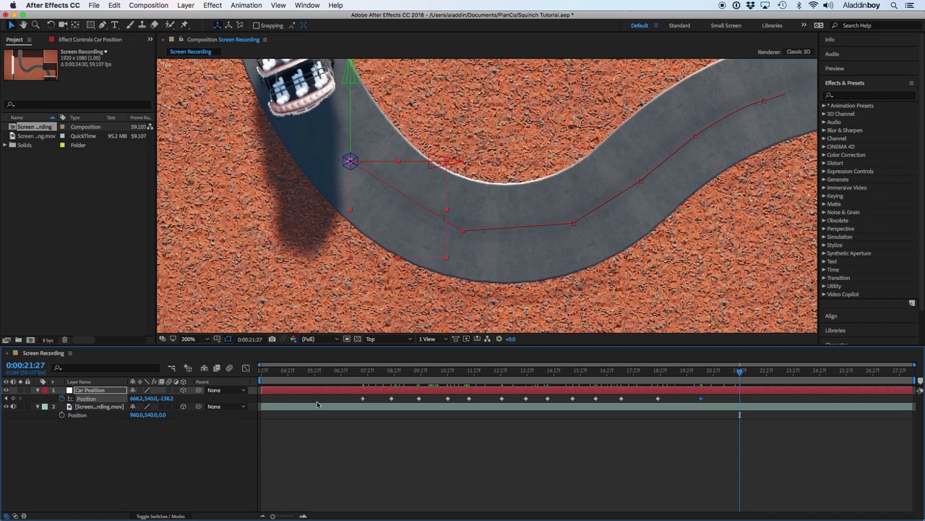
left_click_drag(317, 404, 813, 397)
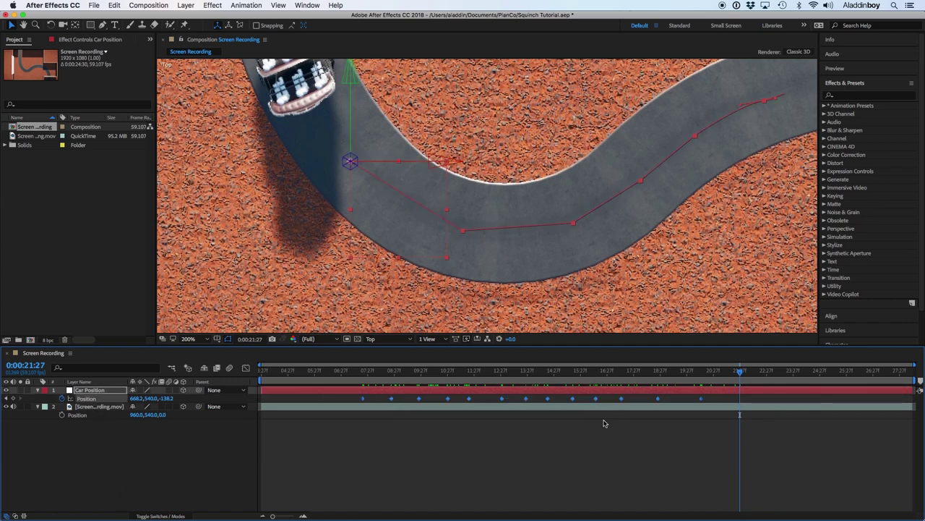
right_click(364, 399)
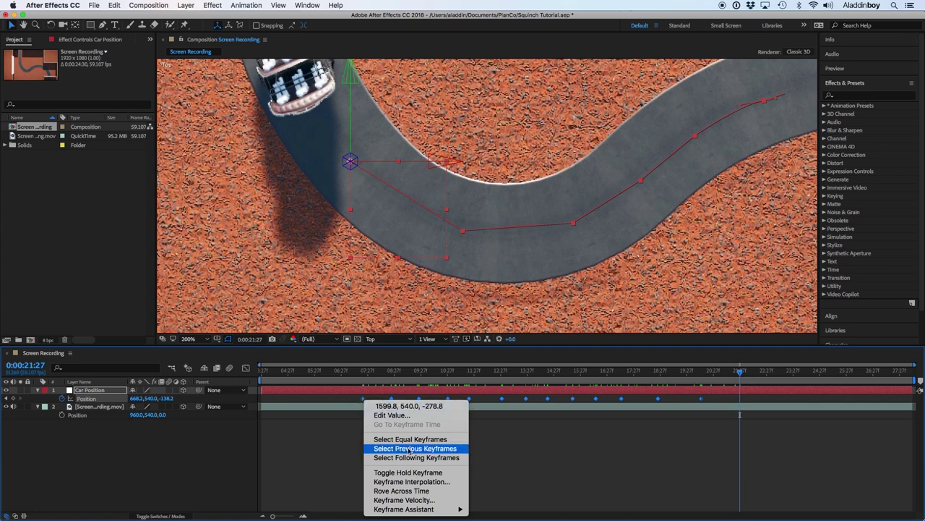
left_click(457, 482)
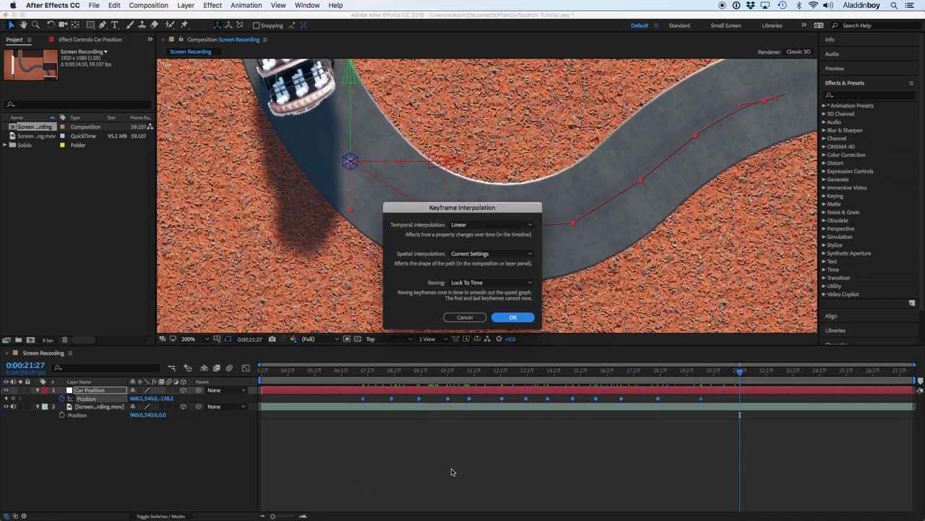
left_click(487, 258)
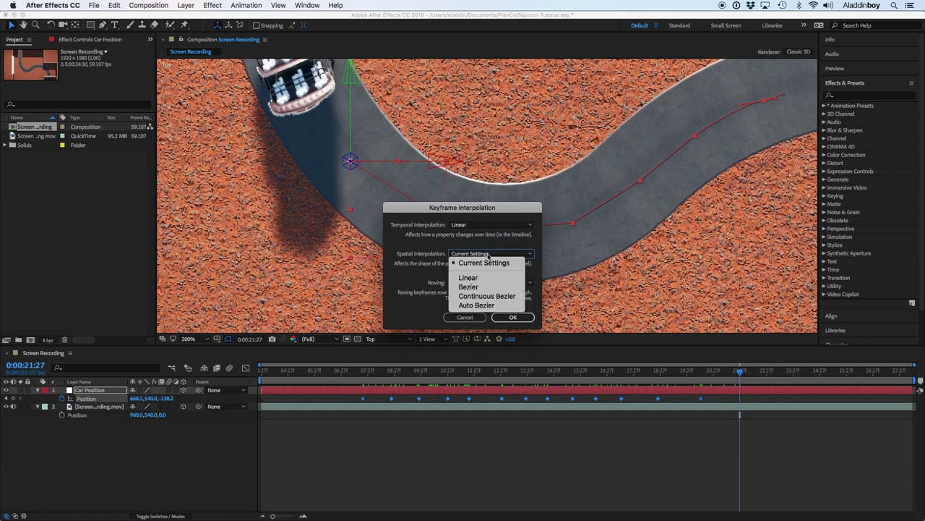
left_click(491, 306)
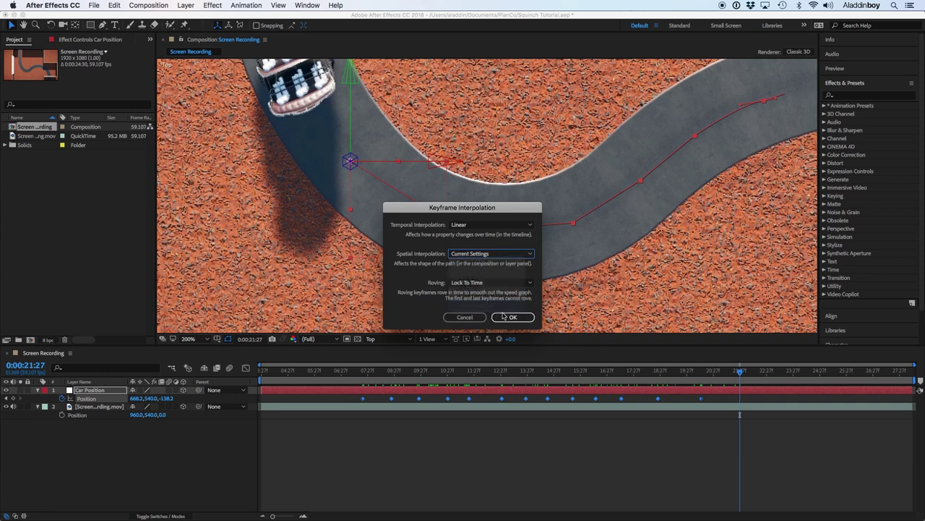
left_click(508, 316)
scroll(587, 289, "right", 5)
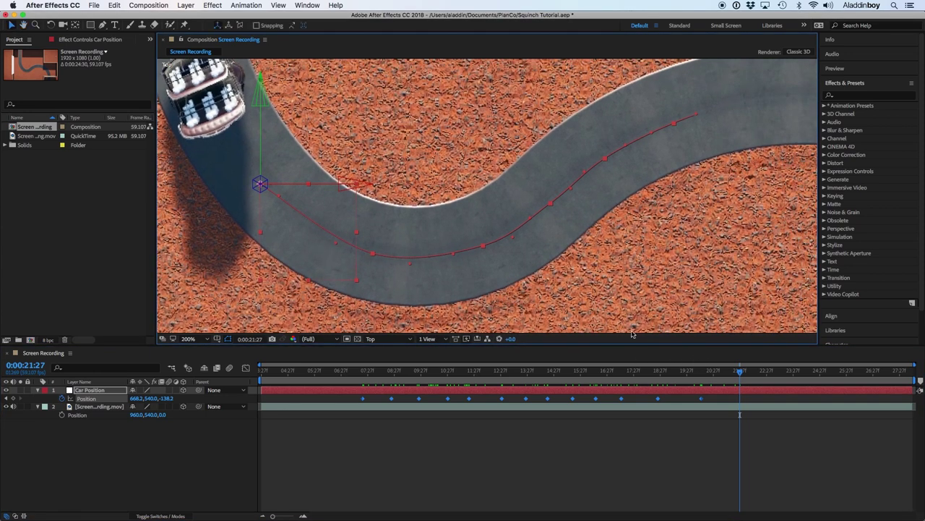
Keyframe the Car Position null onto the car for the rest of its run, including the entrance at 0:00:04:12
left_click_drag(739, 372, 742, 372)
left_click_drag(440, 147, 599, 205)
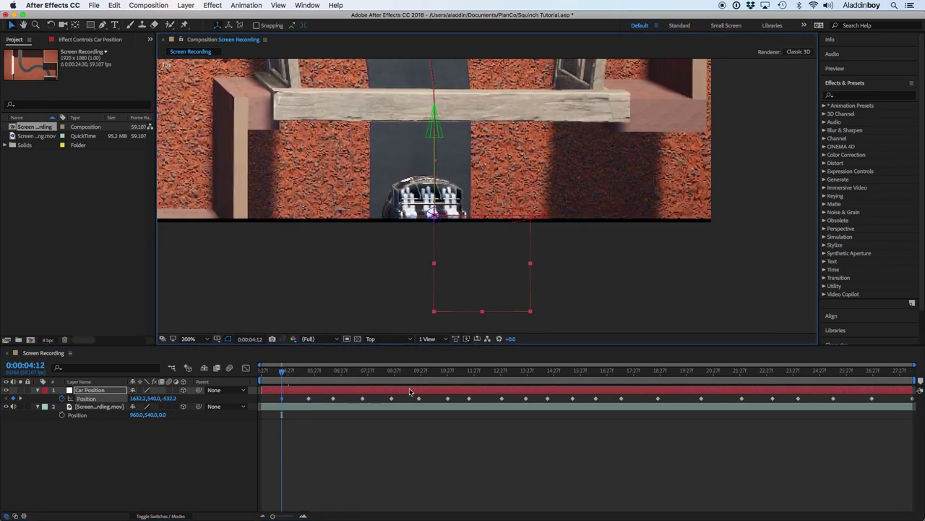
Scrub and play through the composition from 0:00:04:12 to check how closely the null follows the car along the track
scroll(367, 282, "down", 4)
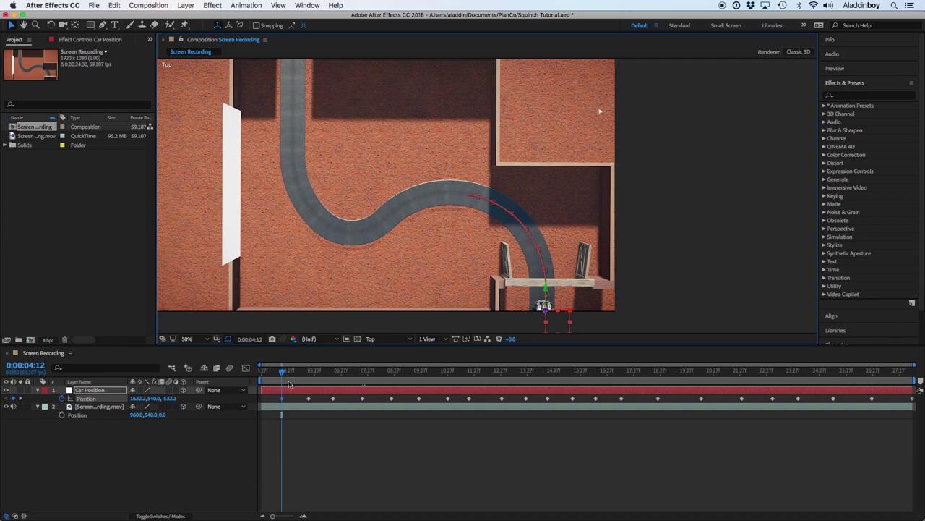
left_click_drag(289, 384, 343, 381)
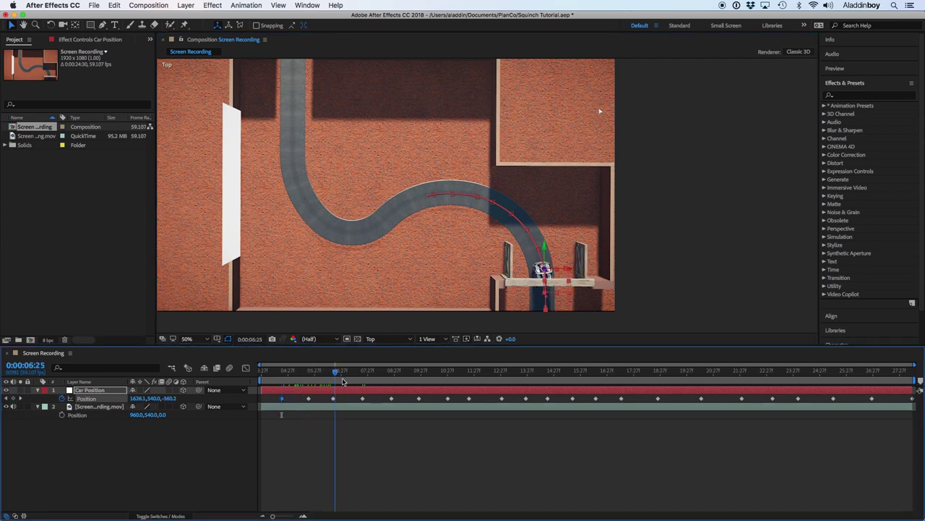
key("space")
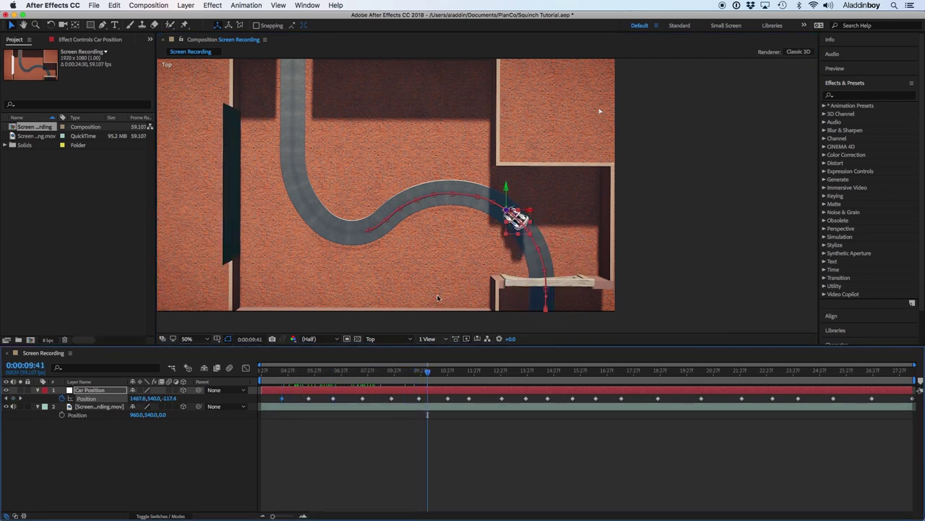
scroll(438, 295, "up", 1)
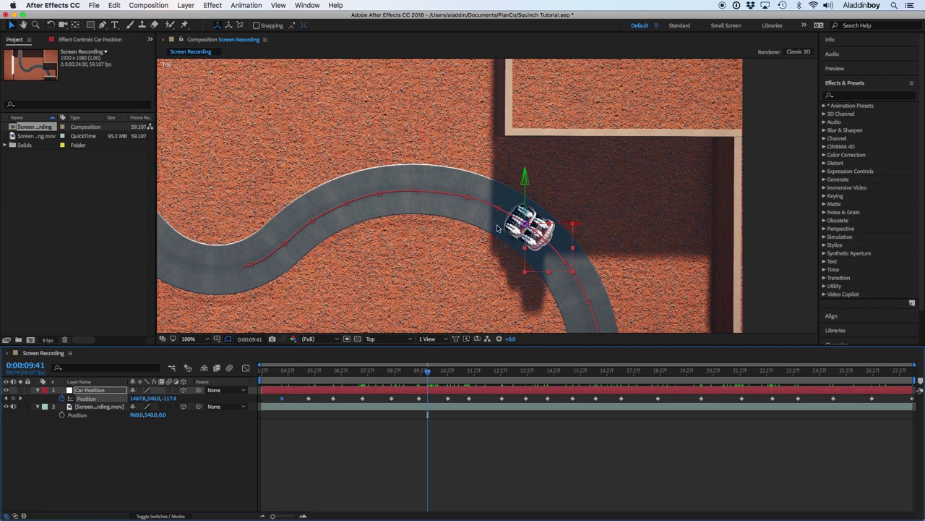
left_click_drag(432, 375, 566, 382)
left_click(451, 474)
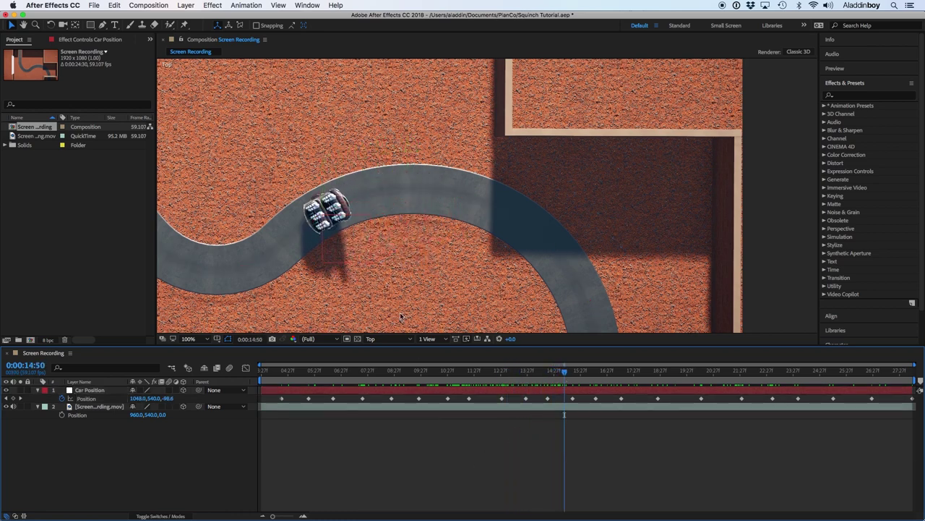
left_click(94, 391)
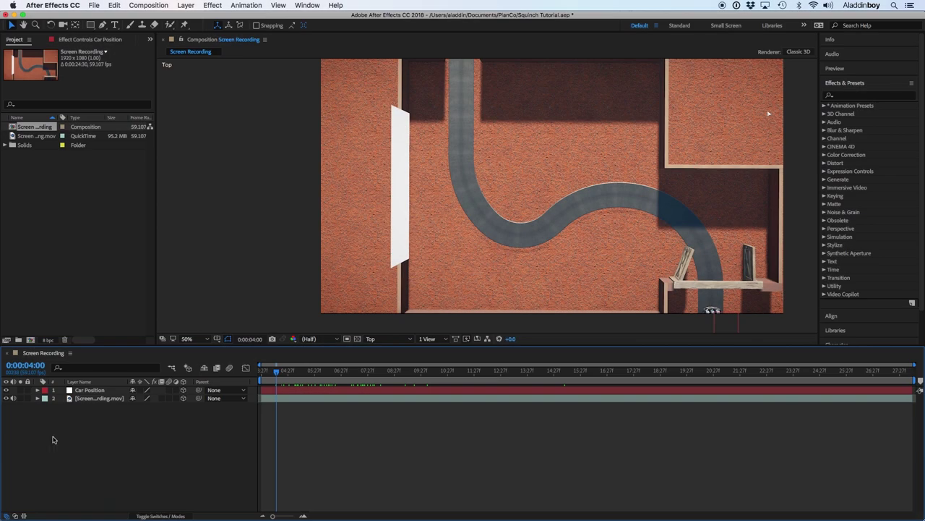
Create two new null objects in the Screen Recording composition
right_click(54, 407)
mouse_move(167, 418)
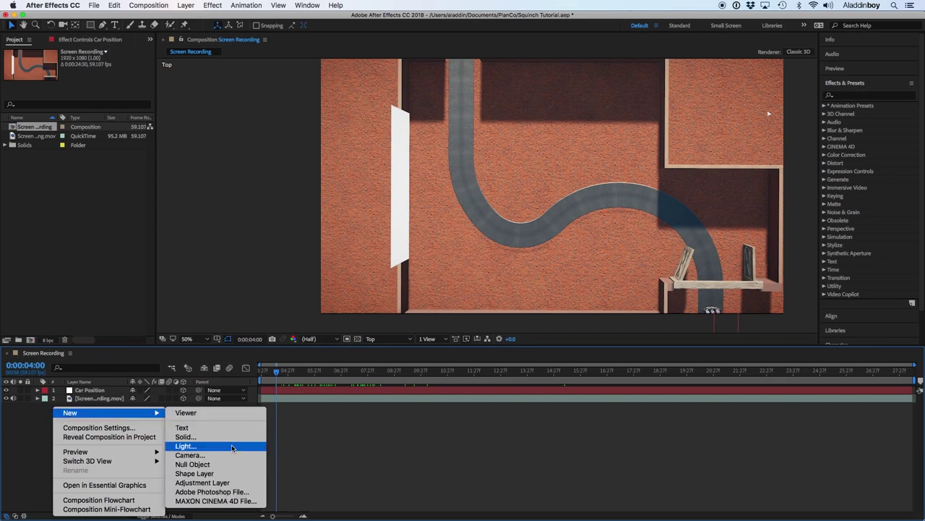
left_click(231, 468)
right_click(76, 407)
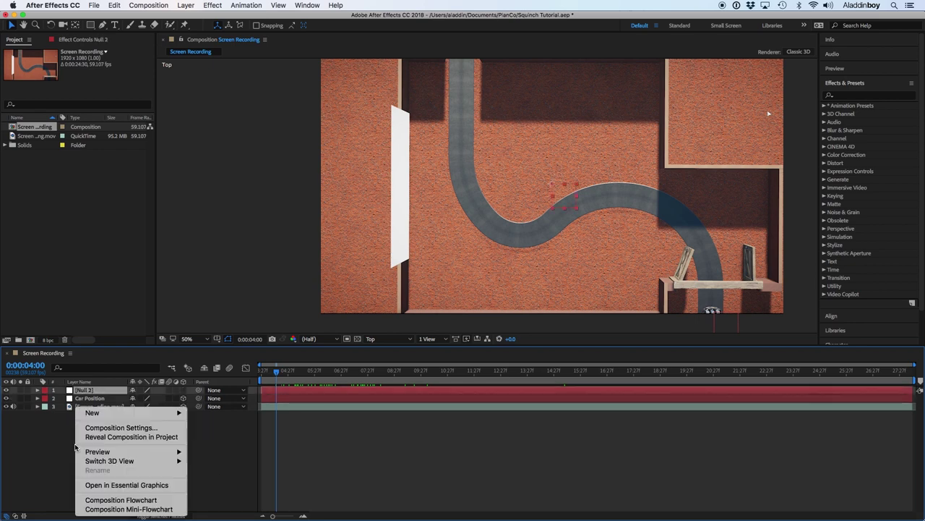
mouse_move(166, 413)
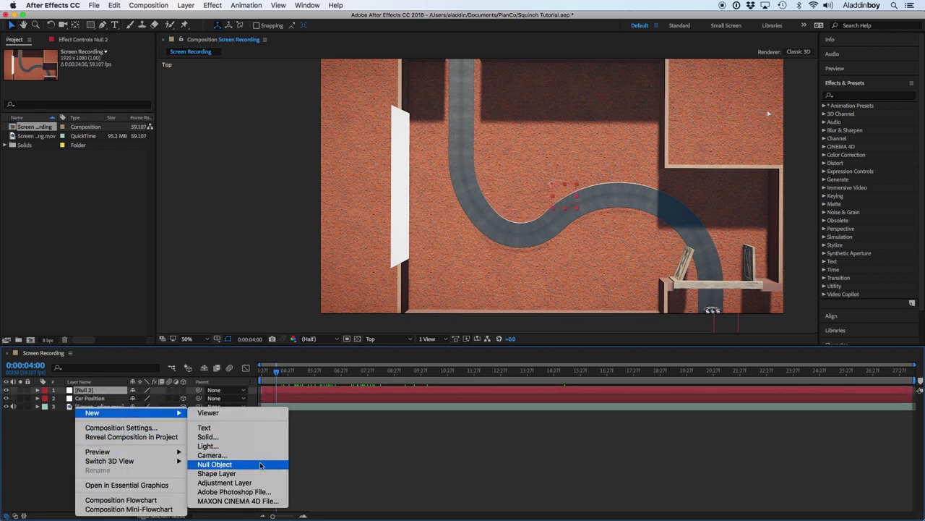
left_click(217, 463)
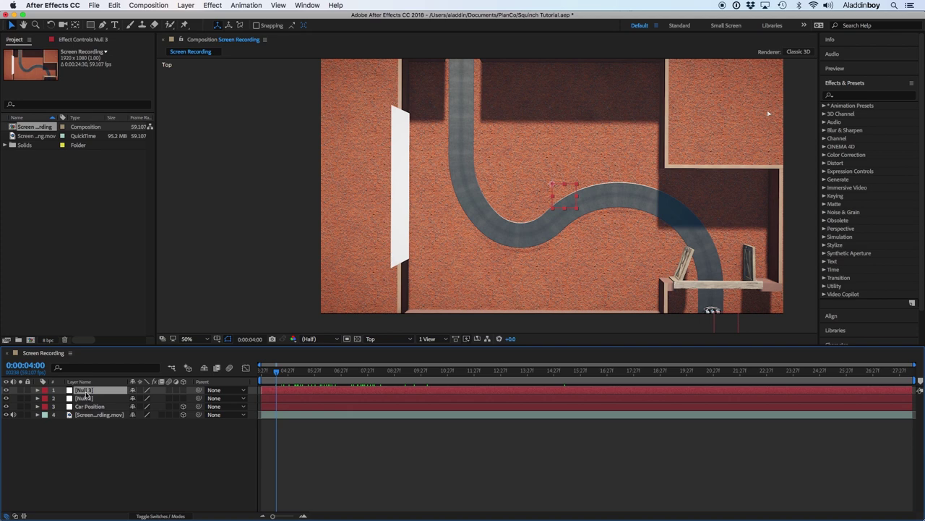
Rename the two new nulls Bottom Left and Bottom Right, and make both of them 3D layers
key("Return")
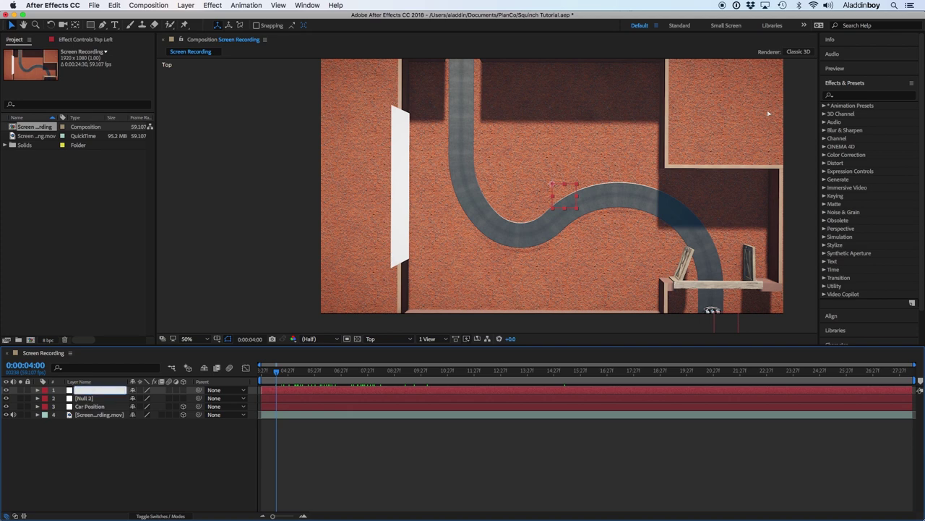
type("Bottom Left")
key("Return")
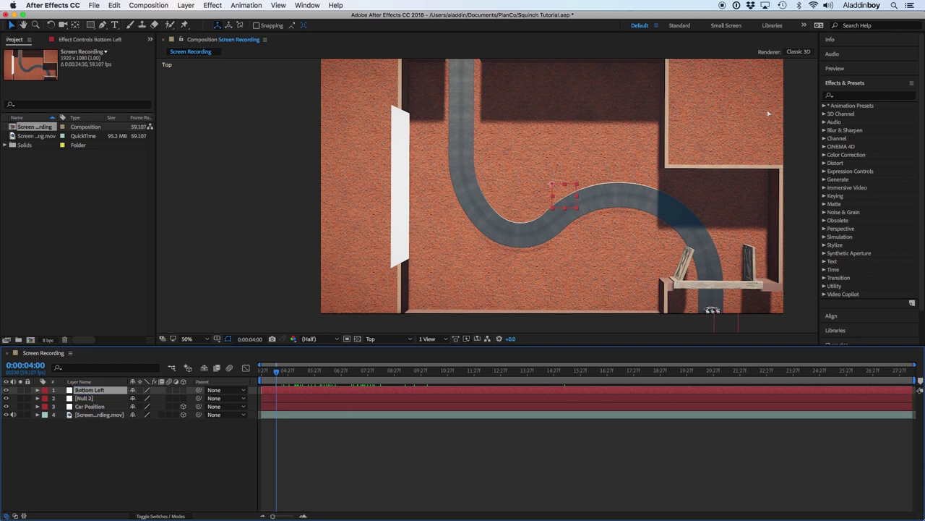
left_click(85, 398)
key("Return")
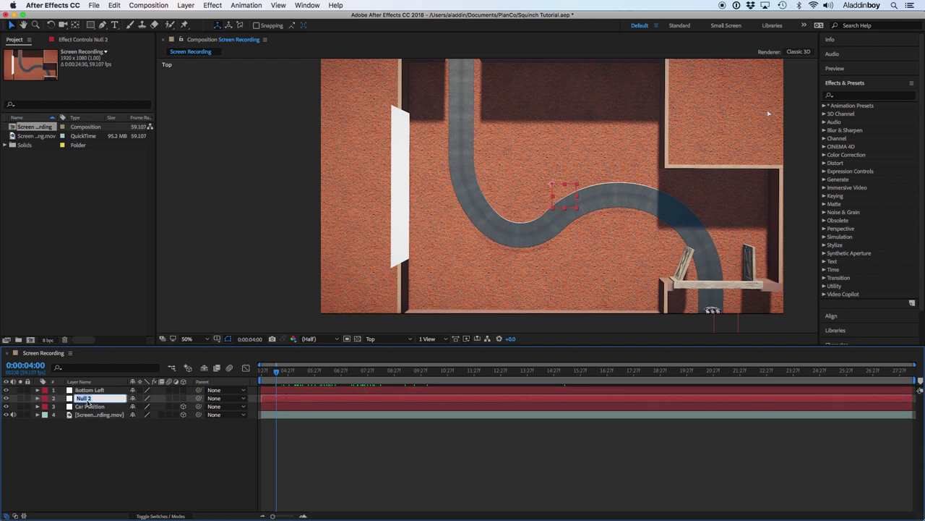
type("Bottom Ri")
type("ght")
key("Return")
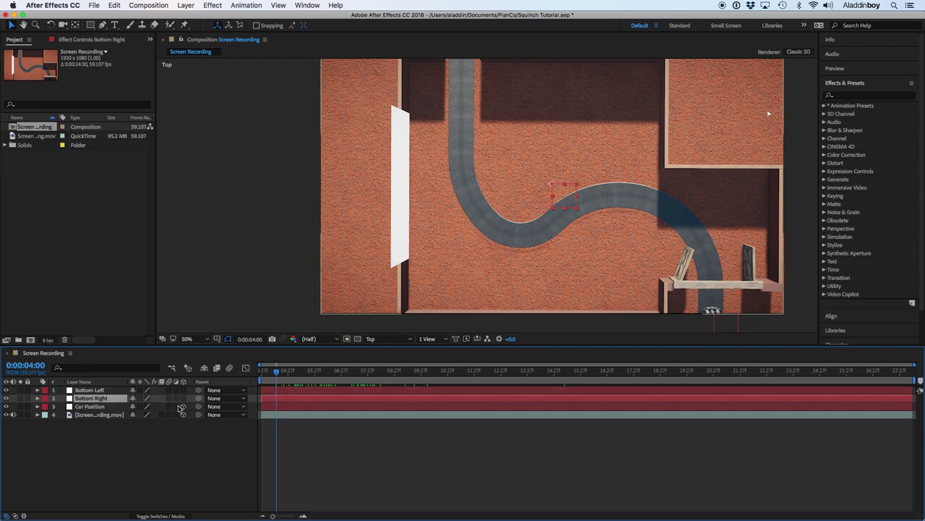
left_click(184, 389)
left_click(183, 398)
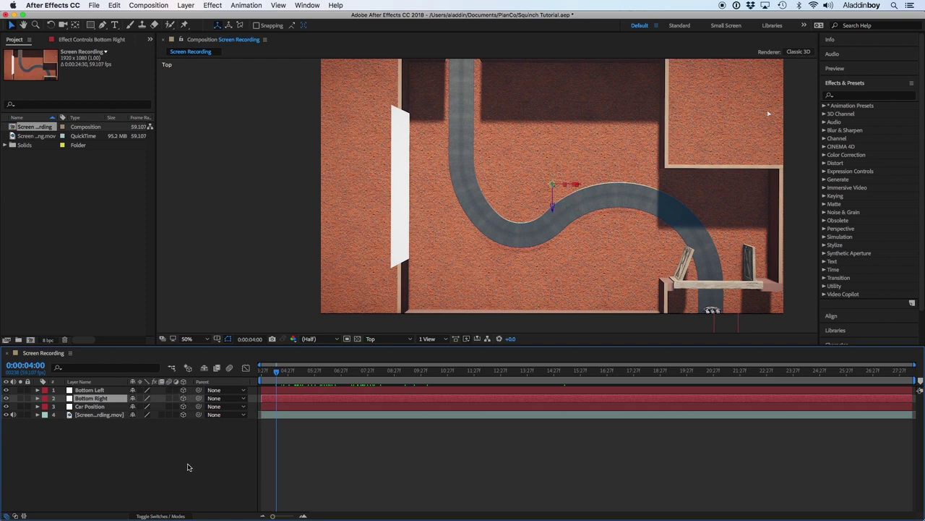
Place the Bottom Left null exactly on the white projection screen's lower corner on the side facing the track
key("super+Up")
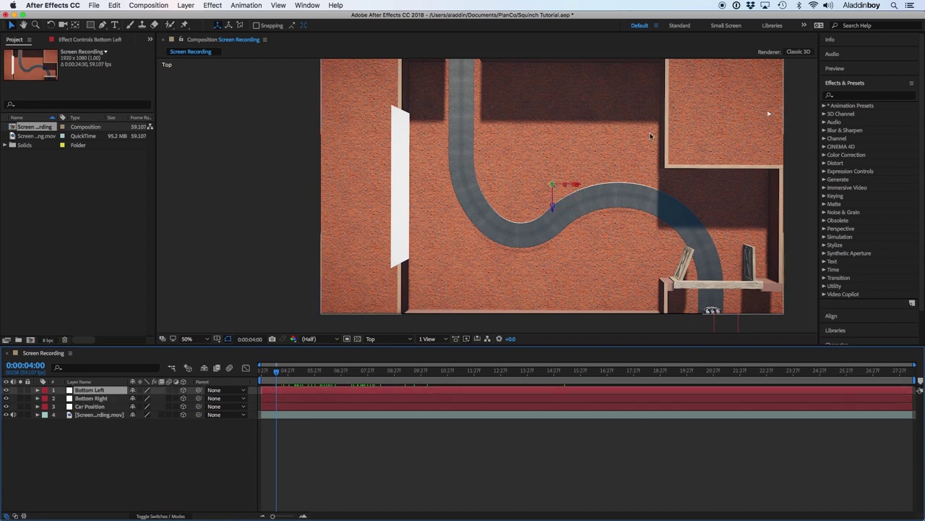
key("slash")
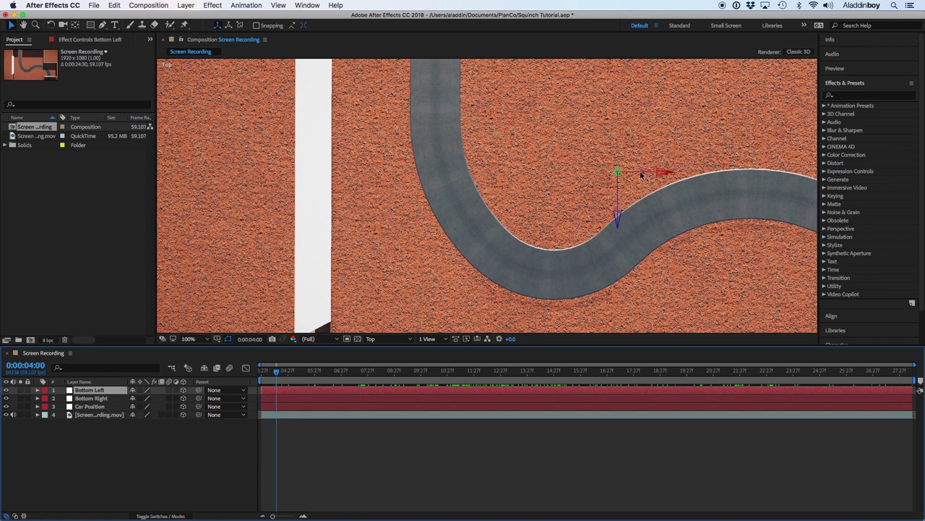
left_click_drag(639, 170, 330, 337)
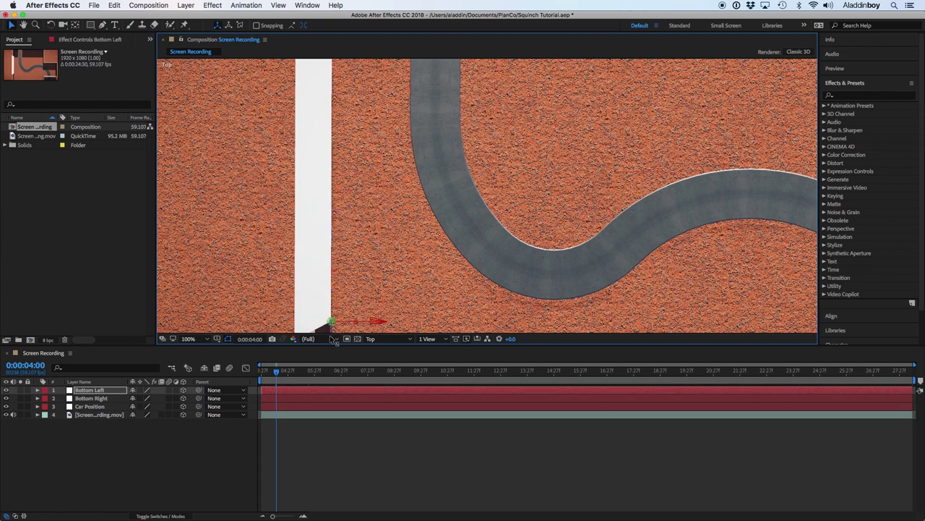
scroll(330, 329, "up", 1)
left_click_drag(335, 299, 575, 46)
scroll(382, 237, "up", 2)
left_click_drag(409, 215, 517, 216)
scroll(392, 217, "up", 1)
left_click_drag(380, 217, 535, 215)
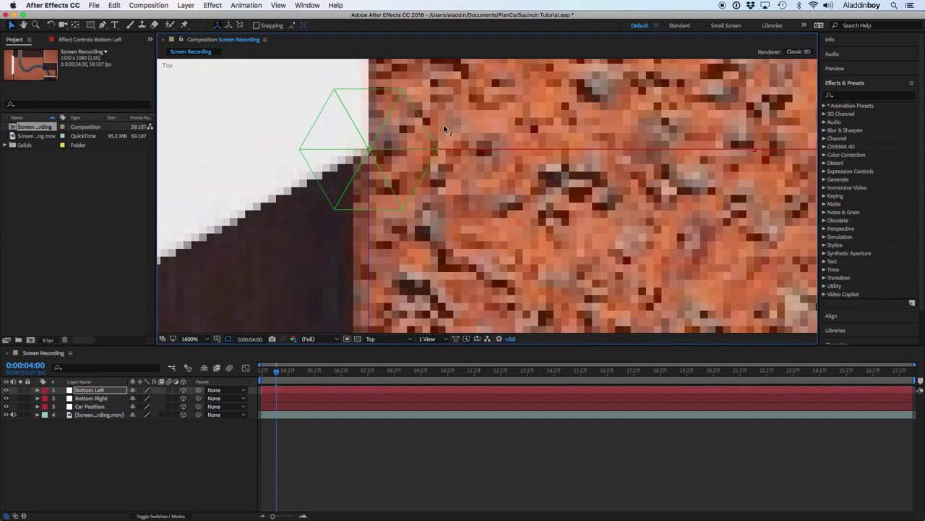
left_click_drag(435, 152, 433, 153)
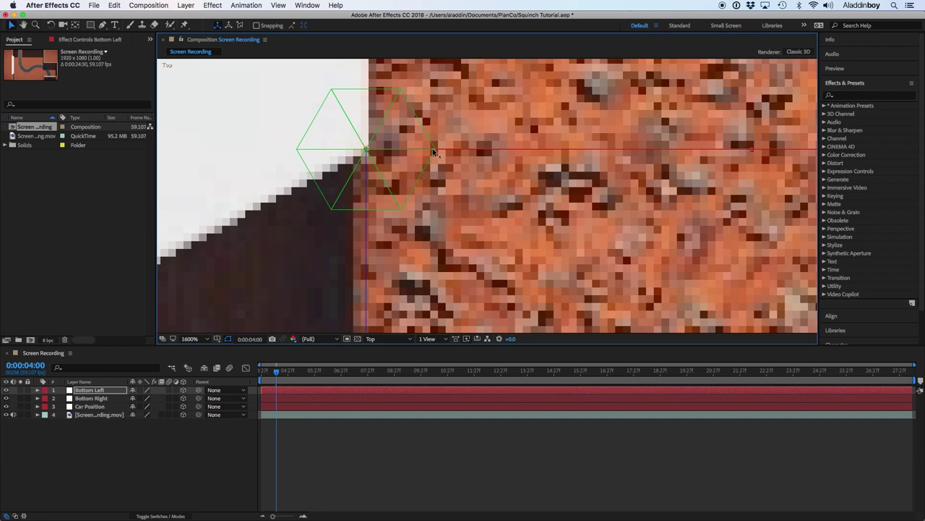
scroll(433, 151, "down", 6)
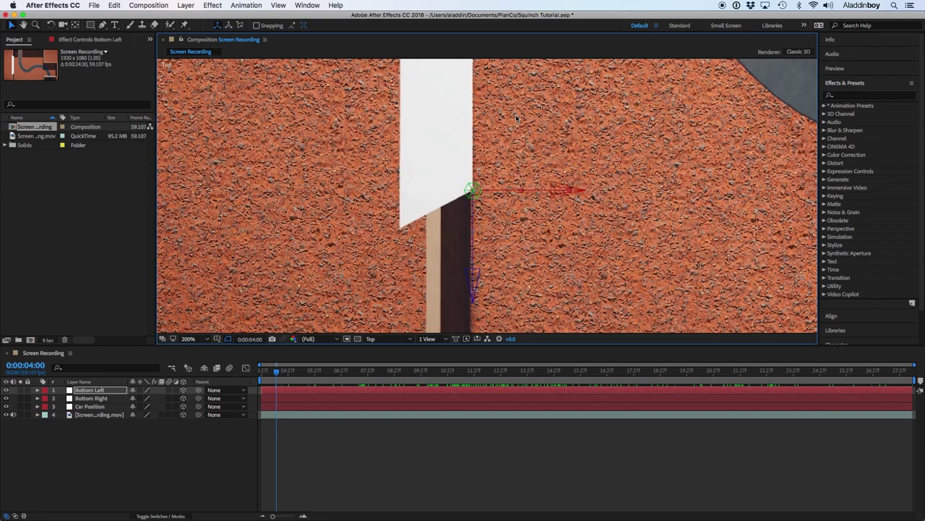
Place the Bottom Right null on the projection screen's upper corner facing the track, fine-tuning it to the edge
left_click_drag(499, 149, 466, 217)
left_click(97, 397)
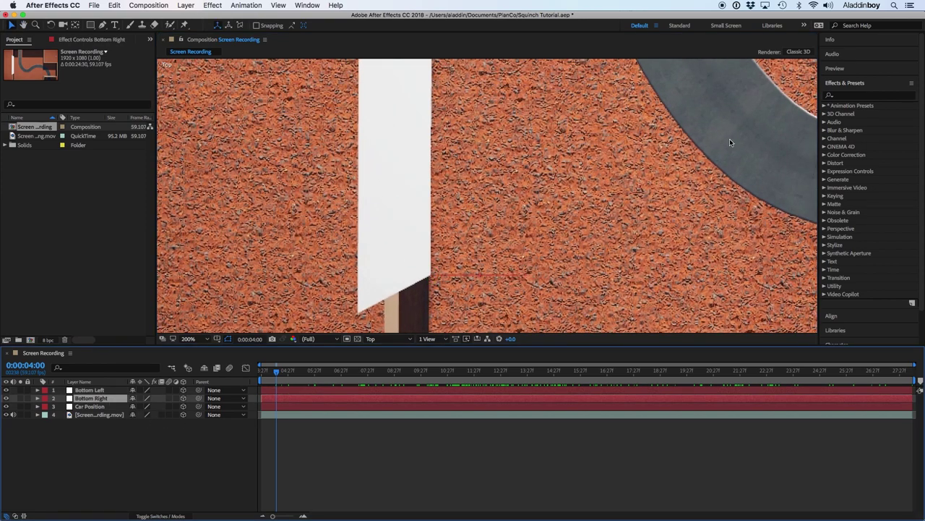
scroll(680, 148, "down", 1)
left_click_drag(681, 149, 512, 258)
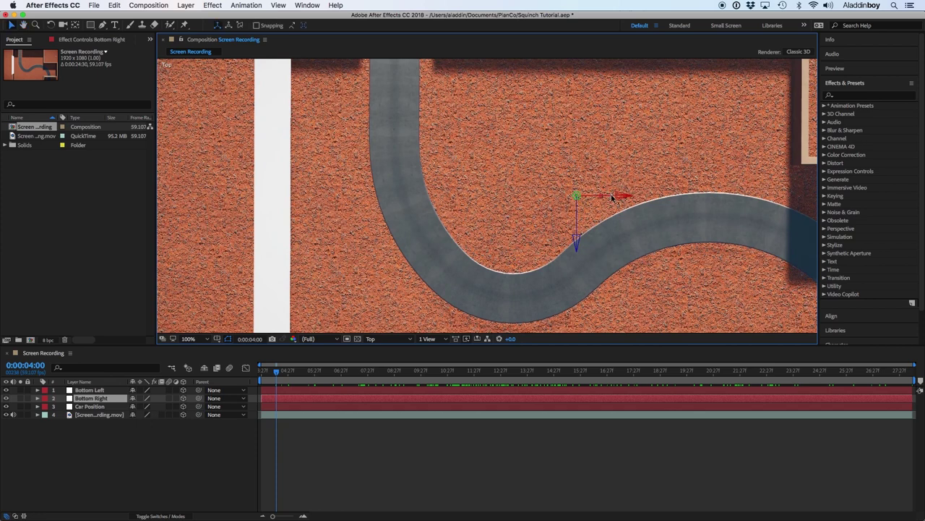
left_click_drag(611, 197, 324, 182)
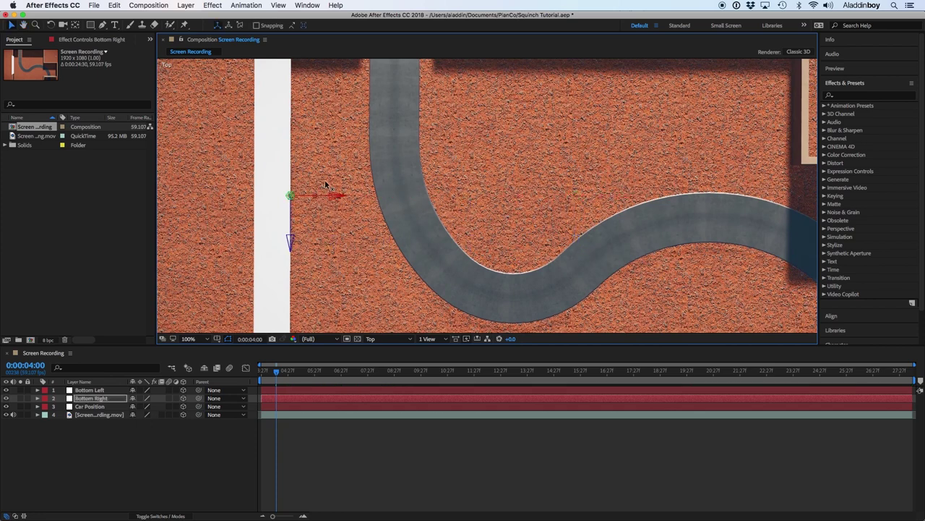
left_click_drag(314, 123, 335, 176)
left_click_drag(313, 274, 857, 441)
key("period")
key("period")
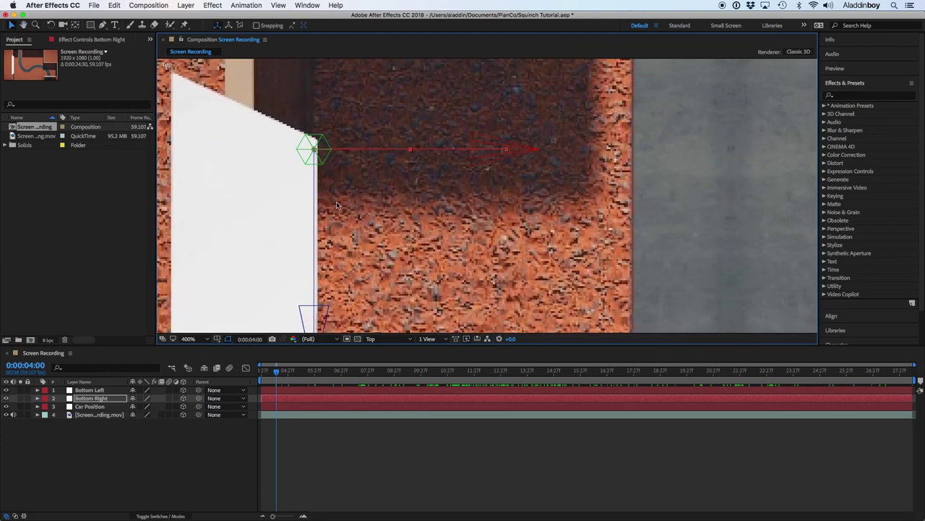
left_click_drag(315, 208, 316, 202)
left_click_drag(358, 142, 362, 142)
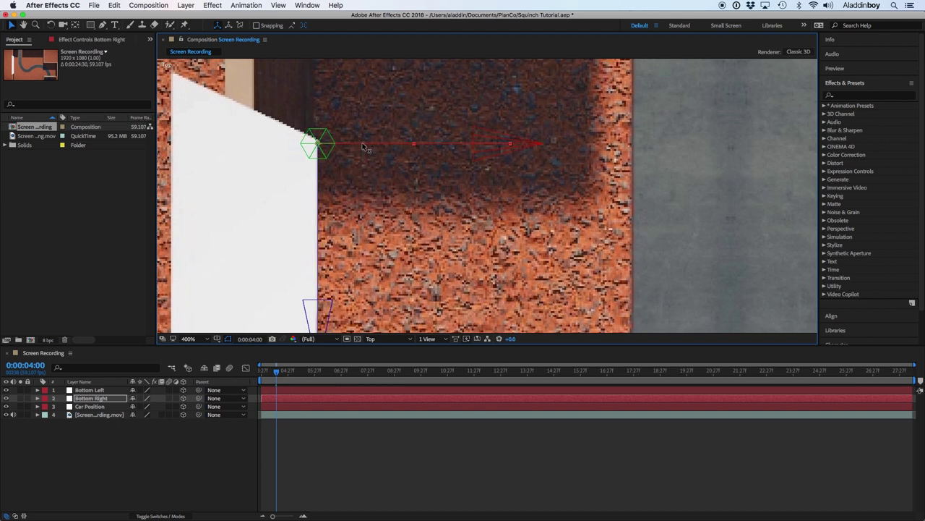
key("Up")
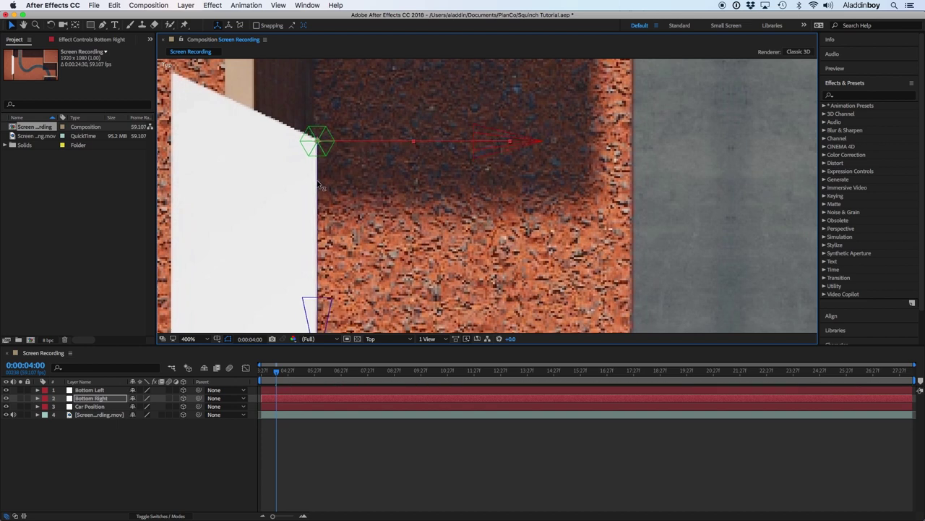
Examine the projection screen's length and corners against the track in the top view
left_click(335, 463)
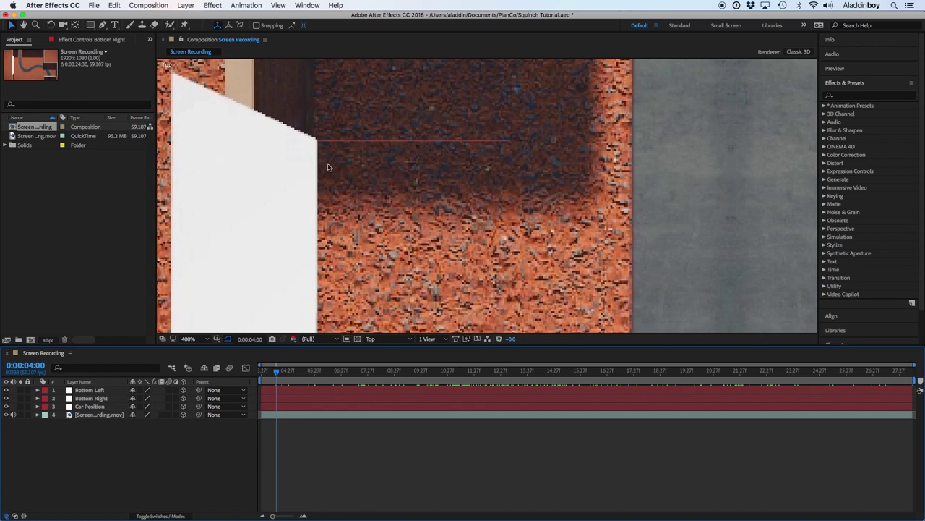
key("comma")
left_click_drag(409, 226, 397, 130)
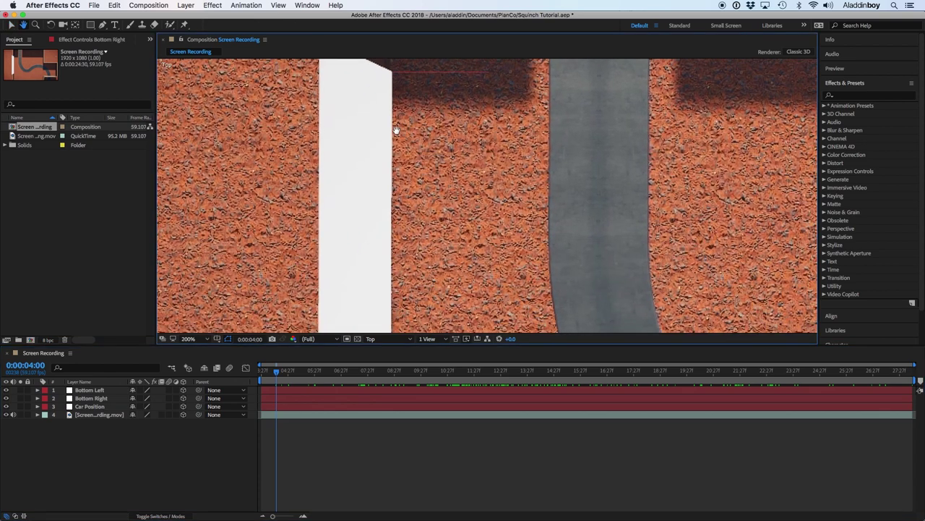
key("comma")
left_click_drag(433, 220, 370, 109)
scroll(397, 126, "up", 2)
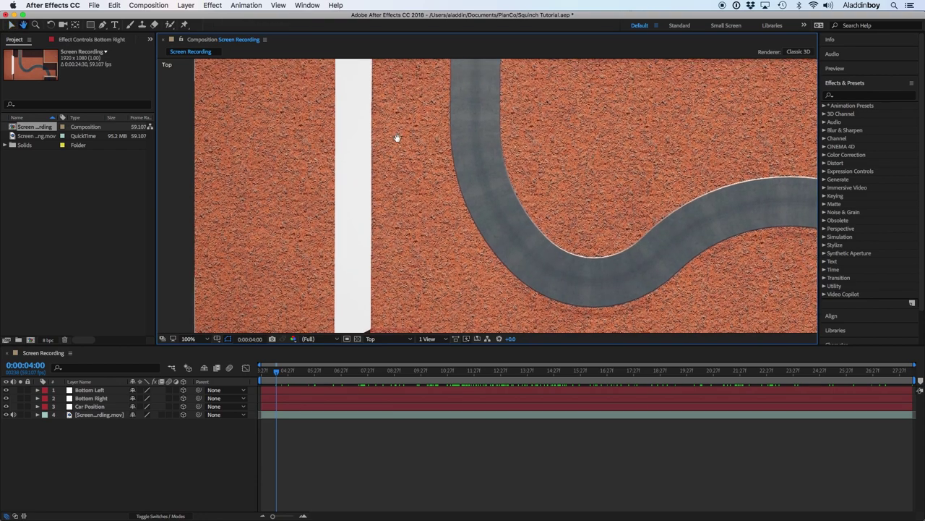
key("comma")
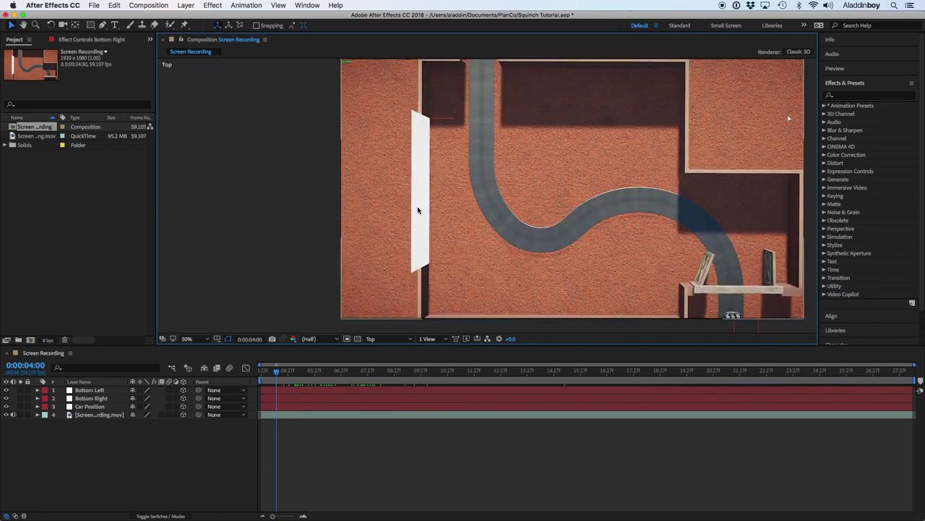
scroll(426, 128, "up", 4)
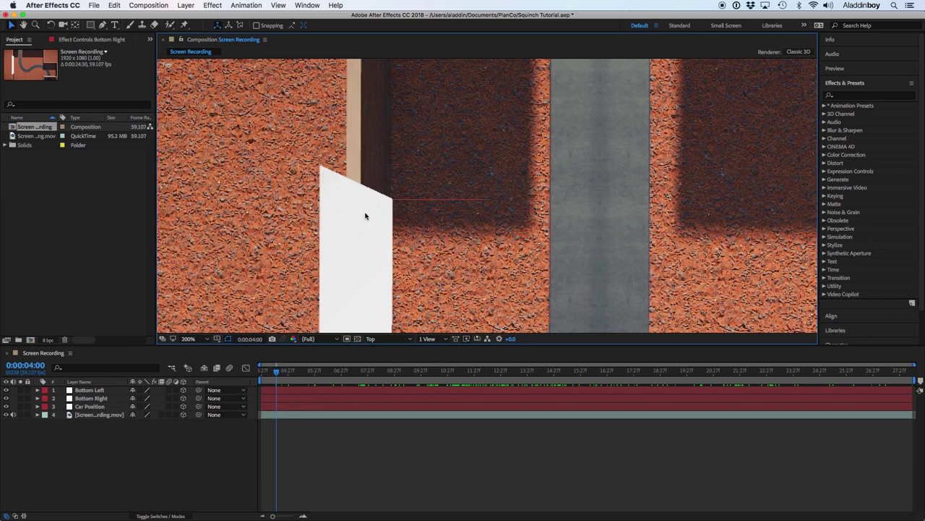
key("comma")
key("comma")
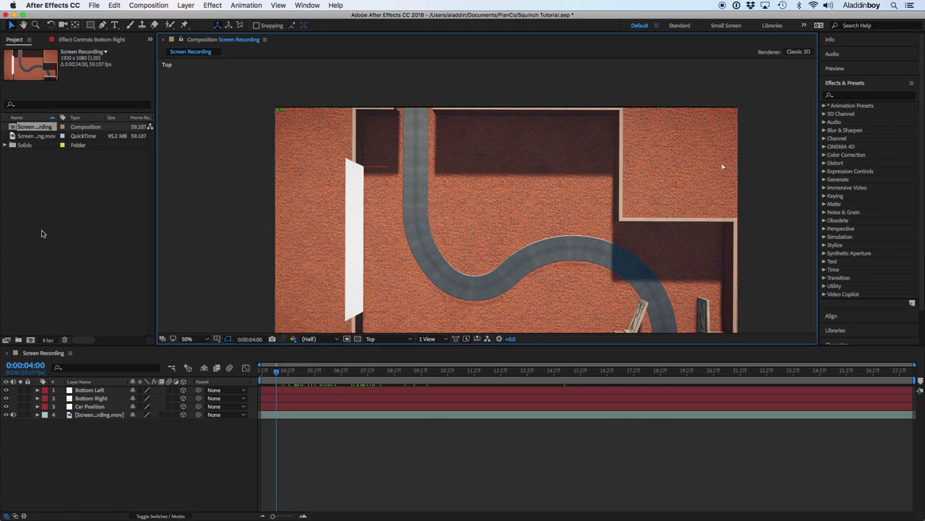
Add a Slider Control effect to the Bottom Left null and reveal the Position properties of both bottom nulls
left_click(81, 392)
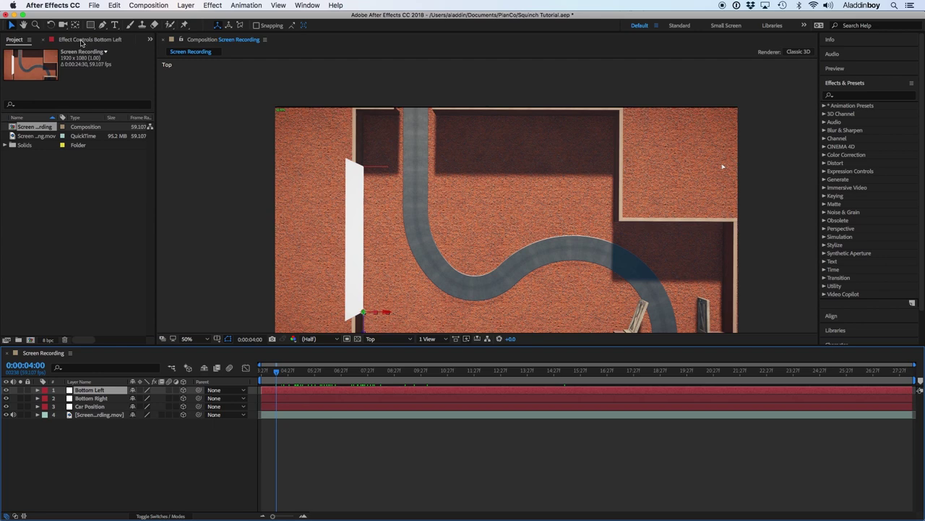
left_click(85, 39)
left_click(211, 5)
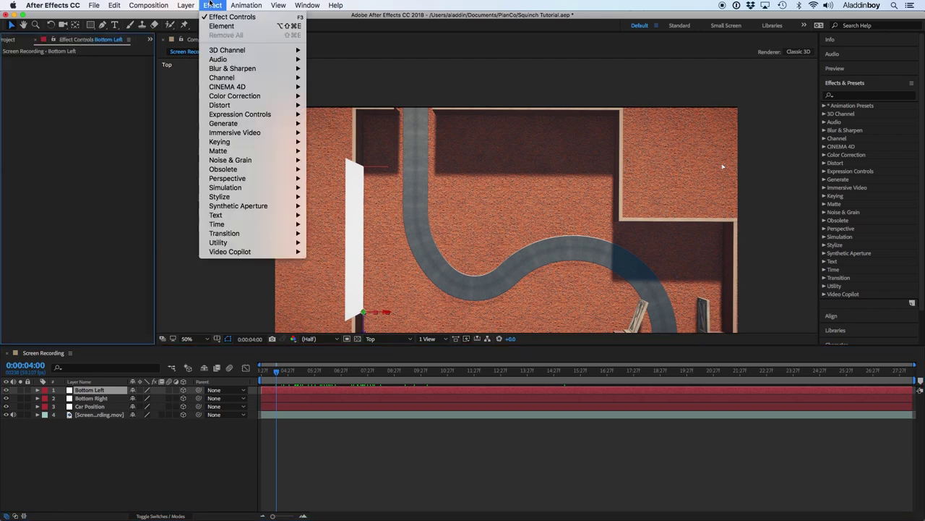
mouse_move(257, 116)
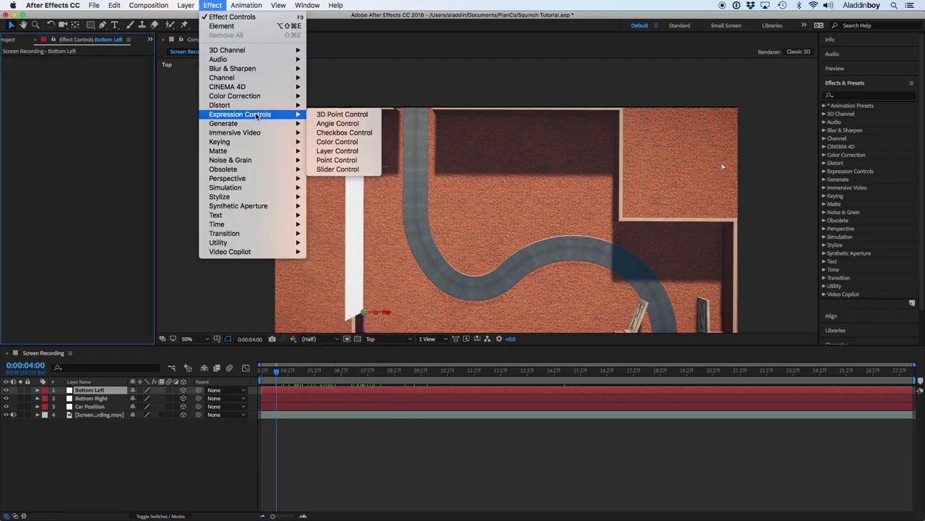
left_click(340, 169)
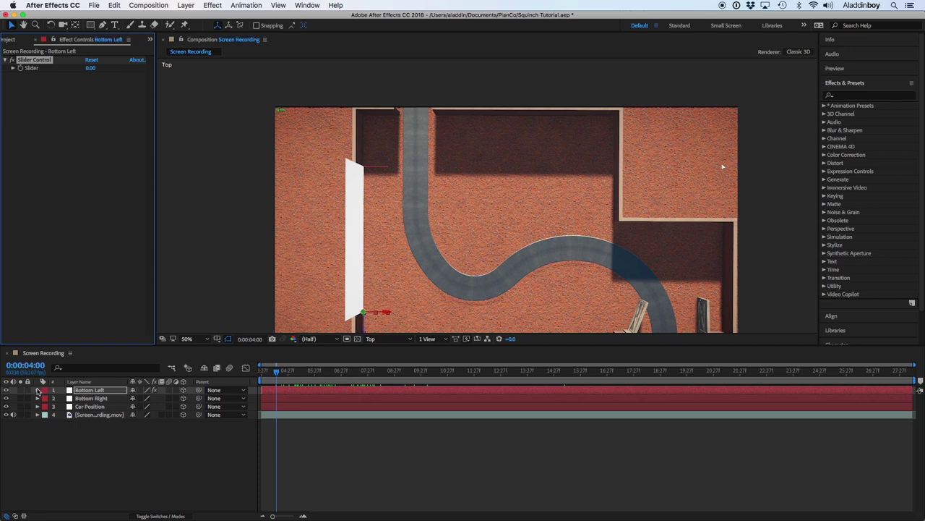
key("p")
left_click(93, 406)
key("p")
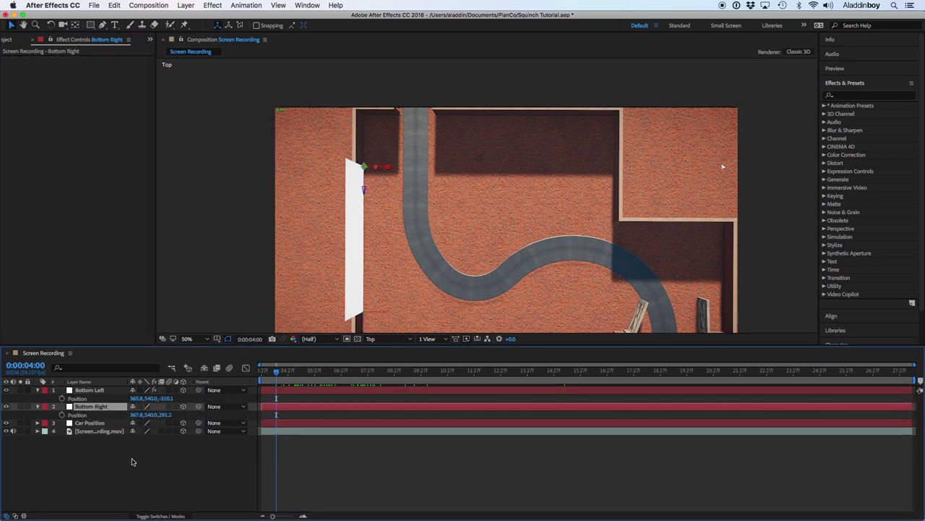
Give the Bottom Left null's slider the expression length(thisComp.layer("Bottom Right").transform.position, transform.position) to measure the distance between both nulls
left_click(88, 390)
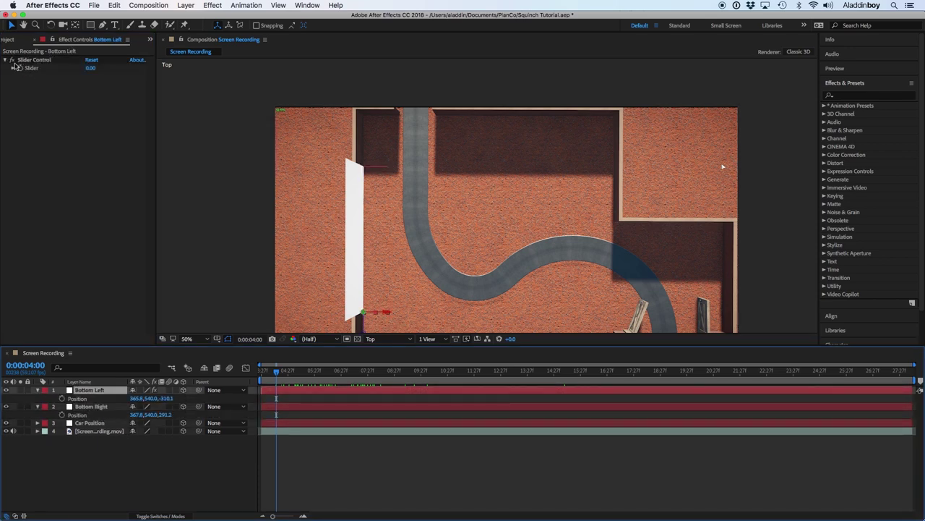
left_click(19, 68, "alt")
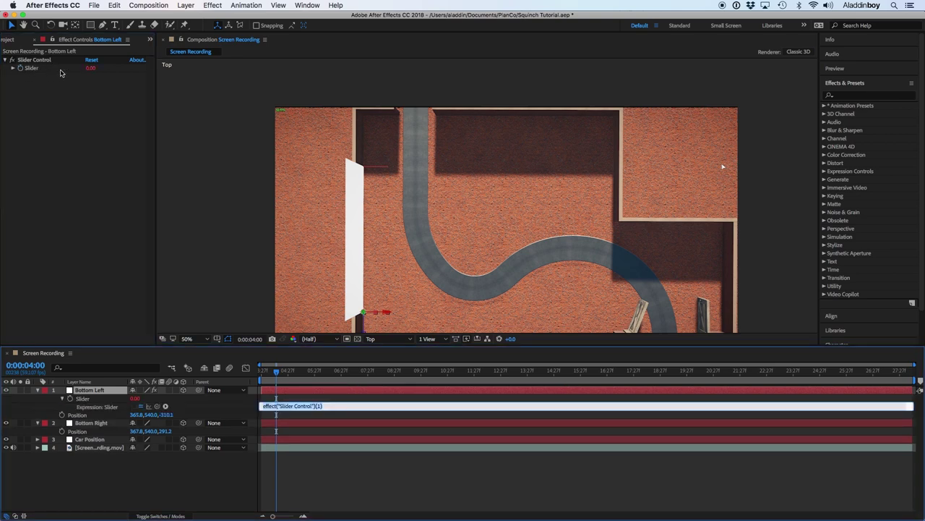
left_click(165, 406)
mouse_move(233, 373)
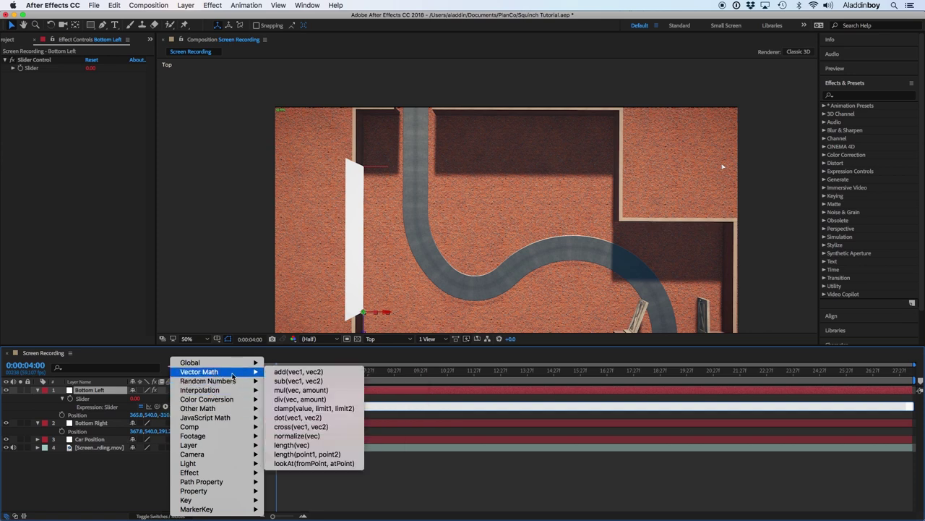
left_click(346, 454)
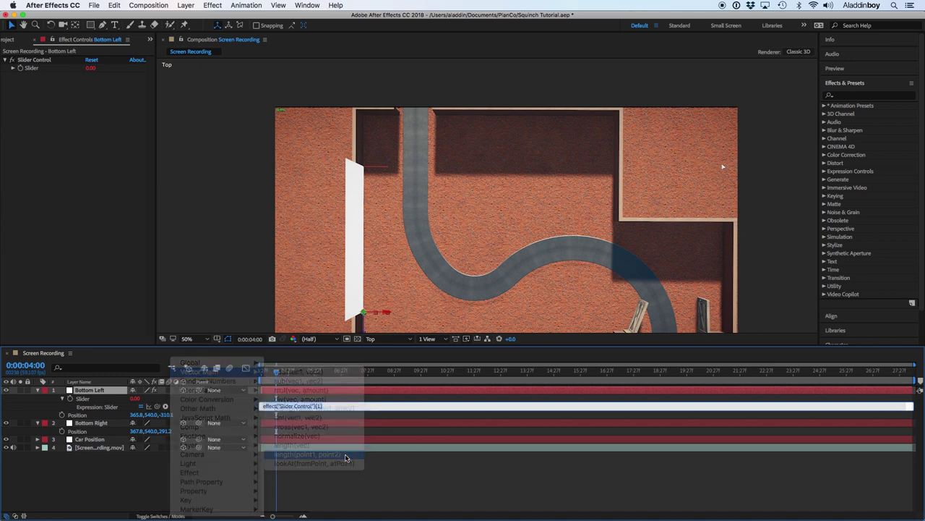
double_click(282, 406)
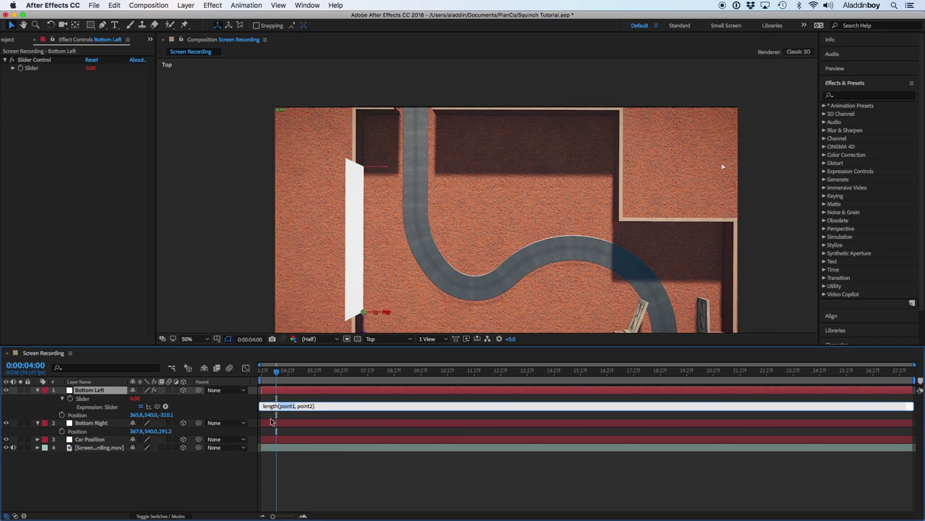
left_click_drag(159, 407, 112, 433)
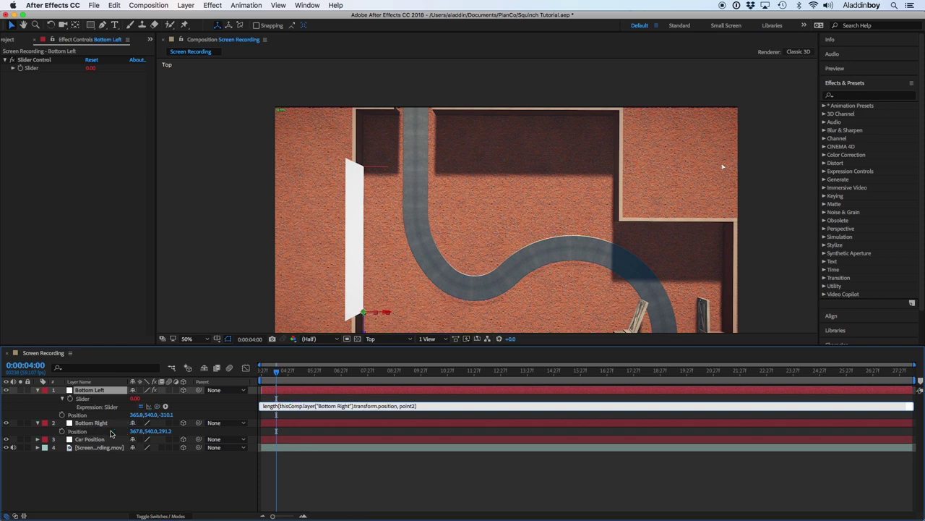
double_click(407, 406)
left_click_drag(159, 407, 96, 418)
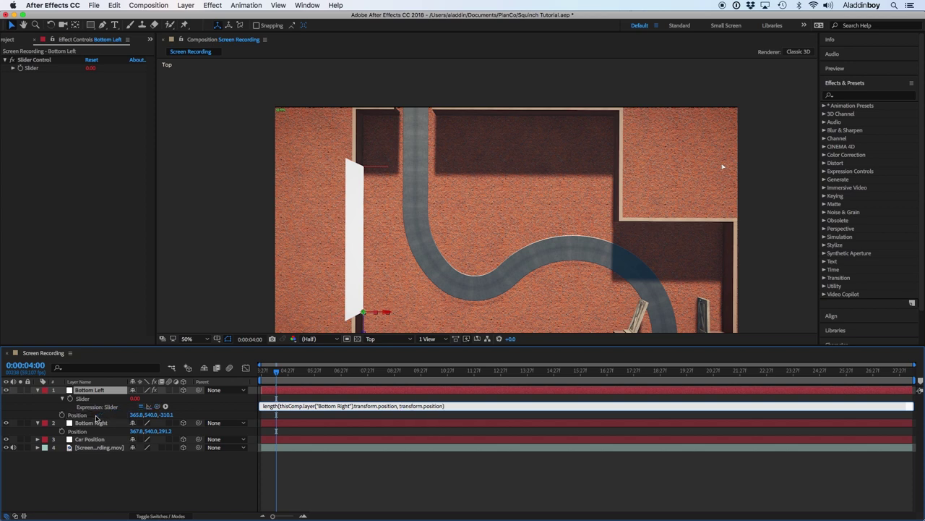
left_click(374, 419)
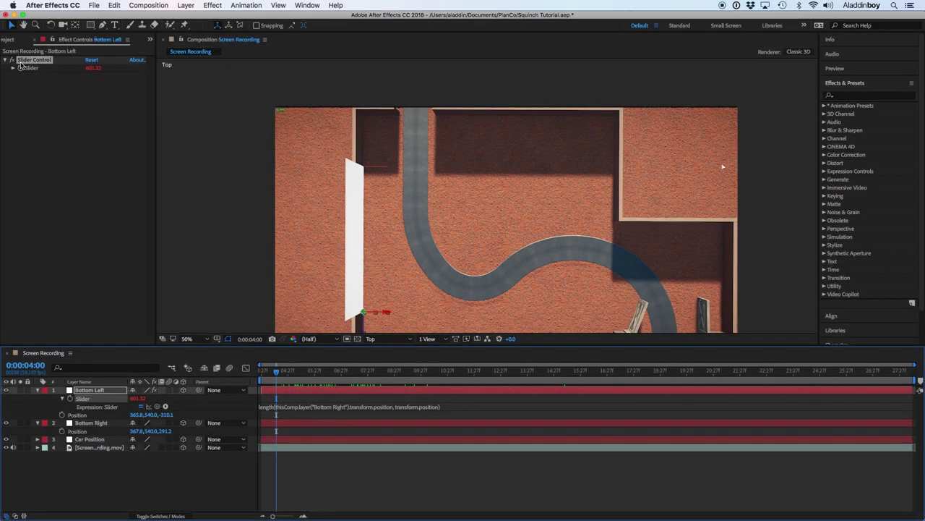
Delete the Slider Control from the Bottom Left null, and duplicate both bottom nulls with the copies at the top of the layer stack
left_click(32, 61)
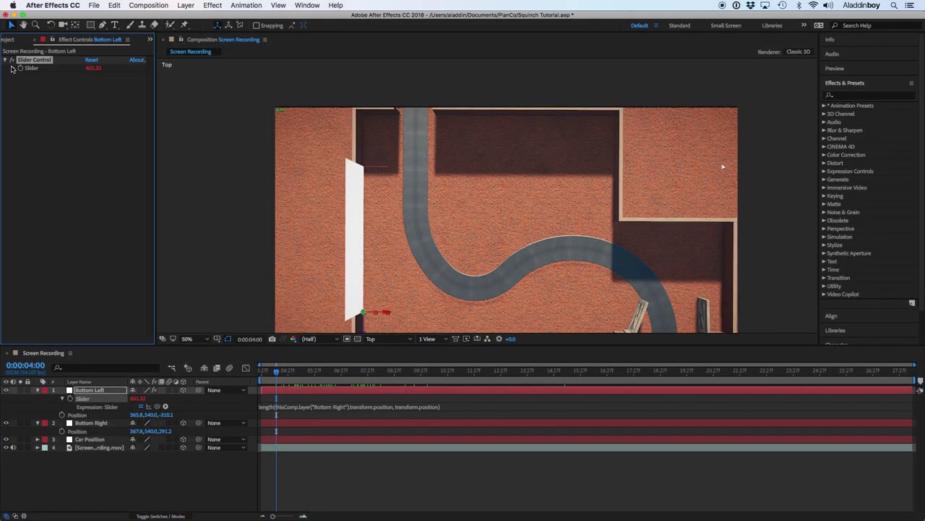
key("Delete")
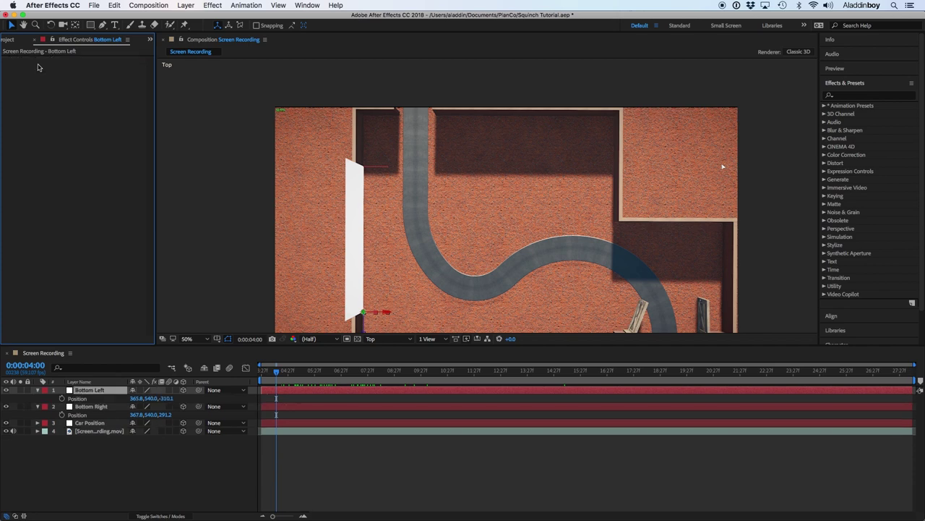
left_click(88, 407)
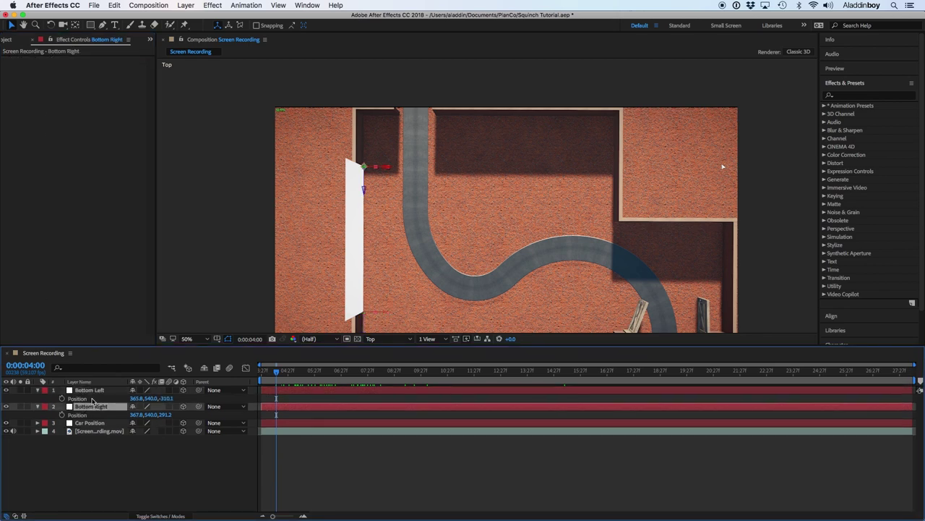
left_click(94, 391, "shift")
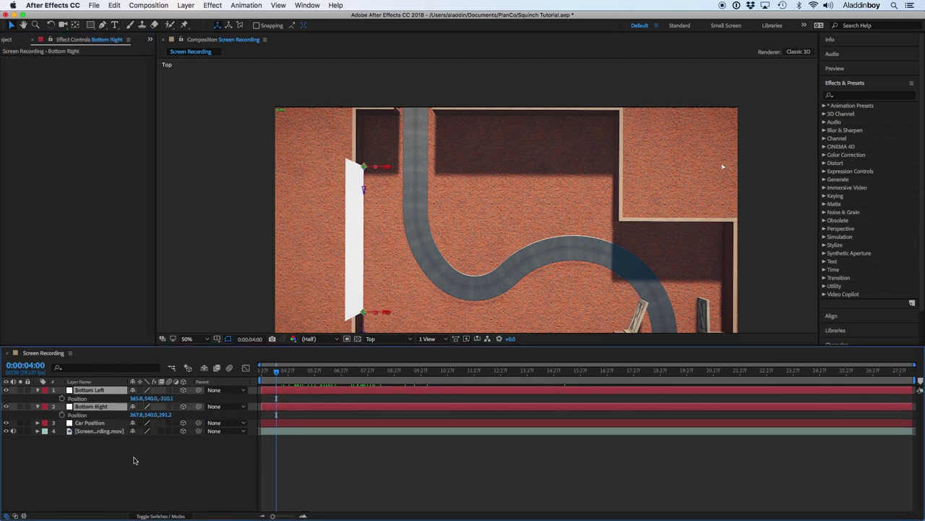
key("super+d")
left_click_drag(107, 415, 103, 398)
left_click(120, 497)
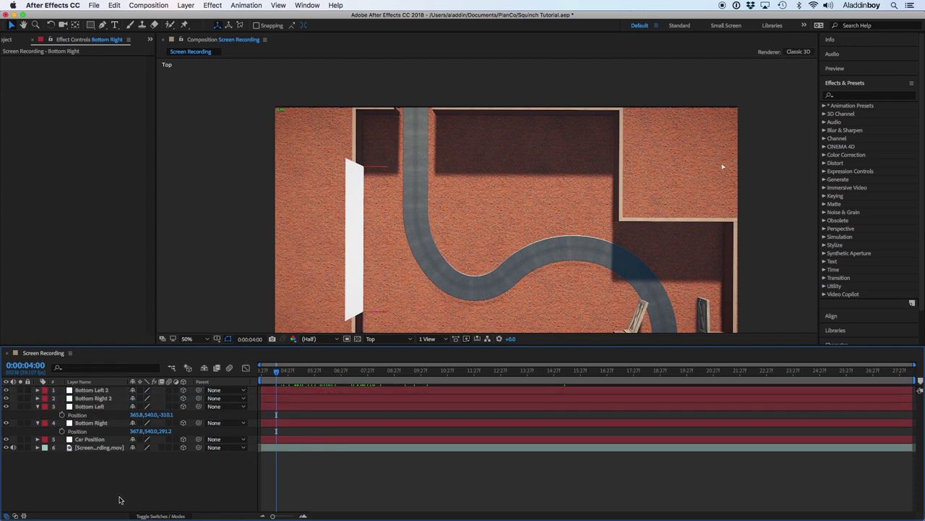
Rename the duplicated nulls Top Left and Top Right
left_click(97, 391)
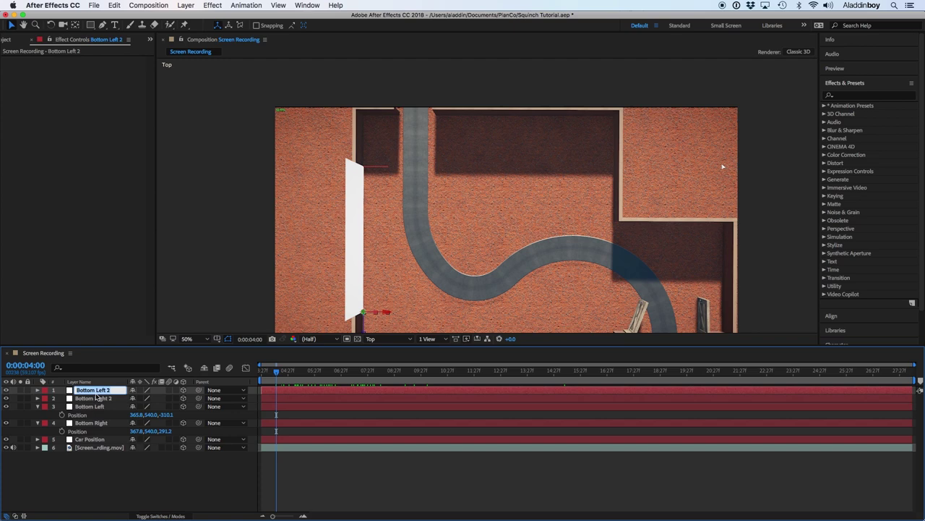
type("Top Left")
key("Return")
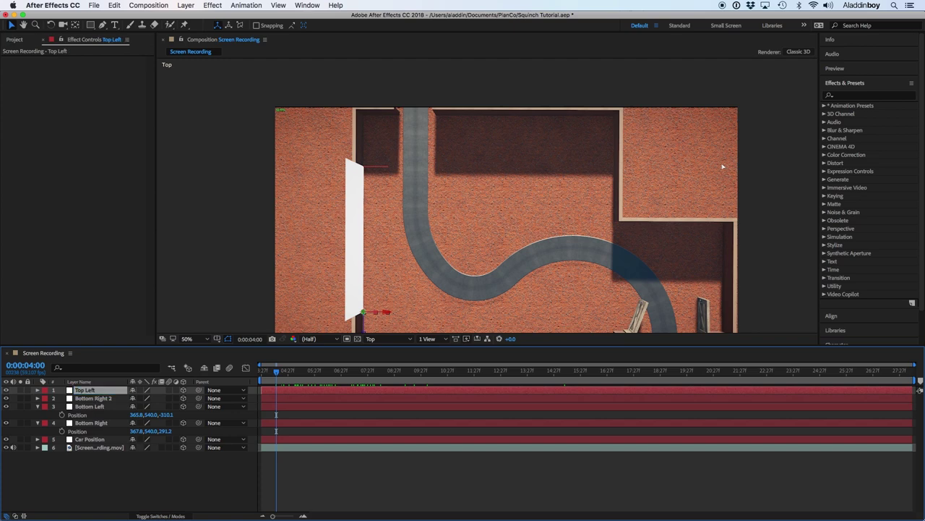
left_click(92, 400)
key("Return")
type("Top")
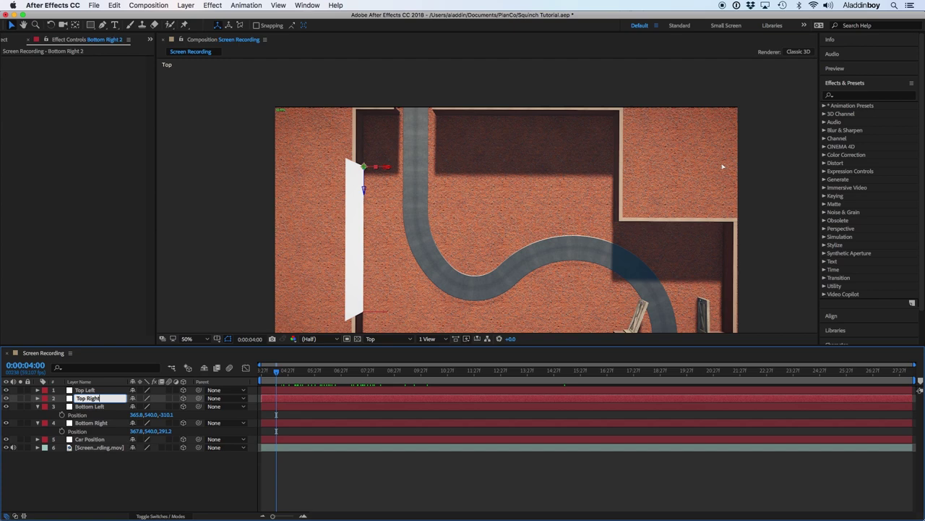
key("Return")
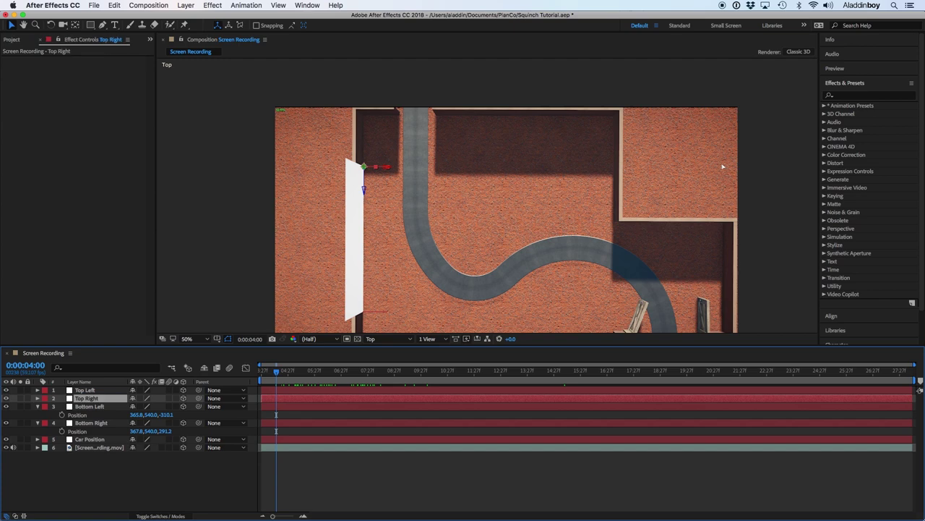
Reveal the Position of both top nulls and set the Top Left null's Y position to 540-338.25
key("p")
left_click(93, 391)
key("p")
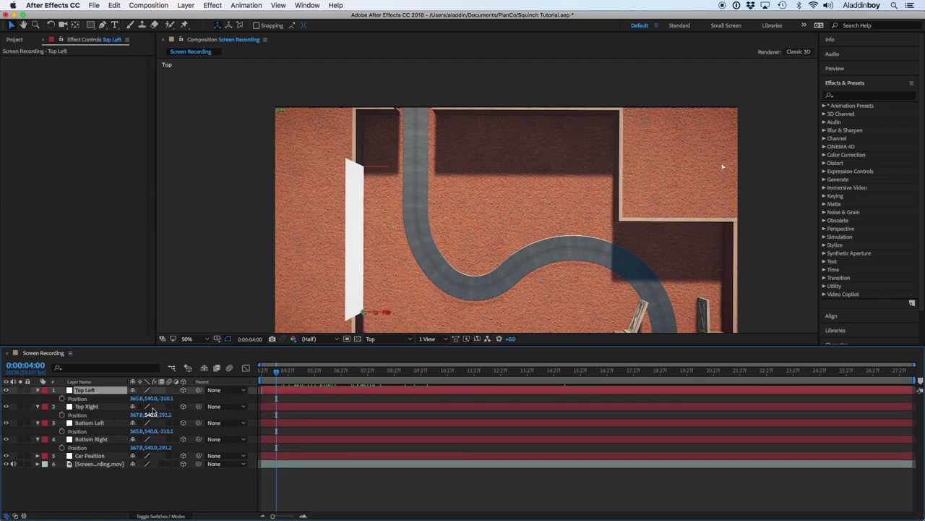
left_click(152, 398)
left_click_drag(401, 226, 383, 196)
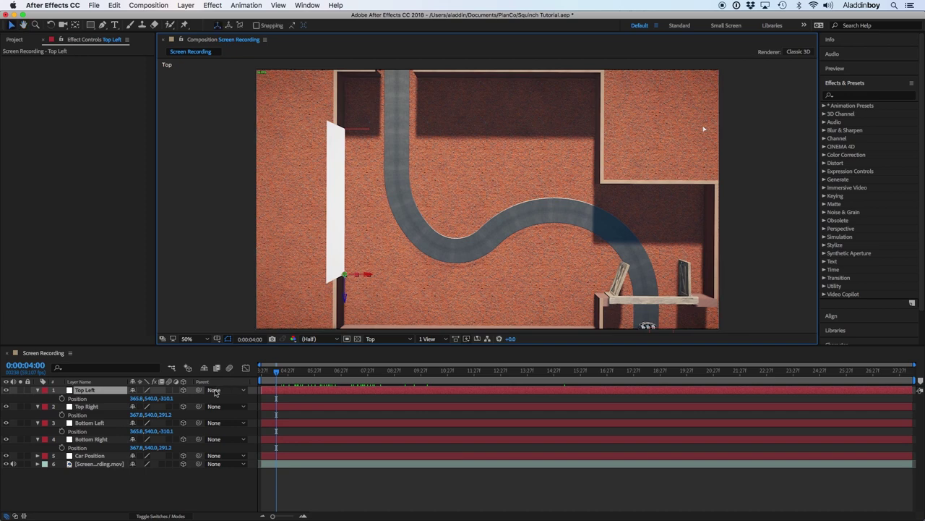
left_click(152, 398)
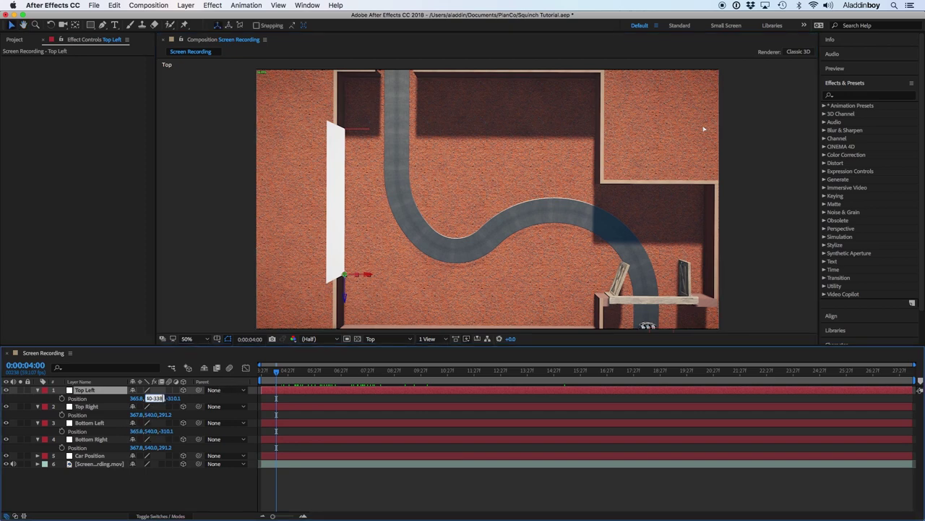
type("540-338.25")
key("Return")
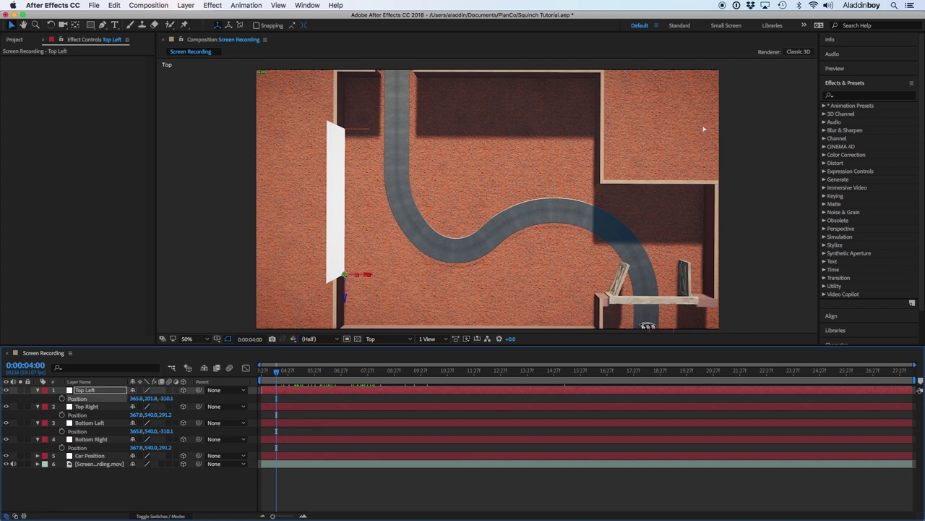
Copy the Top Left null's Y position to the Top Right null, making it 201.8
left_click(152, 398)
key("ctrl+c")
left_click(151, 415)
key("ctrl+v")
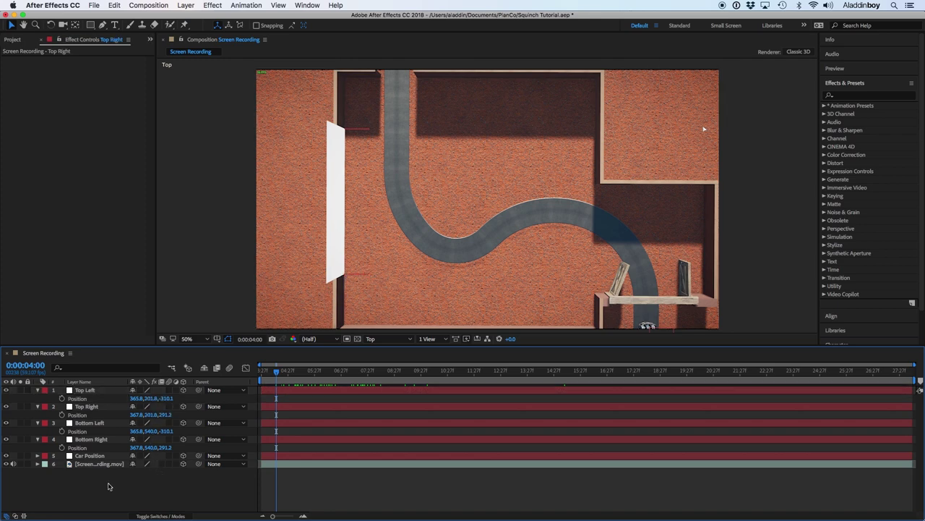
Add a two-node camera to the composition using the 28mm preset
right_click(110, 483)
mouse_move(175, 412)
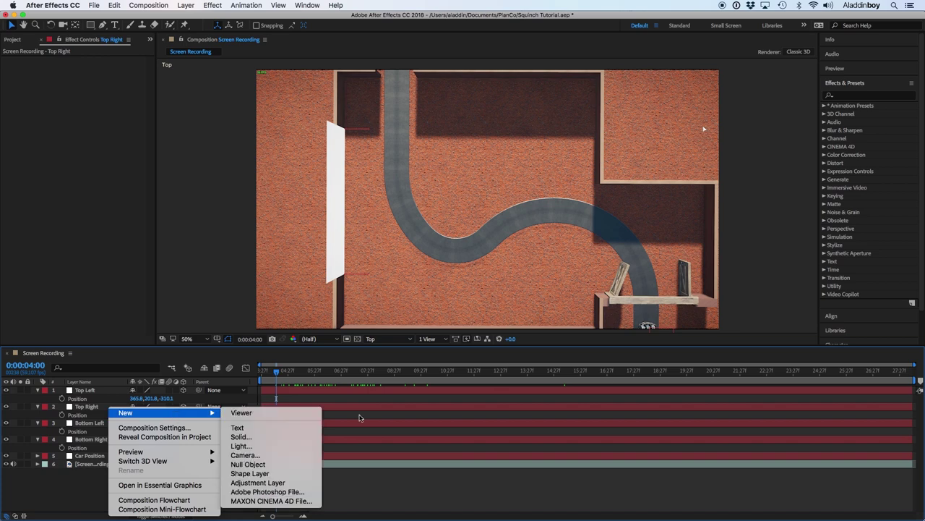
left_click(307, 457)
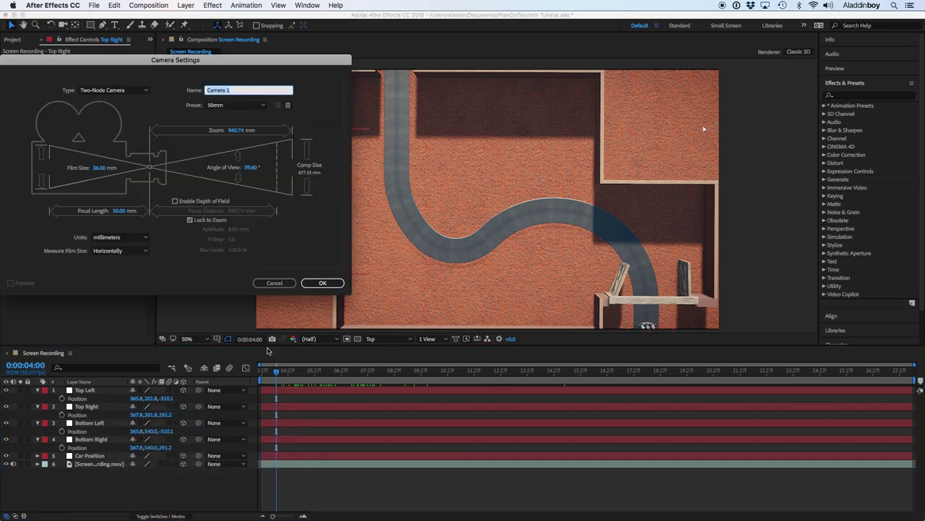
left_click(224, 105)
left_click(223, 144)
left_click(223, 110)
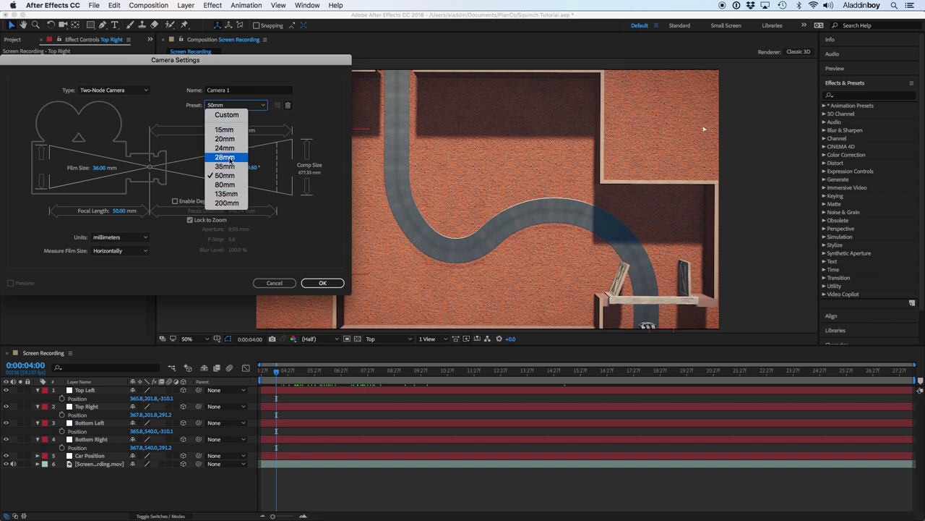
left_click(229, 157)
left_click(322, 283)
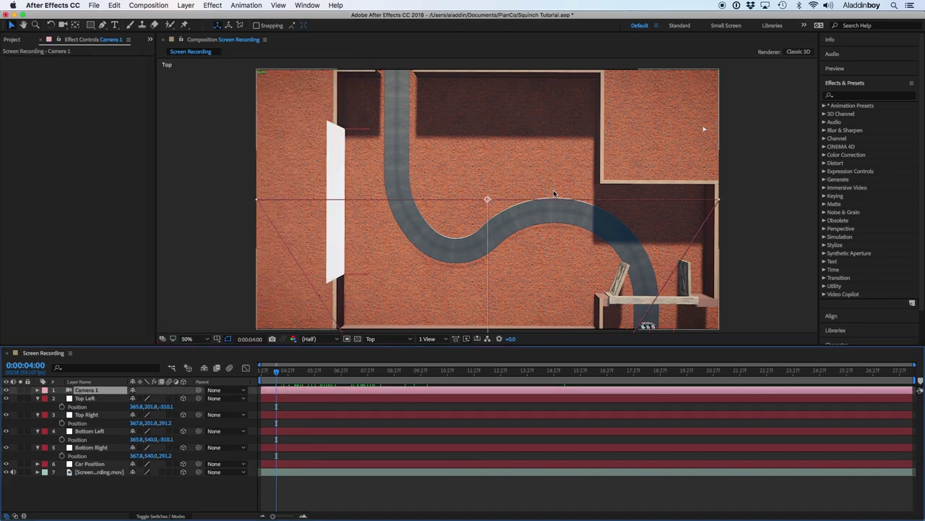
Switch the viewer to Active Camera and orbit the camera to an angled view of the track, white screen and corner nulls
left_click(381, 340)
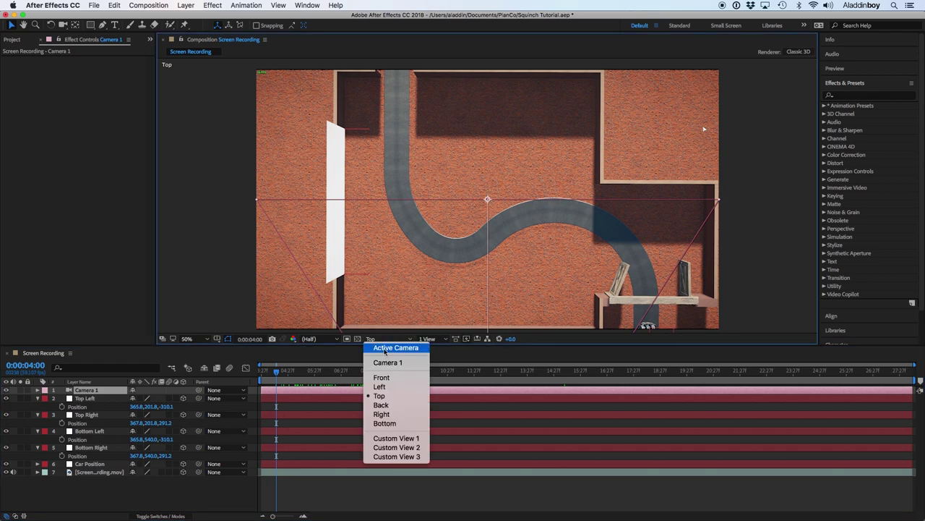
left_click(385, 350)
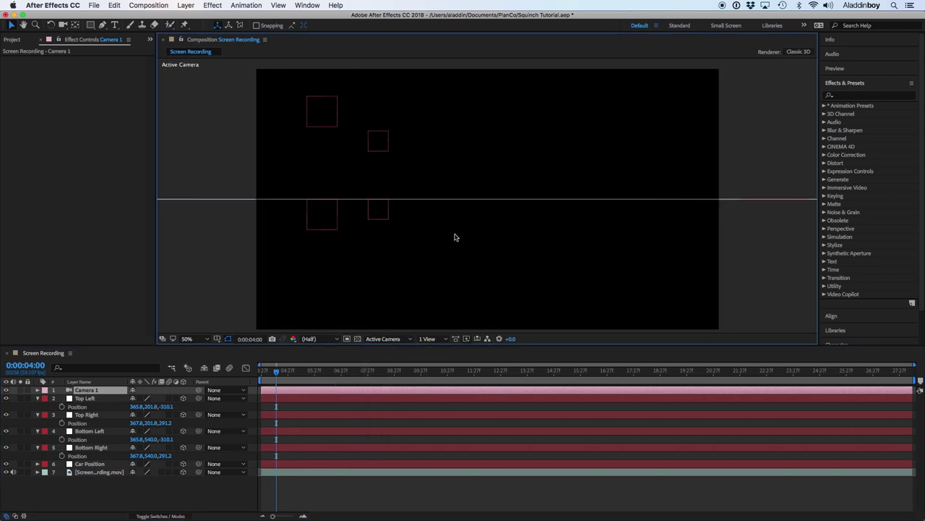
key("c")
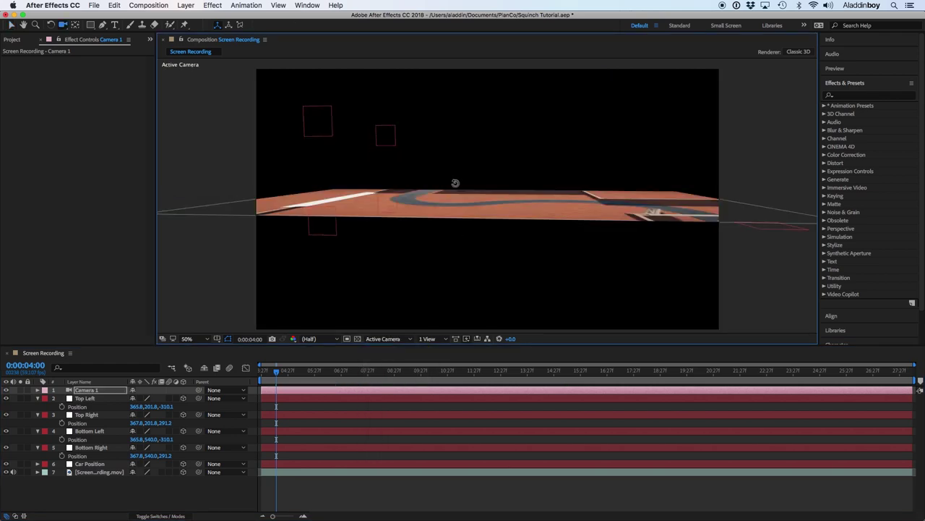
left_click_drag(463, 186, 407, 184)
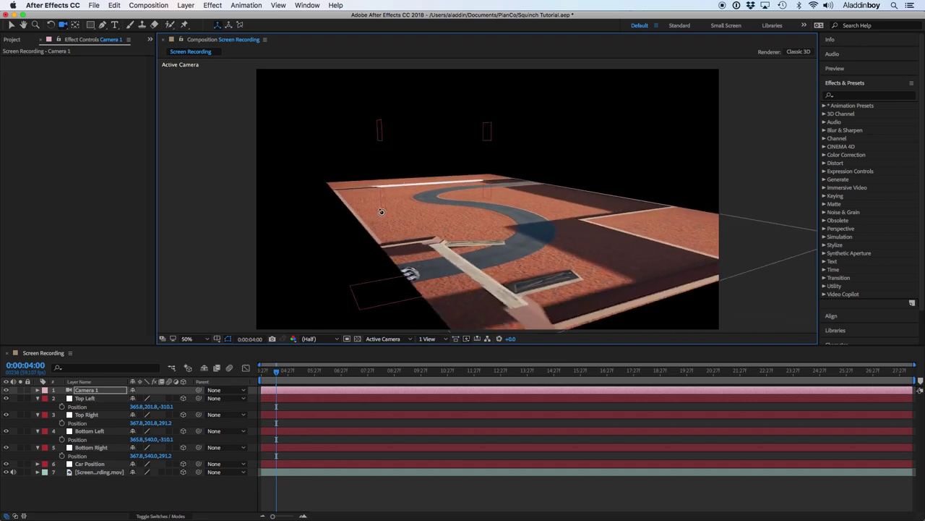
mouse_move(382, 213)
left_mouse_down()
mouse_move(411, 217)
mouse_move(420, 232)
mouse_move(415, 181)
mouse_move(395, 210)
left_mouse_up()
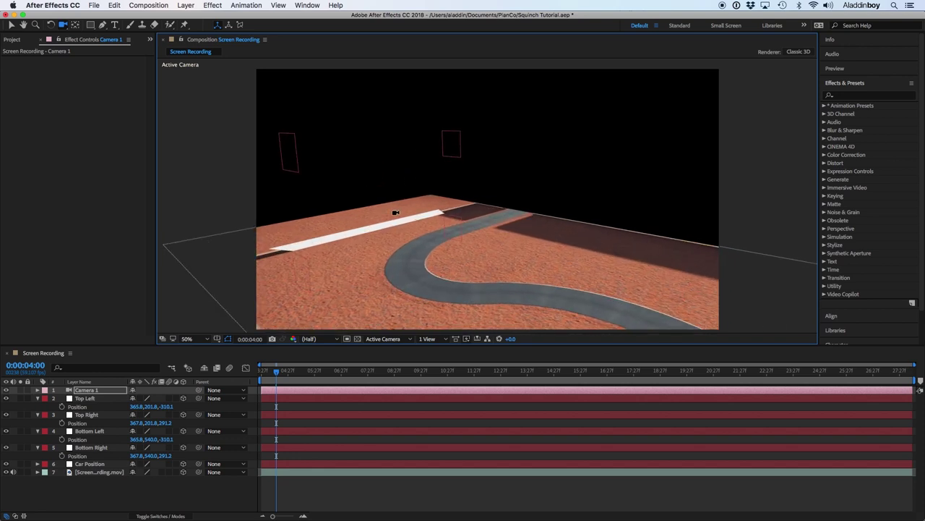
left_click_drag(378, 283, 376, 274)
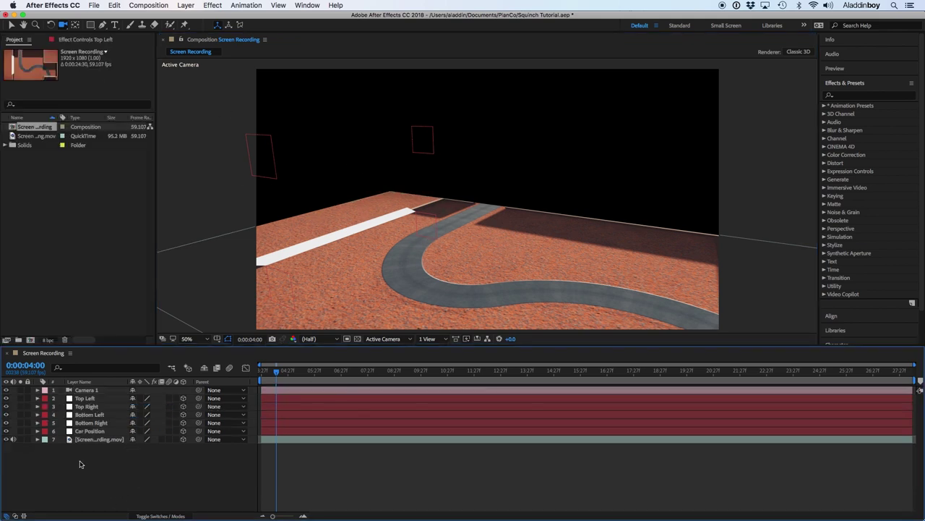
Create a comp-size solid above the camera and rename it E3D
right_click(80, 463)
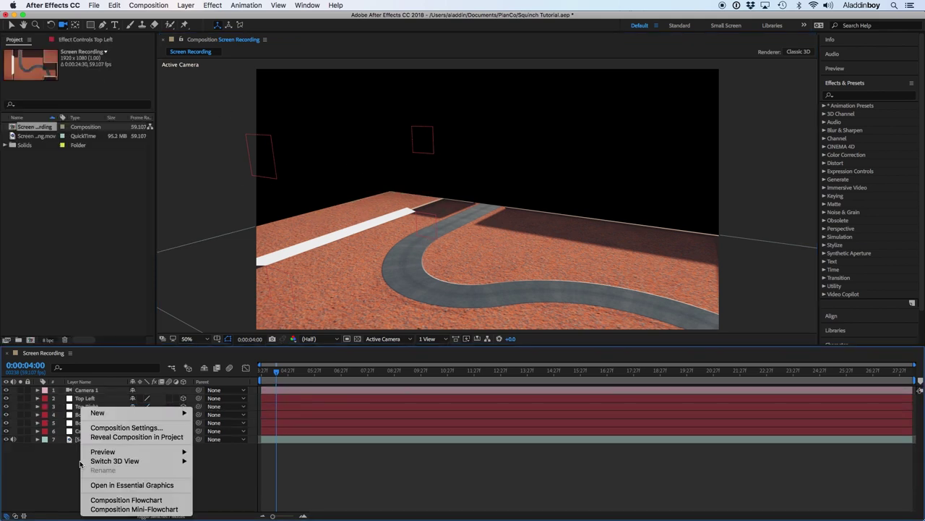
mouse_move(105, 413)
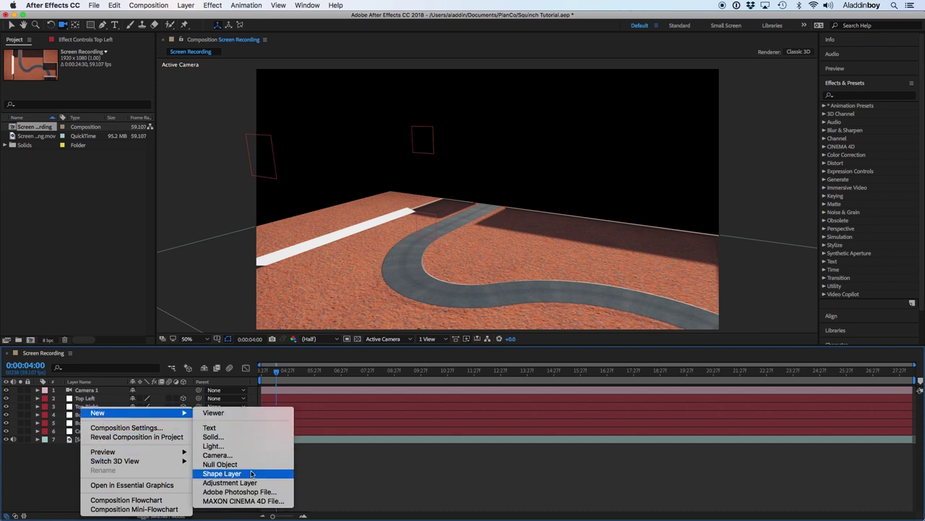
left_click(249, 436)
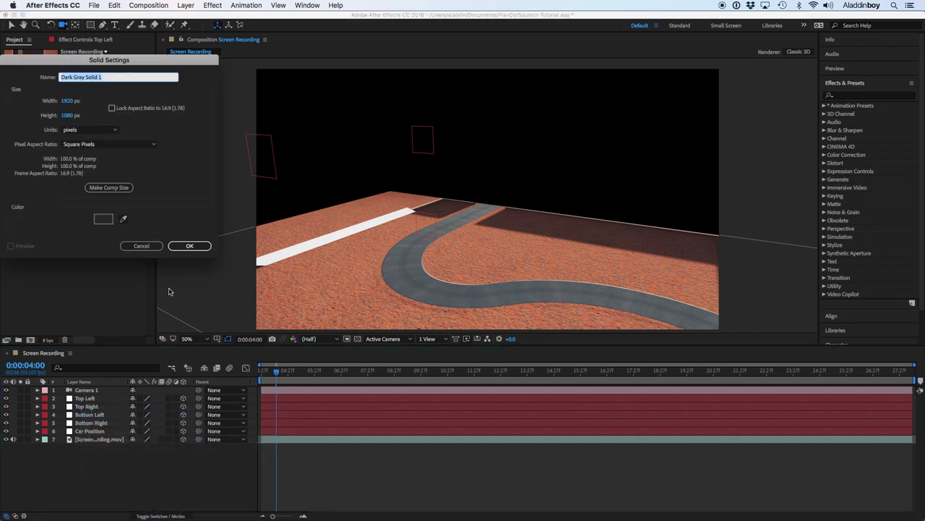
left_click(109, 190)
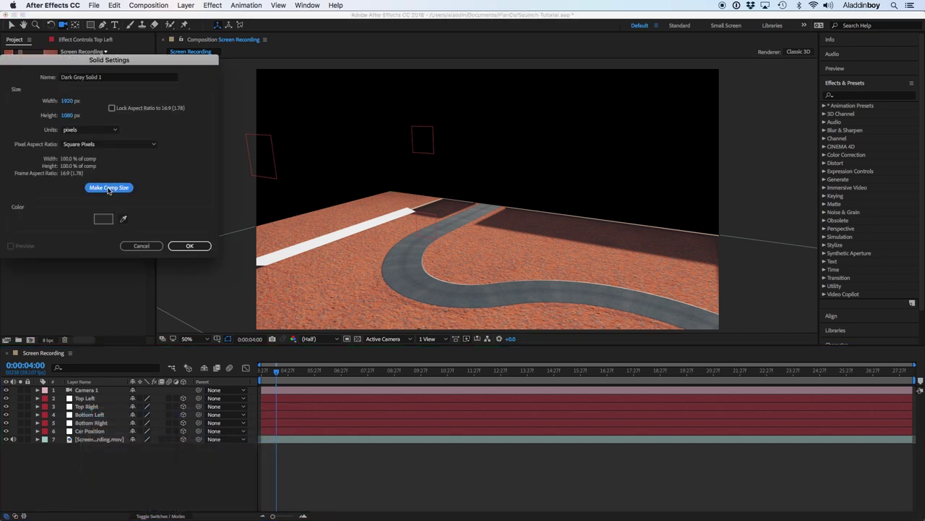
left_click(191, 246)
key("Return")
type("E3D")
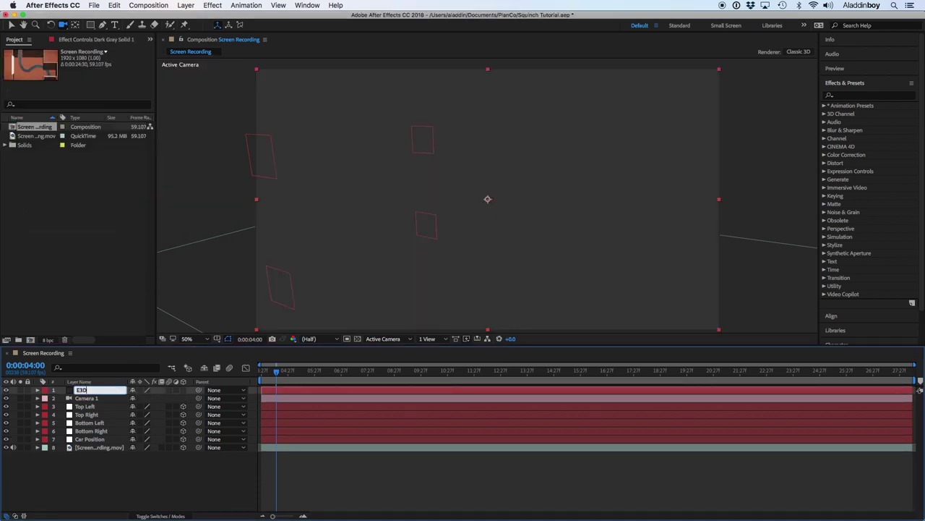
key("Return")
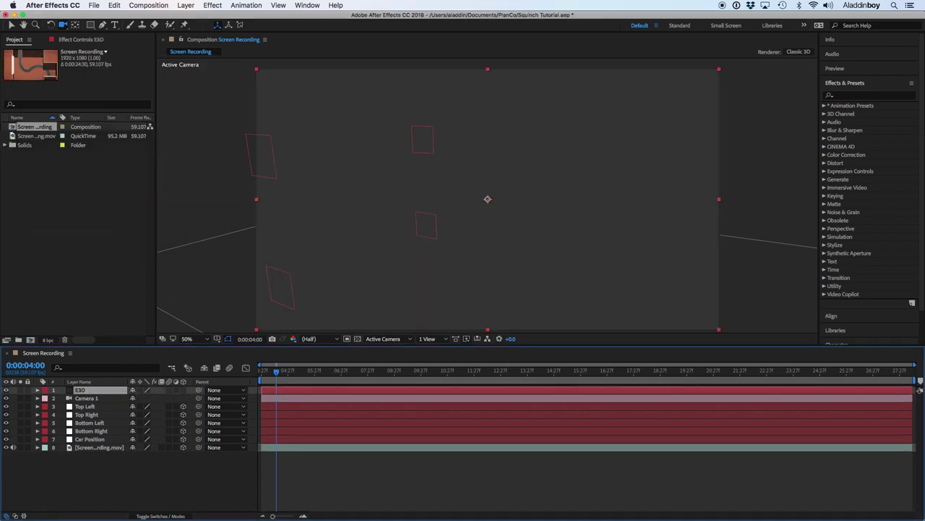
Apply Video Copilot's Element effect to the E3D layer and open its Scene Setup
left_click(219, 5)
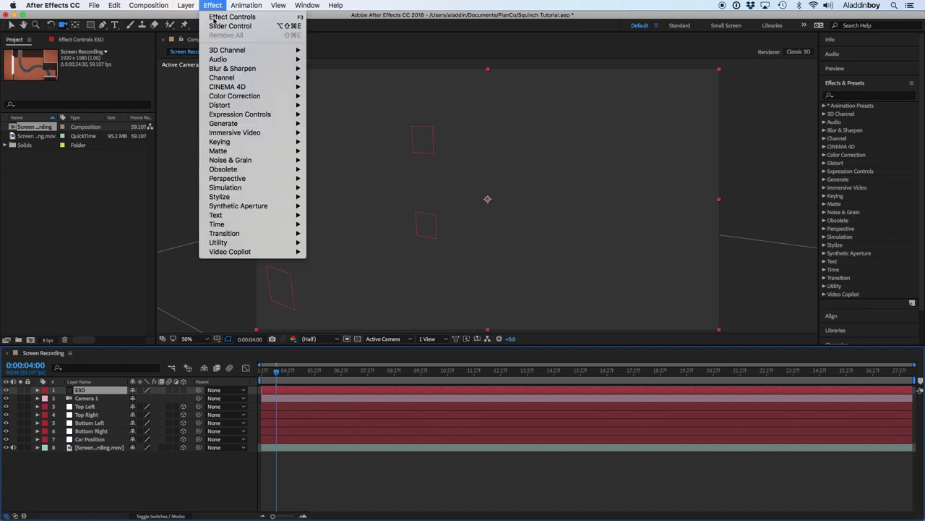
mouse_move(221, 252)
left_click(347, 253)
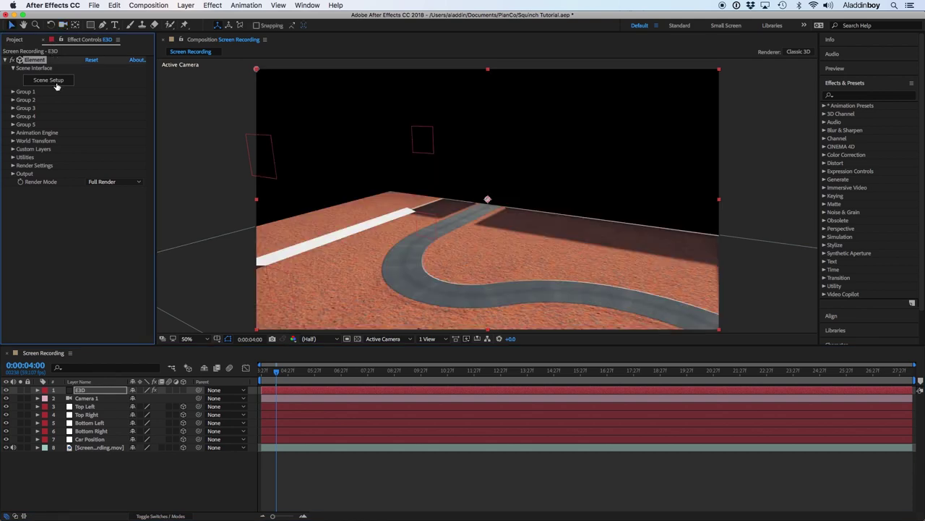
left_click(51, 80)
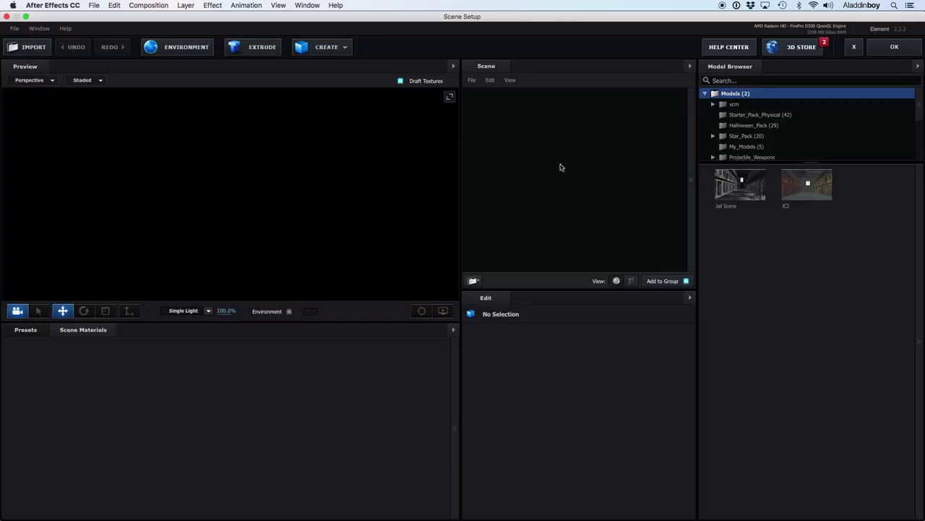
Add the JC2 model to the Element scene and inspect its interior from different angles
left_click(810, 188)
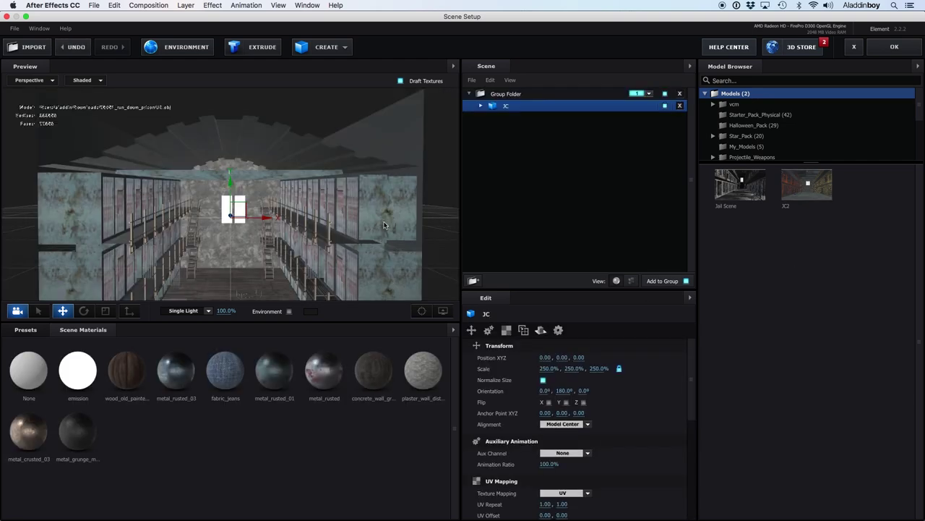
left_click_drag(385, 225, 207, 213)
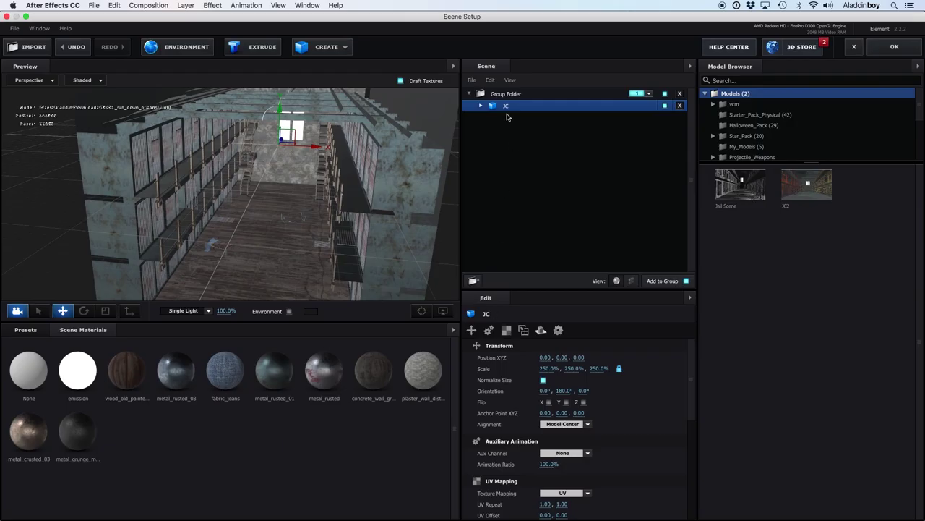
mouse_move(278, 270)
left_mouse_down()
mouse_move(277, 262)
mouse_move(265, 266)
mouse_move(271, 261)
left_mouse_up()
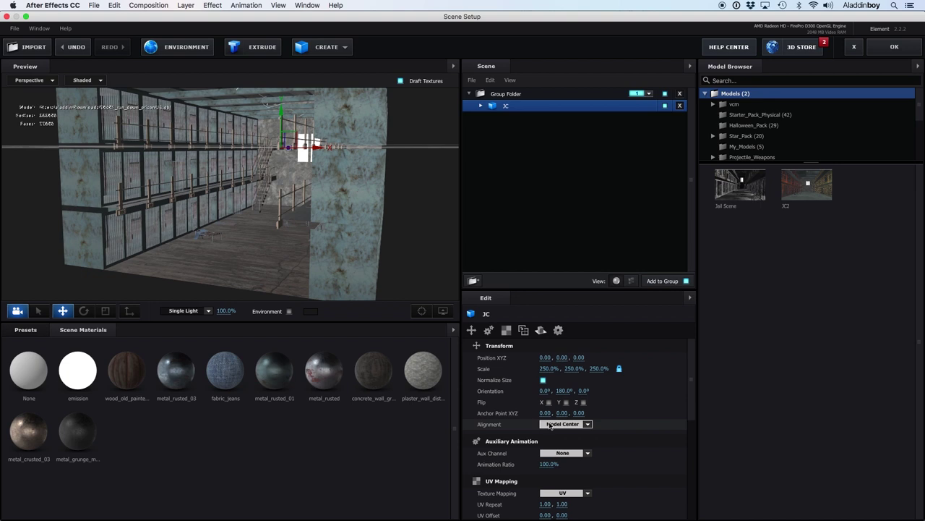
Set the jail model's alignment to Back and check its anchor from around the model
left_click(550, 425)
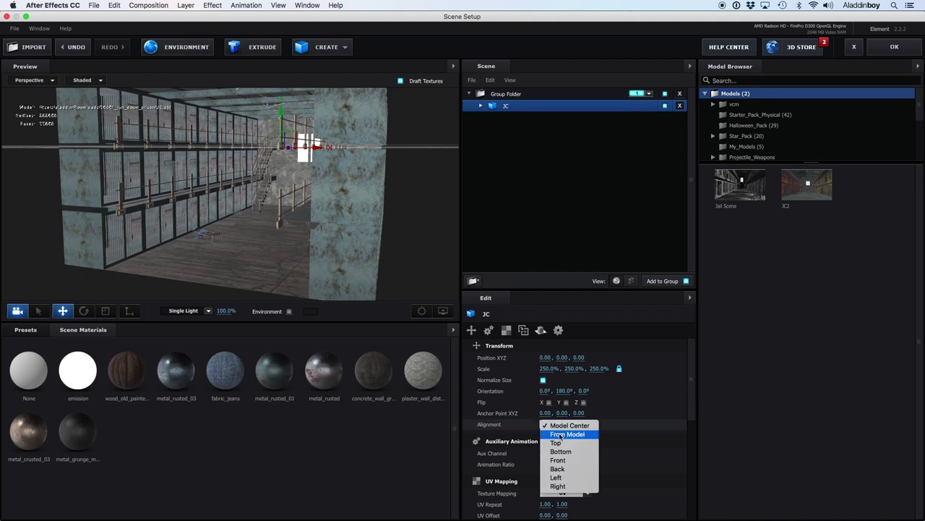
left_click(572, 469)
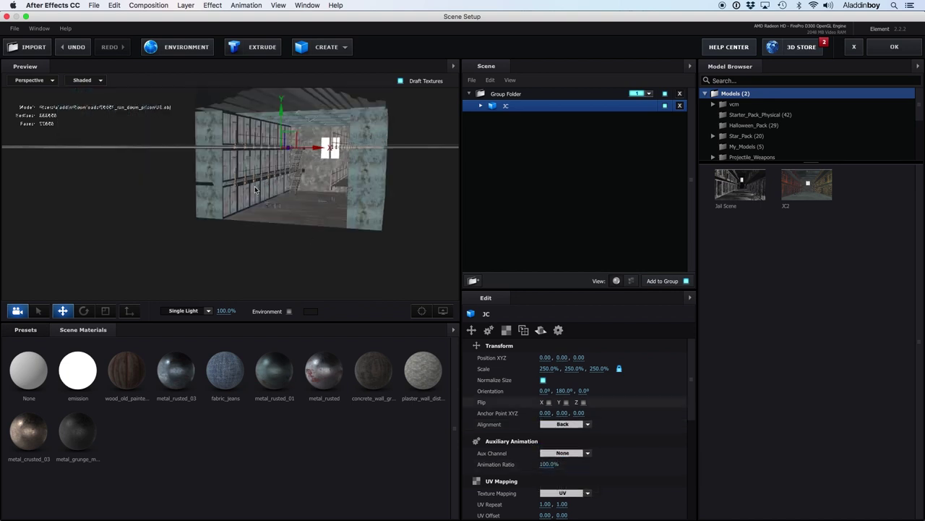
left_click_drag(255, 190, 206, 215)
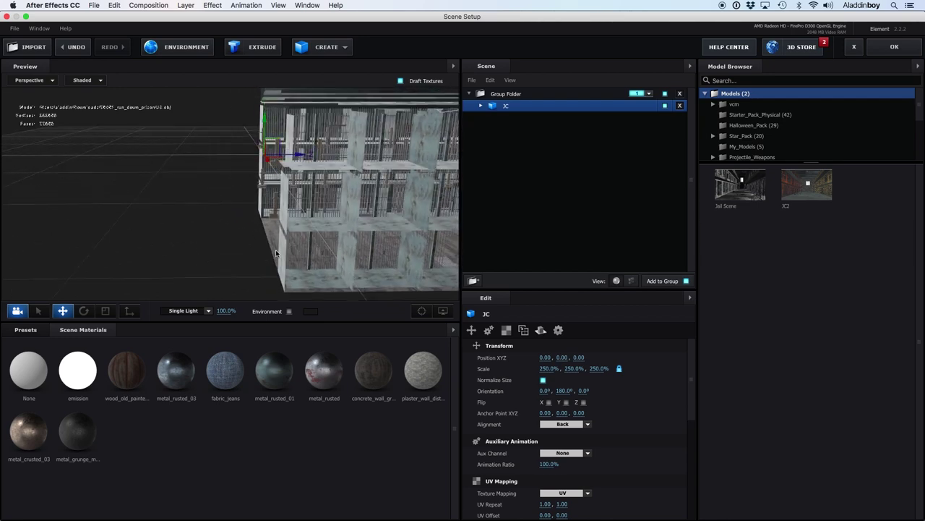
left_click_drag(276, 253, 371, 209)
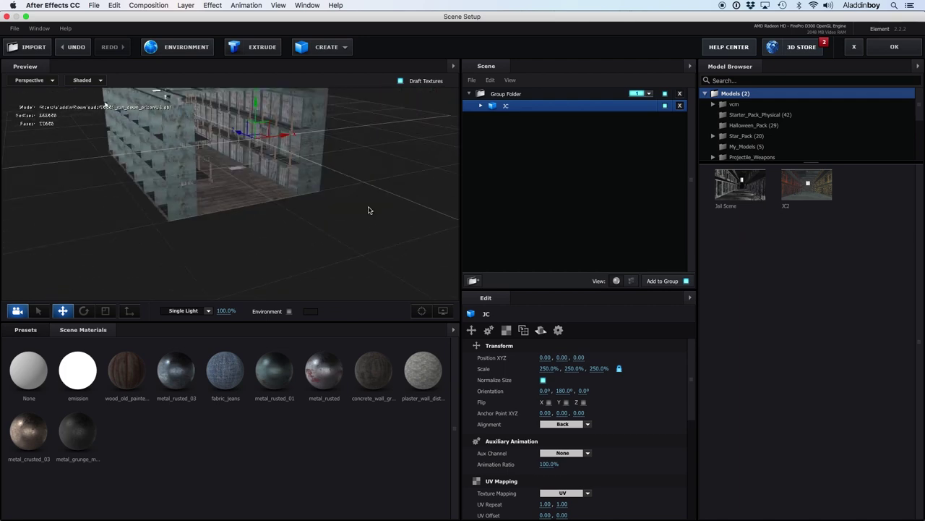
Replace the scene's environment texture with Basic_2K_05.dds from the Basic_2K folder
left_click(186, 47)
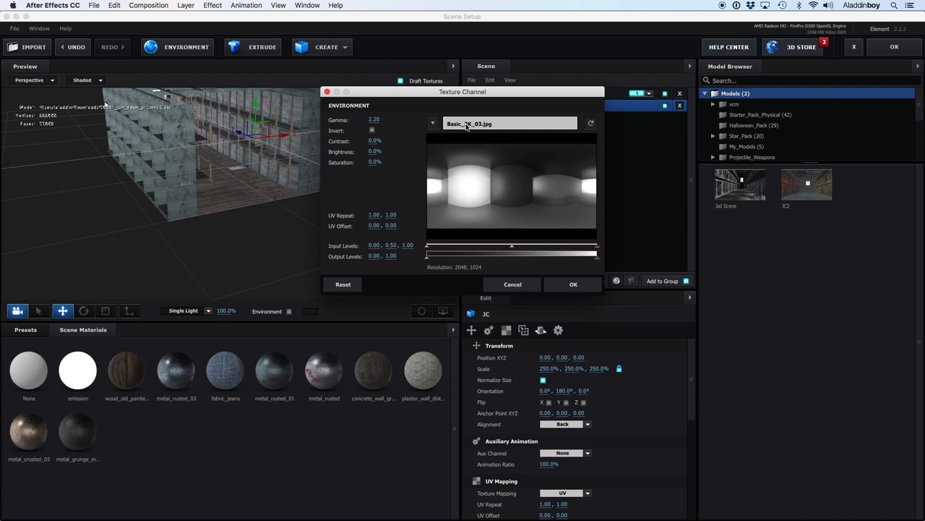
left_click(467, 125)
left_click(546, 253)
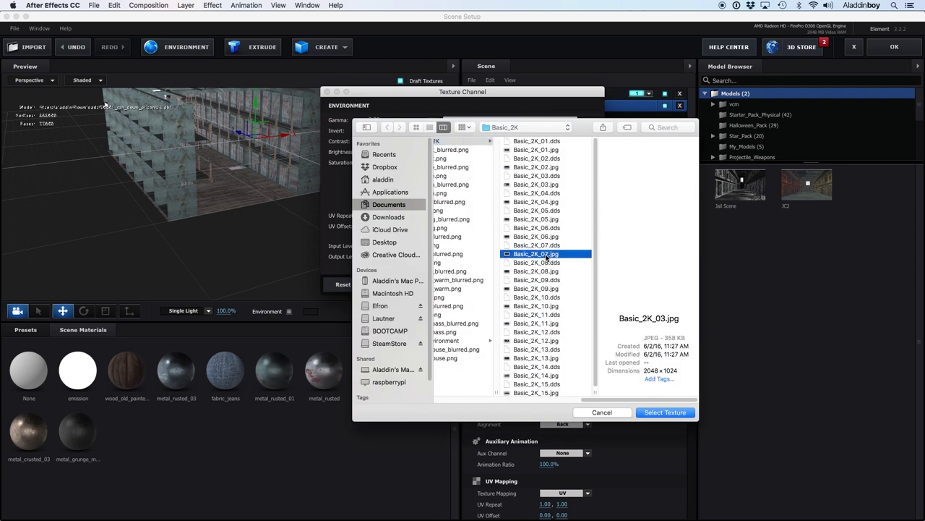
left_click(546, 237)
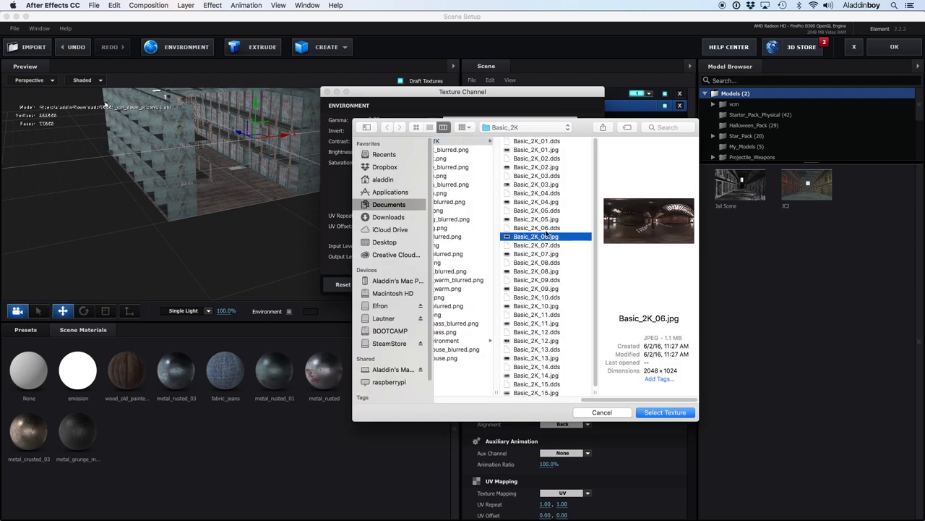
left_click(548, 219)
left_click(546, 228)
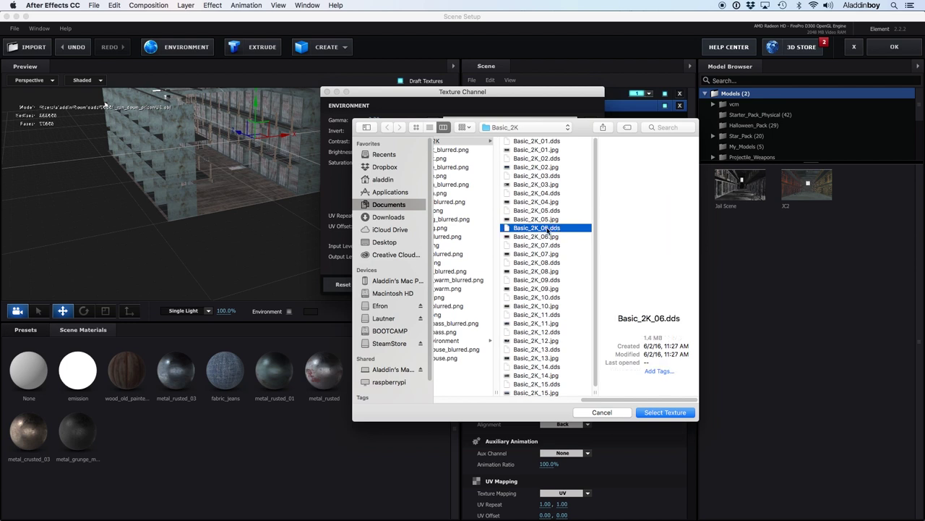
left_click(548, 215)
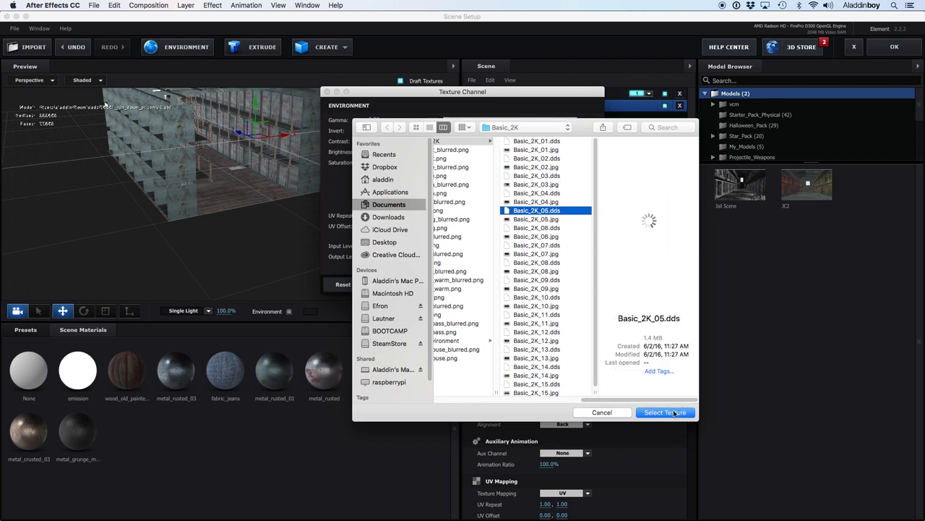
left_click(673, 412)
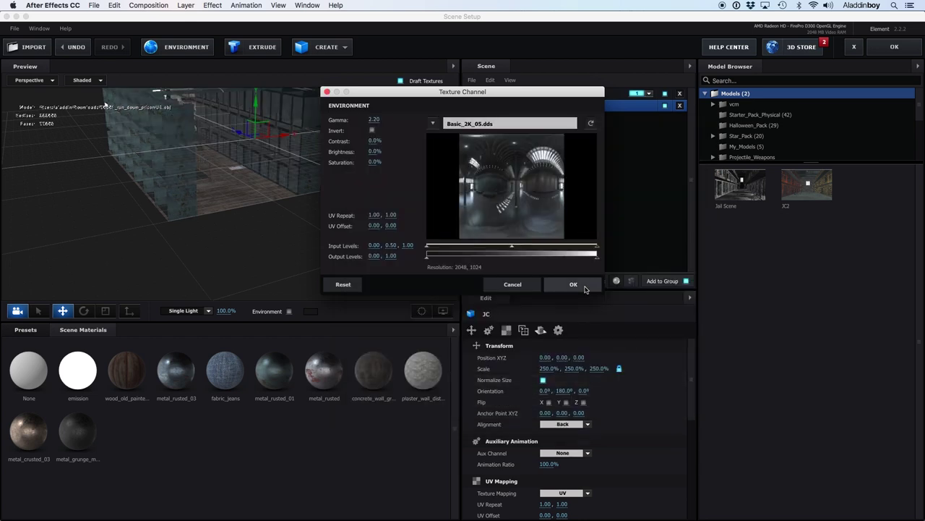
left_click(573, 284)
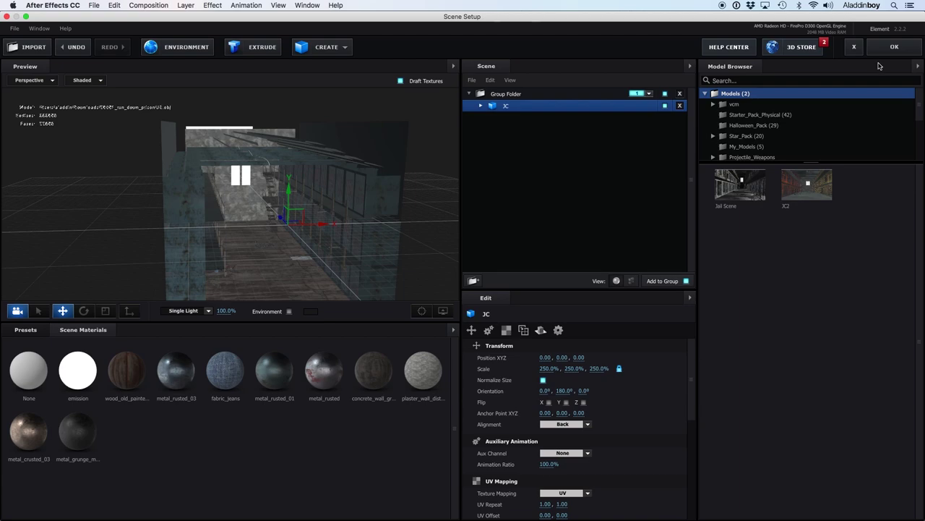
Accept the Element scene and orbit the composition camera slightly around the jail model
left_click(890, 49)
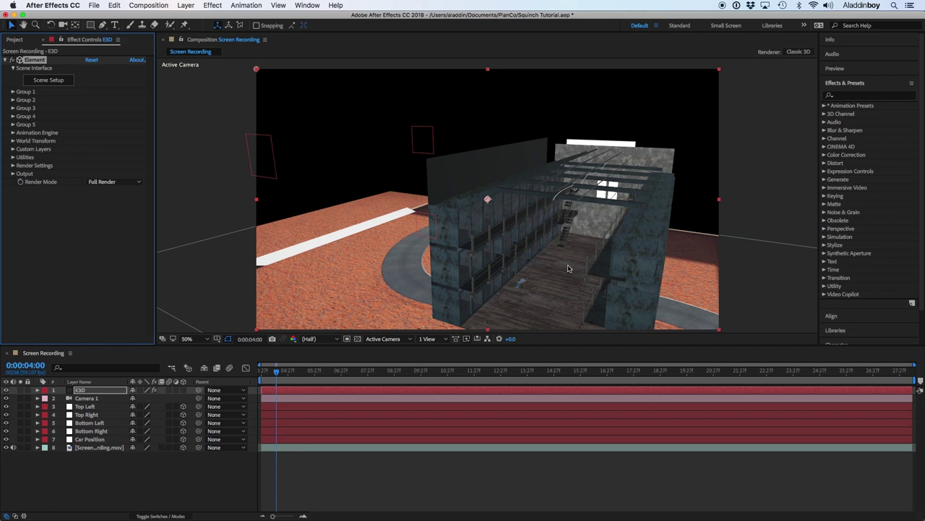
key("c")
mouse_move(569, 262)
left_mouse_down()
mouse_move(576, 275)
mouse_move(560, 260)
left_mouse_up()
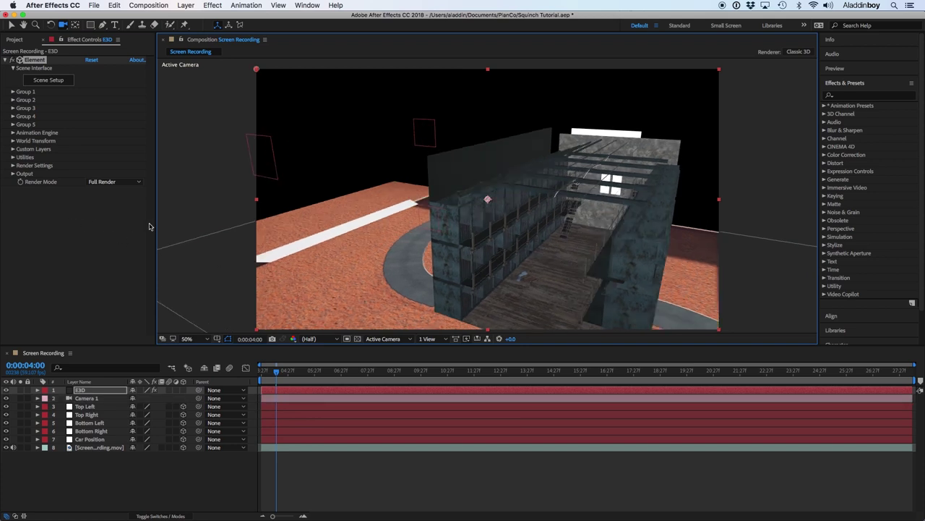
Reveal the Particle Replicator settings of Group 1 in the Element effect
left_click(13, 92)
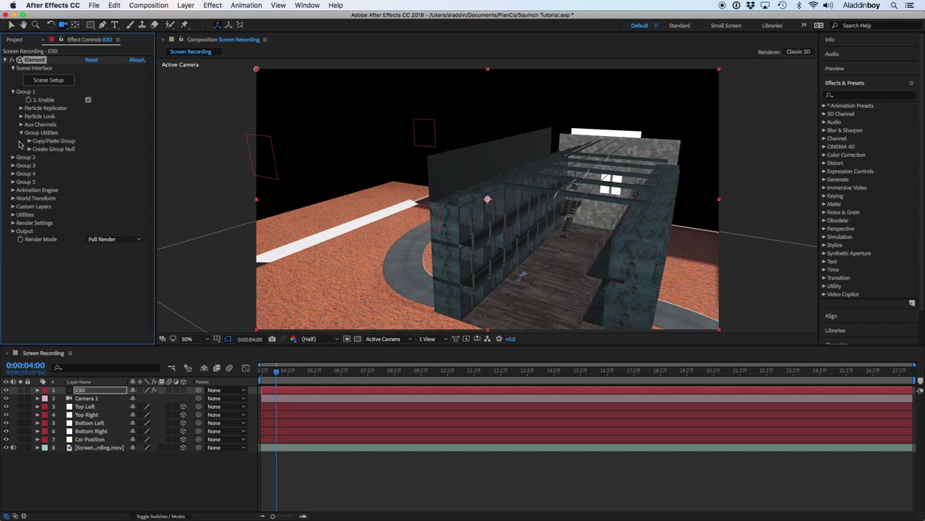
left_click(21, 107)
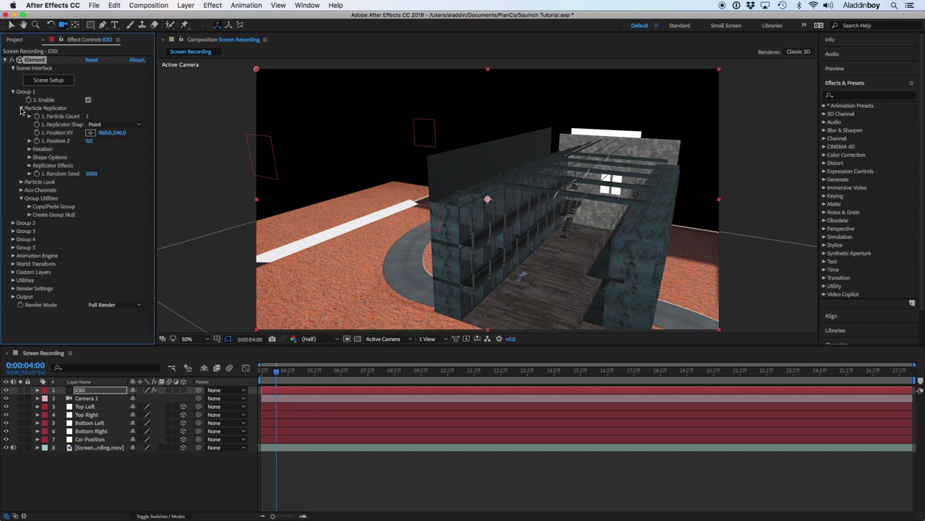
Set the Y Rotation of Group 1's Particle Replicator to -90° in the Element effect
left_click(29, 149)
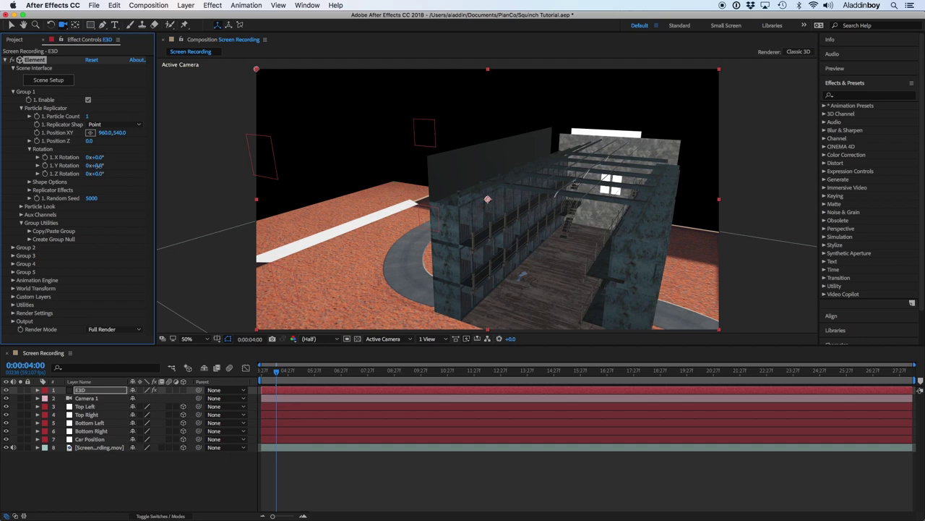
left_click_drag(94, 164, 73, 167)
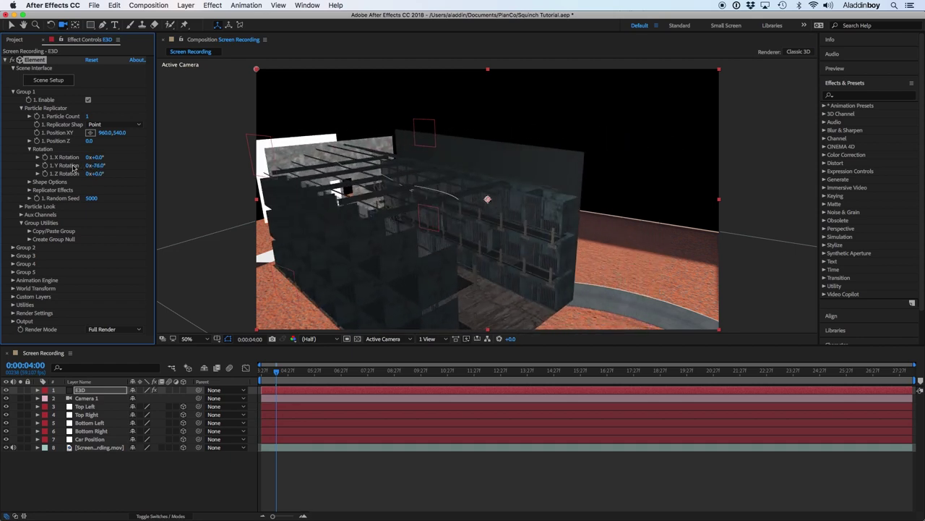
left_click(98, 166)
type("-90")
key("Return")
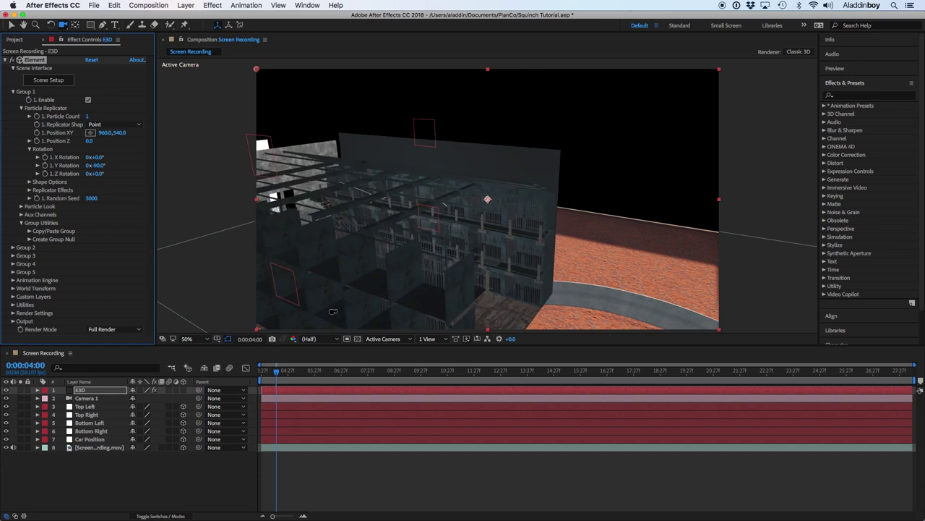
Switch the composition to the Top view and set Group 1's X position to 385 so the building's edge meets the white strip
left_click(400, 340)
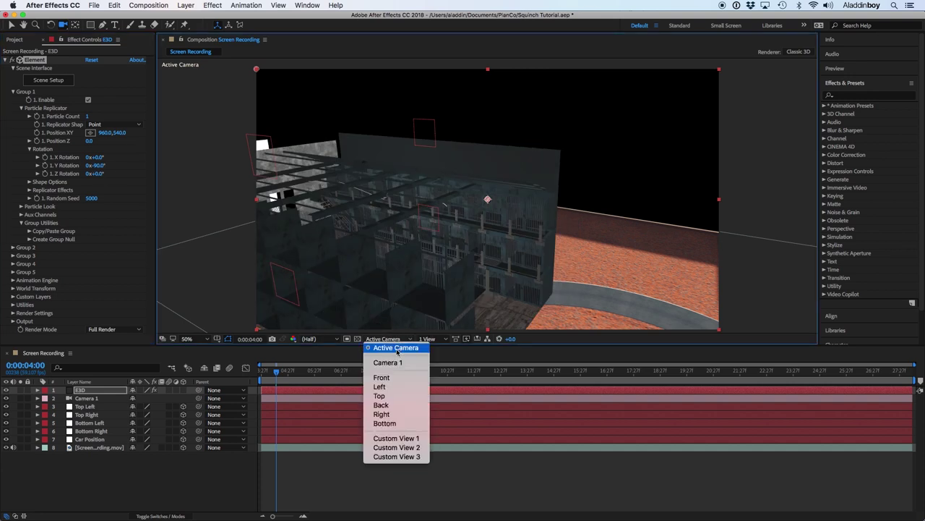
left_click(395, 395)
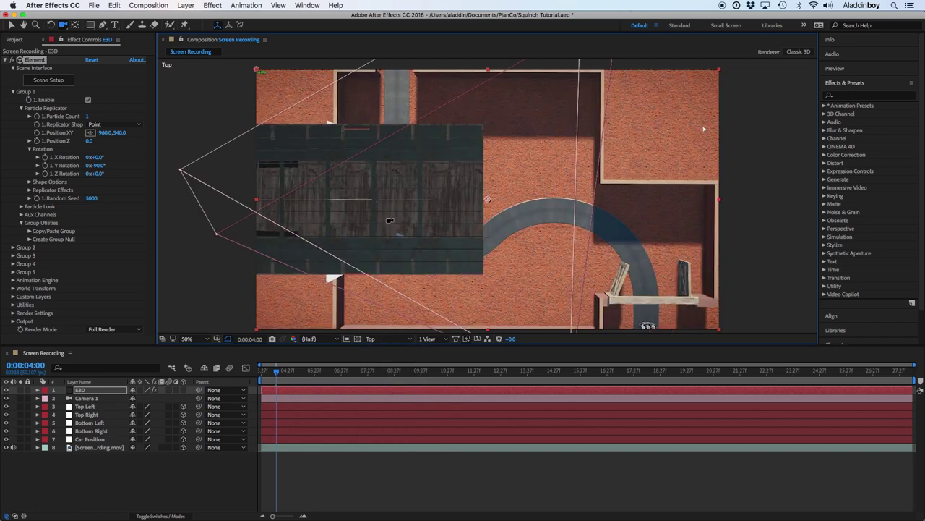
key("v")
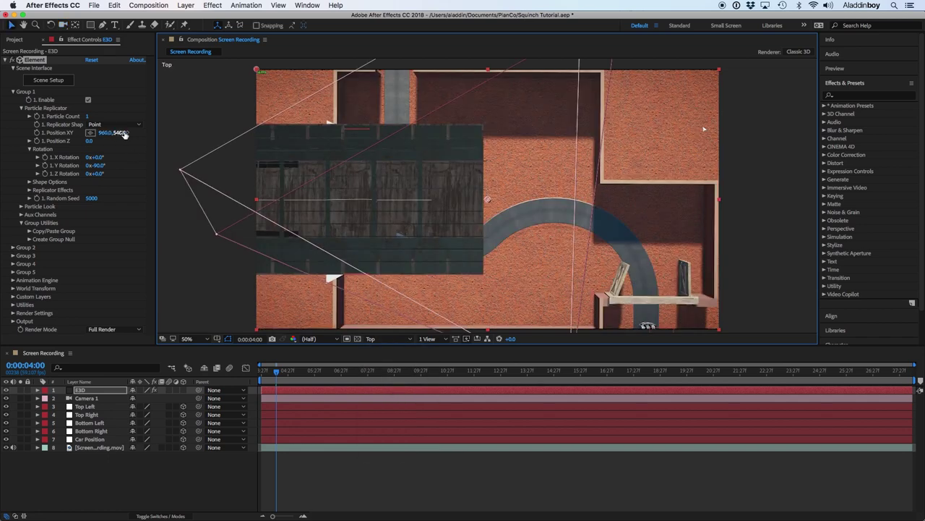
left_click(106, 132)
type("724")
key("Return")
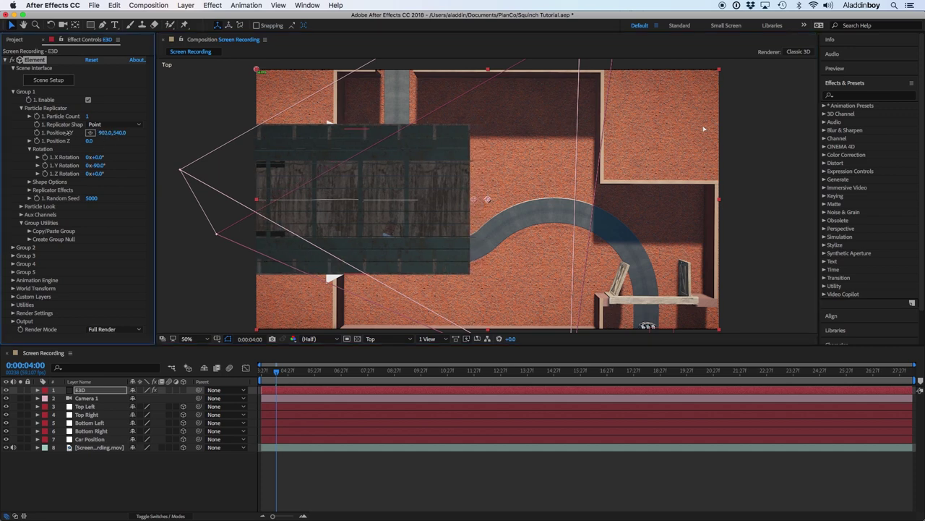
left_click_drag(431, 199, 406, 199)
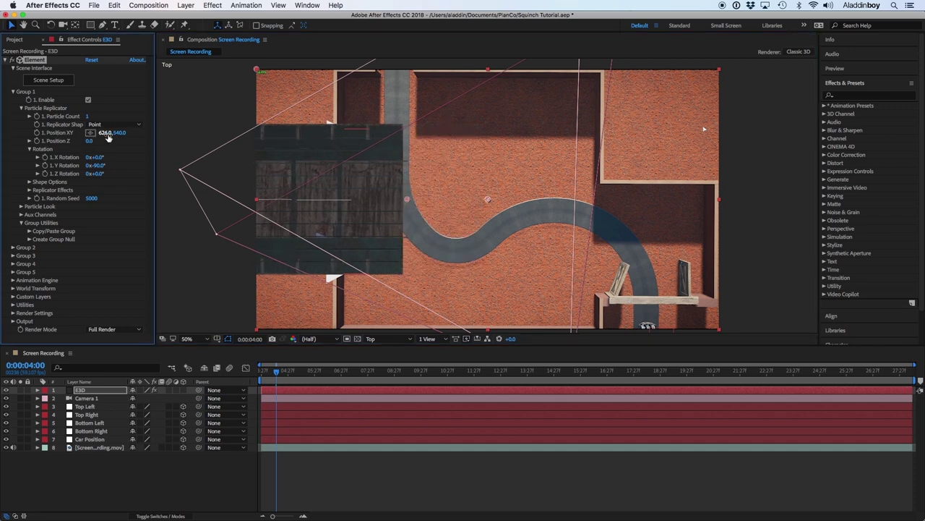
left_click_drag(106, 133, 1, 135)
left_click_drag(104, 133, 112, 133)
scroll(328, 246, "up", 1)
scroll(328, 241, "left", 5)
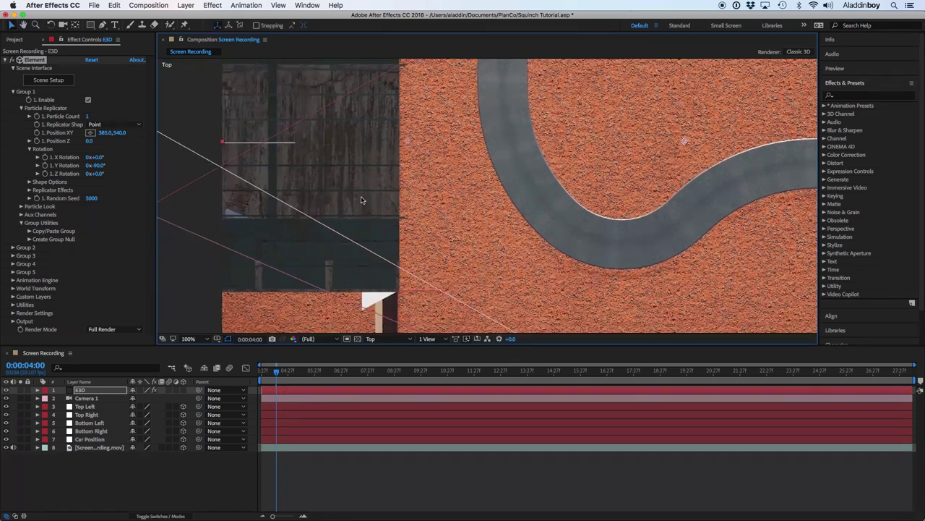
Set the E3D layer's opacity to 50%
left_click(89, 390)
key("t")
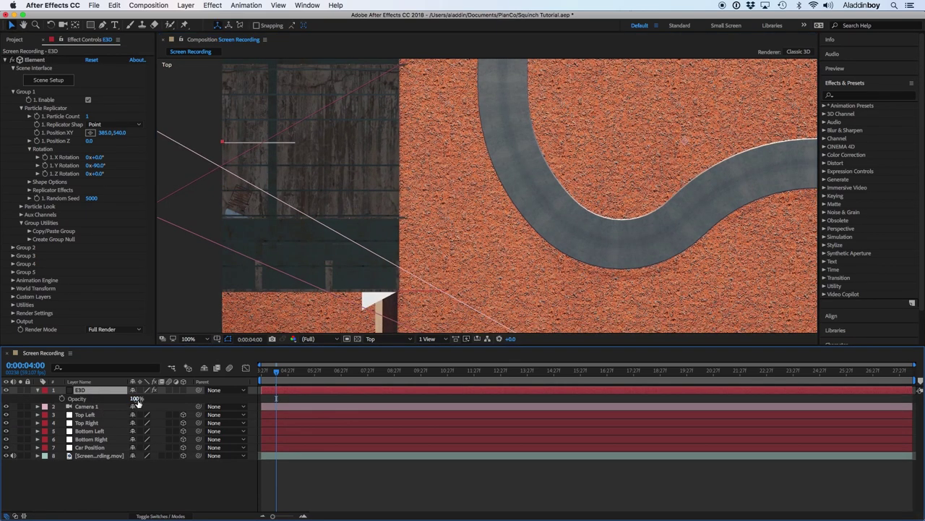
left_click(138, 398)
type("50")
key("Return")
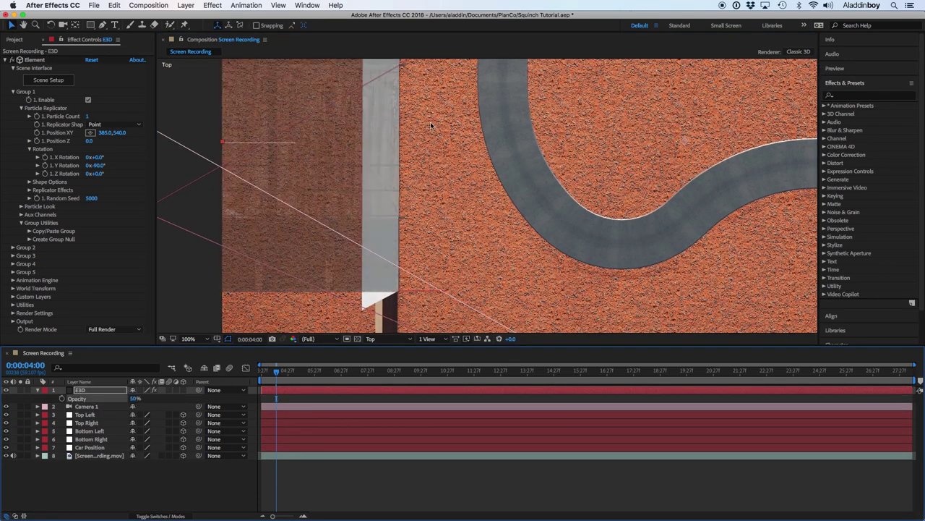
Set Group 1's Position Z to -20 to line the building up with the white strip in the Top view
left_click_drag(410, 143, 359, 184)
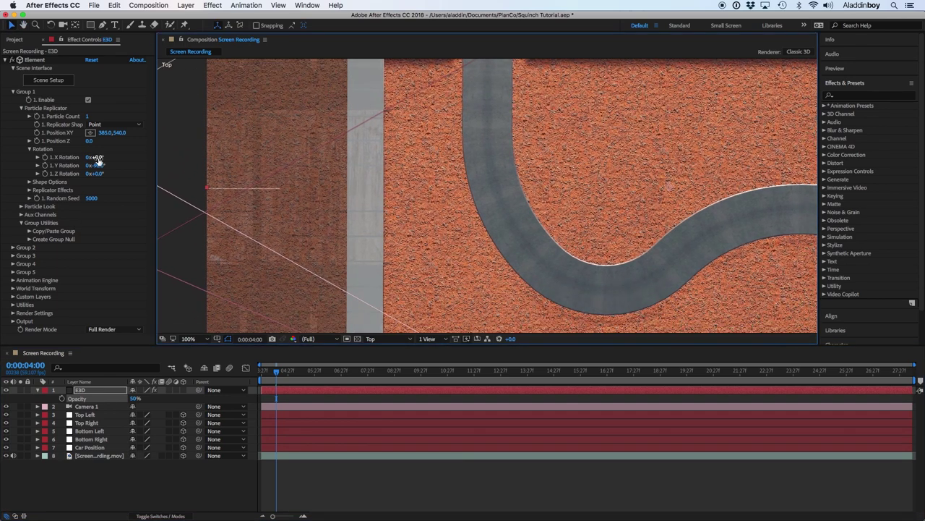
left_click_drag(89, 141, 87, 143)
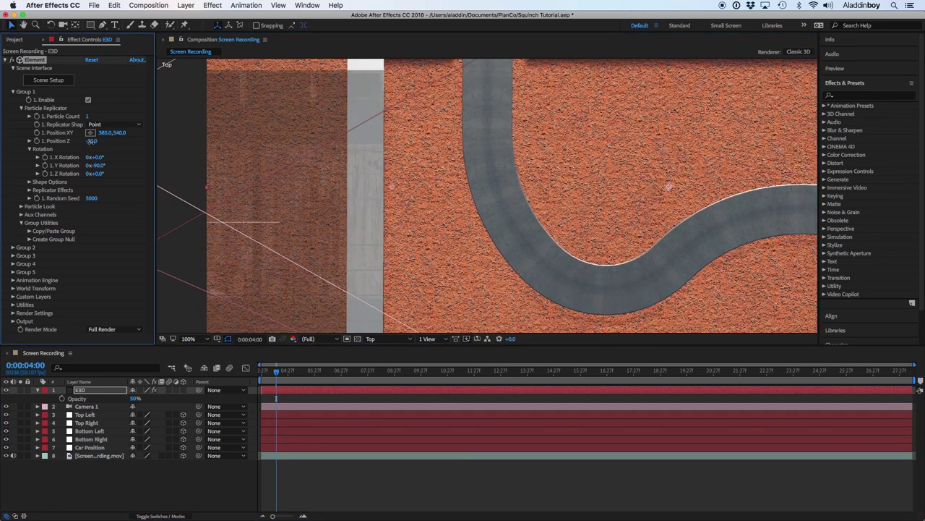
scroll(488, 247, "down", 2)
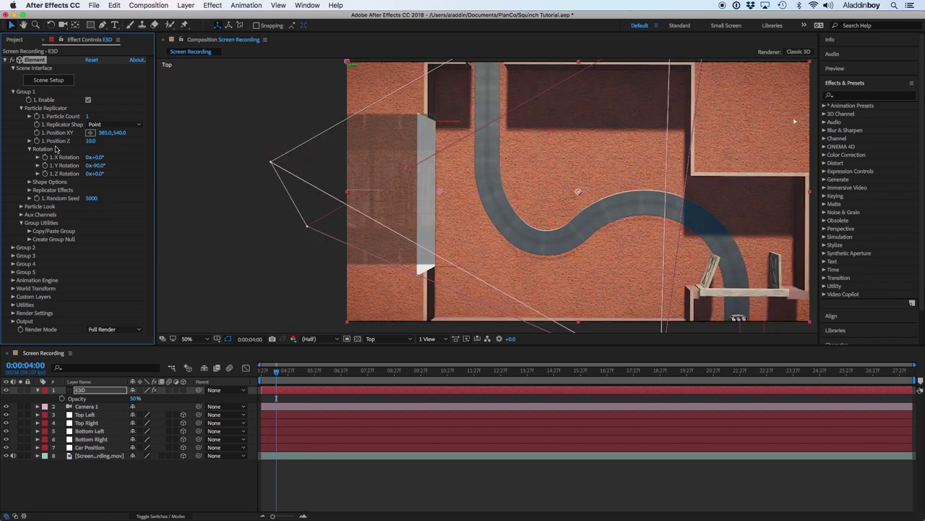
left_click_drag(90, 141, 92, 142)
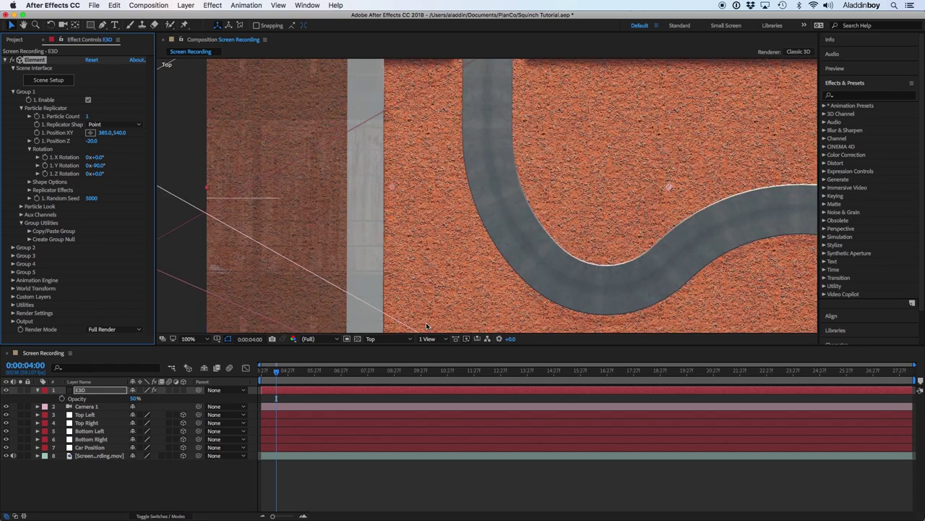
Set Group 1's Particle Size to 14.50 in the Particle Look settings
key(".")
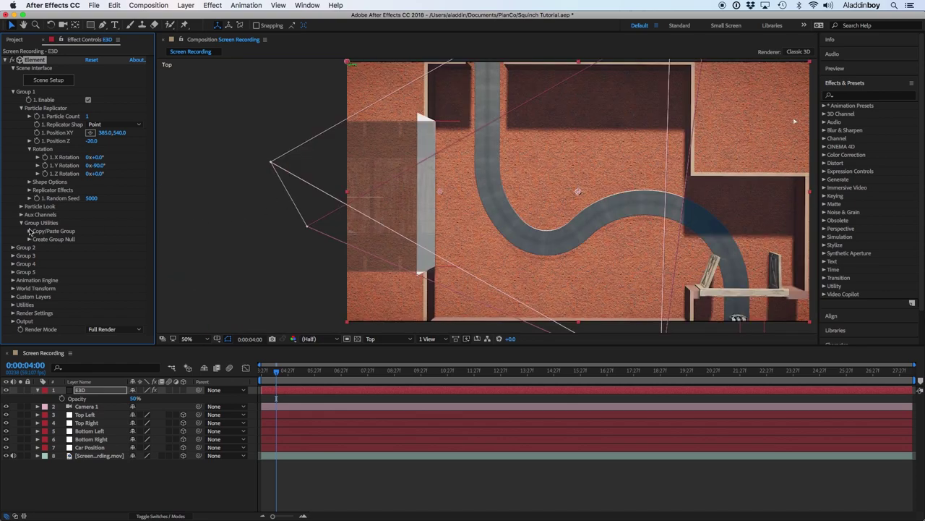
left_click(21, 206)
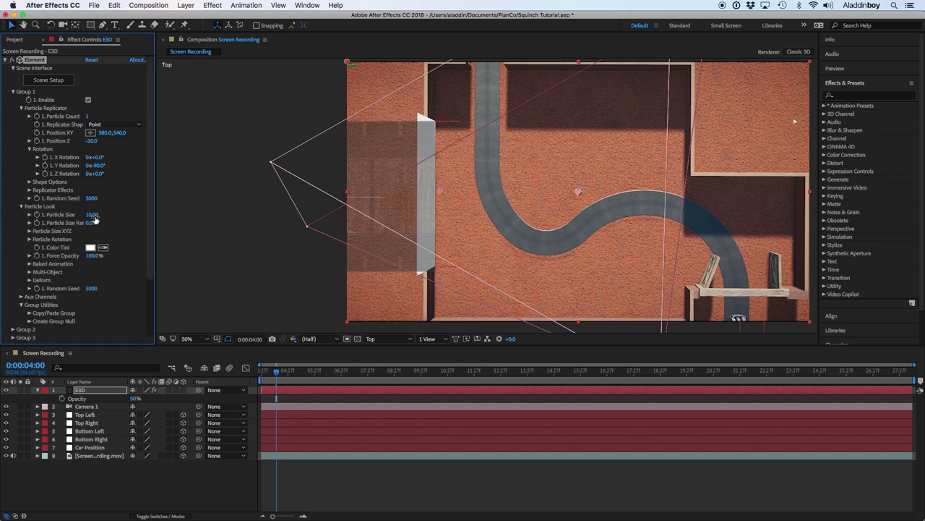
left_click(91, 215)
key("Return")
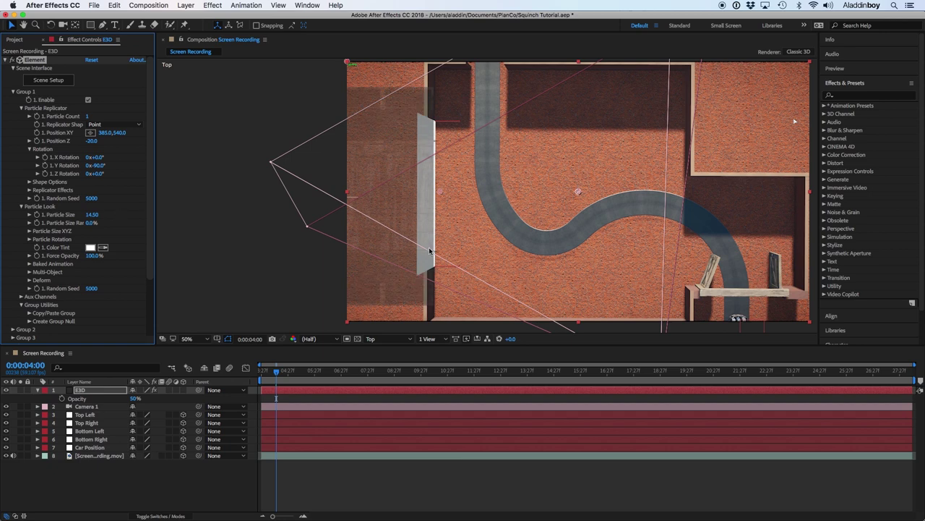
key("period")
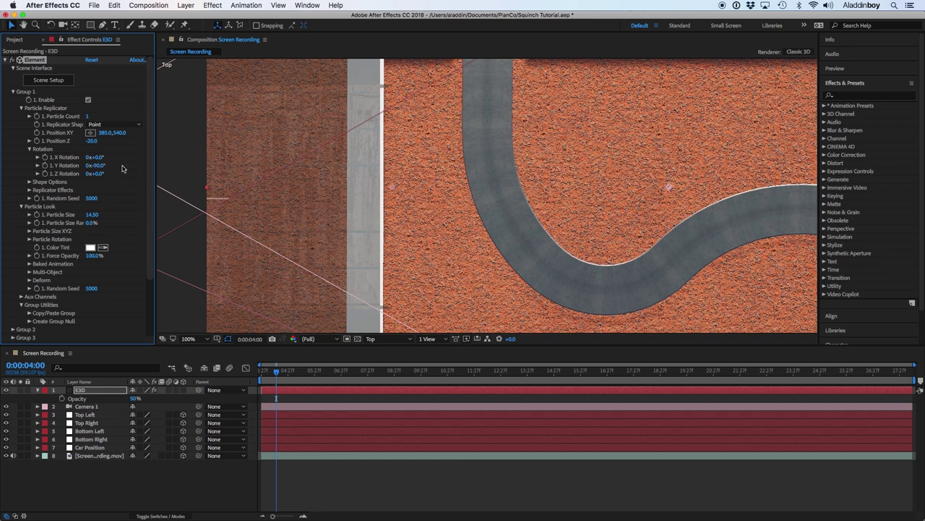
Switch the composition to the Front view and set the E3D layer's opacity to 100%
left_click(379, 340)
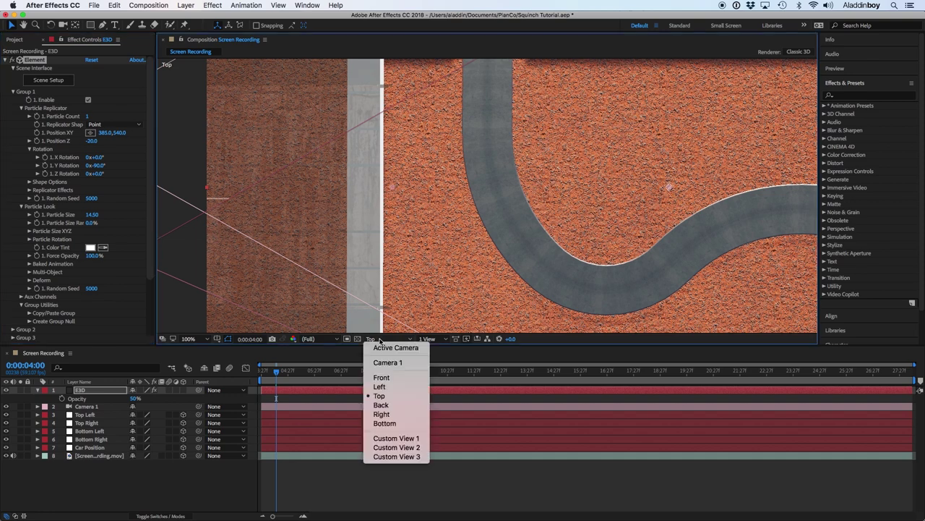
left_click(393, 348)
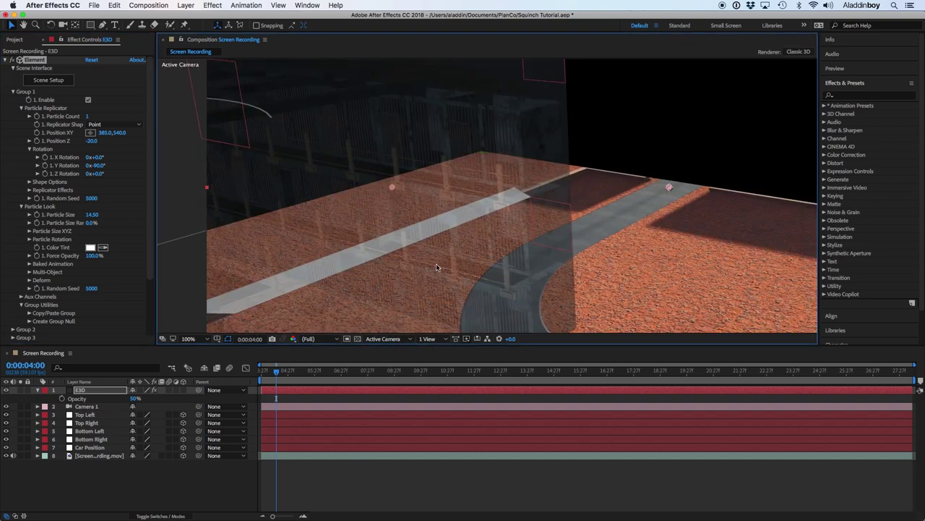
left_click(396, 338)
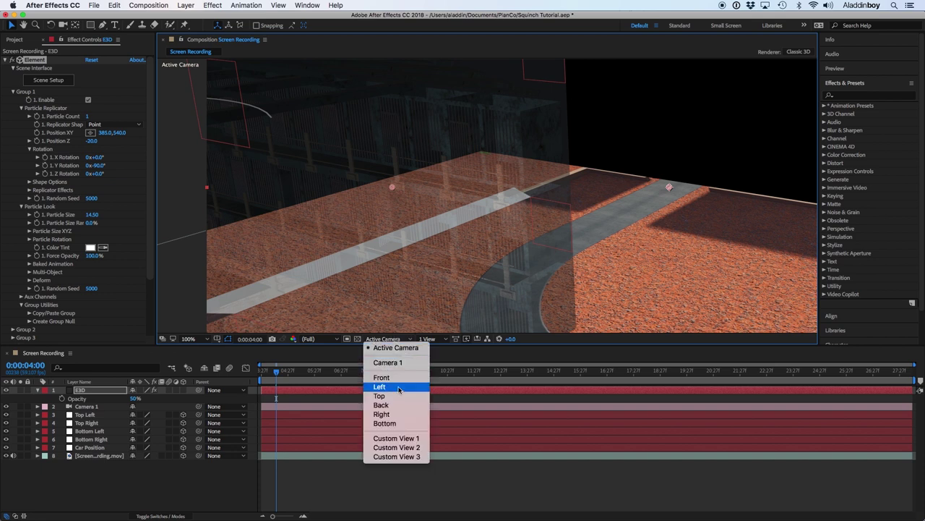
left_click(397, 377)
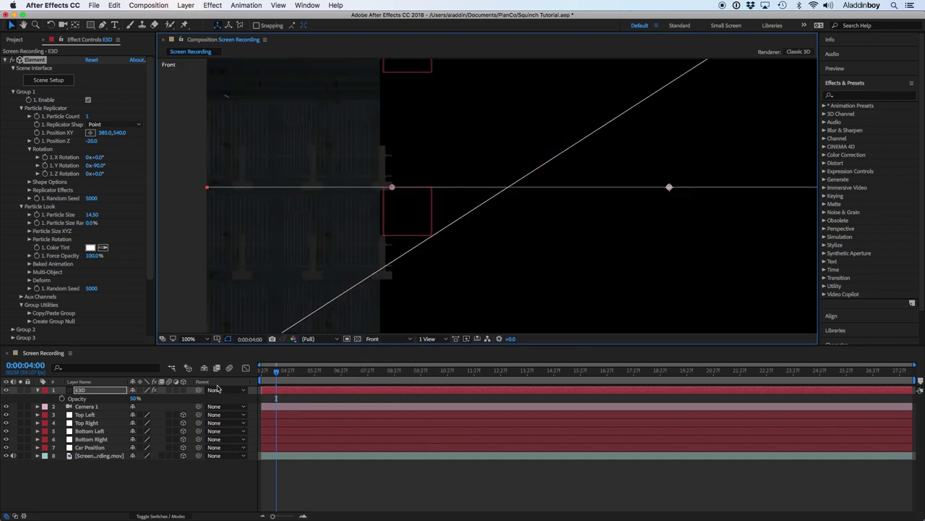
left_click_drag(140, 401, 224, 403)
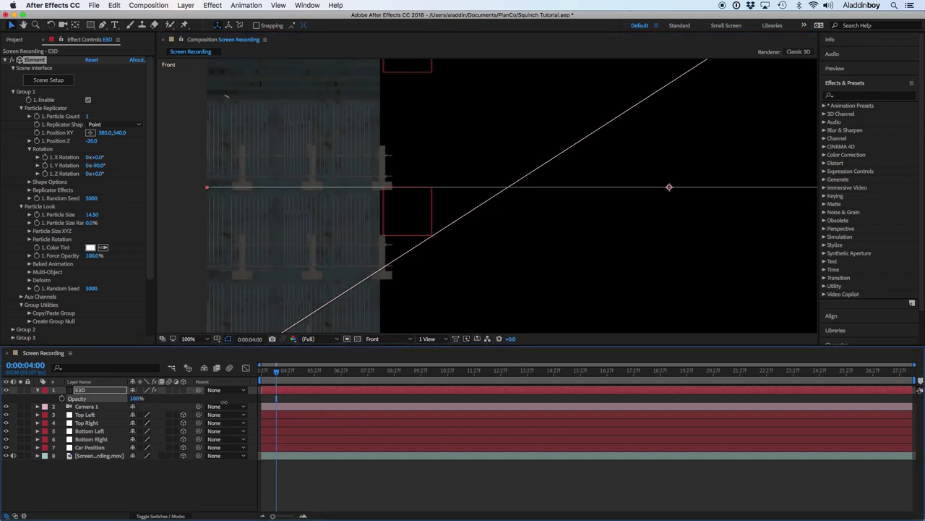
Set Group 1's Y position to 180 so the building's base rests on the ground line in the Front view
left_click(101, 390)
key("comma")
key("comma")
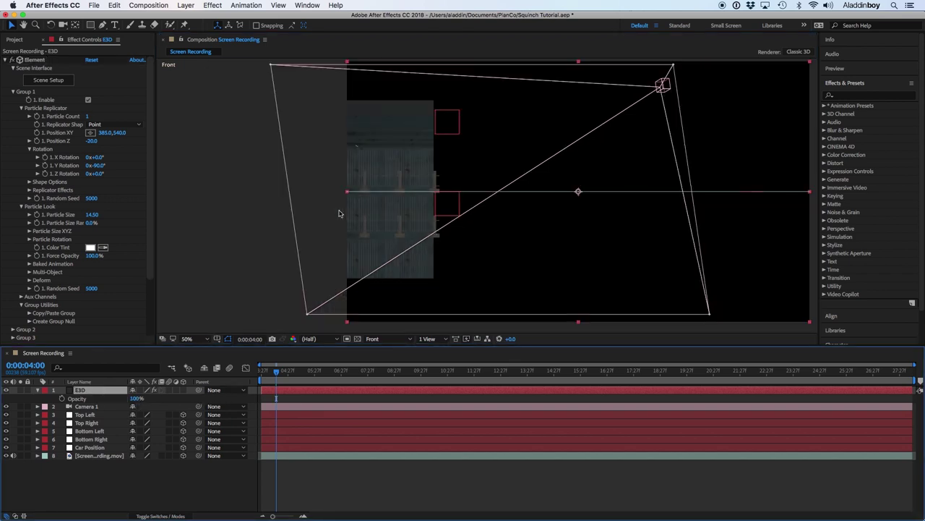
key("period")
key("period")
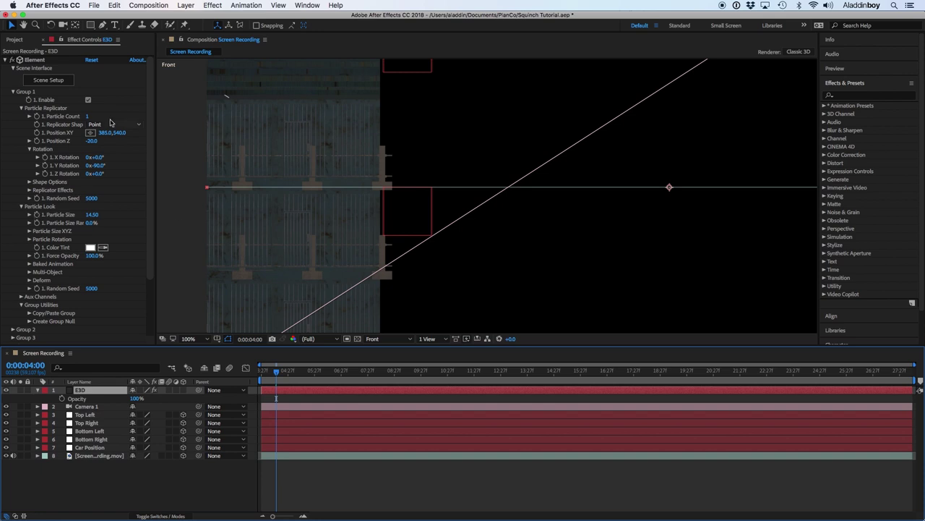
left_click_drag(119, 137, 13, 141)
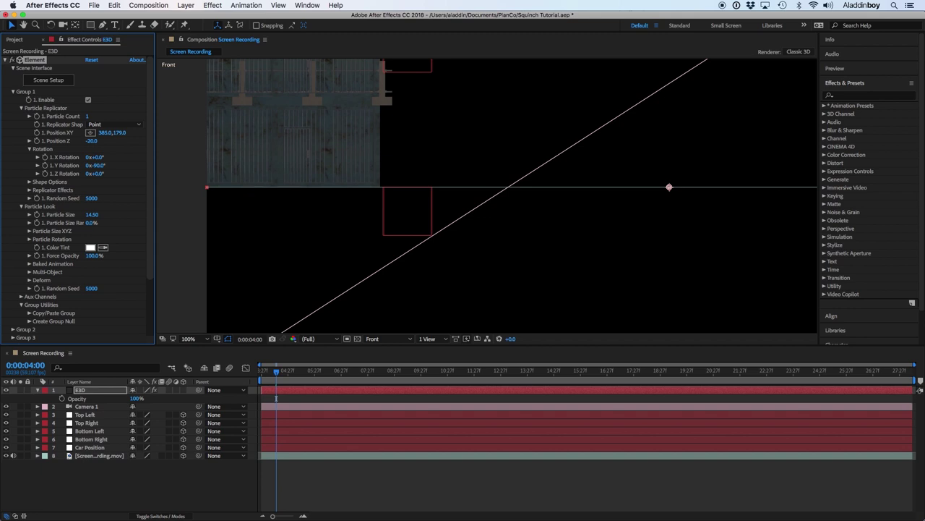
left_click_drag(118, 133, 119, 132)
key("period")
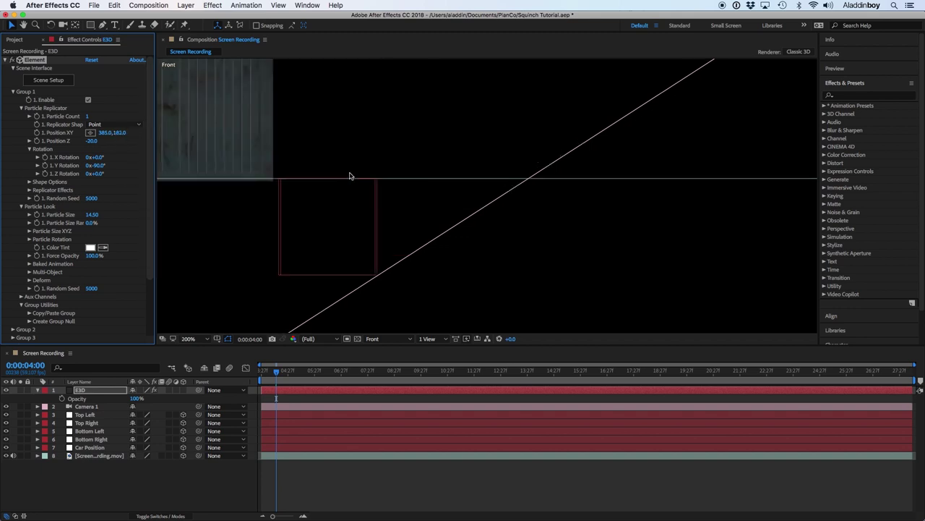
left_click_drag(272, 176, 415, 178)
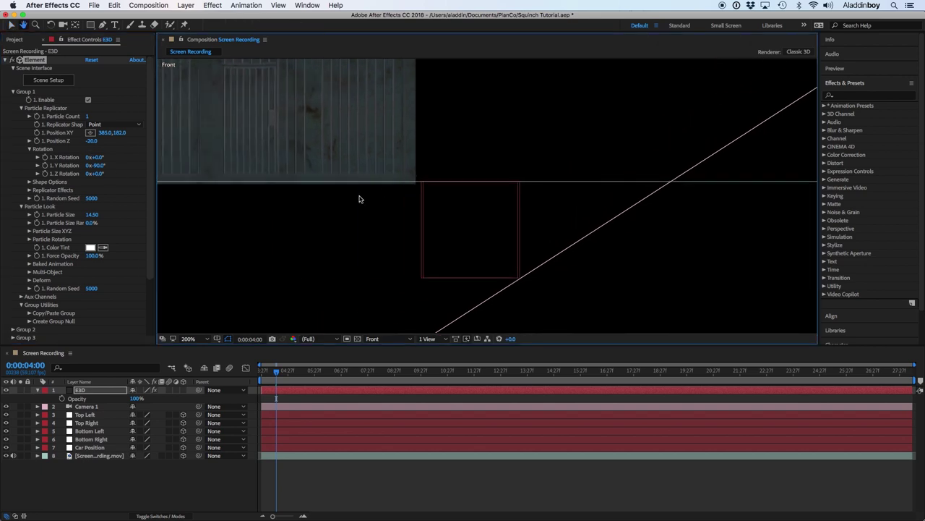
key("period")
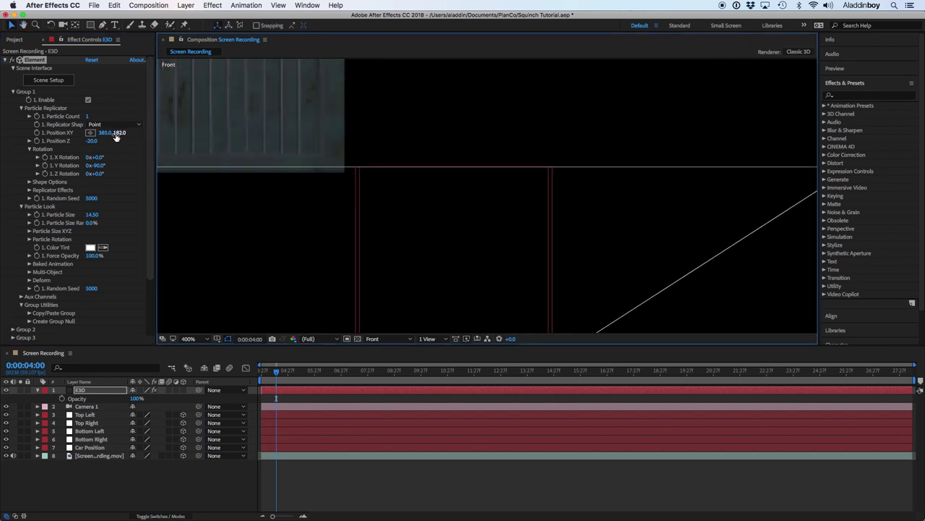
left_click_drag(116, 133, 116, 133)
Switch the composition to the Active Camera view and set Group 1's Position Z to -10
left_click(394, 339)
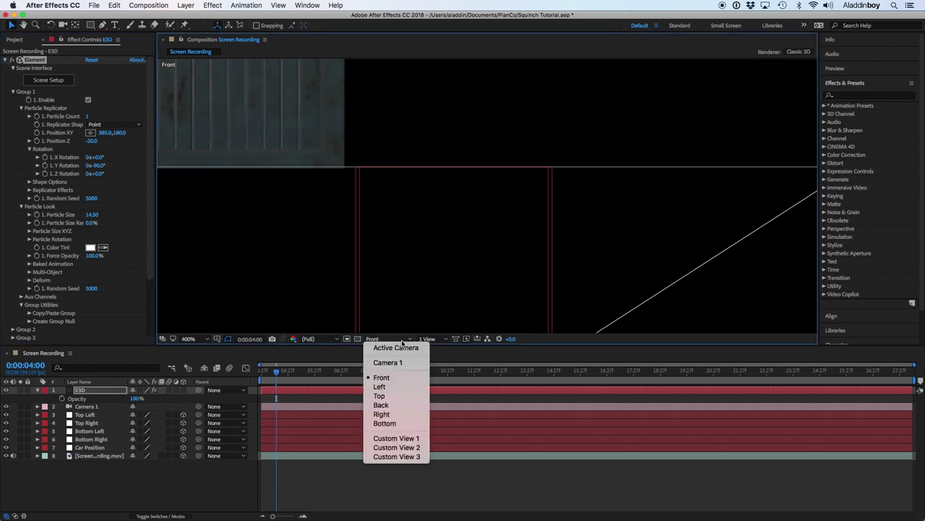
left_click(397, 345)
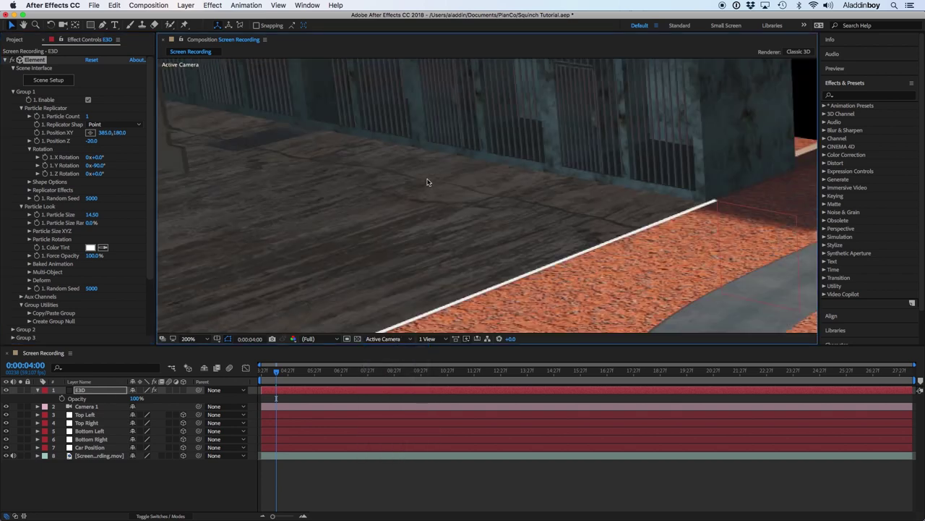
scroll(427, 185, "down", 6)
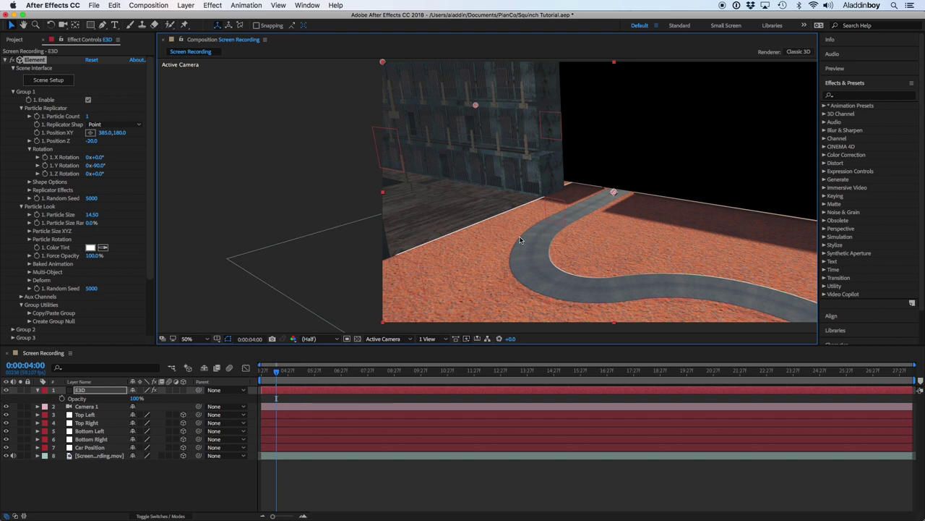
key("period")
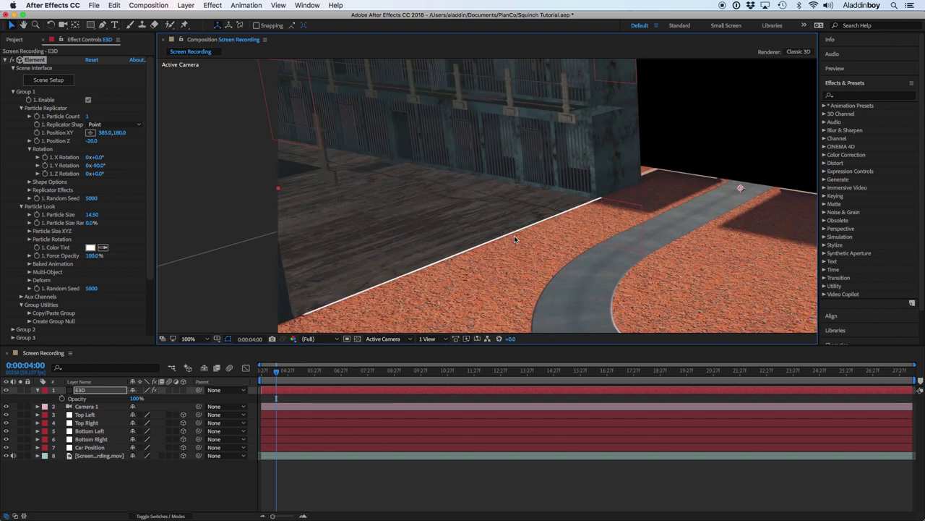
left_click_drag(88, 141, 91, 141)
left_click(91, 141)
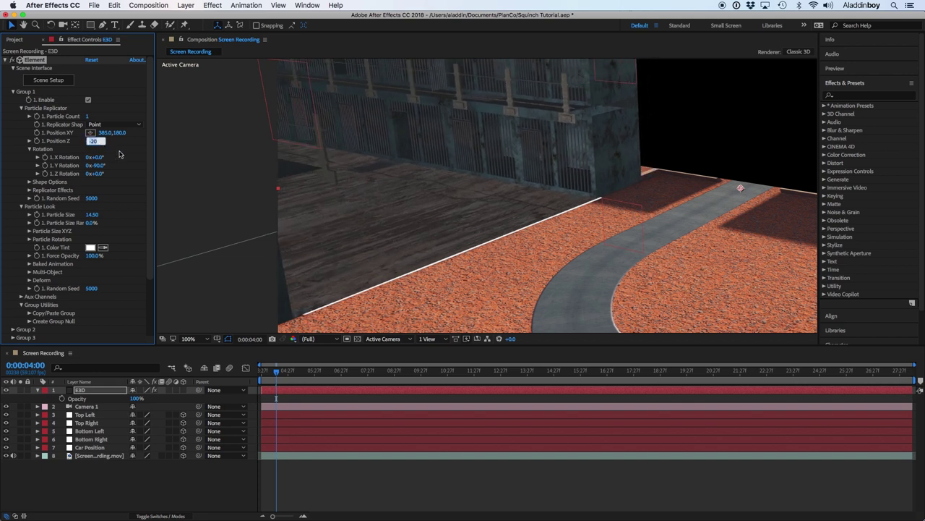
type("-10")
key("Return")
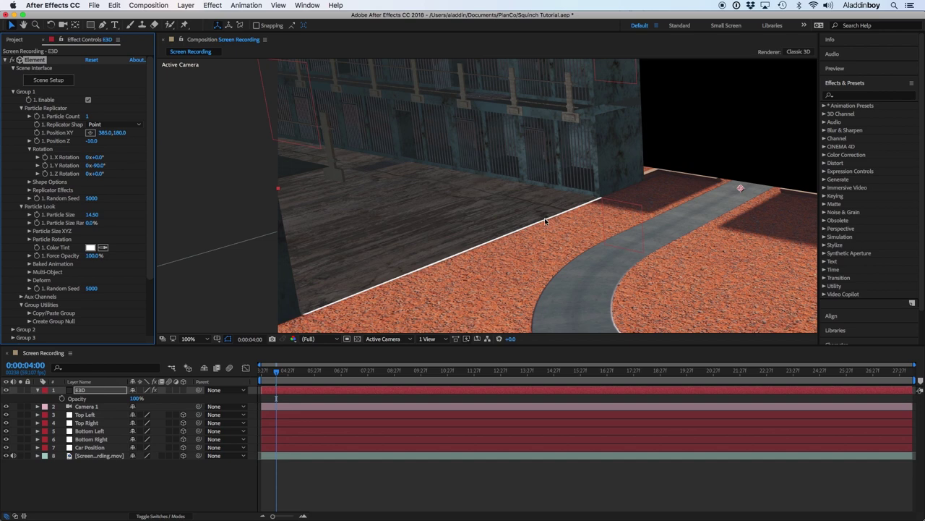
In the Top view, set Group 1's X position to 392 so the building's edge covers the white strip
left_click(397, 338)
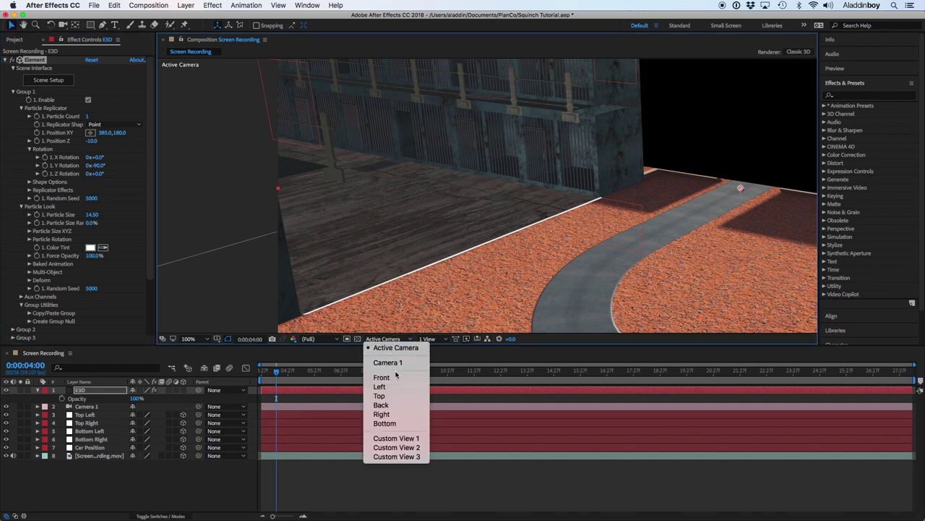
left_click(394, 395)
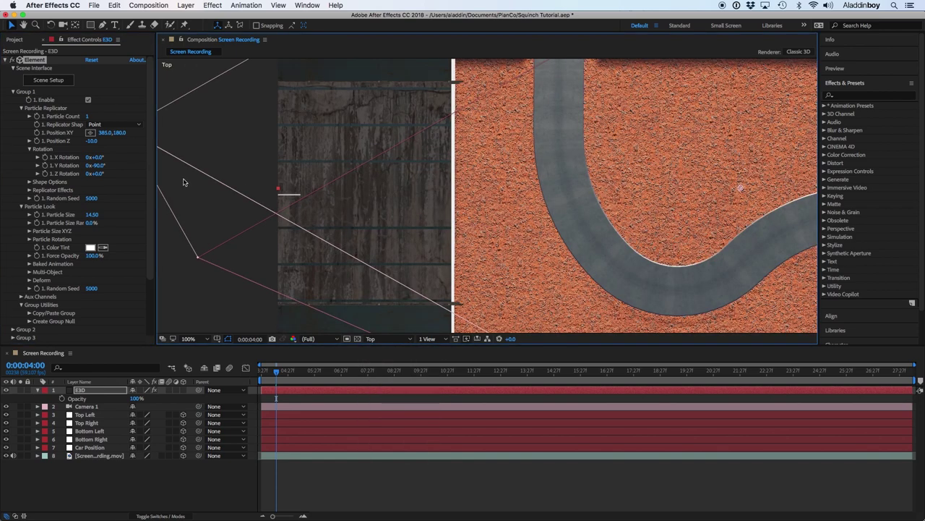
left_click_drag(106, 136, 111, 136)
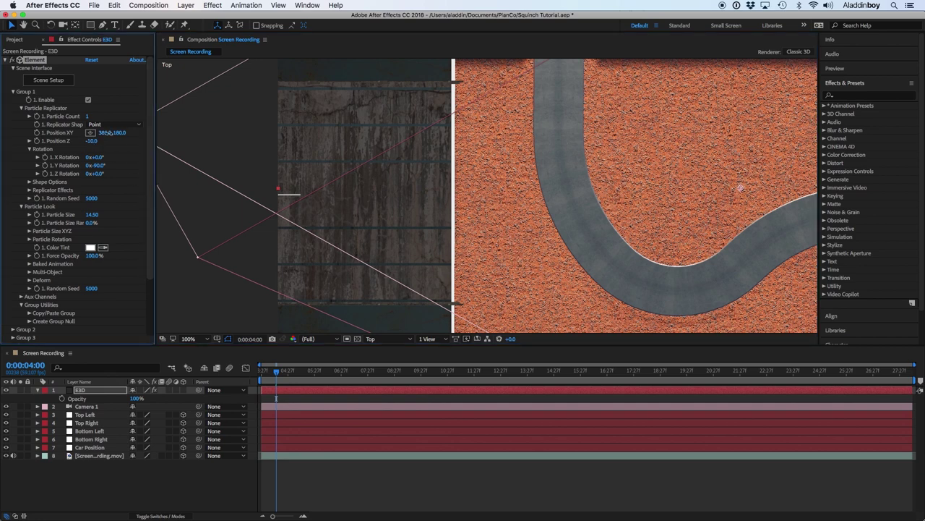
key("comma")
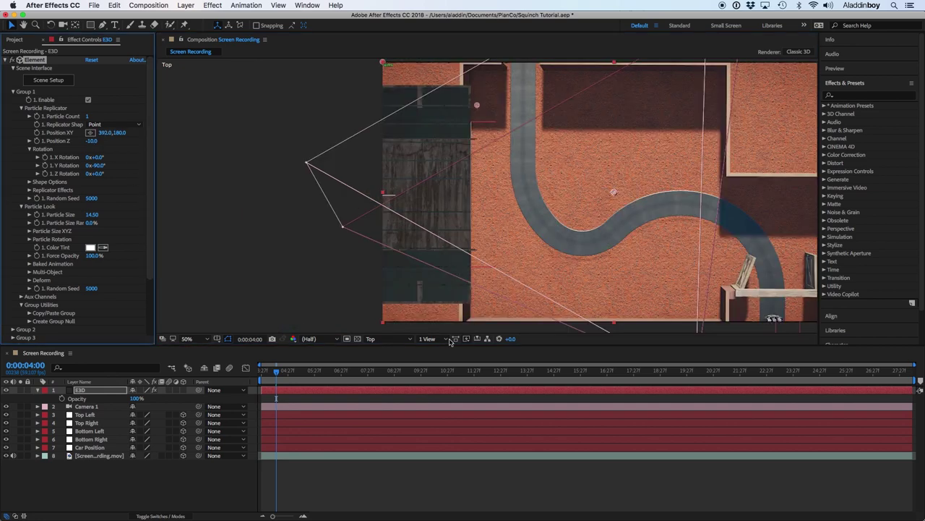
Return to the Active Camera view and orbit the camera to look into the building's open side
left_click(394, 338)
left_click(401, 347)
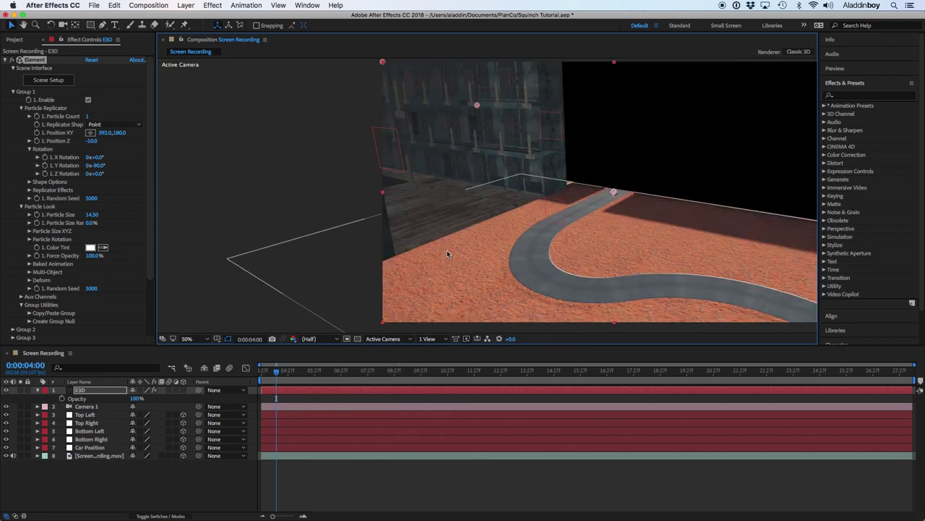
key("c")
left_click_drag(470, 214, 446, 185)
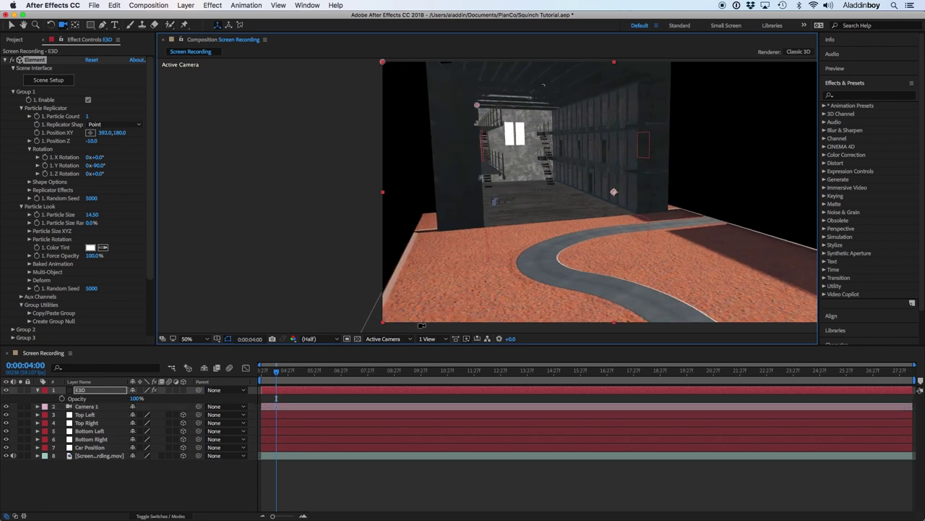
Collapse the E3D layer's properties and show the Car Position layer's motion path in the Top view
left_click(94, 391)
left_click(117, 499)
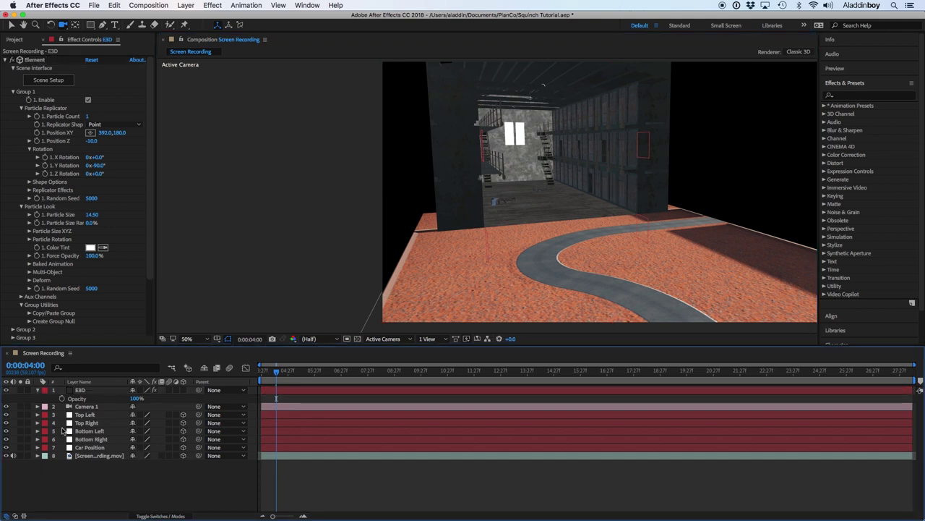
left_click(38, 390)
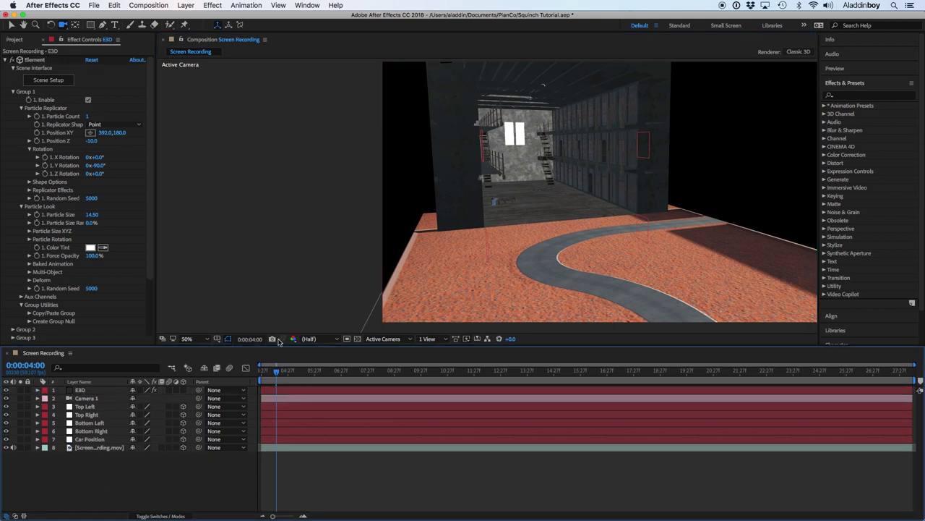
left_click(96, 440)
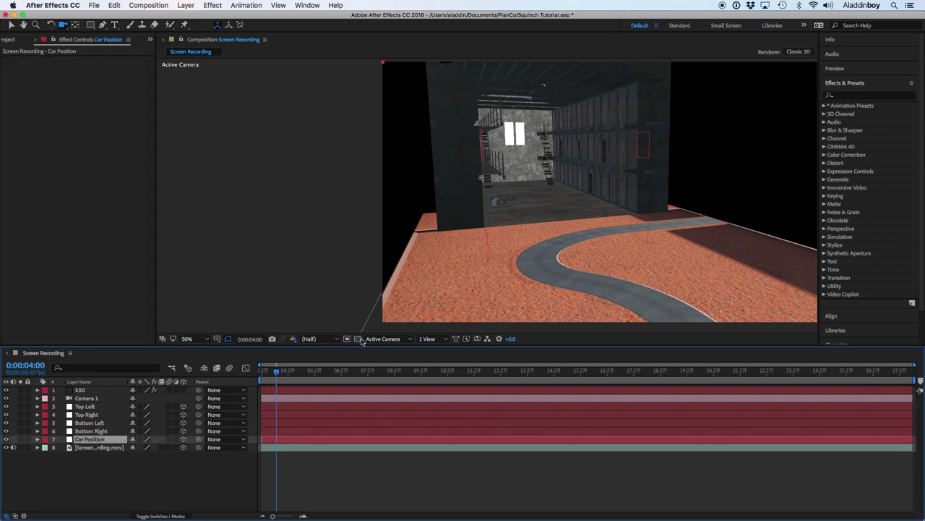
left_click(385, 339)
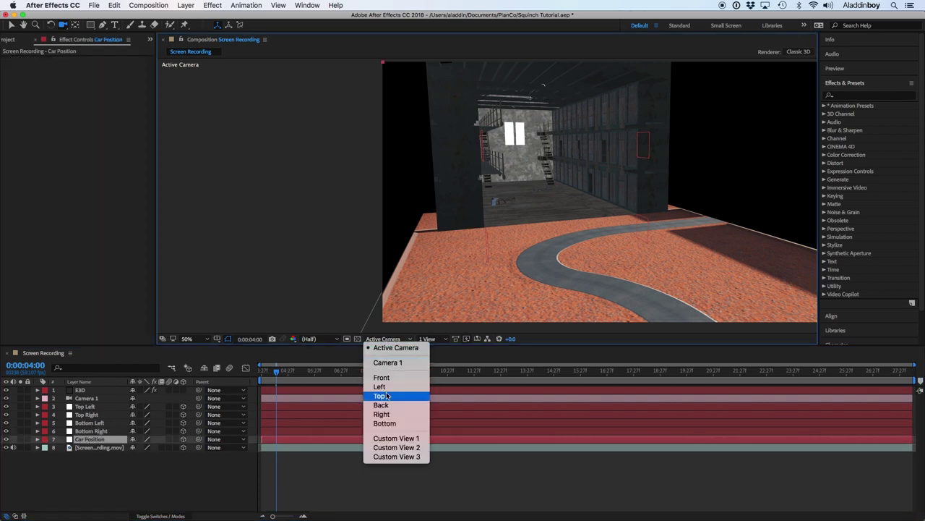
left_click(386, 394)
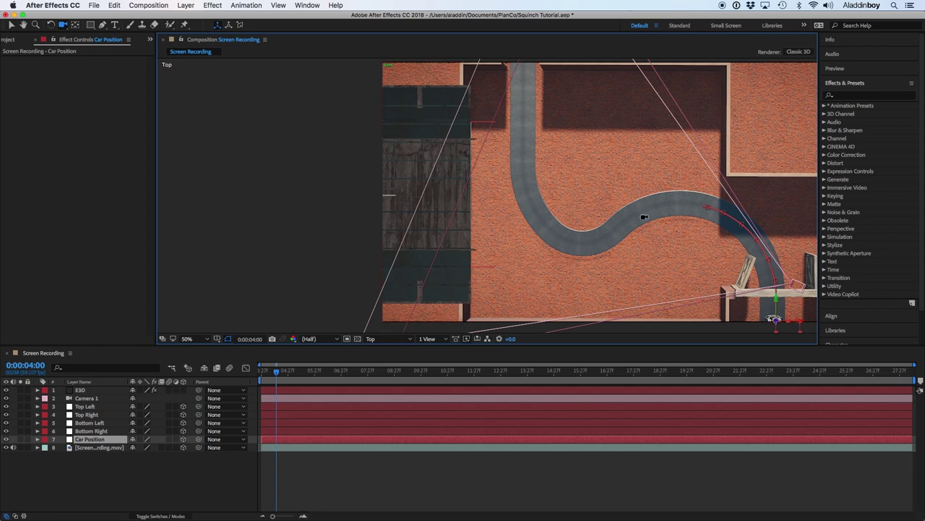
left_click_drag(667, 217, 525, 169)
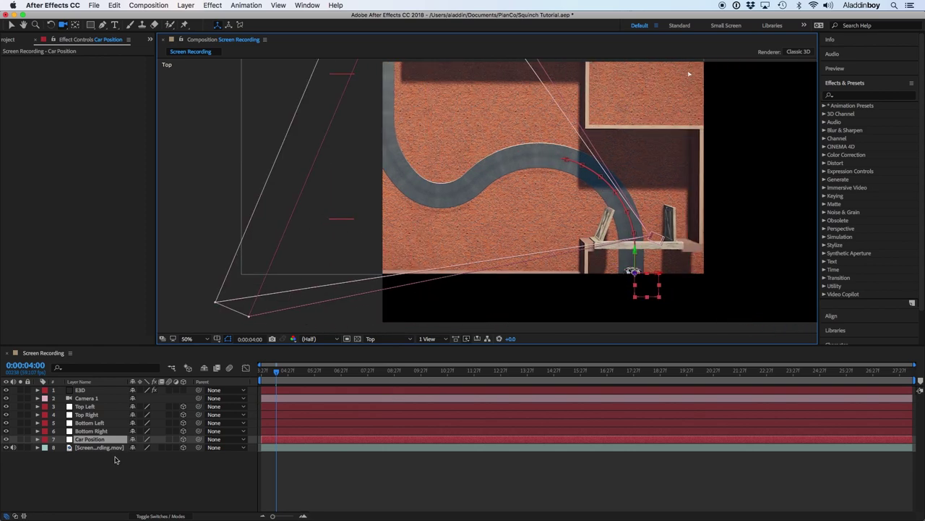
Try parenting Camera 1 to the Car Position layer, checking the motion up to 0:00:06:17, and reset its parent to None
left_click(87, 398)
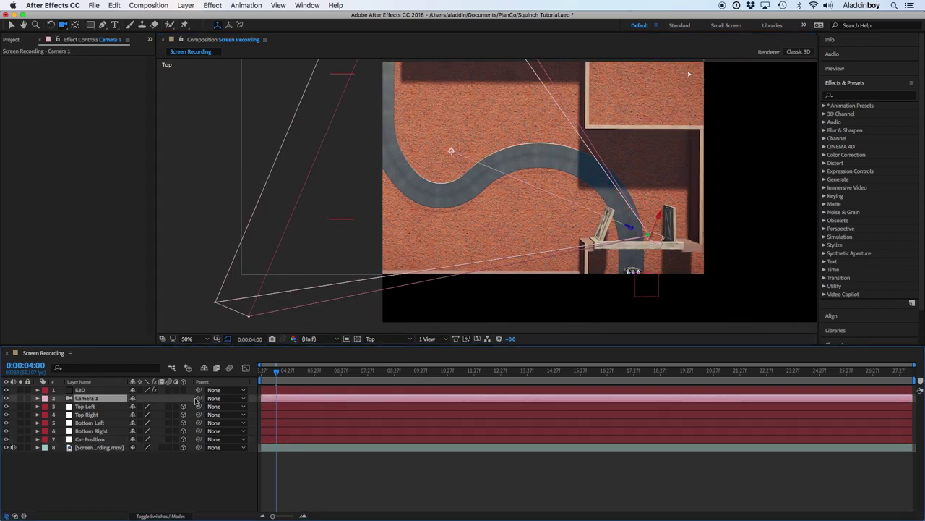
left_click_drag(199, 399, 89, 439)
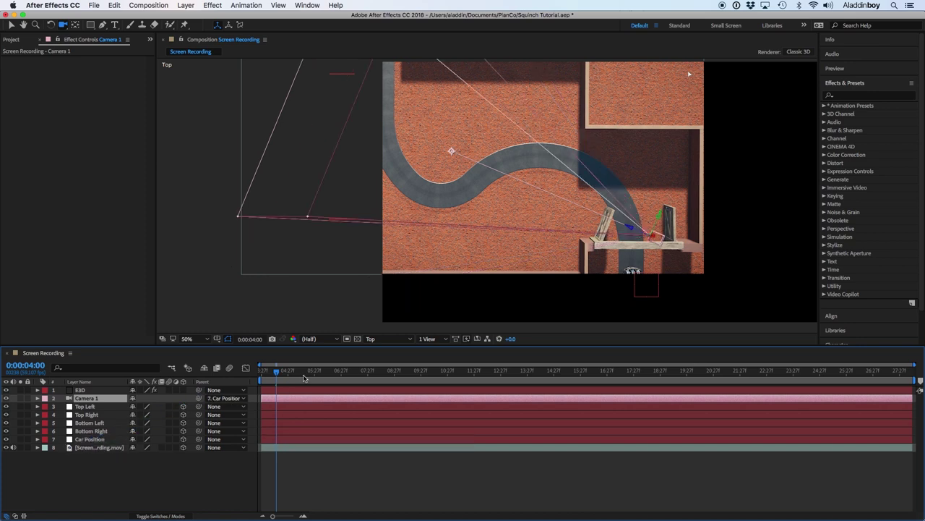
left_click_drag(276, 375, 338, 371)
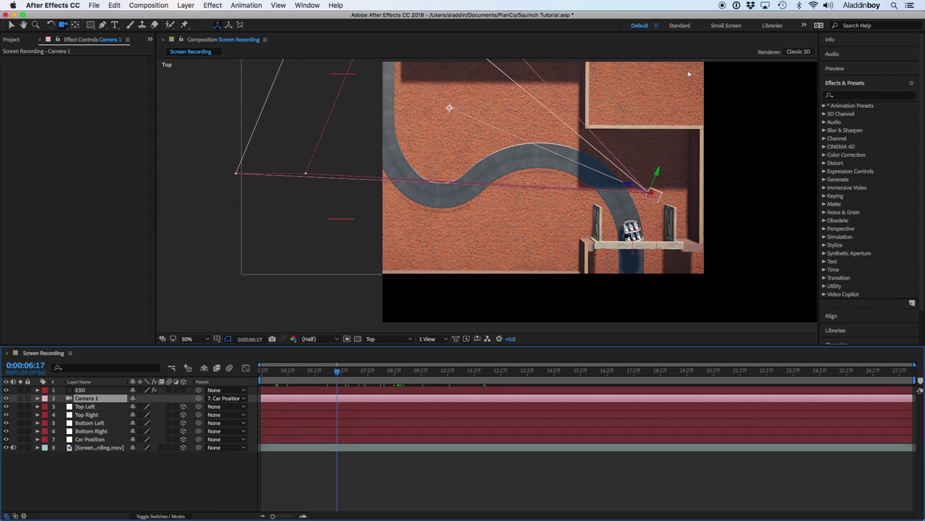
key("period")
left_click_drag(635, 236, 427, 228)
key("v")
key("comma")
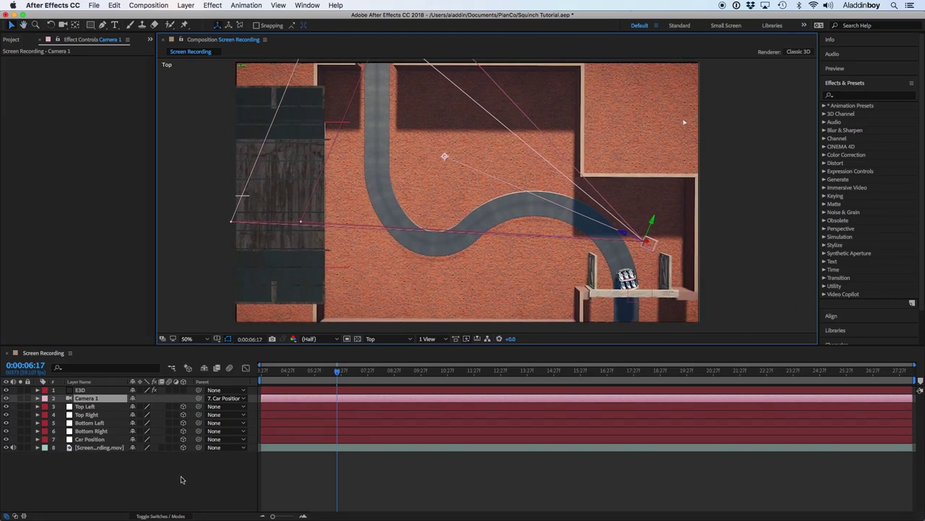
left_click(226, 398)
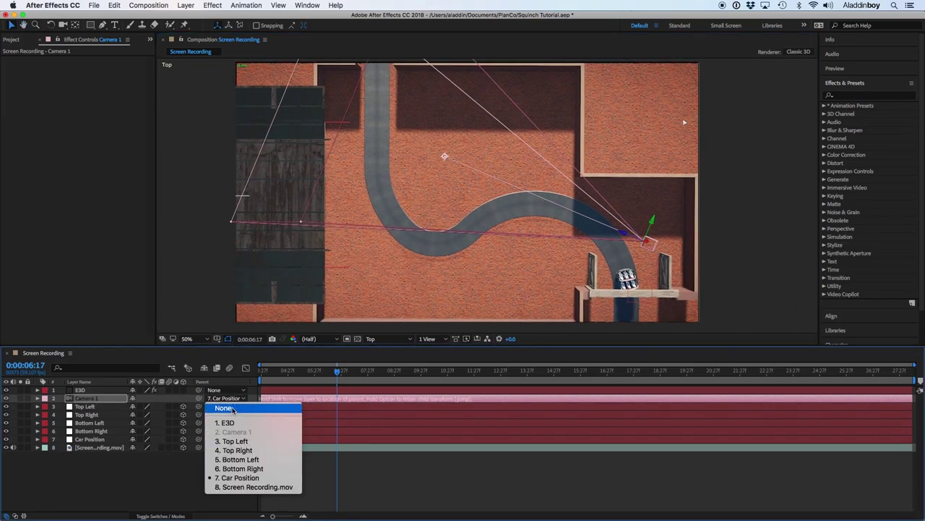
left_click(231, 409)
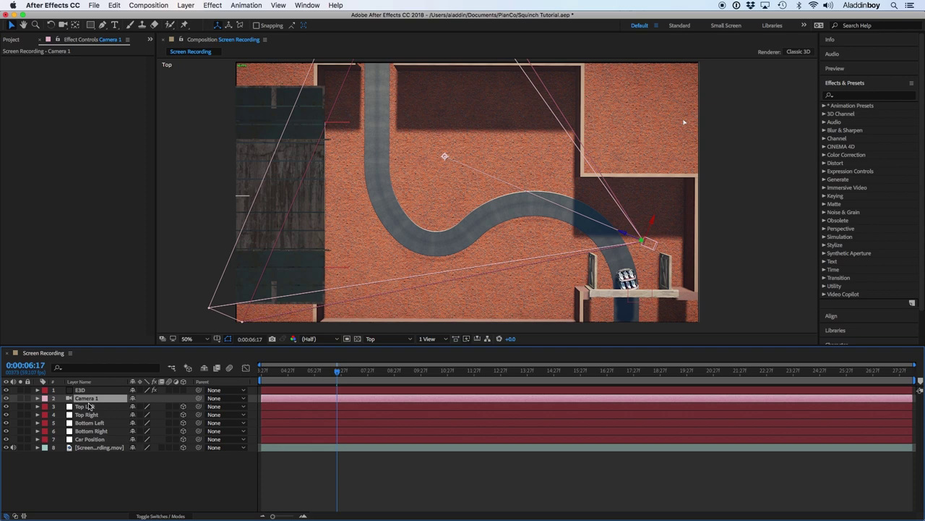
Link Camera 1's Position to the Car Position layer's Position with the expression thisComp.layer("Car Position").transform.position
key("alt+shift+p")
left_click(90, 447)
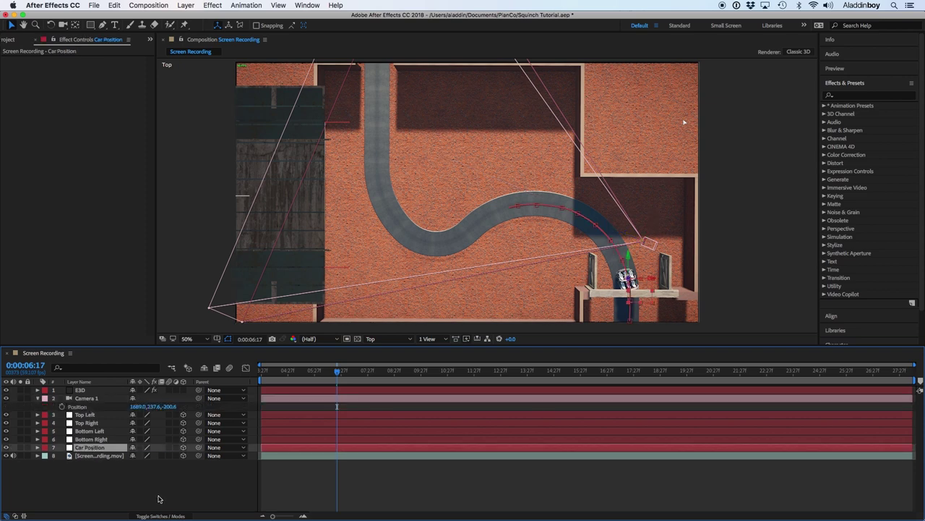
key("p")
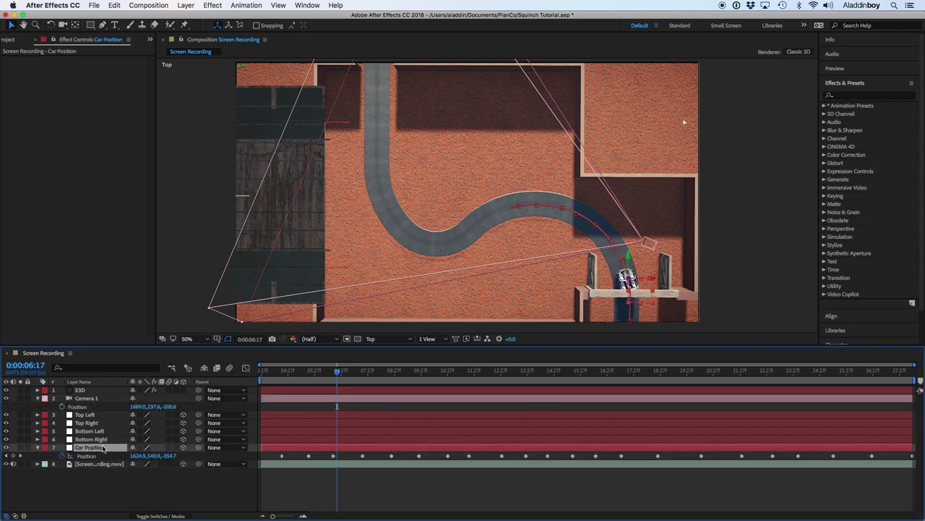
left_click(62, 408, "alt")
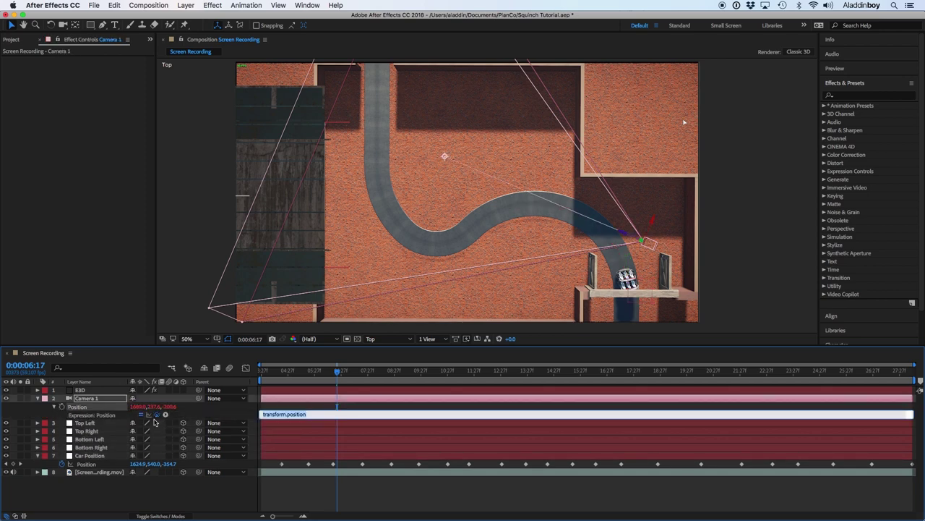
left_click_drag(157, 417, 119, 467)
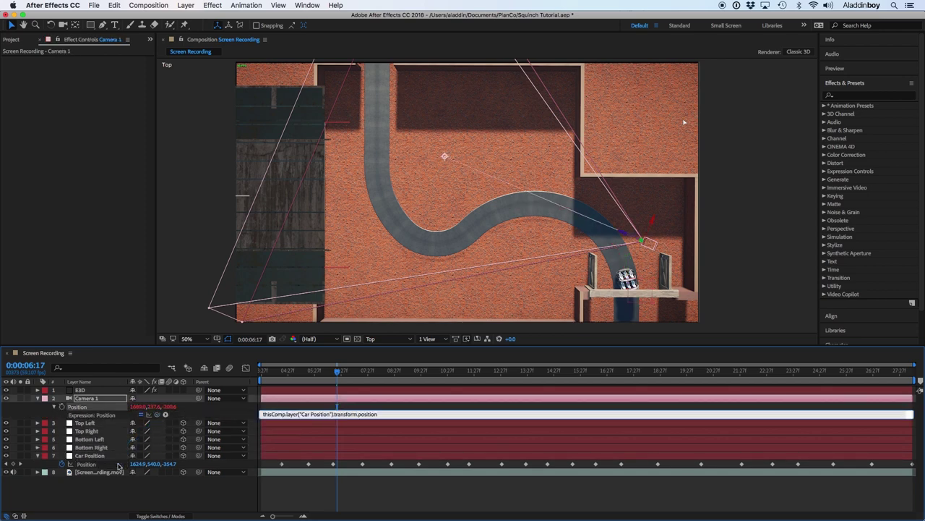
key("Return")
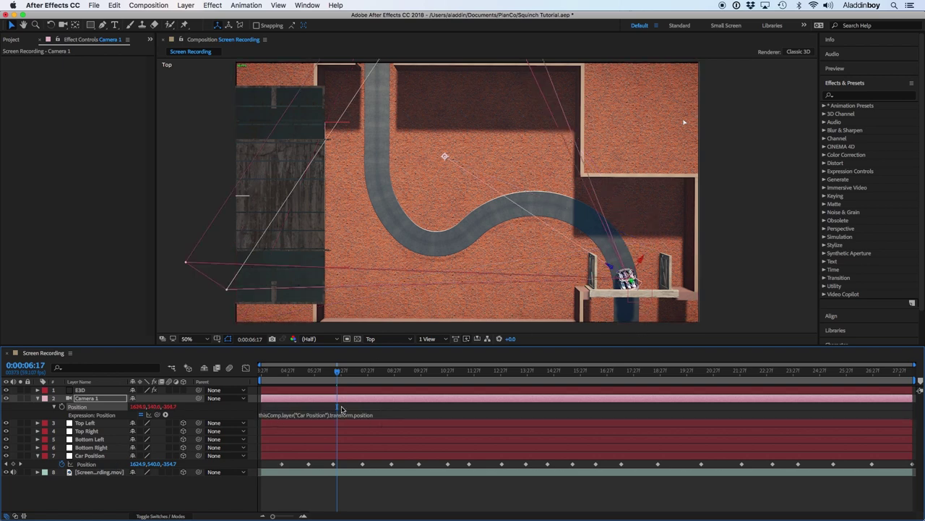
At 0:00:19:14, move Camera 1's point of interest from the track area to the building's inner edge in the Top view
left_click_drag(339, 374, 684, 424)
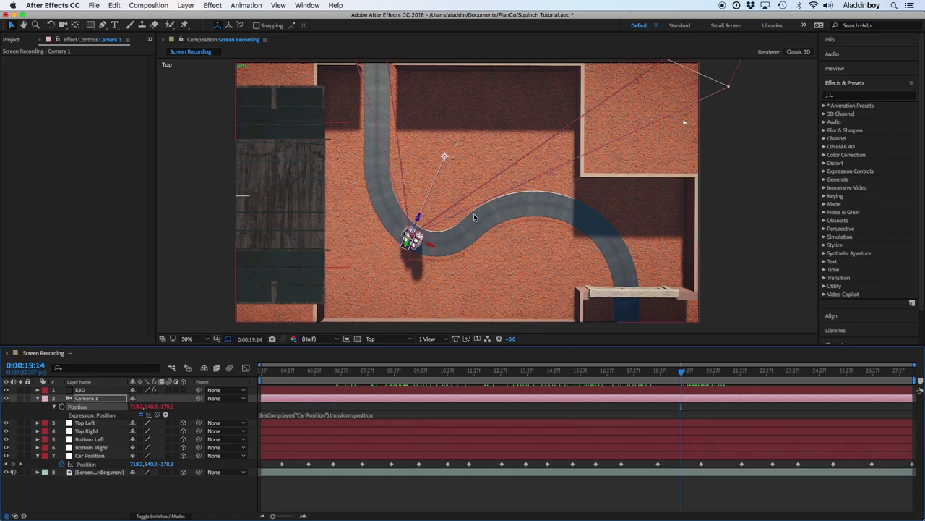
left_click_drag(445, 156, 420, 229)
left_click_drag(430, 180, 322, 221)
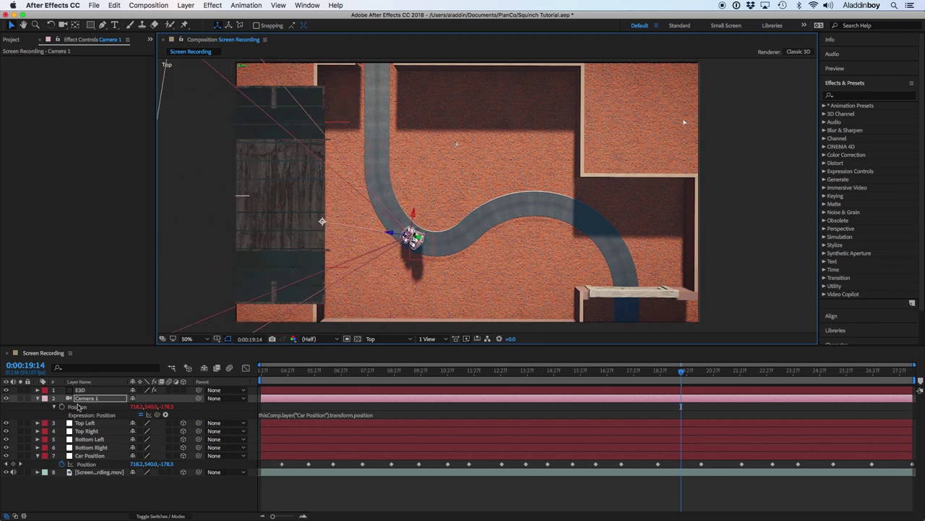
Adjust Camera 1's Point of Interest to about 359.7, 363.6, -82.3 and switch the composition to the Active Camera view
left_click(38, 398)
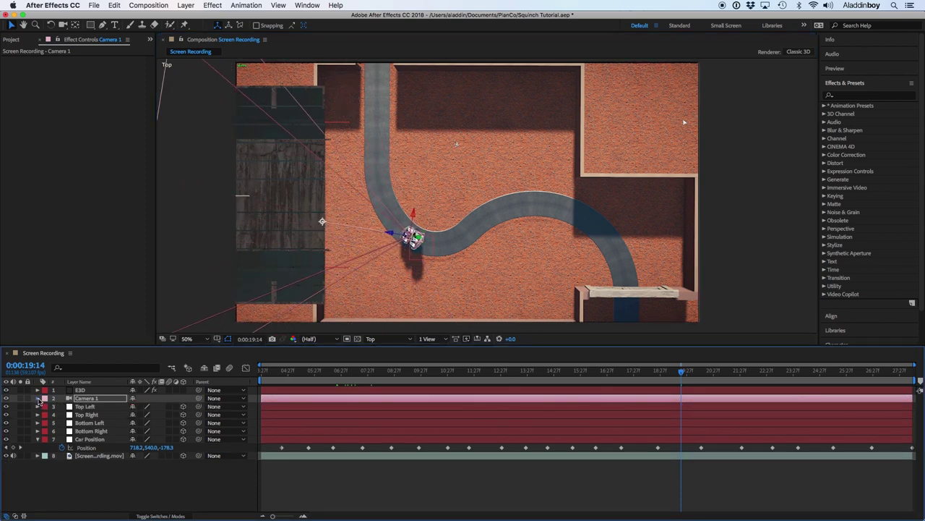
left_click(38, 399)
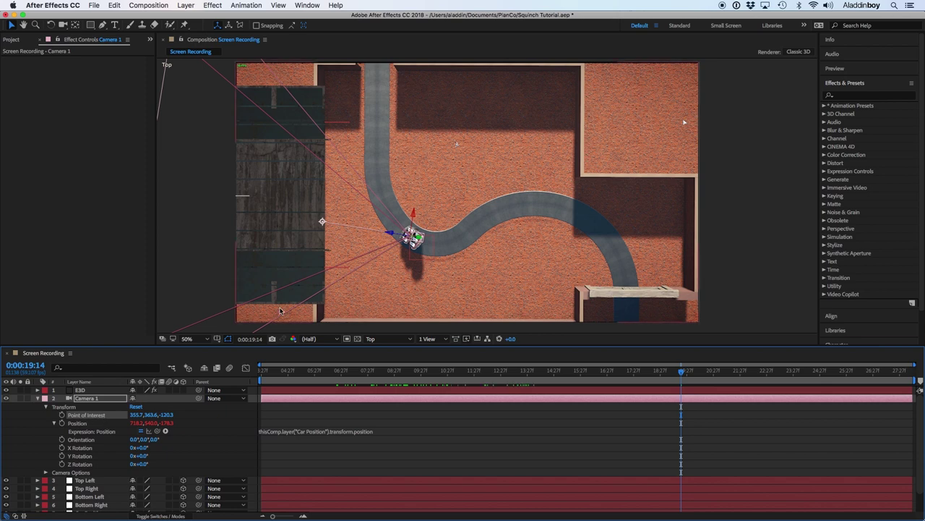
mouse_move(322, 221)
left_mouse_down()
mouse_move(331, 209)
mouse_move(315, 212)
mouse_move(323, 214)
left_mouse_up()
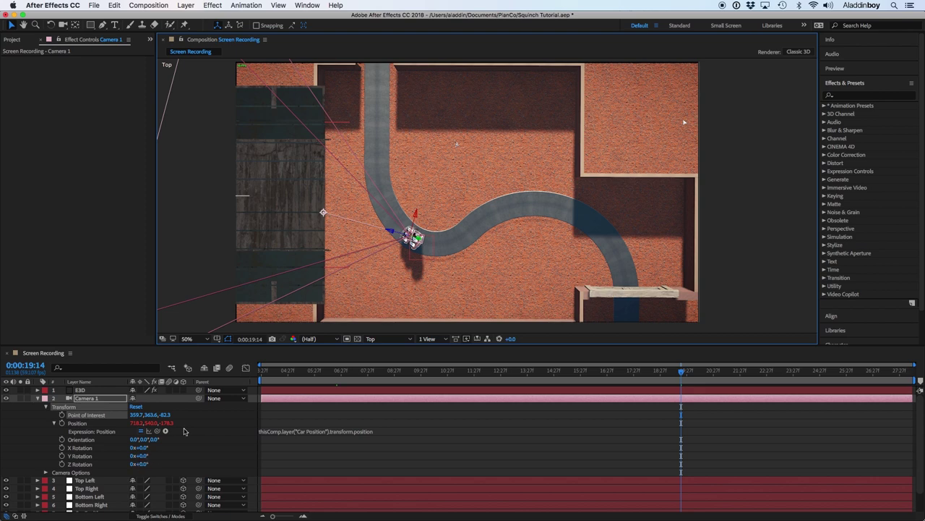
left_click(390, 339)
left_click(394, 349)
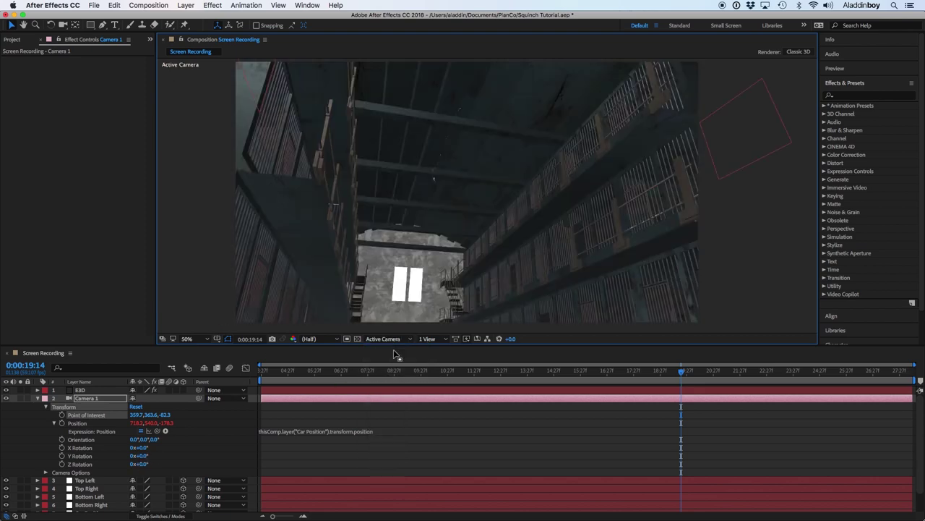
In the Front view, lower Camera 1's point of interest along the building's inner edge to a Y value of about 384.6
scroll(427, 230, "down", 2)
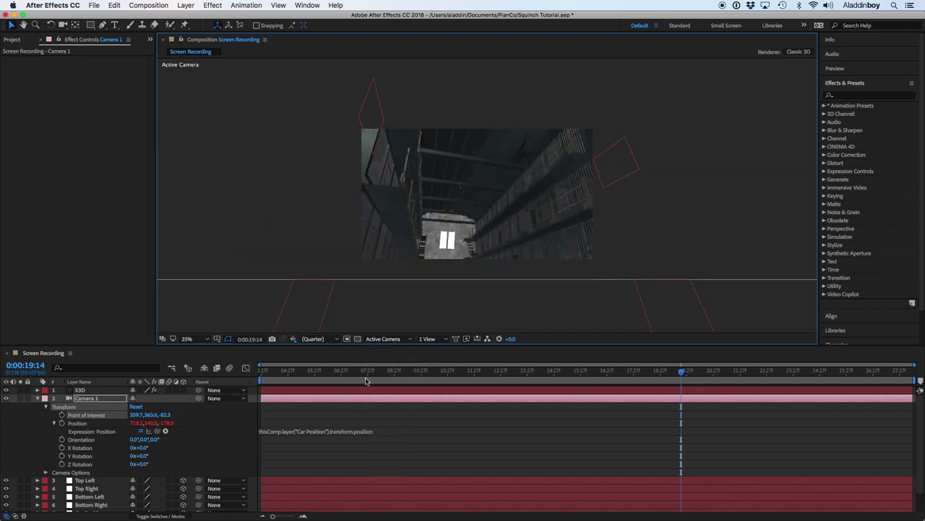
left_click(388, 337)
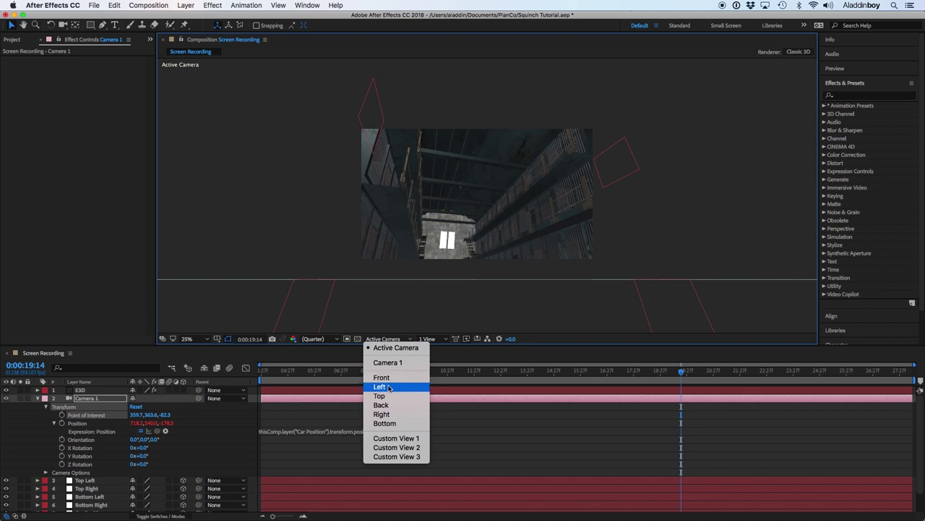
left_click(389, 377)
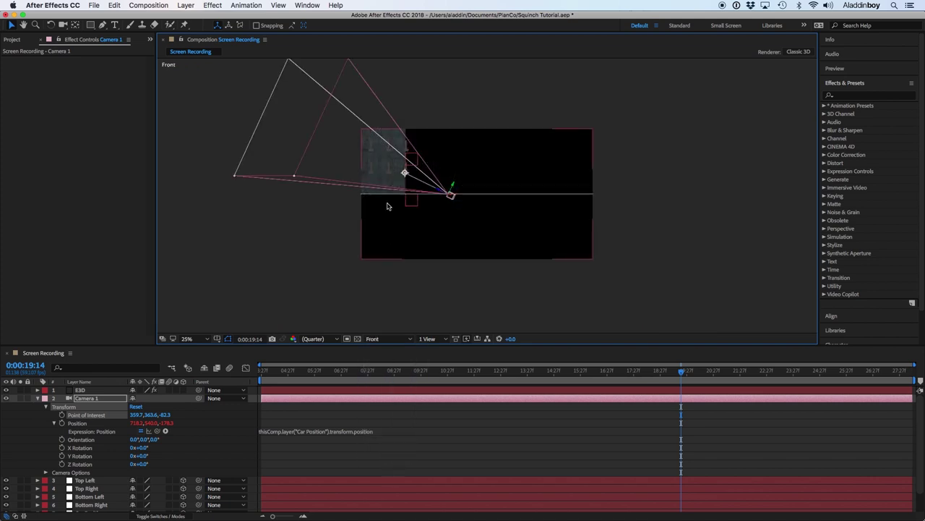
scroll(385, 206, "up", 4)
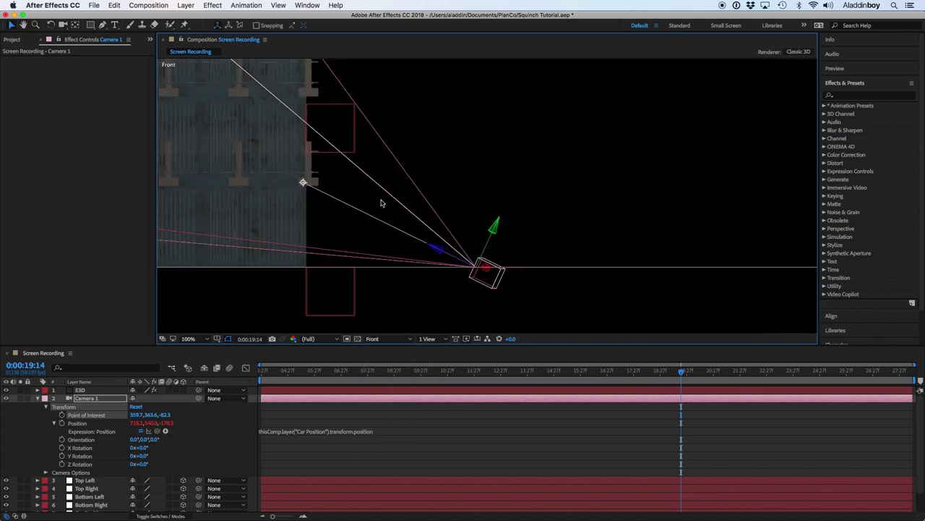
mouse_move(303, 182)
left_mouse_down()
mouse_move(304, 203)
mouse_move(304, 192)
left_mouse_up()
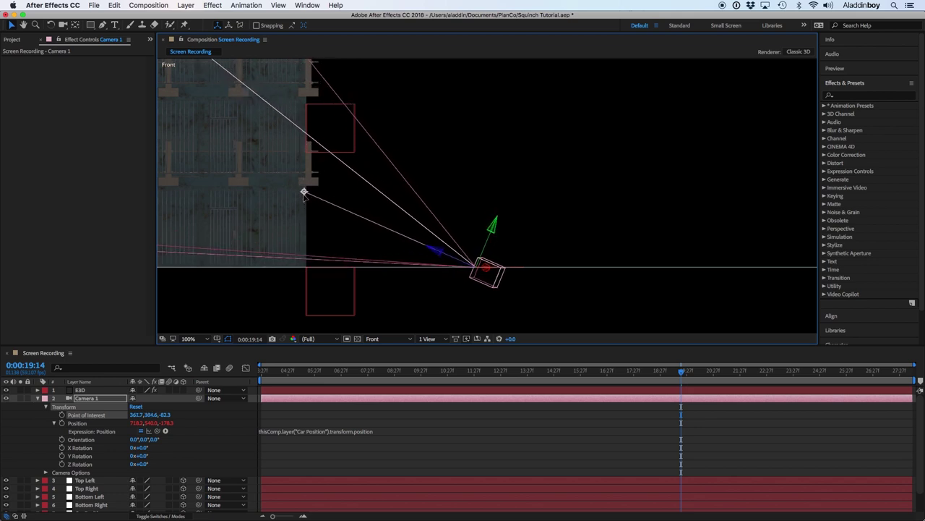
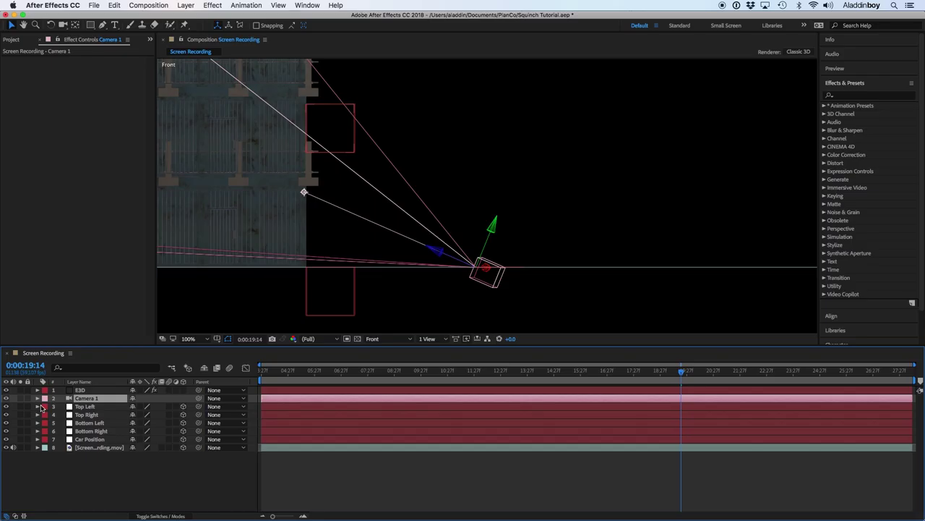
Add a null object to the composition and name it Camera Height Adjustment
key("p")
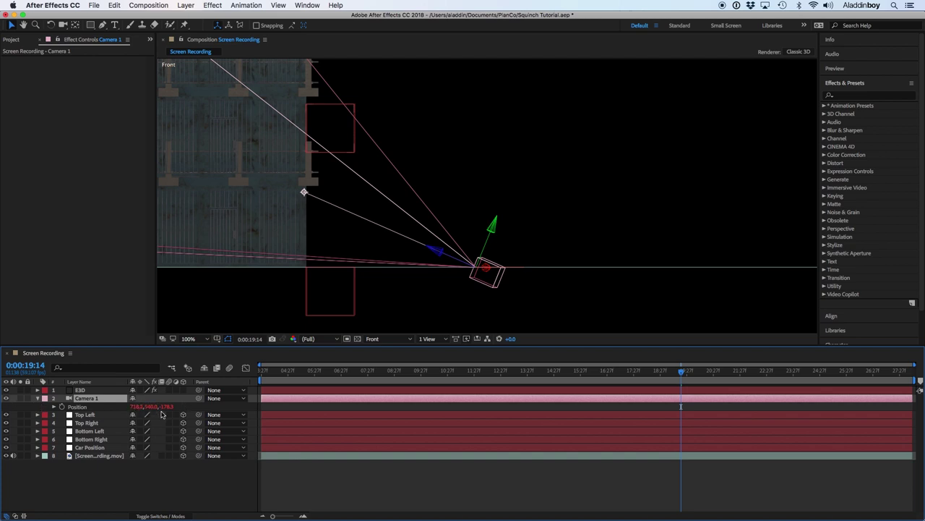
left_click(92, 449)
left_click(88, 483)
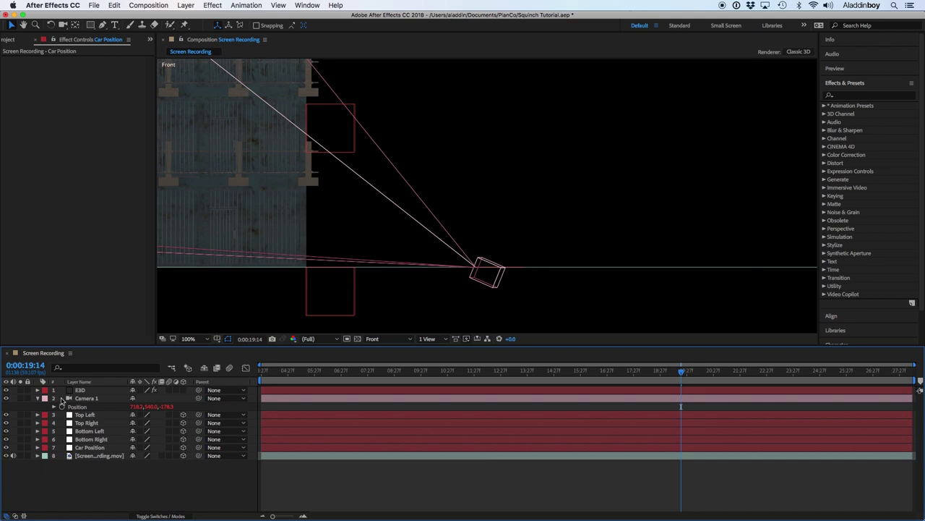
left_click(38, 399)
right_click(99, 480)
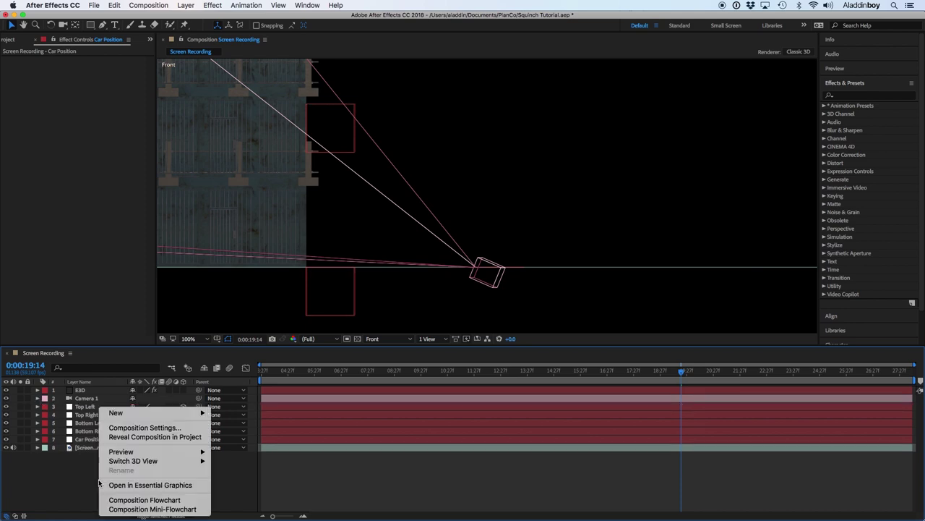
mouse_move(114, 413)
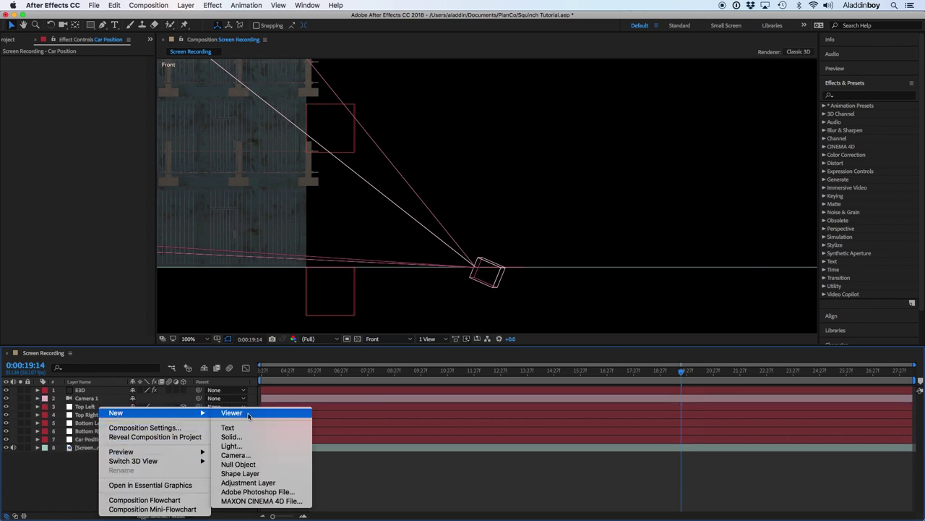
left_click(242, 464)
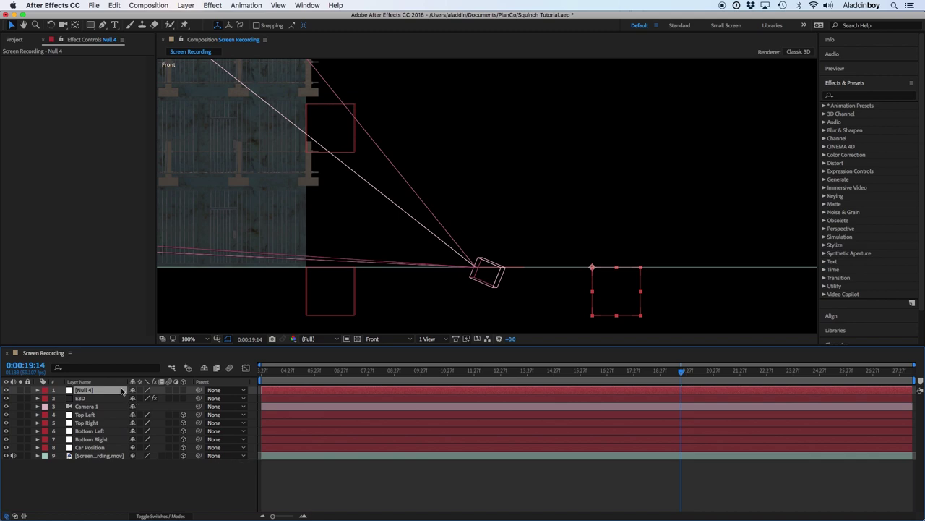
key("Return")
type("Came")
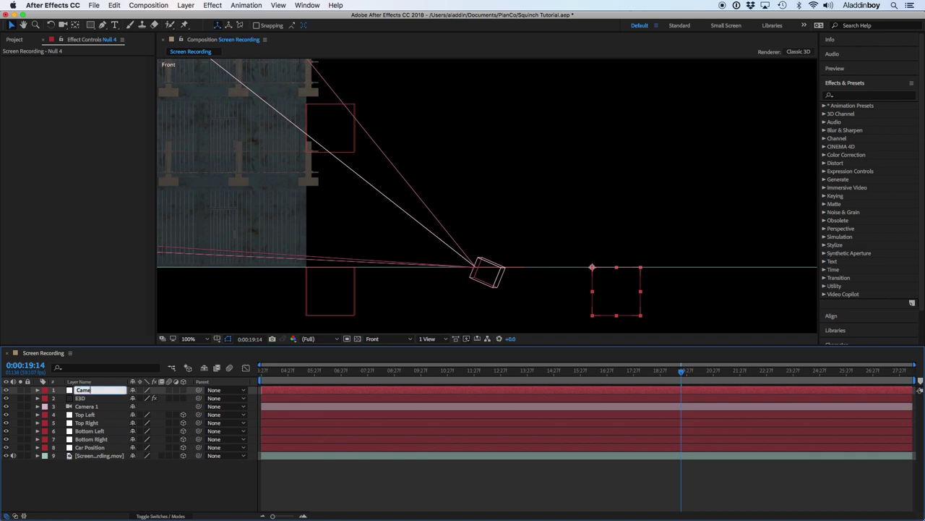
type("ra Height Adjustment")
key("Return")
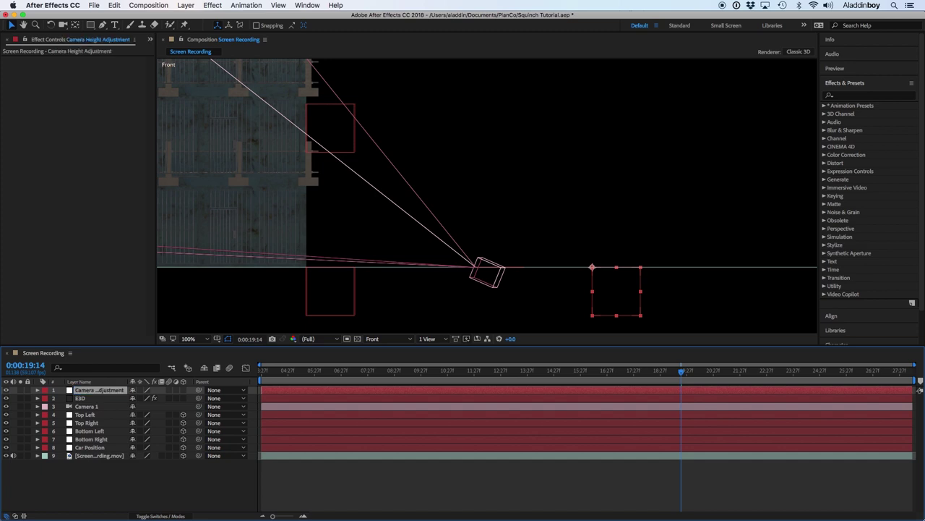
Set the Camera Height Adjustment null's Position to 0, 0
left_click(111, 407)
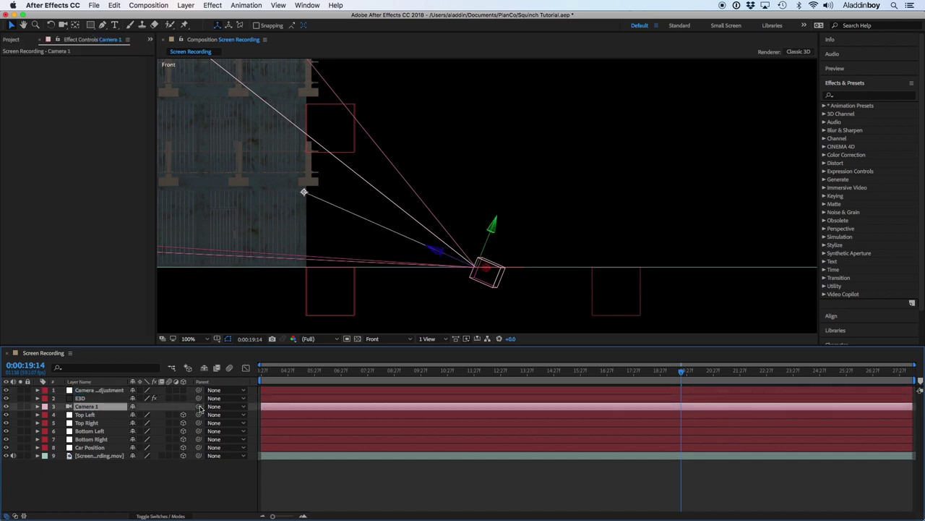
left_click(69, 391)
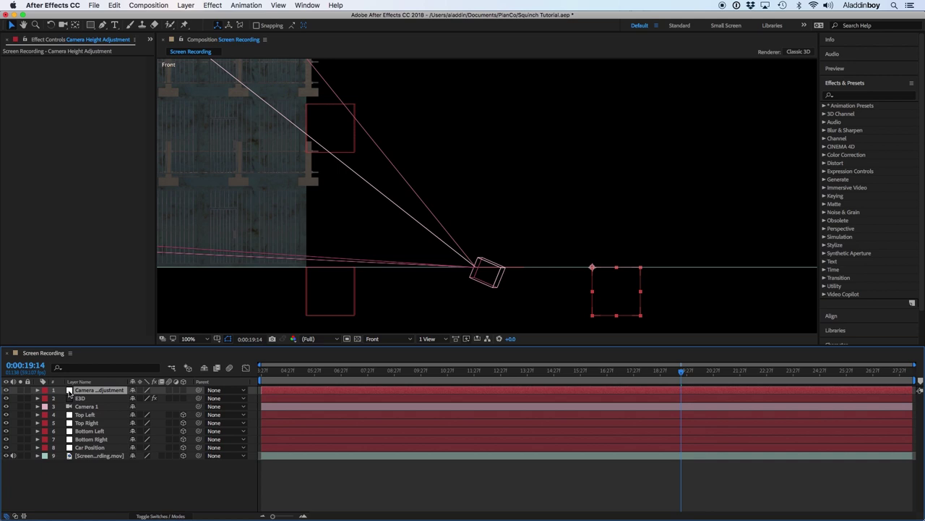
key("p")
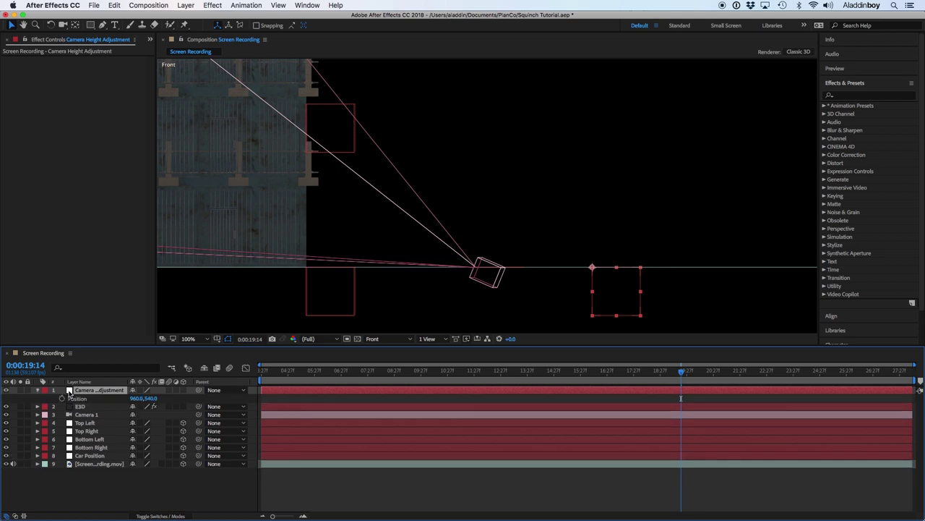
left_click(136, 397)
type("0")
key("Tab")
type("0")
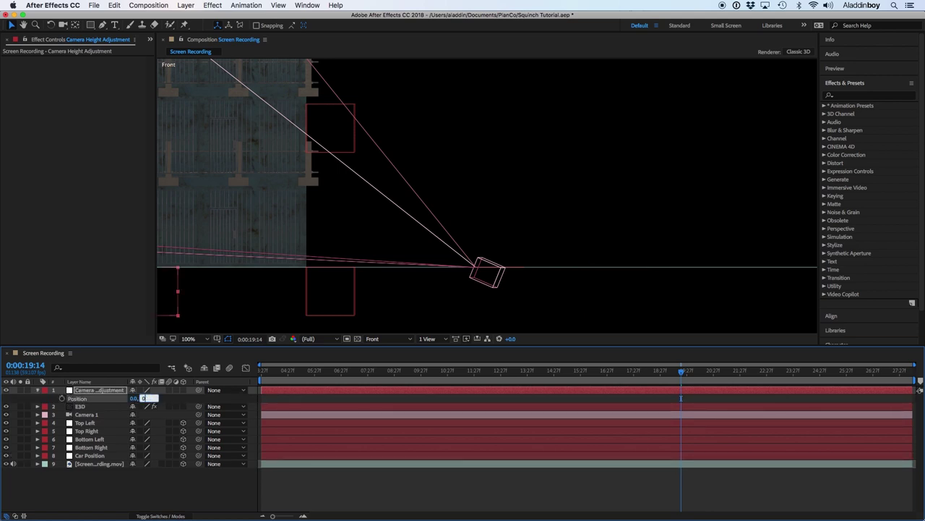
key("Tab")
left_click(99, 501)
Parent Camera 1 to the Camera Height Adjustment null and make the null a 3D layer
left_click(106, 414)
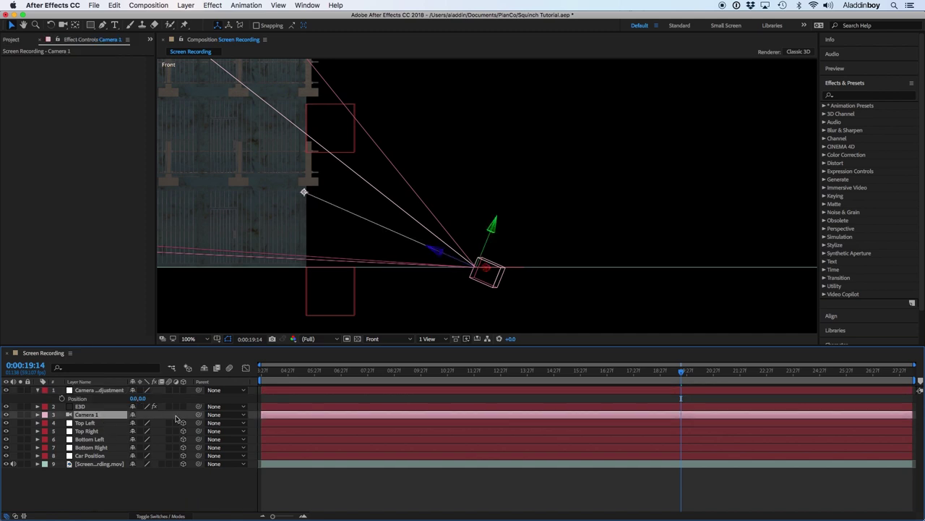
left_click_drag(199, 414, 113, 392)
left_click(184, 391)
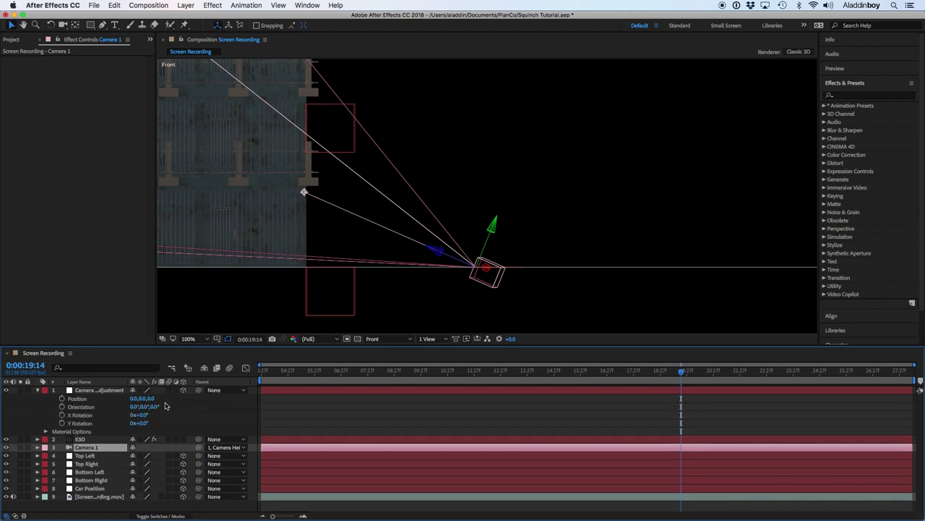
Raise the camera by setting the Camera Height Adjustment null's Y Position to about -75.2, and collapse the layer's properties
mouse_move(143, 400)
left_mouse_down()
mouse_move(221, 401)
mouse_move(128, 406)
mouse_move(143, 409)
left_mouse_up()
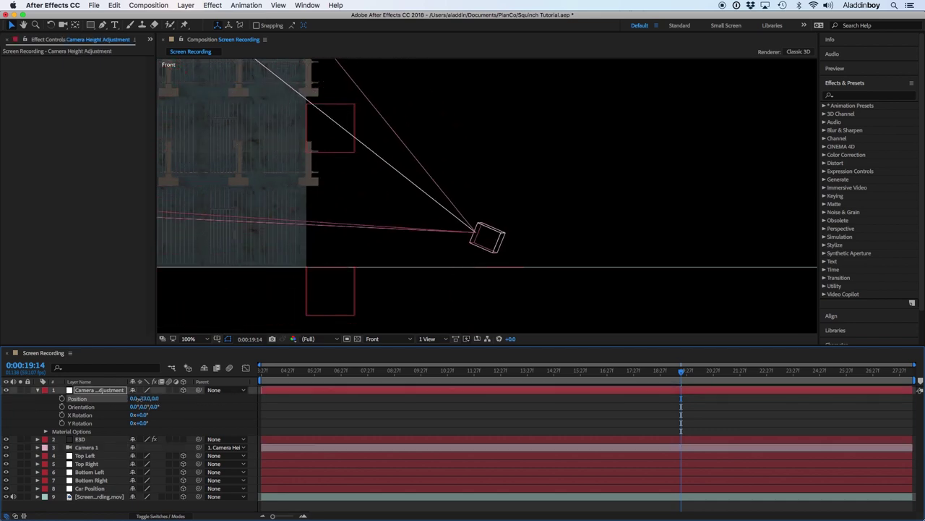
left_click(143, 399)
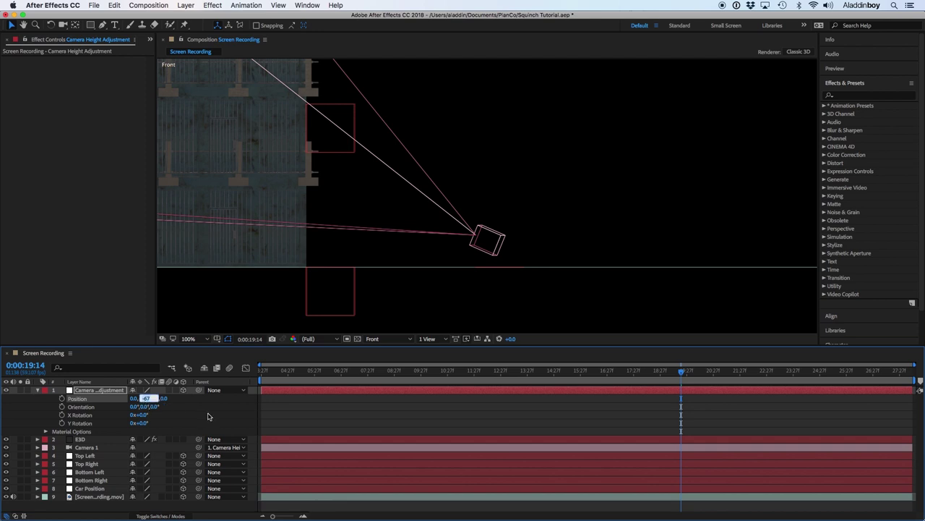
type("-")
key("Return")
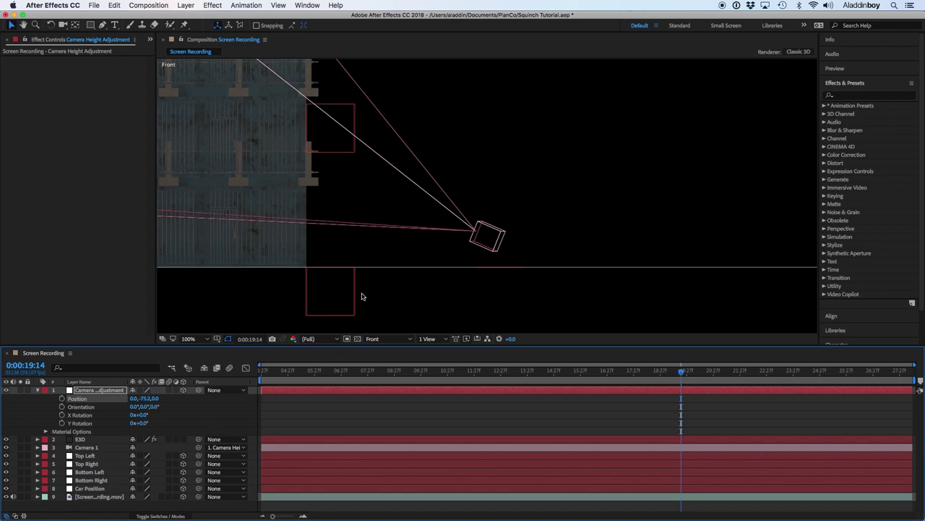
key("comma")
key("u")
Lower Camera 1's Point of Interest to about 363.7, 461.6, -82.3 in the Front view and switch to the Active Camera view
left_click(104, 409)
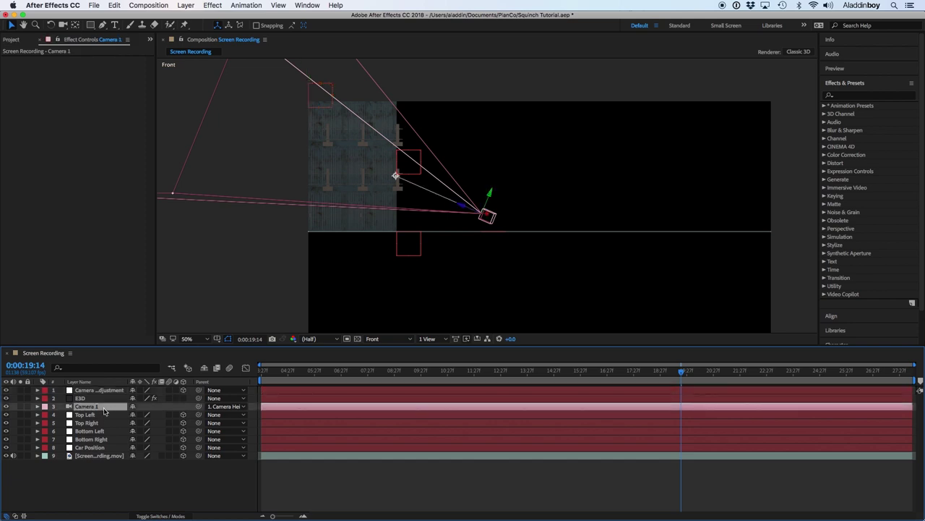
left_click_drag(395, 177, 397, 196)
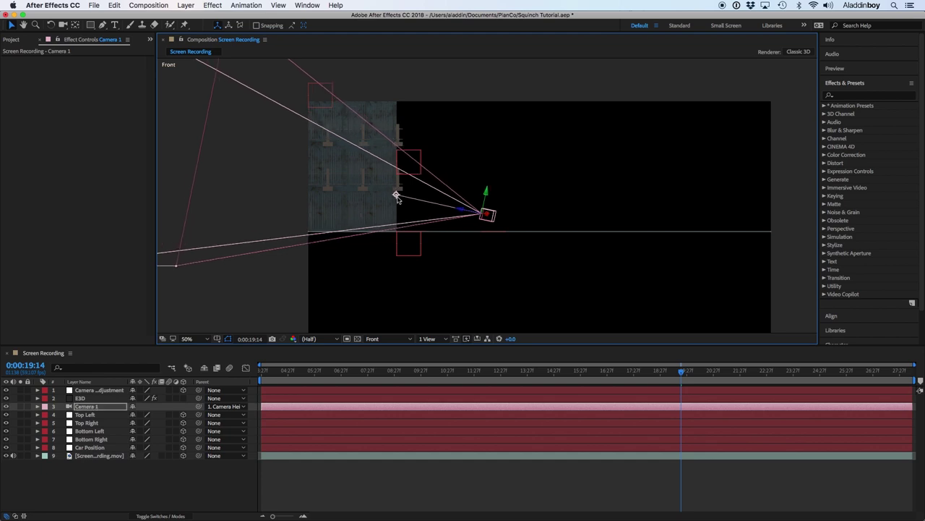
key(".")
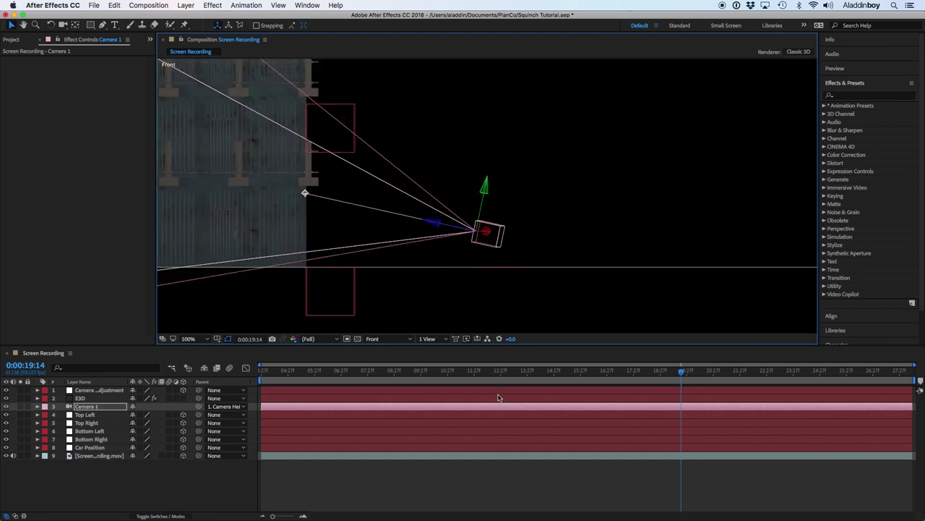
left_click(392, 340)
left_click(394, 348)
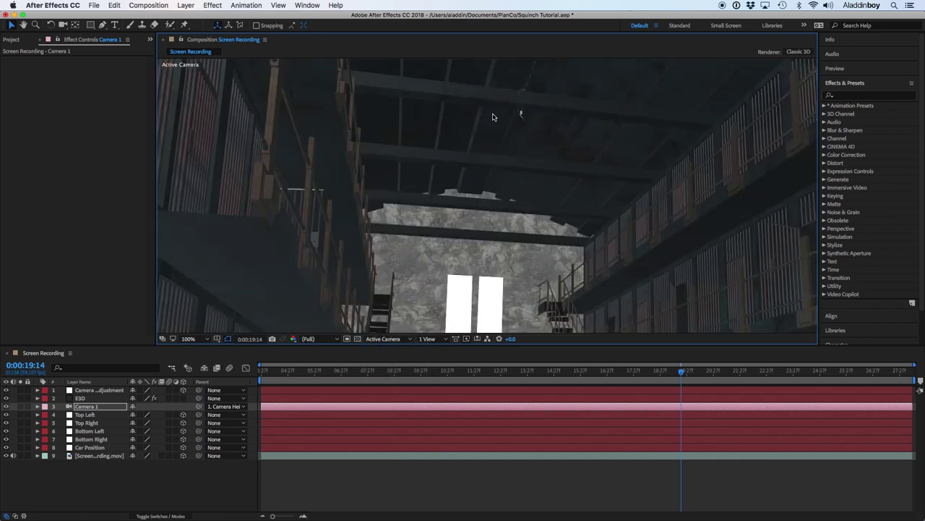
key("comma")
key("comma")
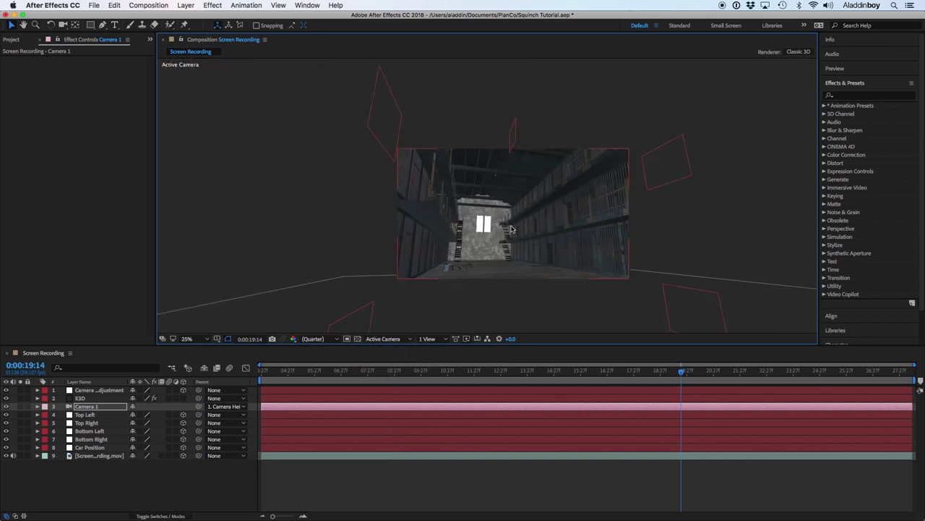
scroll(511, 229, "up", 2)
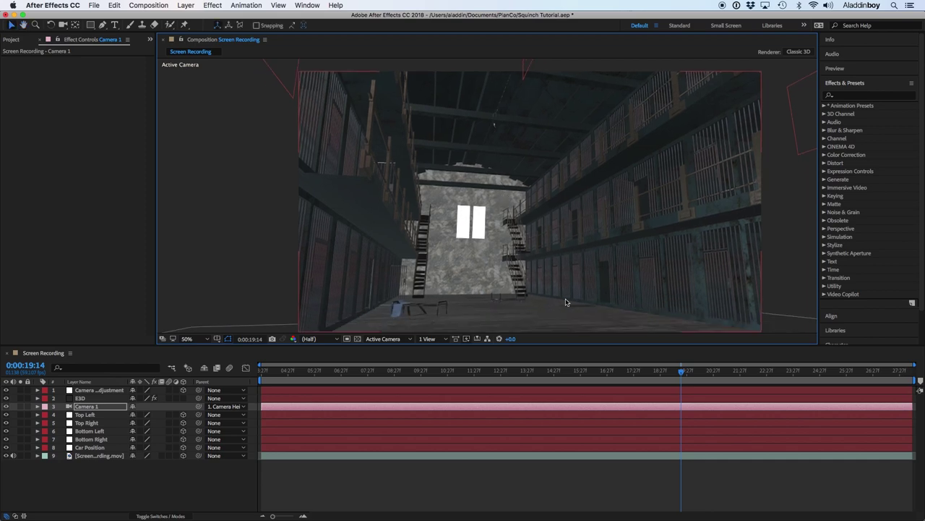
At 0:00:04:55, enable keyframing for Camera 1's Zoom and Point of Interest and set the Zoom to about 3075.3 pixels
left_click_drag(673, 375, 579, 374)
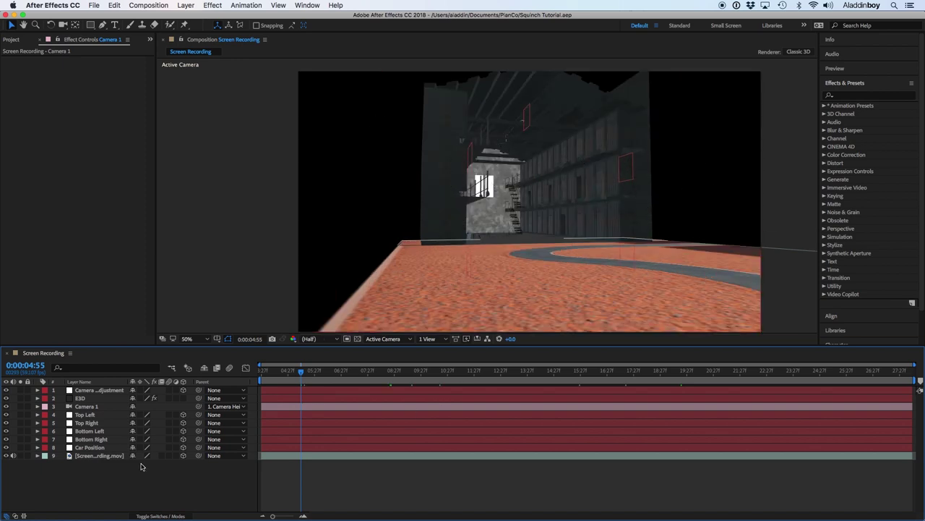
left_click(87, 406)
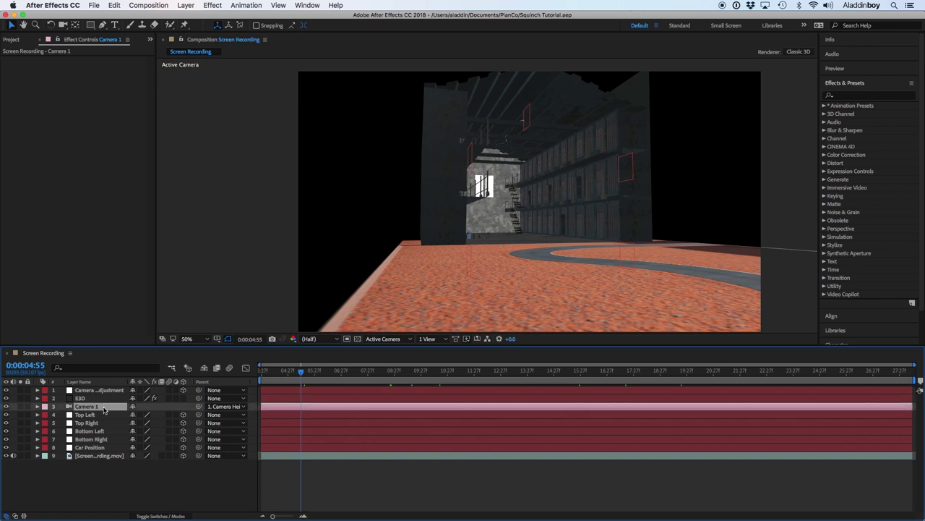
left_click(37, 407)
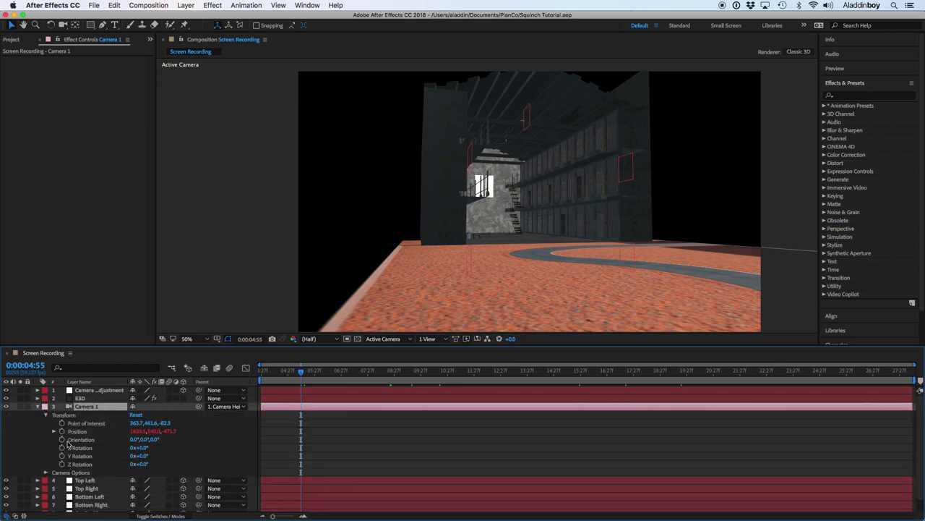
left_click(45, 472)
scroll(121, 466, "down", 3)
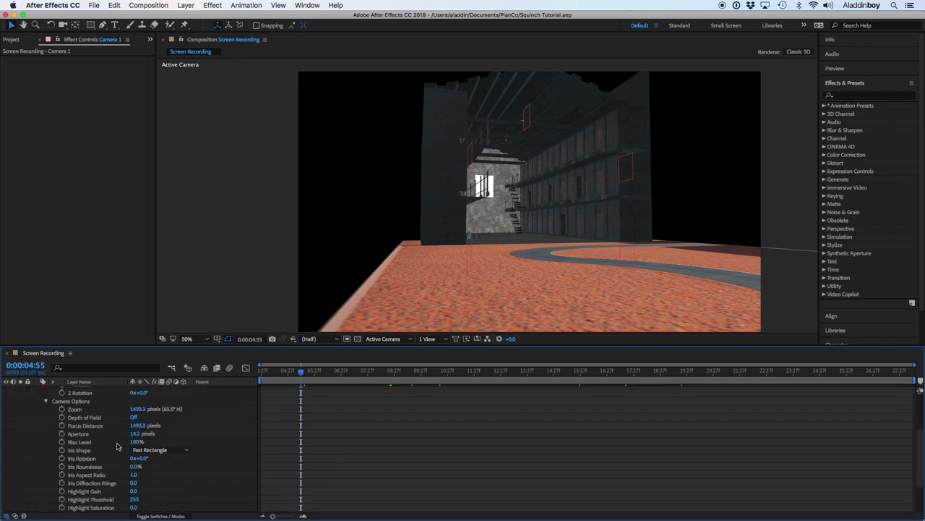
left_click(62, 409)
scroll(84, 467, "up", 5)
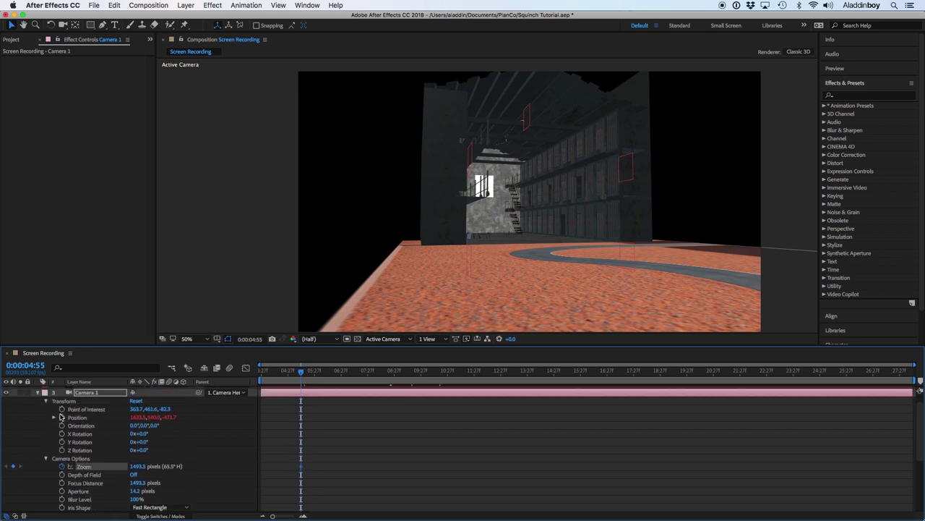
left_click(62, 409)
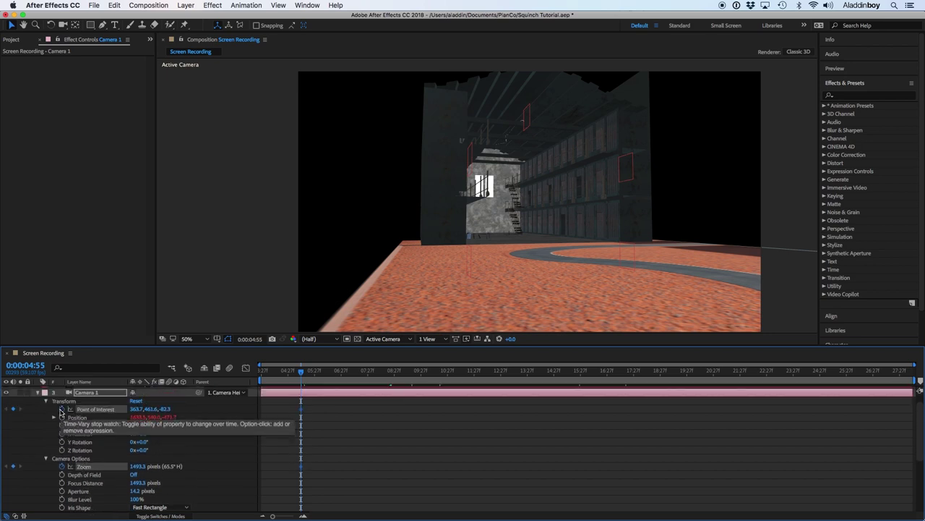
left_click_drag(137, 466, 510, 477)
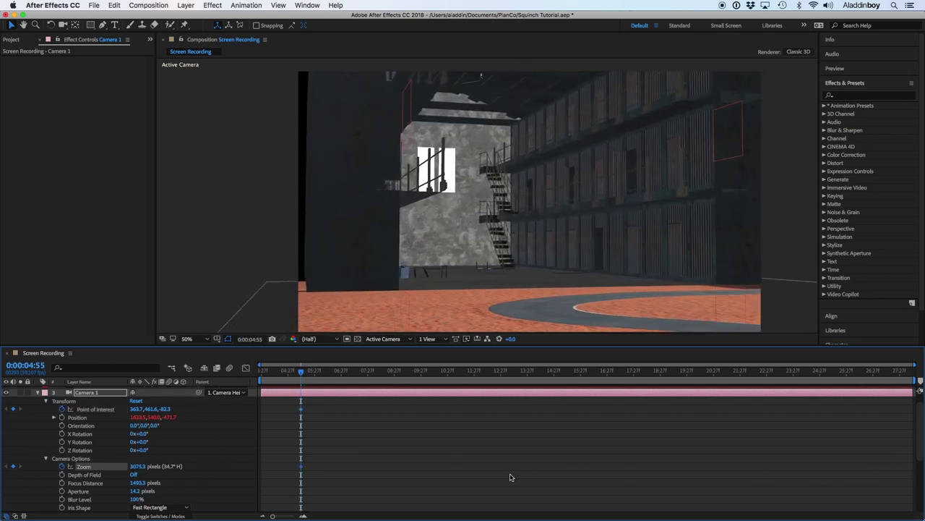
At 0:00:04:55, set Camera 1's Zoom to about 3667.3 pixels and its Point of Interest to about 363.7, 435.6, -82.3
left_click_drag(137, 466, 415, 451)
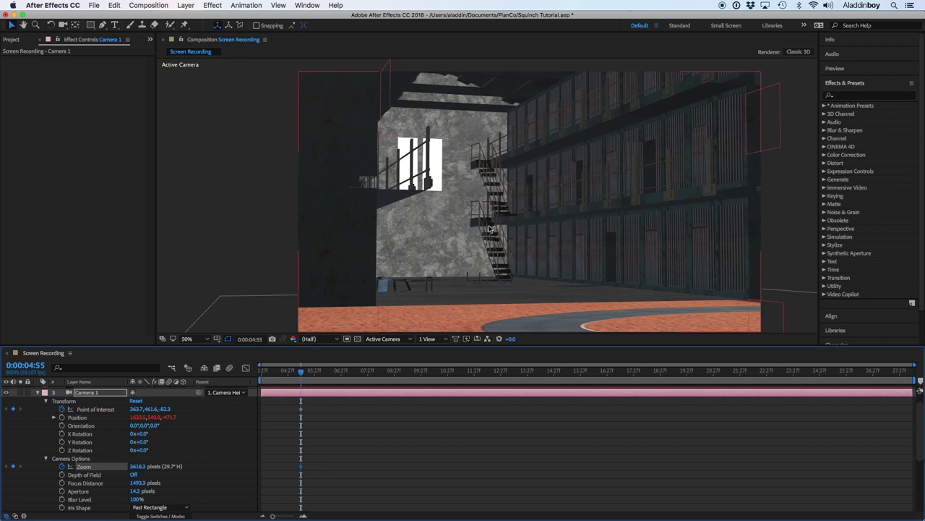
key("h")
left_click_drag(482, 243, 450, 238)
key("v")
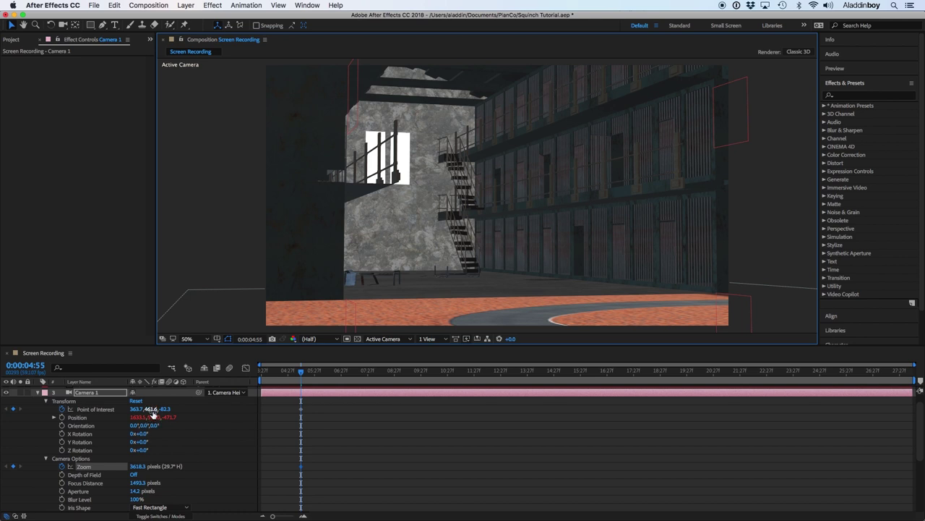
left_click_drag(150, 408, 132, 409)
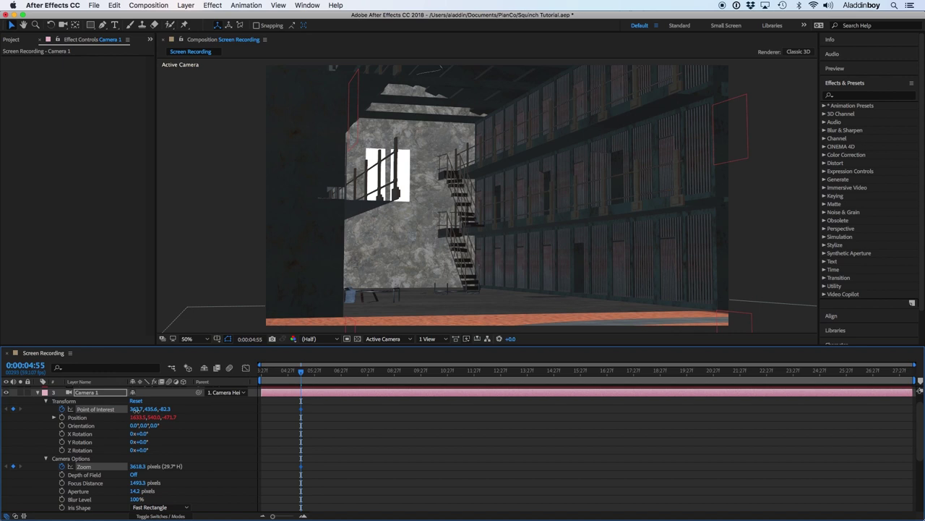
left_click_drag(135, 466, 156, 466)
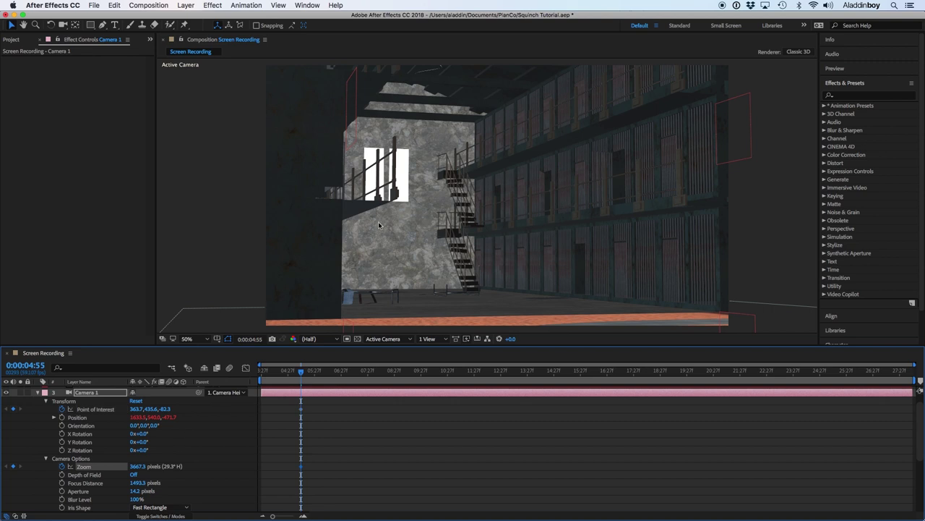
left_click_drag(455, 170, 431, 163)
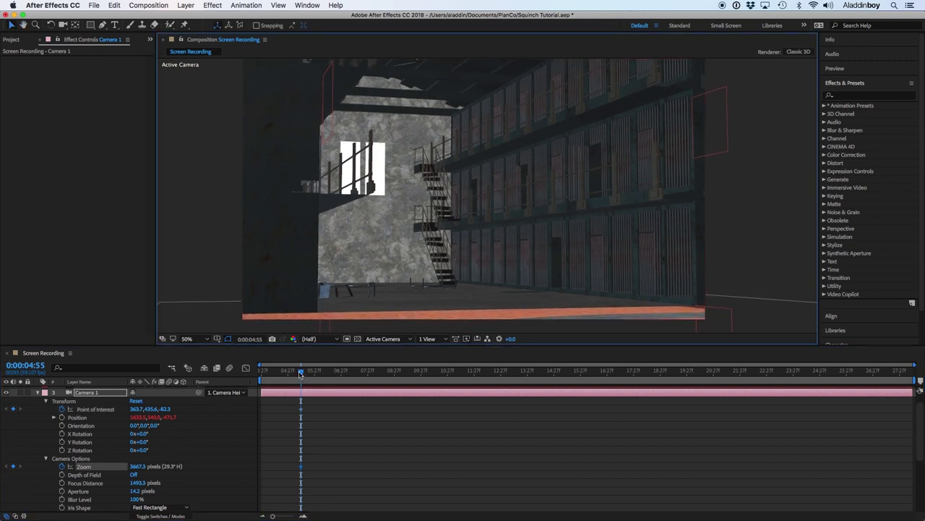
At 0:00:06:35, keyframe Camera 1's Point of Interest at about 490.7, 456.6, -82.3 and review the following seconds
left_click_drag(301, 373, 343, 373)
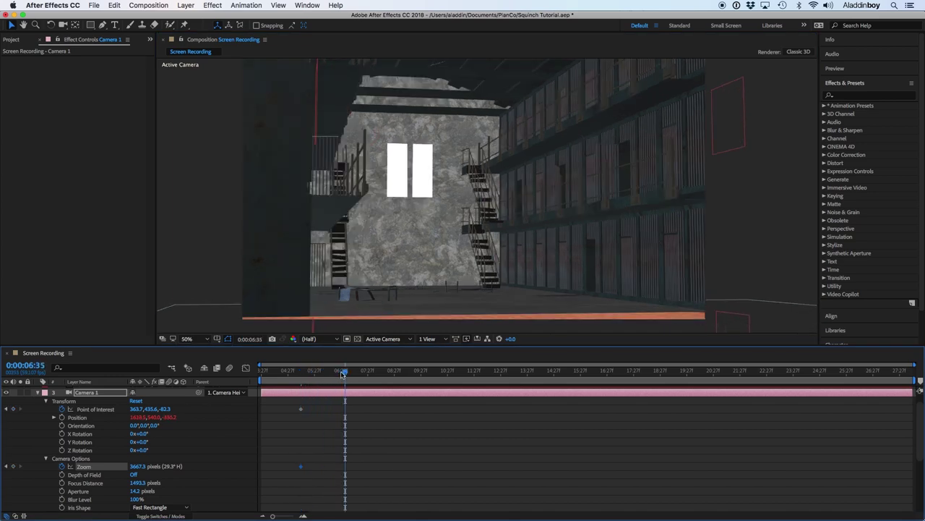
left_click_drag(137, 409, 166, 409)
left_click_drag(325, 373, 381, 372)
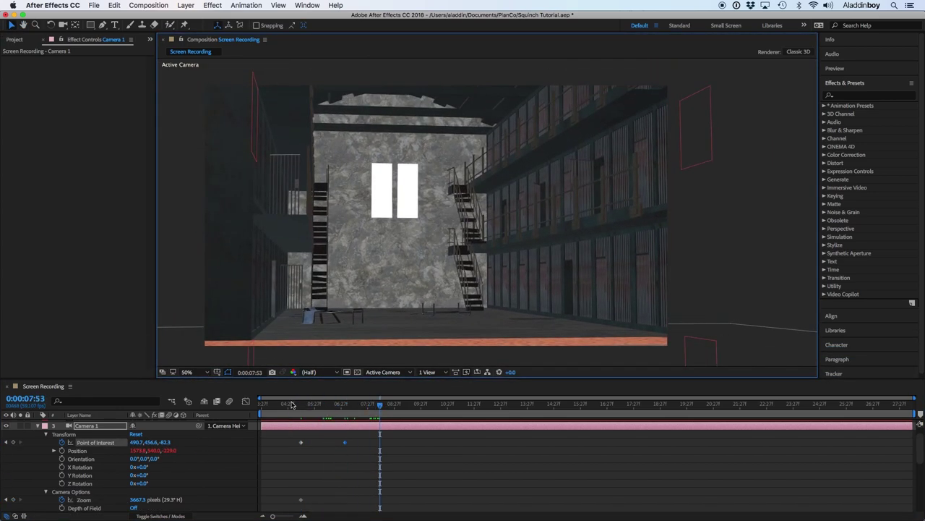
left_click_drag(378, 409, 334, 408)
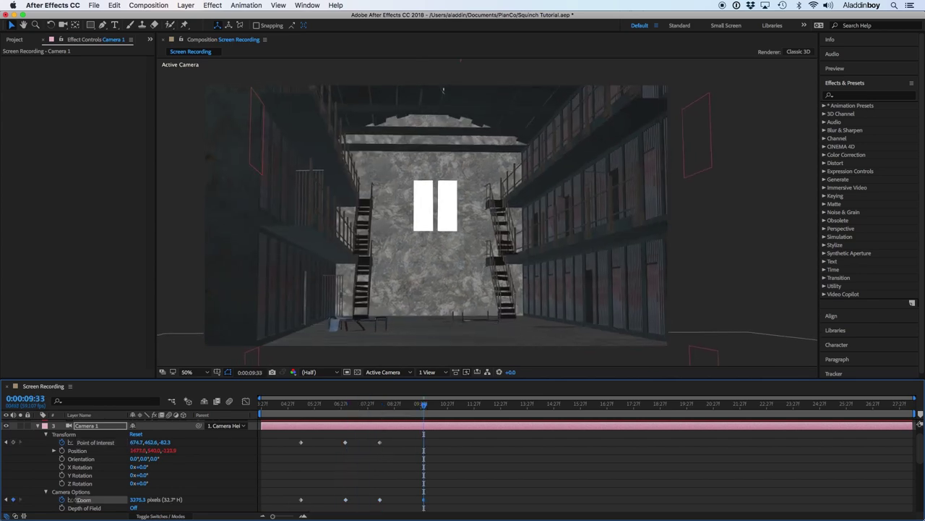
Adjust Camera 1's Point of Interest at 0:00:09:33 to about 674.7, 473.6, -53.3 and add a keyframe for it between 0:00:04:55 and 0:00:06:35
mouse_move(138, 442)
left_mouse_down()
mouse_move(170, 442)
mouse_move(130, 442)
left_mouse_up()
left_click(84, 499)
left_click_drag(424, 406, 320, 407)
left_click_drag(137, 442, 204, 440)
Keyframe progressively lower Camera 1 Zoom values from 0:00:10:45 to before 0:00:14:46, shifting the Point of Interest's Y and Z to reframe the hall
left_click_drag(321, 406, 456, 407)
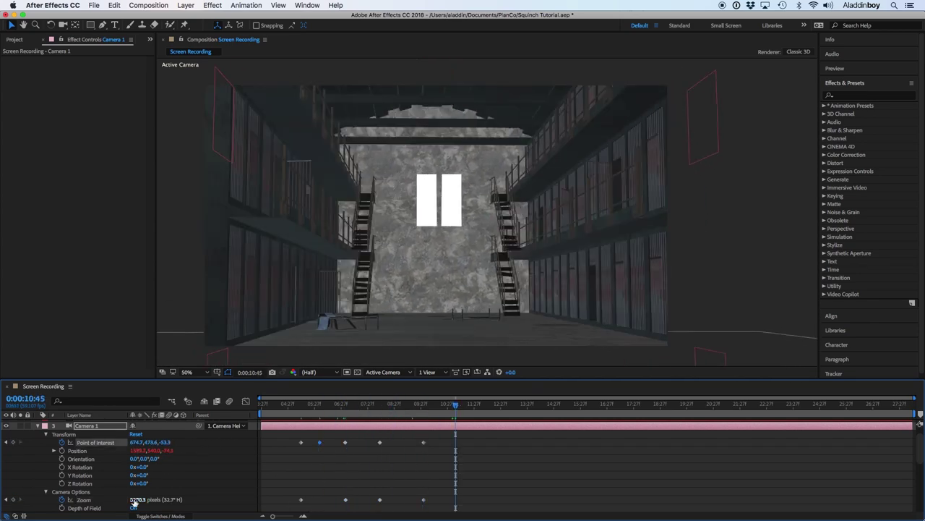
left_click_drag(134, 500, 108, 500)
left_click_drag(455, 405, 489, 406)
left_click_drag(138, 499, 116, 499)
left_click_drag(167, 441, 181, 442)
left_click_drag(489, 406, 534, 405)
left_click_drag(138, 500, 116, 499)
left_click_drag(153, 442, 163, 442)
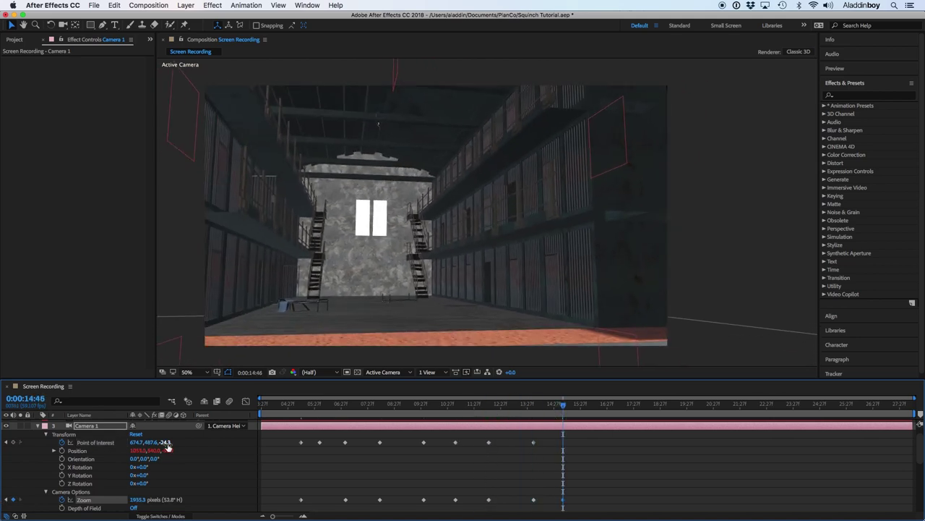
Reduce the Point of Interest's Z at 0:00:14:46 and keyframe a lower Zoom about one second further along
mouse_move(165, 442)
left_mouse_down()
mouse_move(122, 443)
mouse_move(152, 442)
left_mouse_up()
left_click(589, 405)
left_click_drag(142, 499, 41, 499)
Set the Point of Interest to about 674.7, 499.6, -138.3 at 0:00:17:04, and keyframe a lower Zoom and Point of Interest Z at 0:00:17:50
left_click(624, 406)
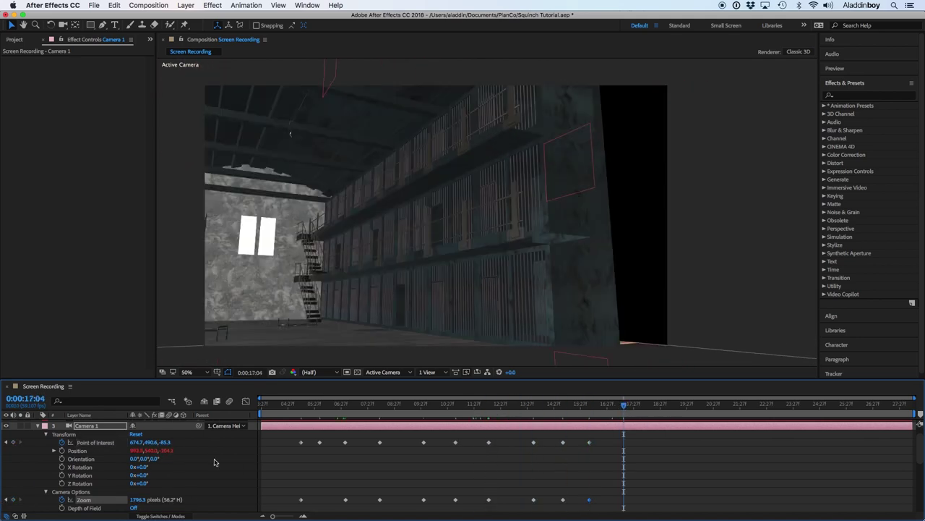
left_click_drag(166, 442, 151, 445)
left_click_drag(141, 499, 120, 499)
left_click_drag(146, 443, 151, 444)
left_click_drag(624, 407, 644, 410)
left_click_drag(138, 499, 127, 500)
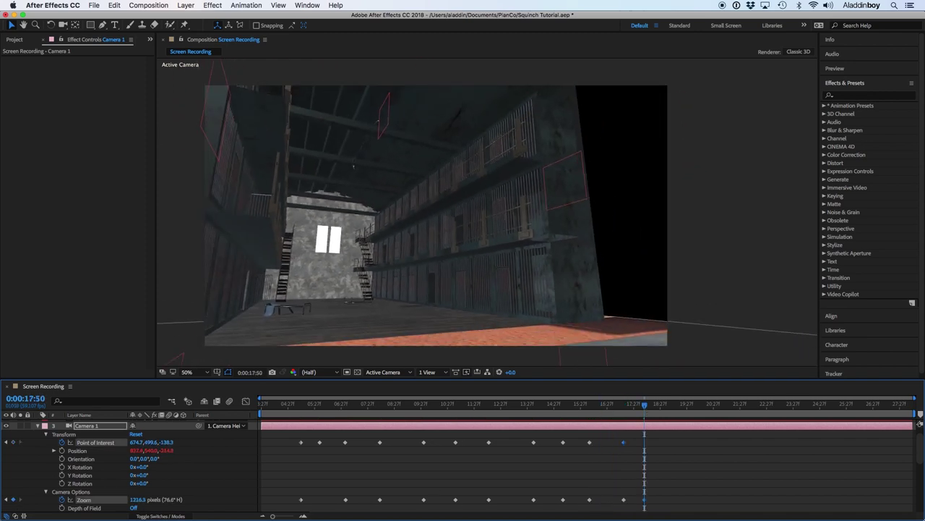
left_click_drag(166, 443, 151, 443)
Around 0:00:18:57, keyframe Camera 1's Zoom at about 1037.3 pixels and its Point of Interest at about 590.7, 499.6, -139.3
left_click(672, 405)
mouse_move(139, 500)
left_mouse_down()
mouse_move(120, 500)
mouse_move(130, 499)
left_mouse_up()
mouse_move(671, 405)
left_mouse_down()
mouse_move(682, 405)
mouse_move(674, 405)
left_mouse_up()
left_click_drag(137, 442, 48, 442)
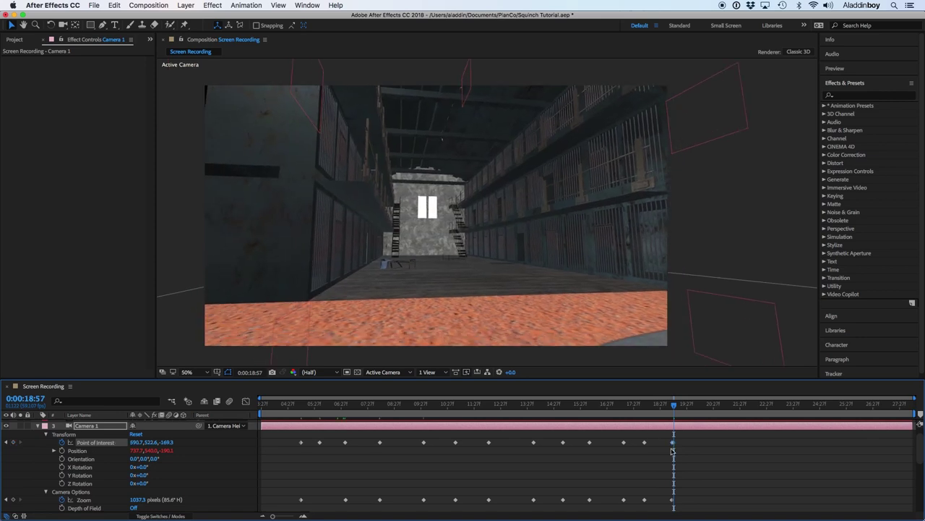
left_click_drag(166, 441, 188, 441)
mouse_move(150, 442)
left_mouse_down()
mouse_move(101, 442)
mouse_move(151, 443)
left_mouse_up()
Keyframe Camera 1's Point of Interest and a lower Zoom midway between 0:00:18:57 and 0:00:20:27
left_click_drag(674, 407, 714, 412)
left_click_drag(136, 442, 14, 442)
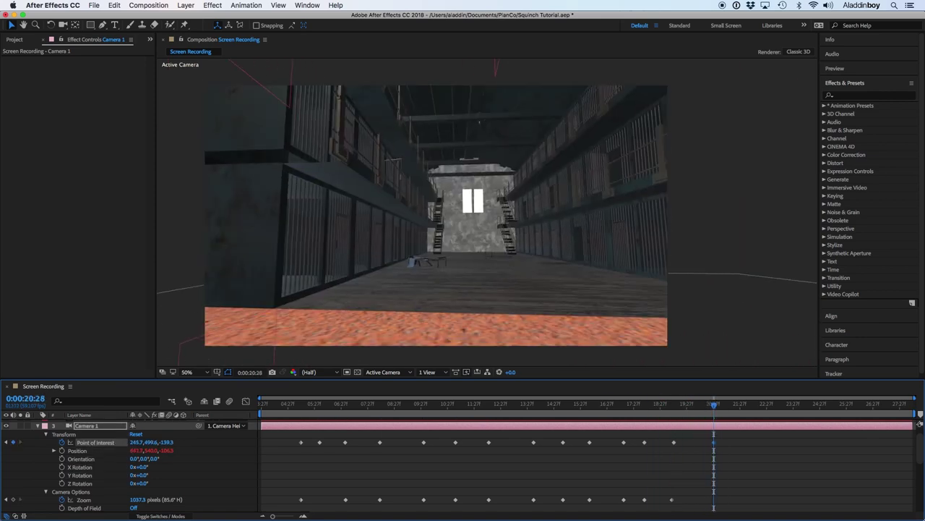
left_click(693, 405)
left_click_drag(136, 442, 217, 441)
left_click_drag(138, 500, 43, 500)
At 0:00:20:27, keyframe Camera 1's Zoom at about 817.3 pixels and readjust its Point of Interest
left_click(713, 405)
left_click_drag(150, 442, 181, 441)
left_click_drag(137, 500, 72, 500)
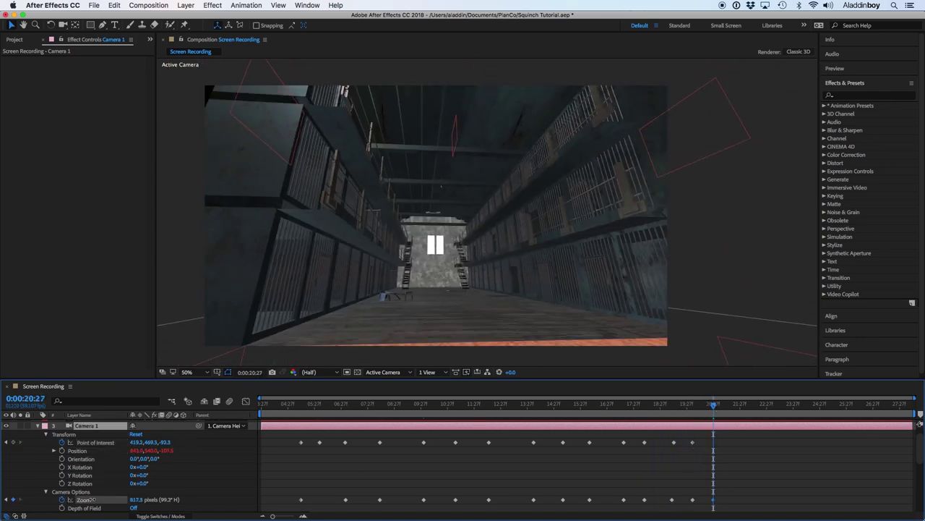
left_click_drag(136, 442, 167, 443)
Keyframe Point of Interest and Zoom shortly after 0:00:20:27 and at 0:00:21:54, setting the latter to about 419.2, 477.3, -2.3 and 598.3 pixels
left_click_drag(712, 409, 723, 409)
left_click_drag(165, 443, 184, 442)
left_click_drag(137, 499, 111, 499)
left_click_drag(723, 405, 752, 405)
left_click_drag(136, 500, 111, 500)
left_click_drag(165, 442, 169, 441)
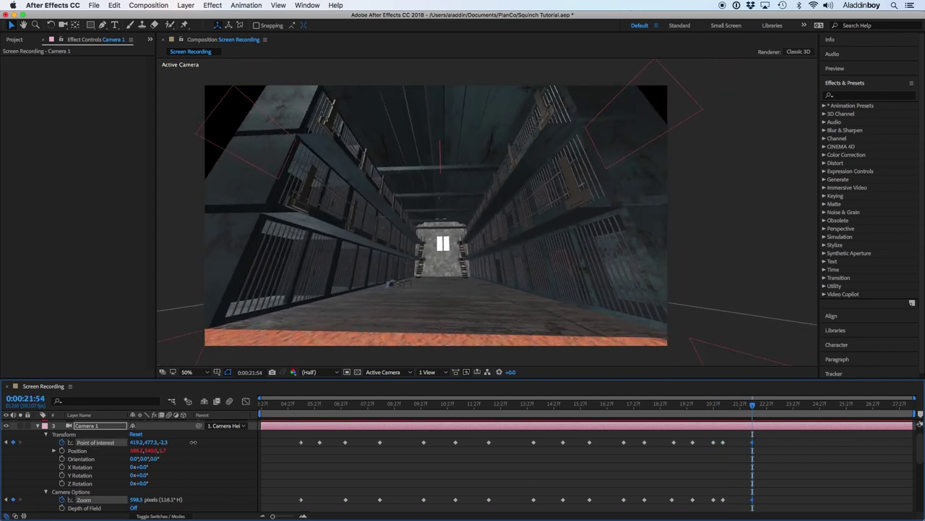
Add a Point of Interest keyframe just before 0:00:21:54, and keyframe Point of Interest and Zoom at 0:00:22:26
left_click_drag(733, 404, 741, 404)
left_click_drag(166, 442, 162, 441)
left_click_drag(741, 405, 767, 405)
left_click_drag(137, 500, 55, 504)
left_click_drag(151, 442, 181, 443)
left_click_drag(137, 499, 194, 500)
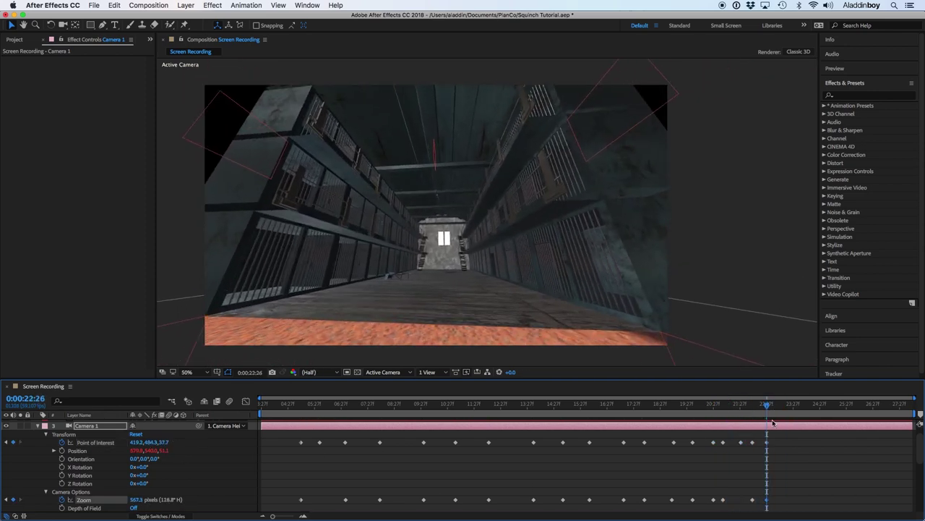
Keyframe Camera 1's Point of Interest Z and Zoom at two points between 0:00:22:26 and 0:00:24:39, moving Z to about 124.7
left_click_drag(767, 405, 785, 405)
mouse_move(165, 442)
left_mouse_down()
mouse_move(186, 441)
mouse_move(167, 442)
left_mouse_up()
left_click_drag(137, 500, 158, 500)
left_click_drag(785, 405, 806, 406)
left_click_drag(165, 442, 182, 442)
left_click_drag(141, 500, 135, 499)
Keyframe Camera 1's Zoom and Point of Interest Y at 0:00:24:39, and readjust the Point of Interest's Y about a second further along
left_click_drag(806, 406, 826, 407)
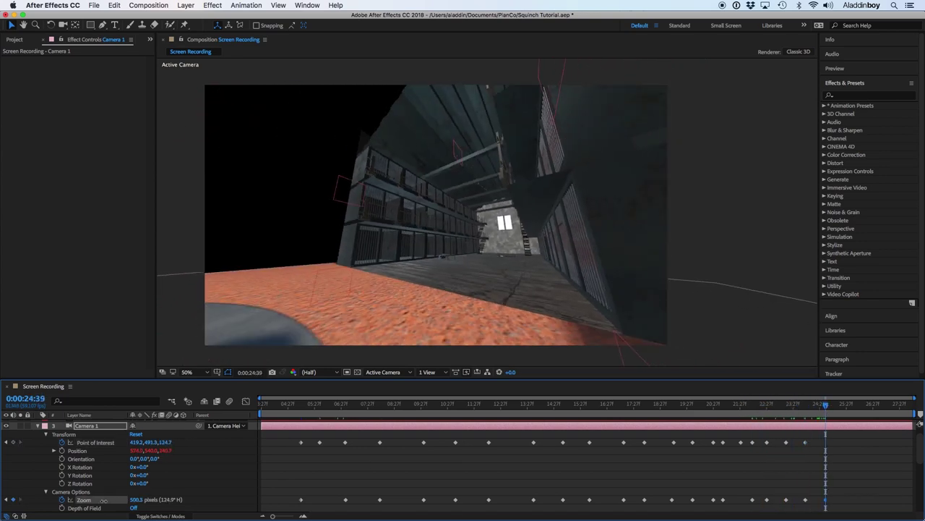
left_click_drag(151, 442, 140, 441)
left_click_drag(137, 499, 78, 500)
left_click_drag(825, 405, 848, 406)
left_click_drag(151, 441, 139, 442)
Keyframe Zoom at about 626.3 pixels and a lower Point of Interest Y at 0:00:26:11, and continue both adjustments with keyframes before 0:00:27:42
left_click_drag(848, 406, 866, 406)
left_click_drag(137, 499, 177, 500)
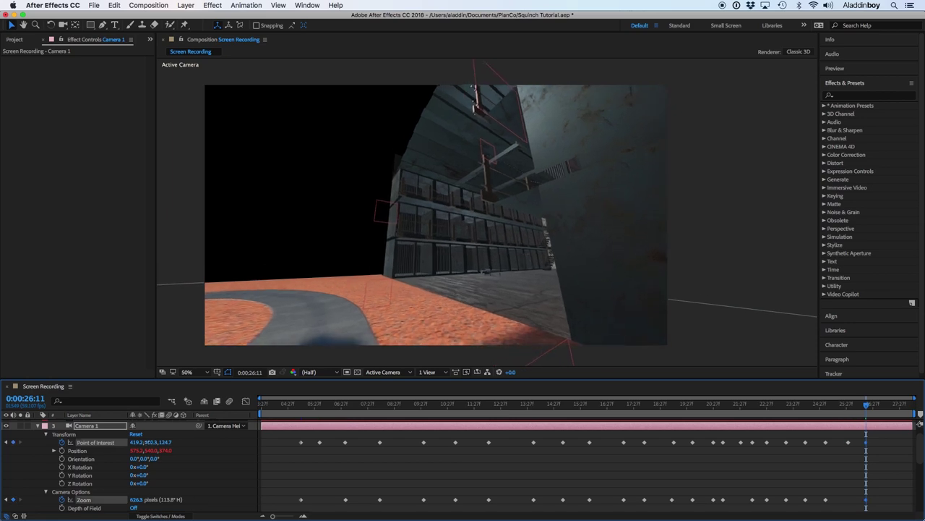
left_click_drag(151, 442, 146, 442)
left_click_drag(866, 406, 885, 406)
left_click_drag(137, 500, 216, 500)
left_click_drag(151, 442, 145, 442)
left_click_drag(136, 499, 217, 499)
At 0:00:27:42, keyframe Zoom at about 905.3 pixels and Point of Interest at about 419.2, 434.3, 124.7, and adjust the Zoom at the end
left_click_drag(884, 405, 906, 406)
left_click_drag(137, 500, 190, 499)
left_click_drag(151, 442, 145, 441)
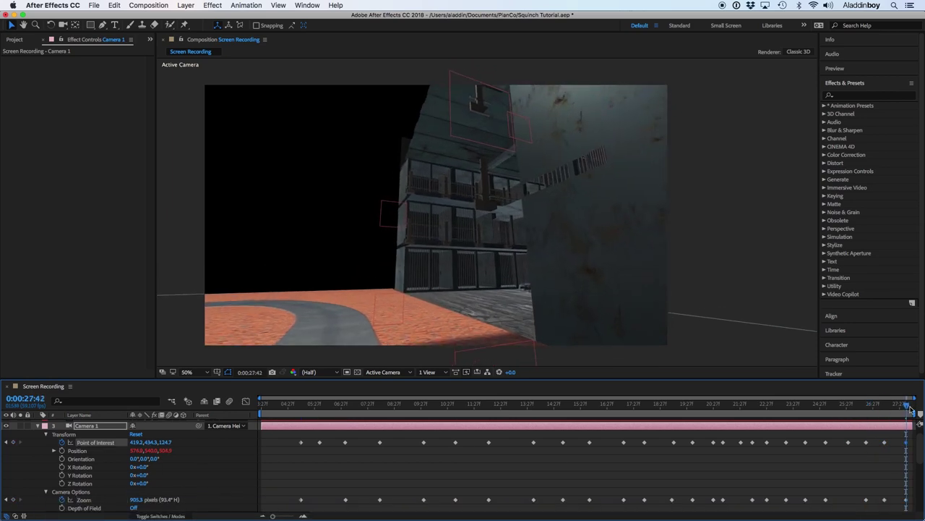
left_click_drag(906, 406, 913, 406)
left_click_drag(137, 499, 141, 500)
Check where the Top Right, Bottom Left and Bottom Right nulls sit in the camera frame at 0:00:18:35
left_click_drag(911, 406, 664, 413)
scroll(108, 462, "down", 10)
left_click(87, 473)
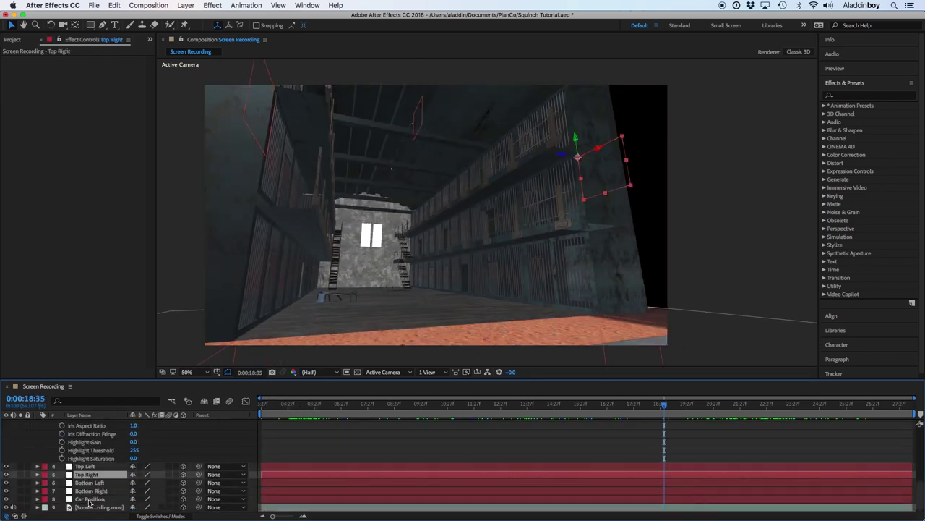
left_click(90, 482)
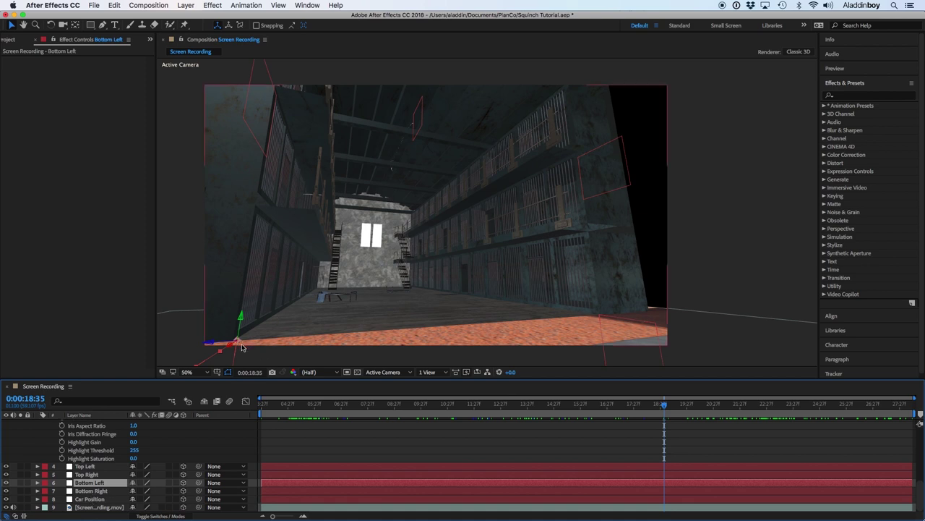
left_click(105, 490)
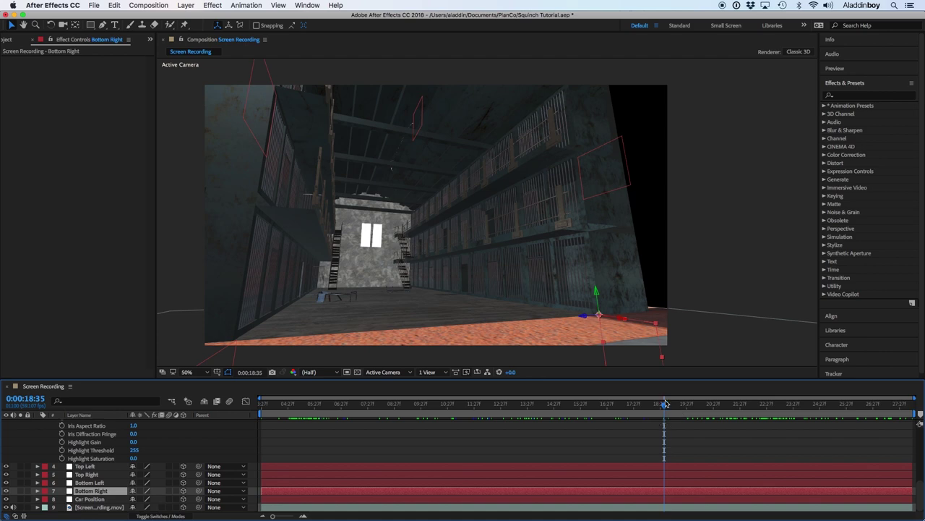
Keyframe Camera 1's Zoom at about 520.6 pixels at 0:00:25:30 to reframe the Bottom Right null, and check the neighbouring frames
left_click_drag(666, 404, 841, 412)
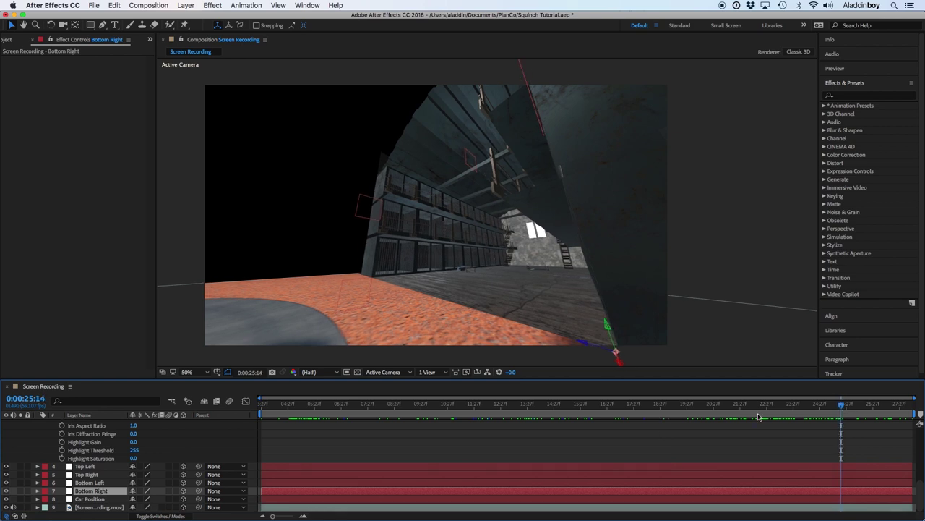
scroll(197, 446, "up", 5)
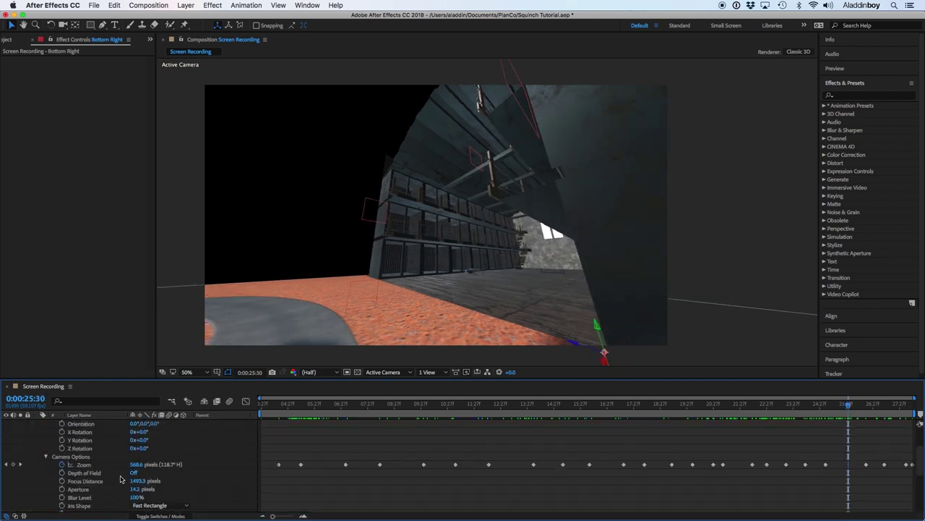
left_click_drag(138, 467, 115, 464)
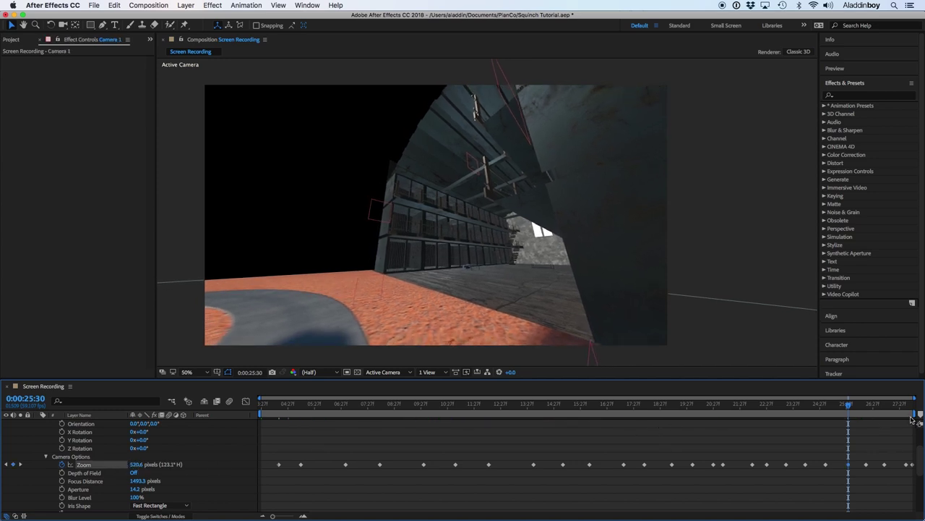
left_click(842, 407)
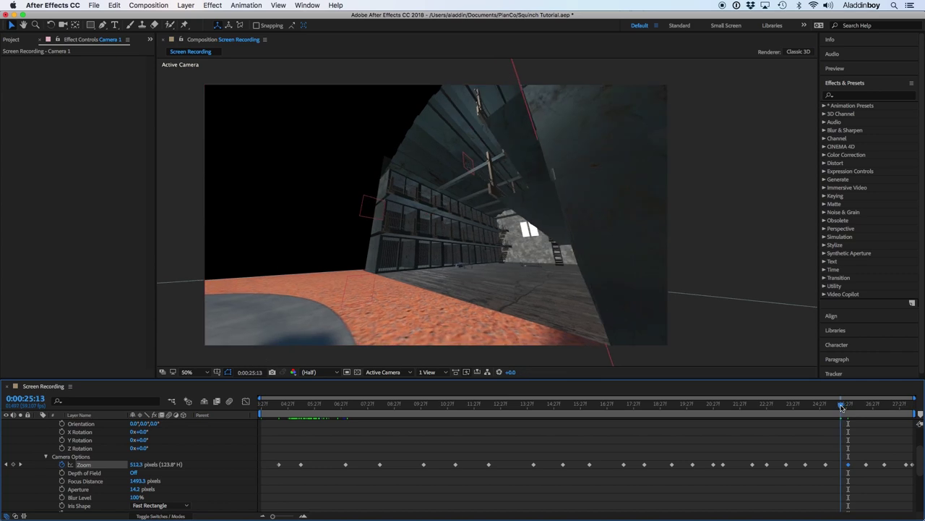
left_click_drag(841, 407, 836, 407)
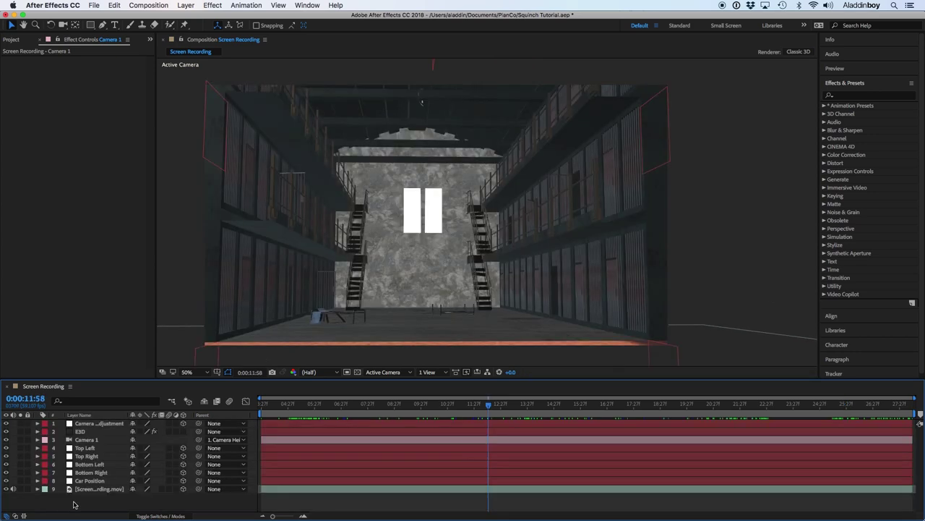
Create a new adjustment layer in the composition and rename it Squinch
right_click(73, 504)
mouse_move(178, 414)
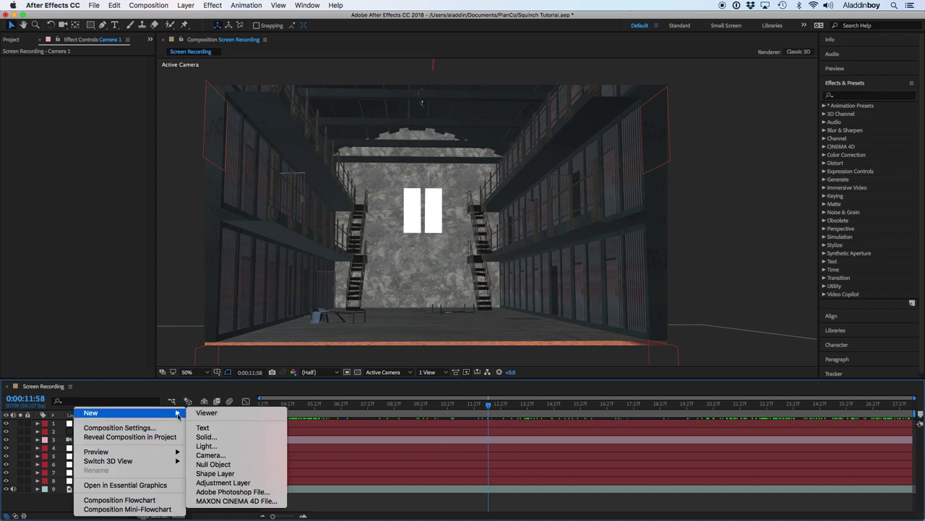
left_click(231, 482)
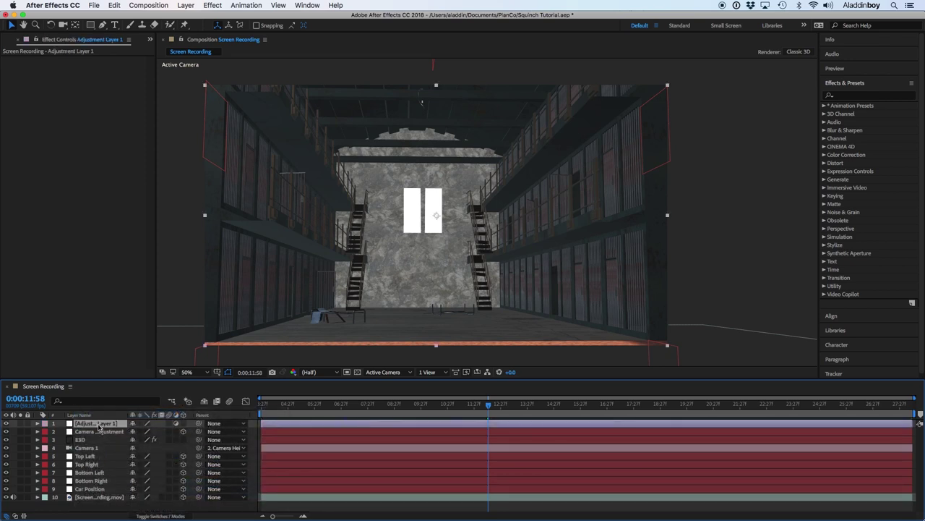
type("Squinch")
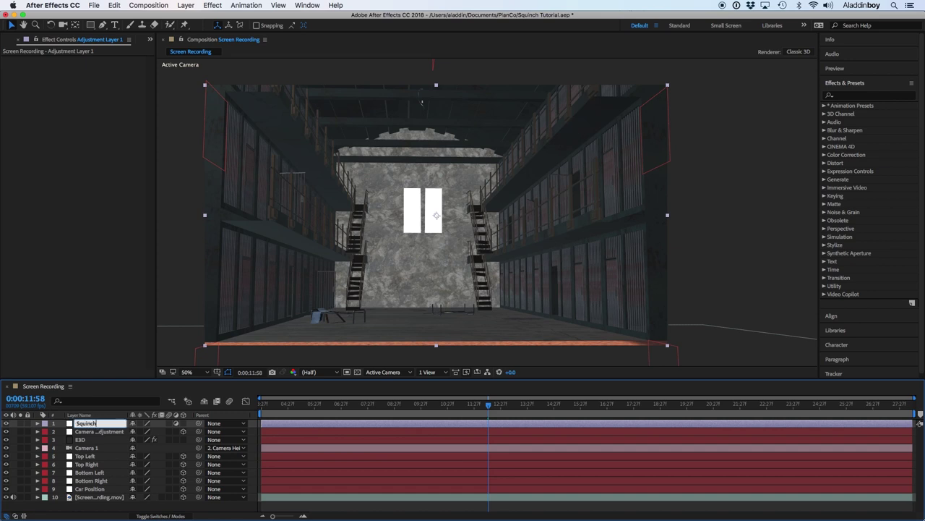
key("Return")
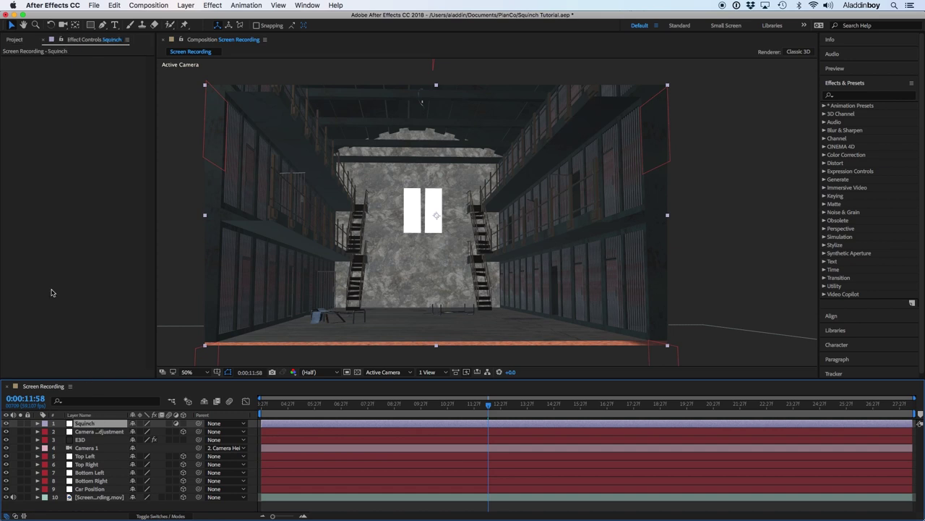
Apply the CC Power Pin distortion effect to the Squinch layer
left_click(211, 6)
mouse_move(255, 105)
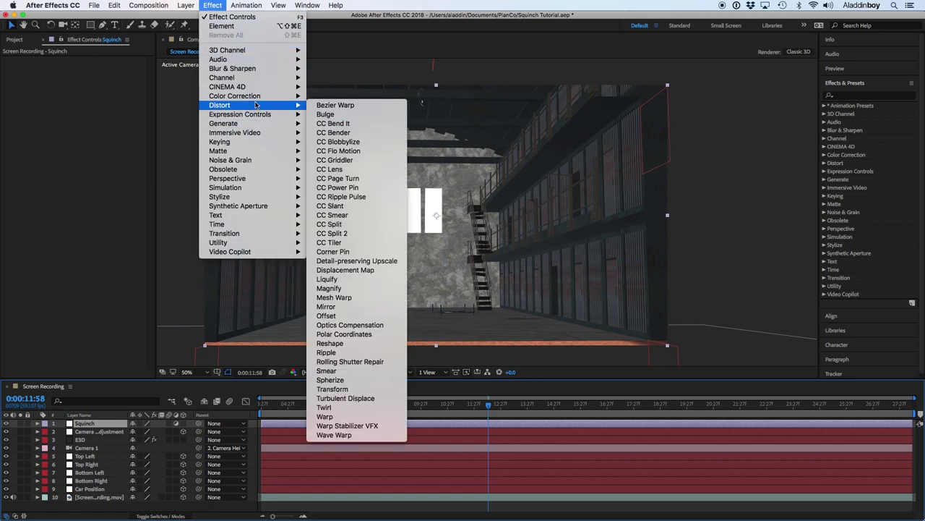
left_click(368, 189)
Move the CC Power Pin's Top Left corner to 188, 212 and enable Unstretch
left_click_drag(205, 85, 284, 152)
left_click_drag(350, 153, 251, 140)
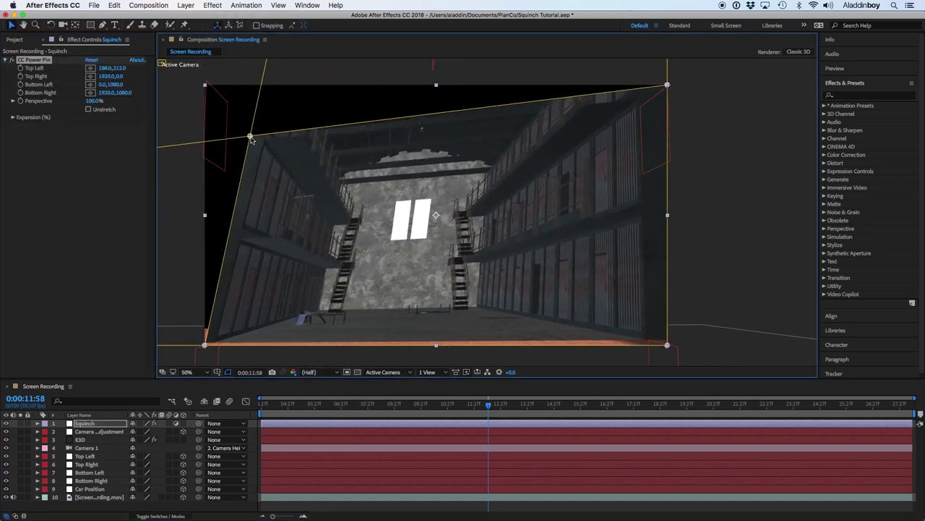
left_click(88, 110)
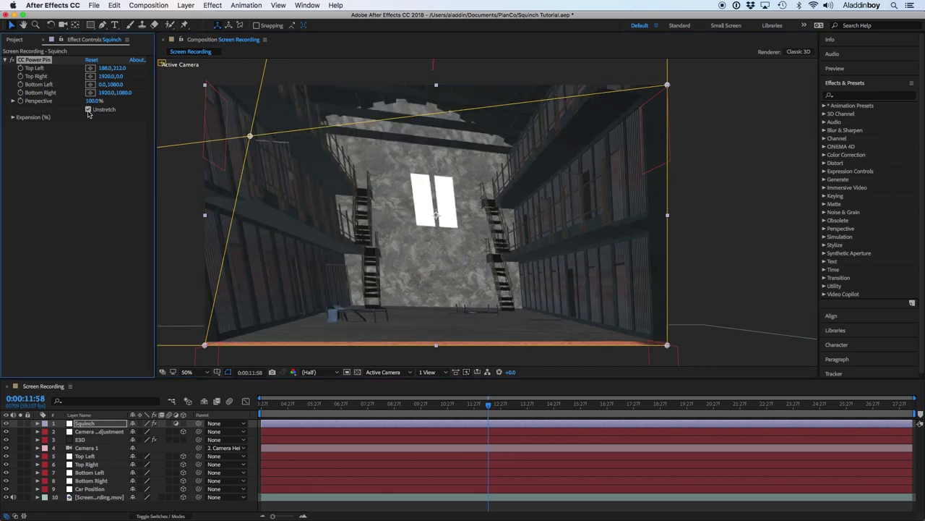
Turn off Unstretch and reset the CC Power Pin's corners on the Squinch layer to their defaults
mouse_move(255, 144)
left_mouse_down()
mouse_move(278, 156)
mouse_move(248, 115)
mouse_move(246, 133)
left_mouse_up()
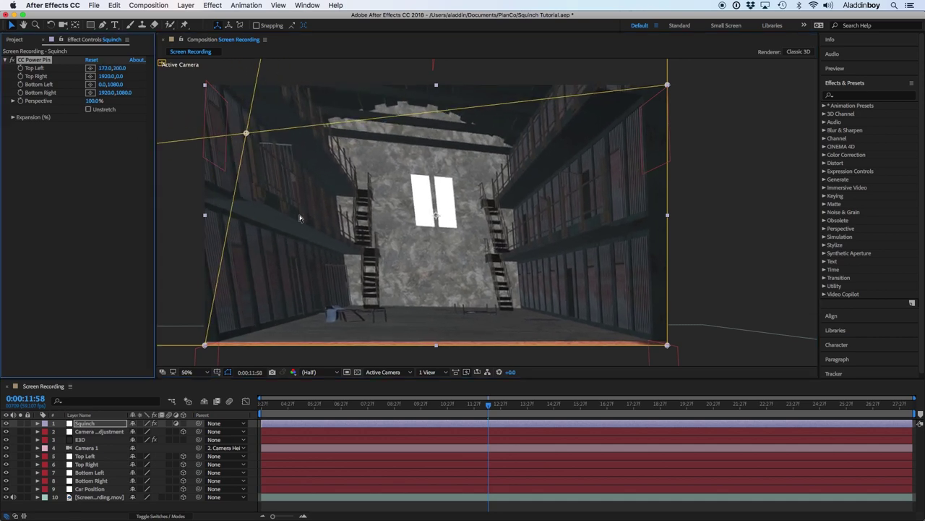
left_click(98, 110)
left_click(12, 60)
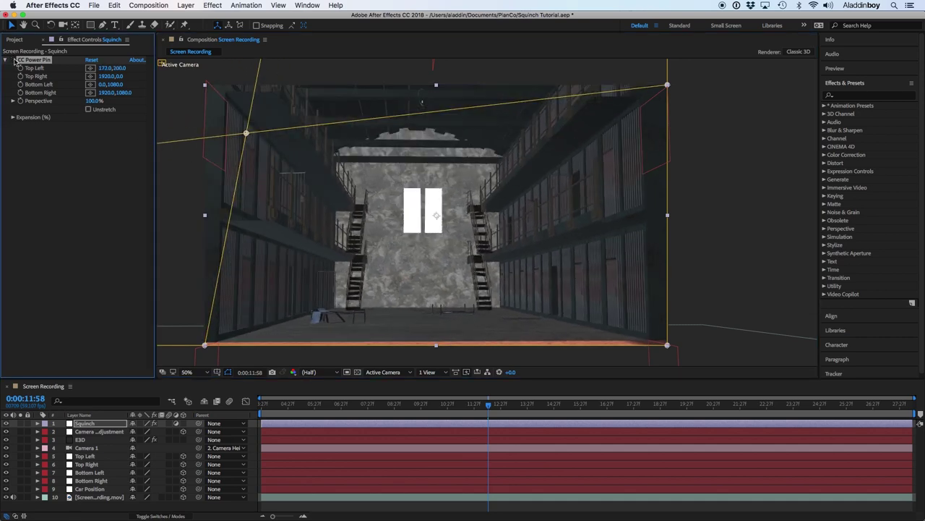
left_click(92, 59)
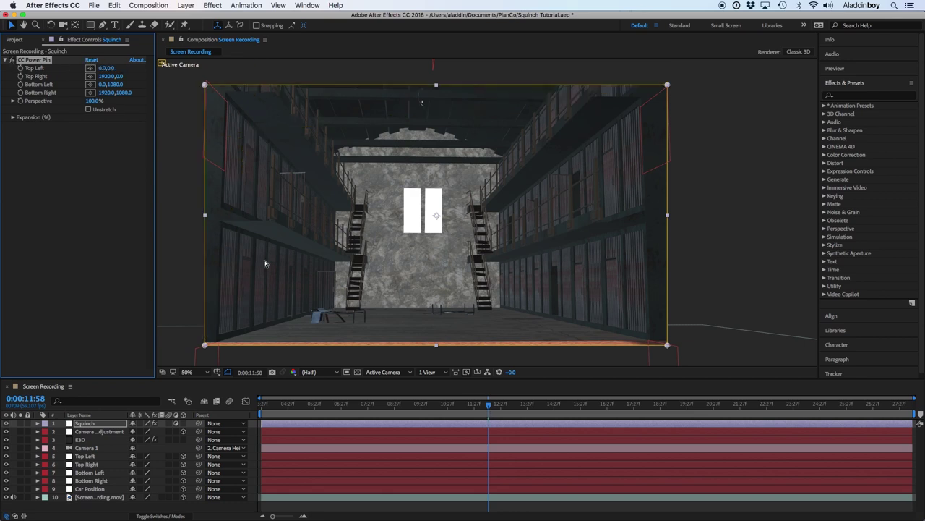
Try the CC Power Pin's Top Left corner at 378, 234, compare it with the Top Right null's Position, and reset the effect
left_click_drag(206, 86, 276, 142)
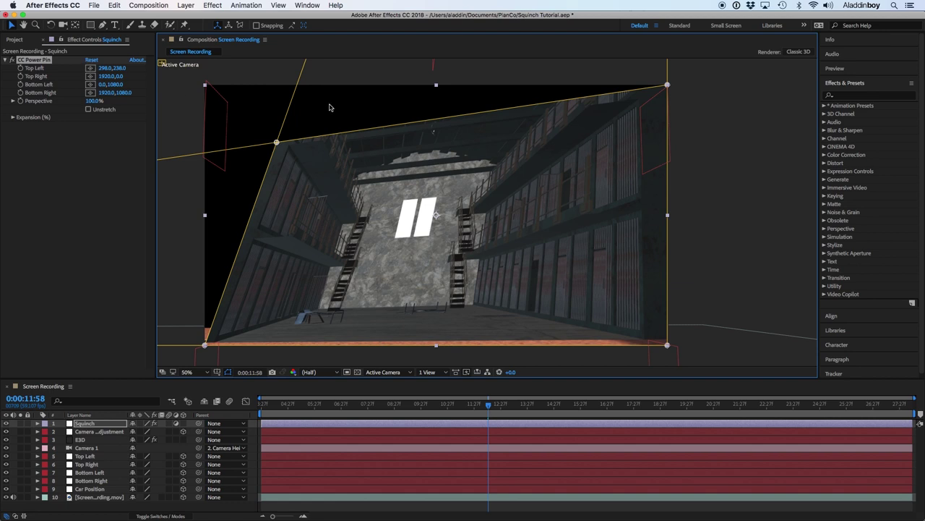
left_click_drag(276, 141, 296, 141)
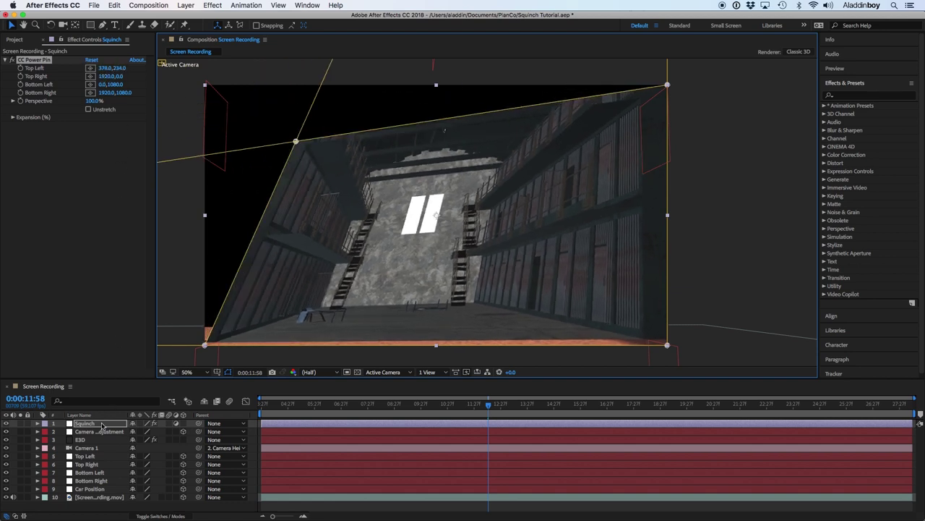
left_click(87, 464)
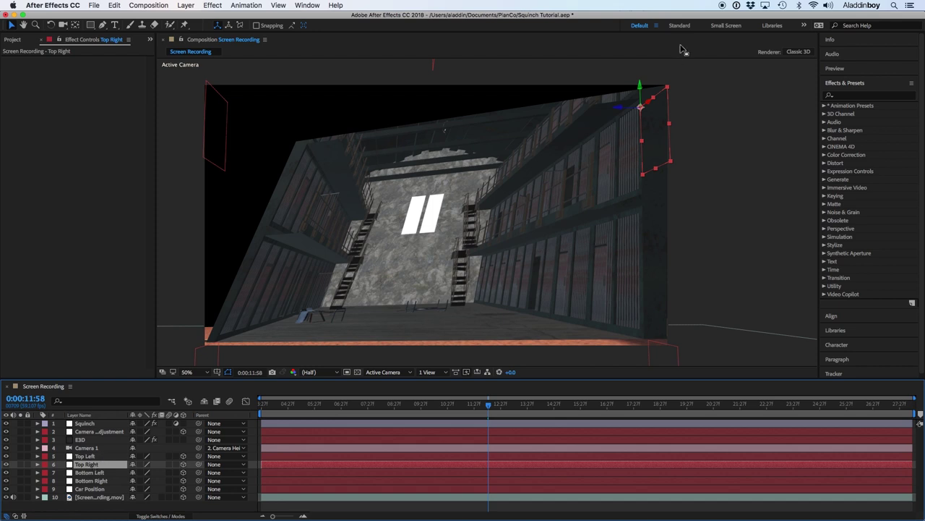
key("p")
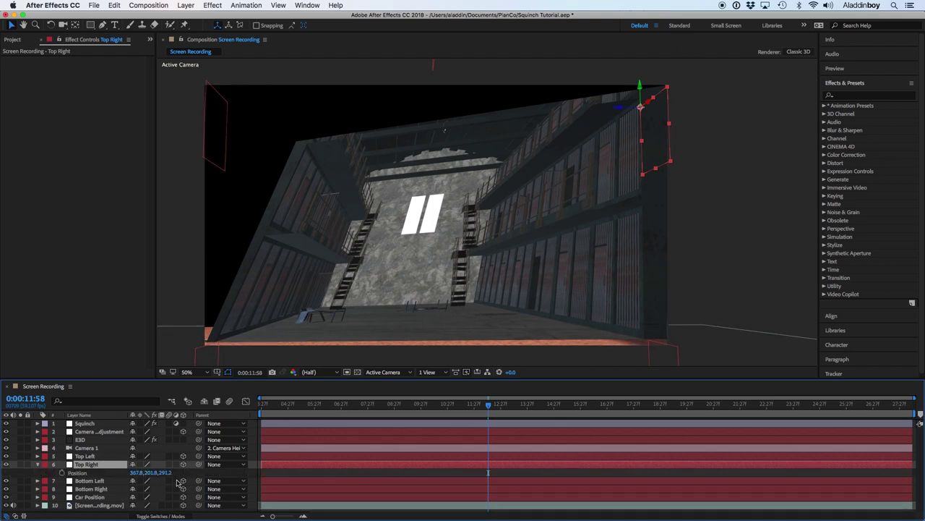
left_click(84, 425)
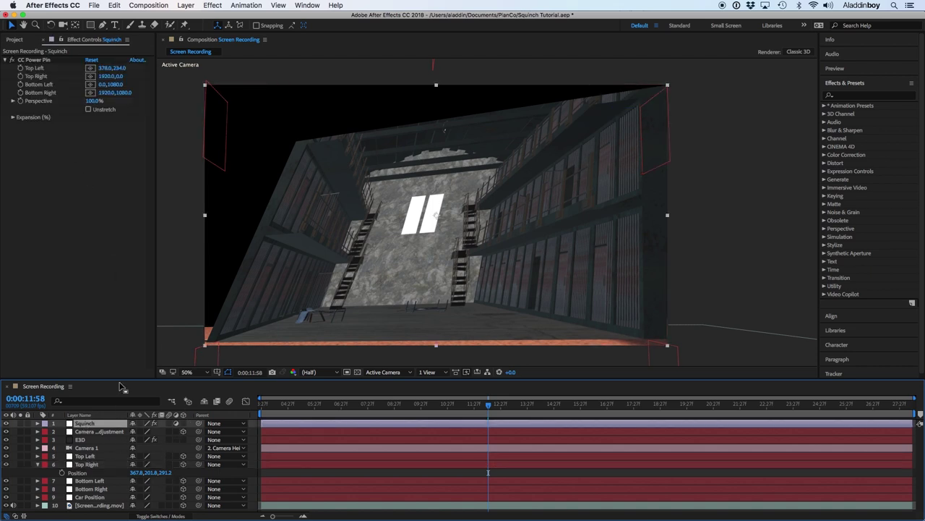
left_click(91, 60)
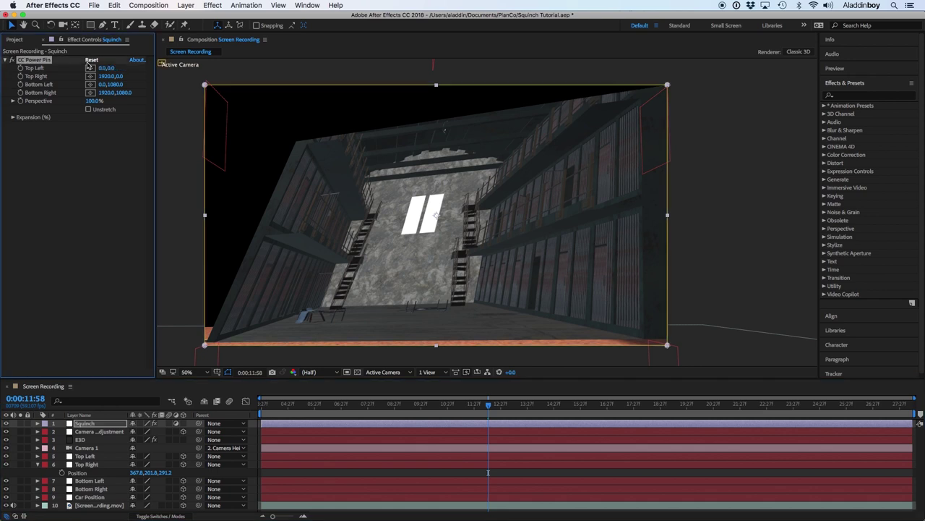
Link the CC Power Pin's Top Left to its null with the expression thisComp.layer("Top Left").toComp([0,0,0]), and check it at 0:00:12:28
left_click(21, 68, "alt")
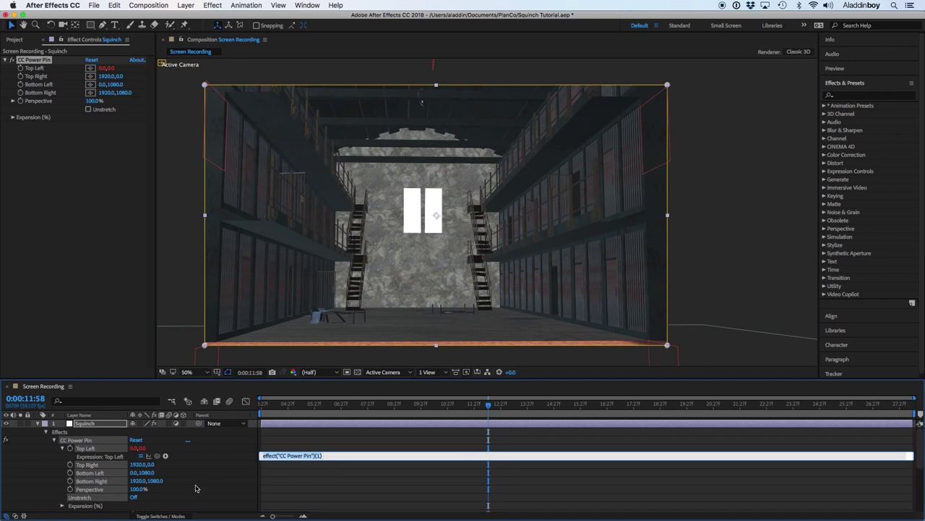
left_click_drag(158, 457, 104, 461)
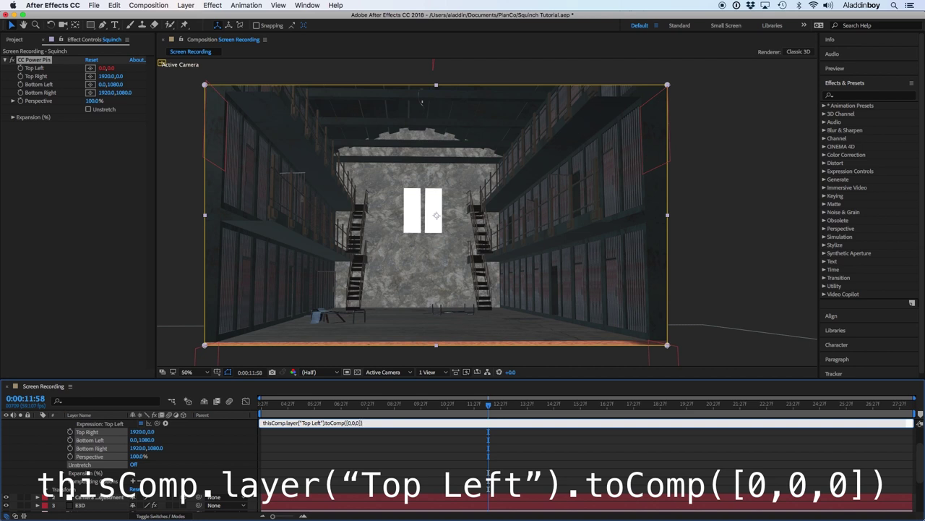
key("Return")
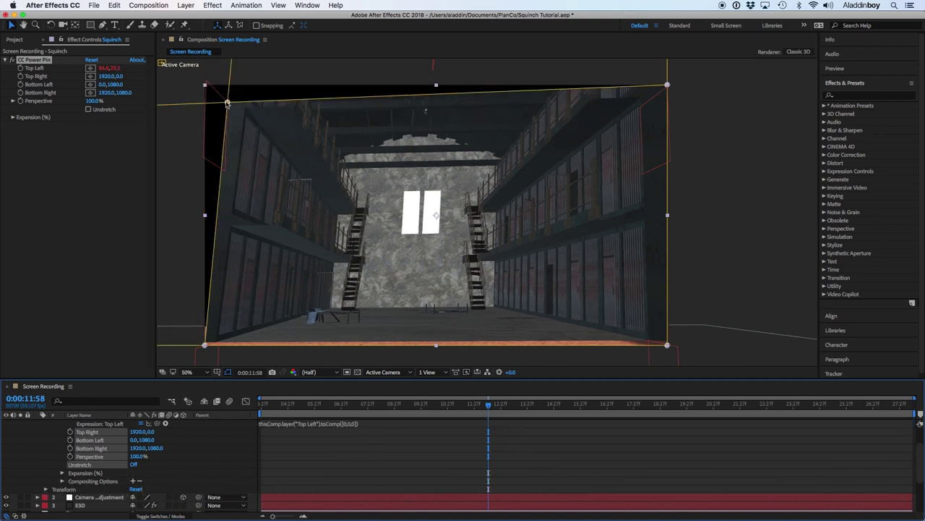
left_click_drag(474, 406, 502, 412)
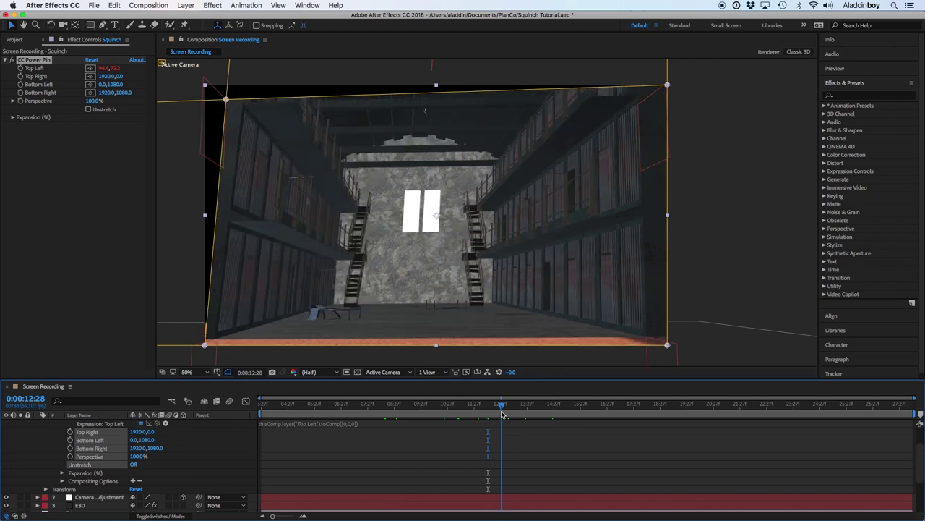
Link the CC Power Pin's Top Right to its null with the expression thisComp.layer("Top Right").toComp([0,0,0])
scroll(119, 463, "up", 3)
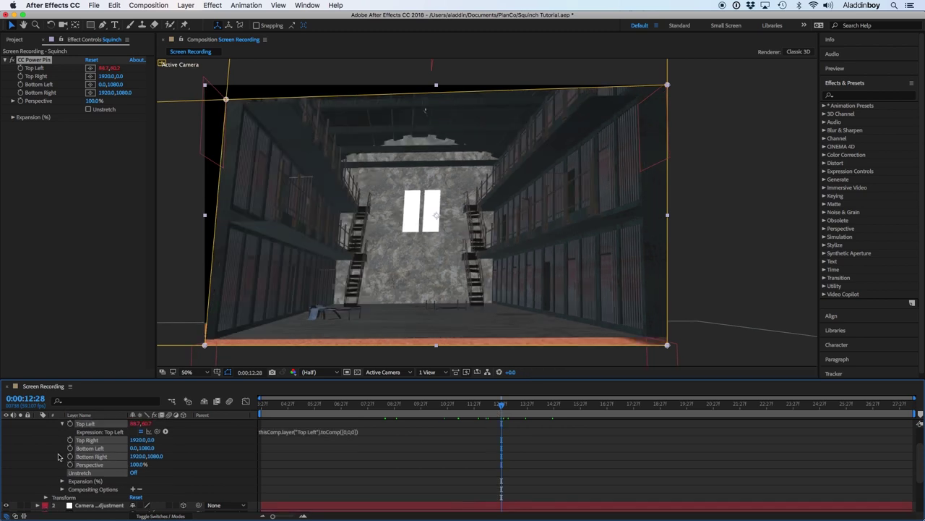
left_click(237, 488)
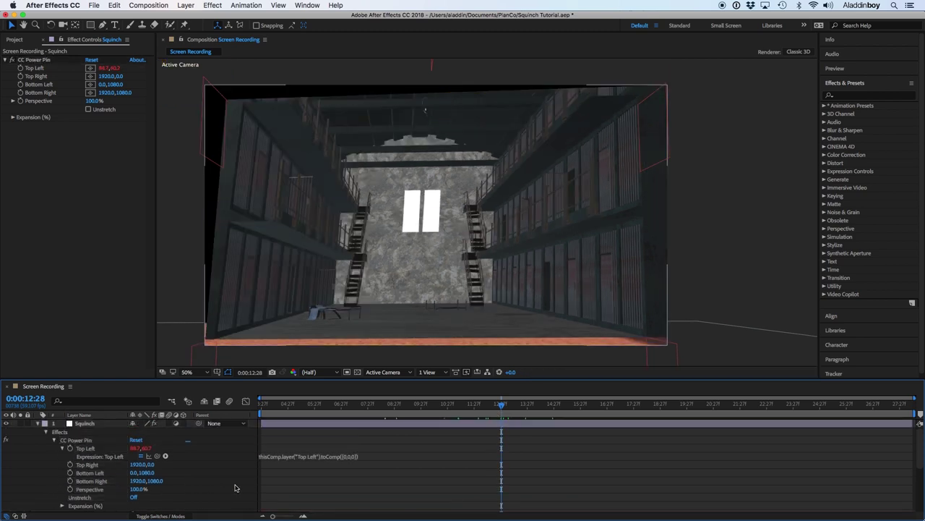
left_click(70, 464, "alt")
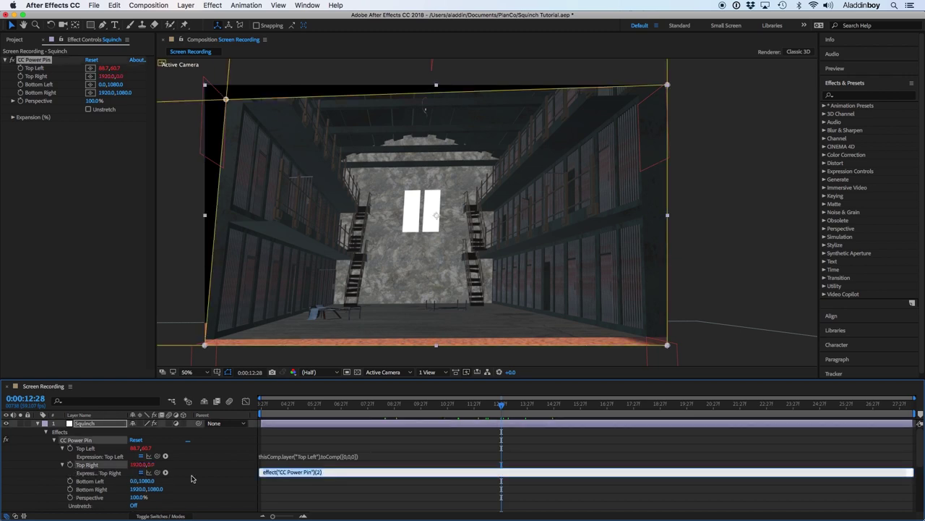
left_click_drag(156, 472, 105, 470)
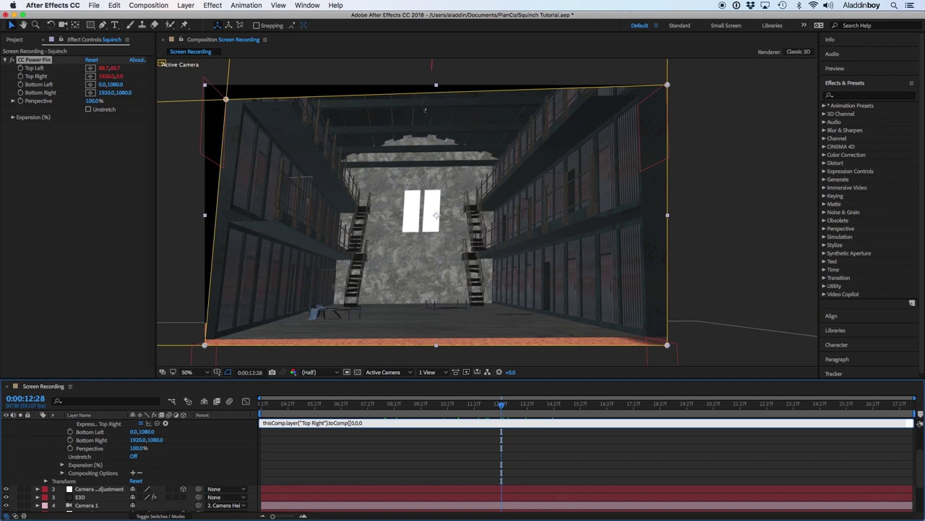
key("KP_Enter")
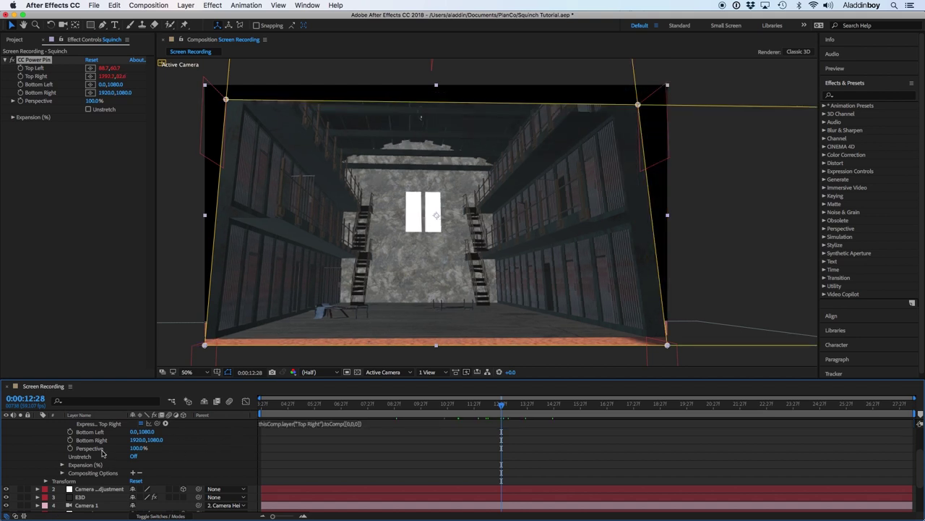
Link the CC Power Pin's Bottom Right to its null with the expression thisComp.layer("Bottom Right").toComp([0,0,0])
left_click(71, 440, "alt")
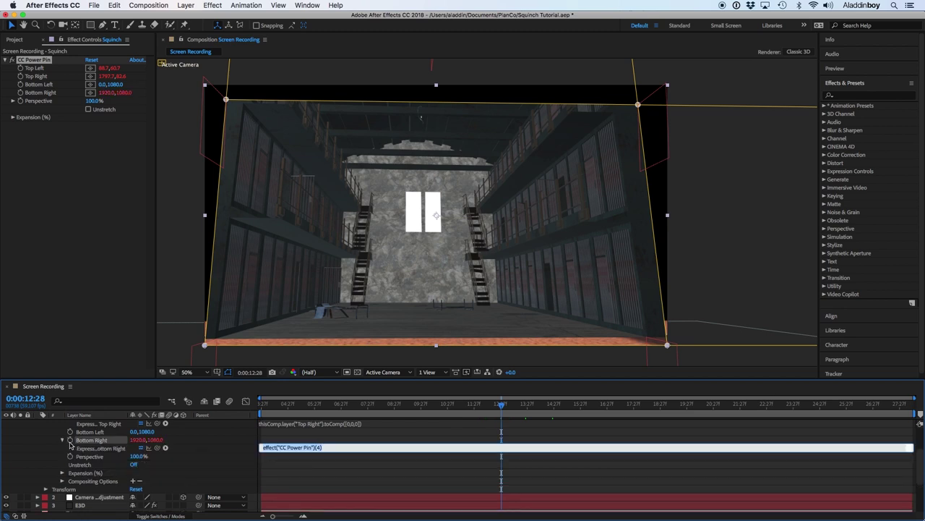
left_click_drag(149, 448, 113, 492)
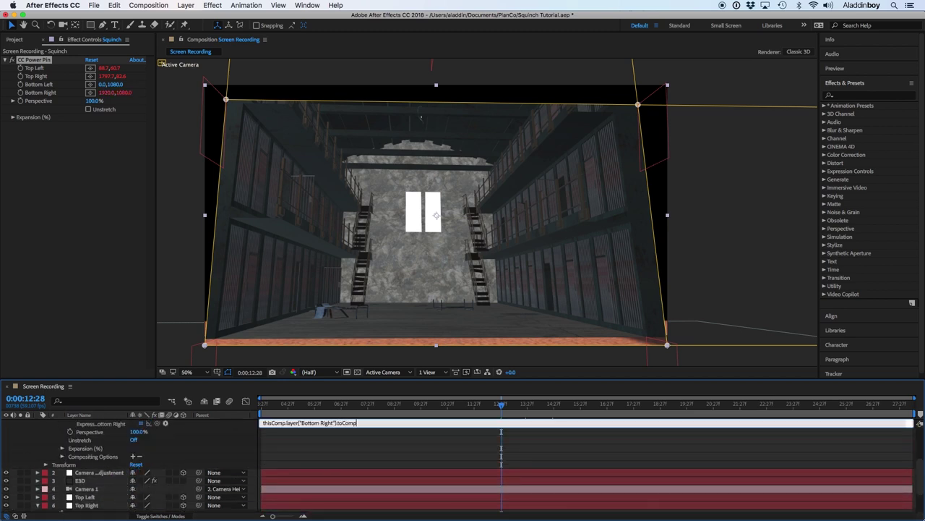
type(".toComp([0,")
type("0,0])")
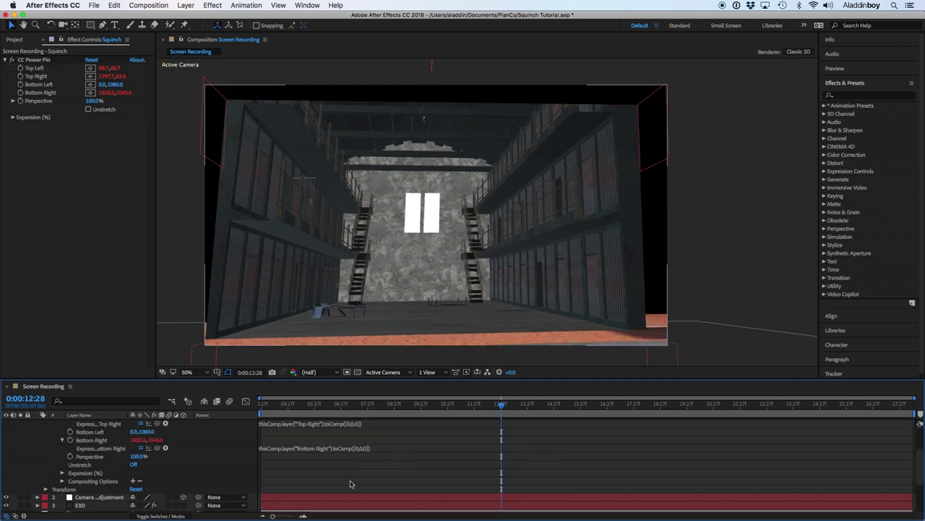
Link the CC Power Pin's Bottom Left to its null with the expression thisComp.layer("Bottom Left").toComp([0,0,0])
left_click(70, 432, "alt")
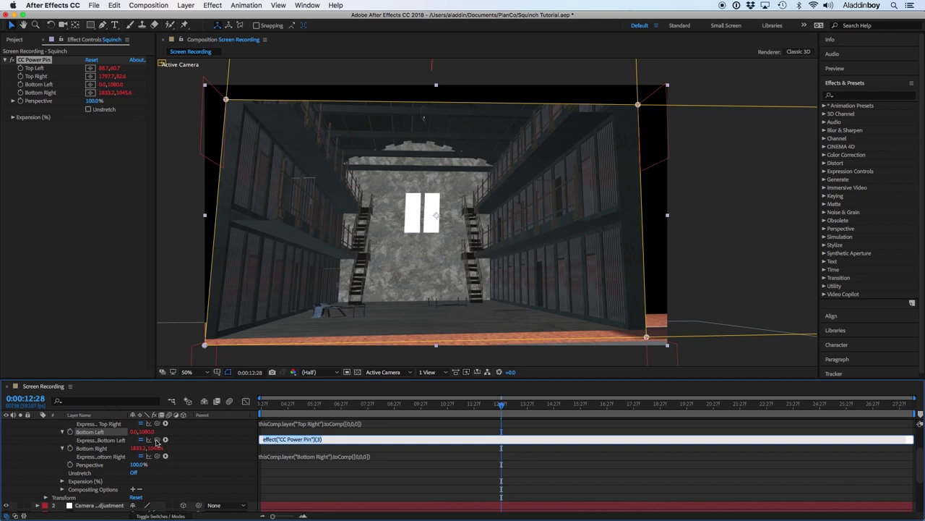
left_click_drag(159, 442, 105, 483)
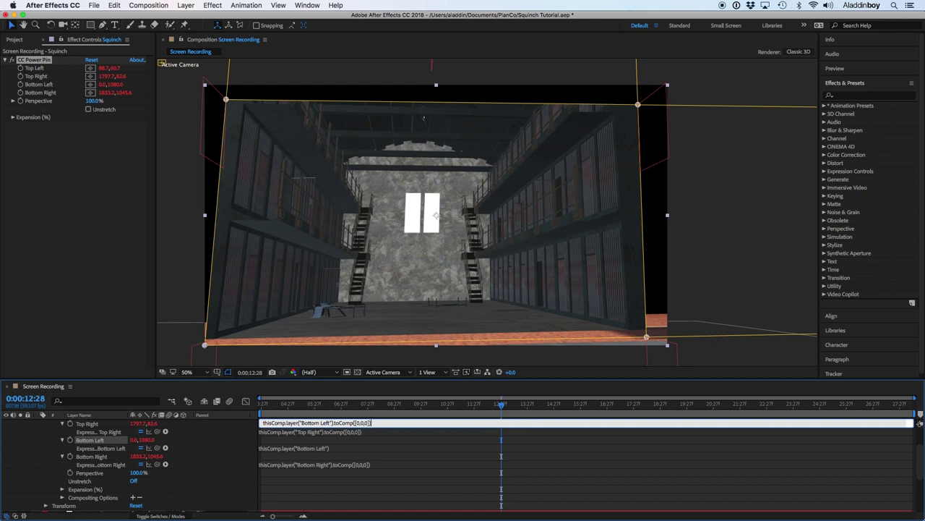
key("KP_Enter")
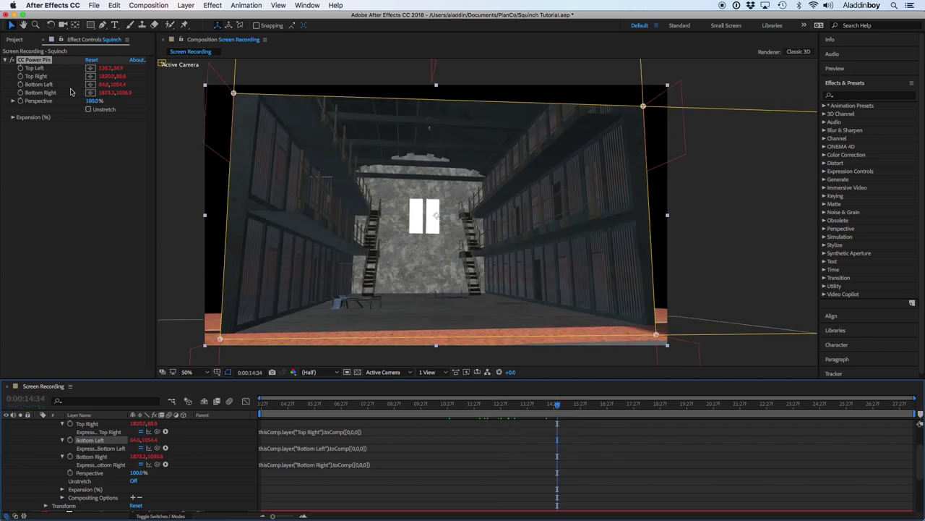
Enable Unstretch on the CC Power Pin and check the corrected view along the timeline and at full resolution
left_click(87, 109)
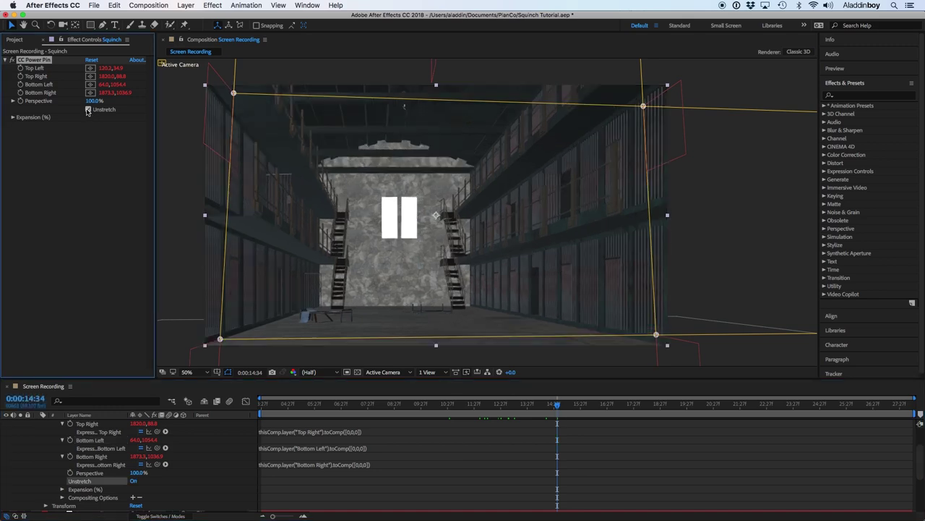
left_click(84, 242)
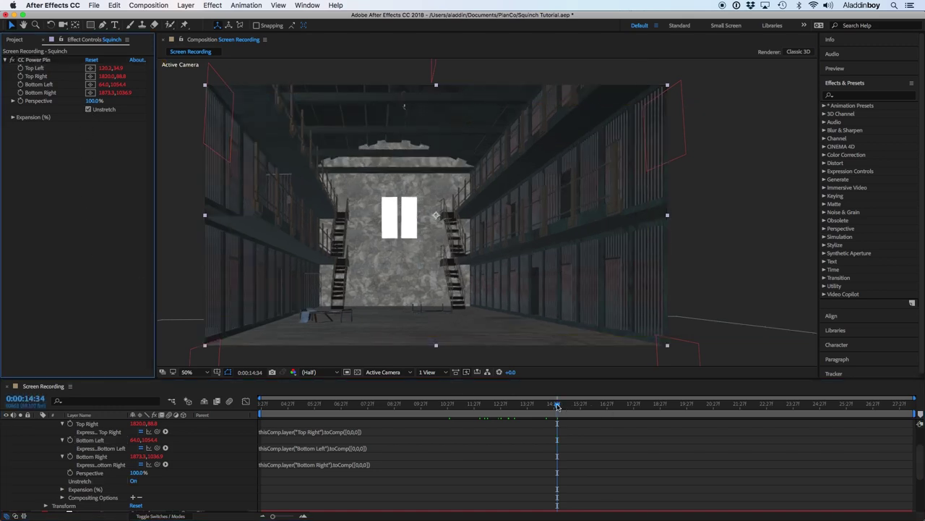
left_click_drag(557, 406, 877, 435)
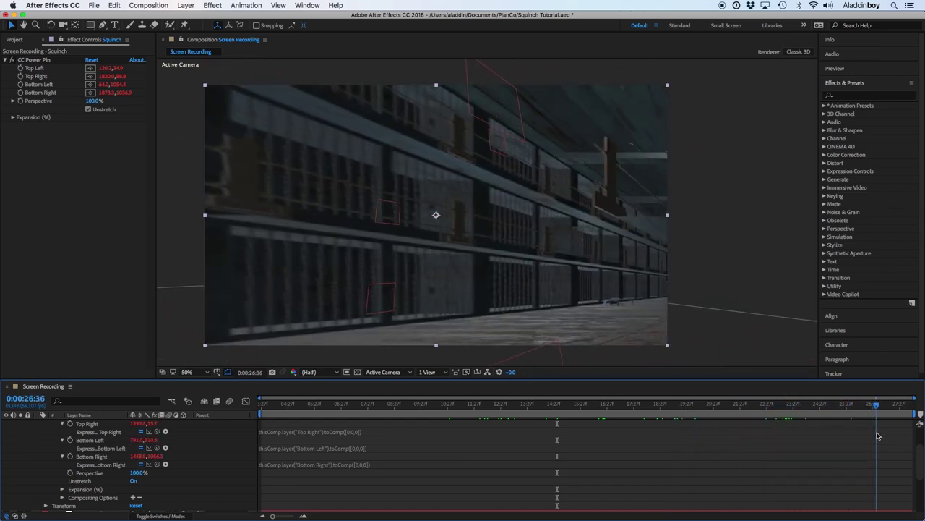
left_click_drag(782, 434, 559, 445)
left_click_drag(499, 448, 455, 442)
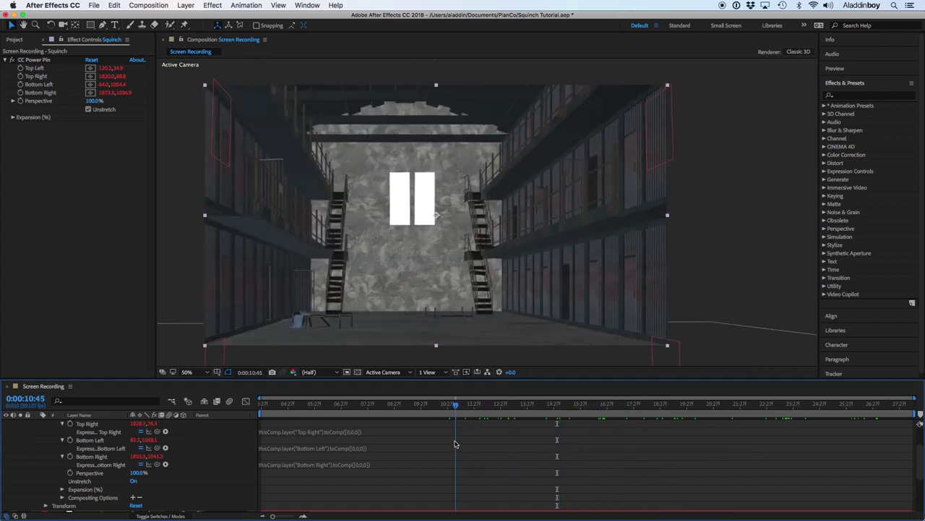
scroll(443, 252, "up", 2)
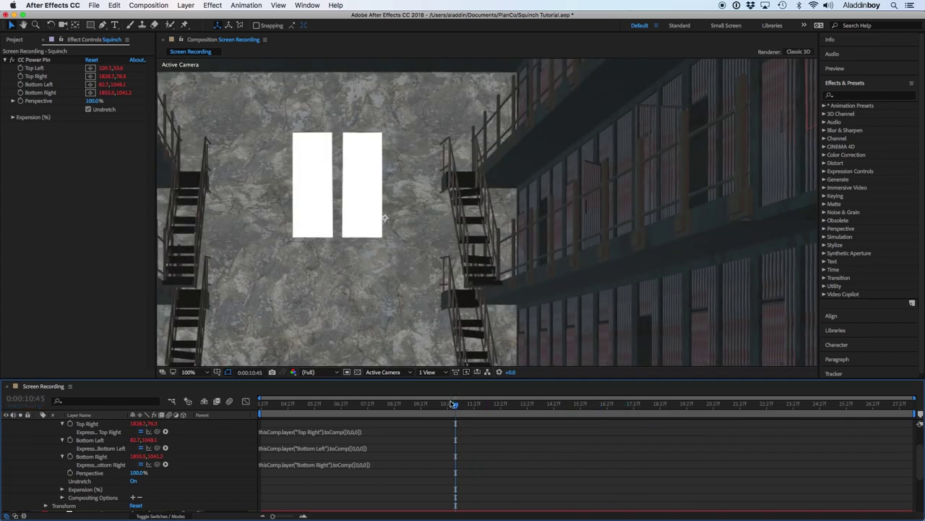
scroll(418, 263, "down", 2)
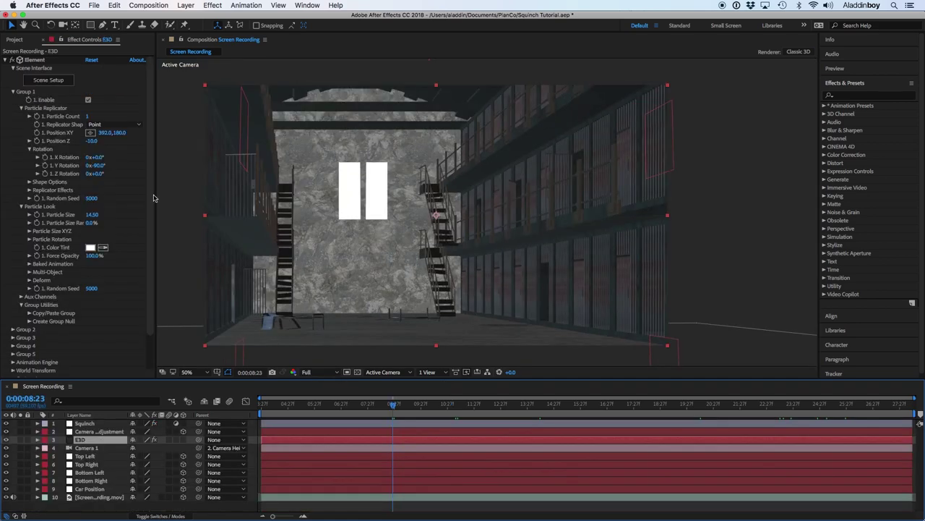
Generate a 3D null from the E3D layer's Element effect at 2D position 658, 280, just above the bright window
scroll(11, 353, "down", 5)
left_click(363, 152)
left_click(56, 273)
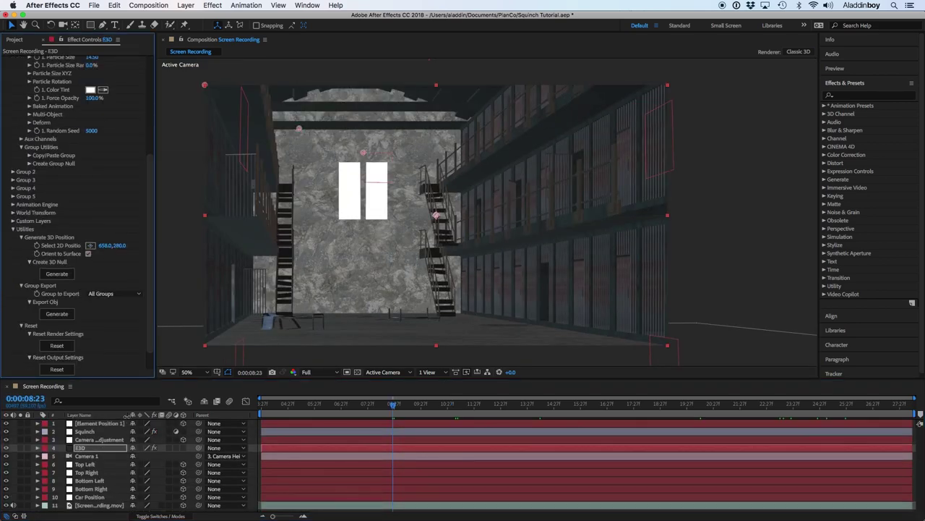
Create a light blue spot light with 100% intensity, a 90° cone angle, 50% cone feather and Casts Shadows enabled
left_click(101, 423)
left_click(148, 5)
left_click(372, 41)
left_click(76, 115)
left_click(483, 263)
left_click(376, 212)
left_click(559, 211)
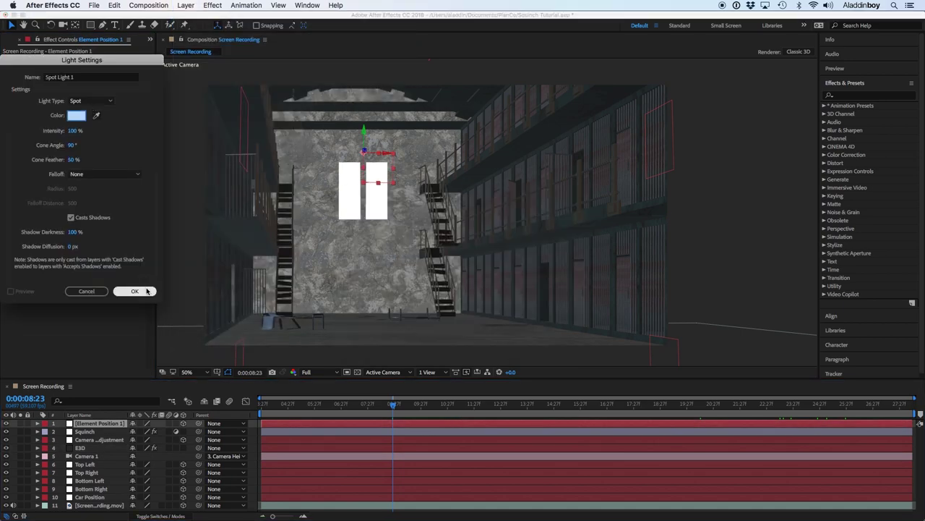
left_click(135, 291)
Copy the Element Position 1 null's Position, -1135.0, 23.5, -79.0, to Spot Light 1
key("p")
left_click(100, 439)
key("p")
key("super+c")
key(".")
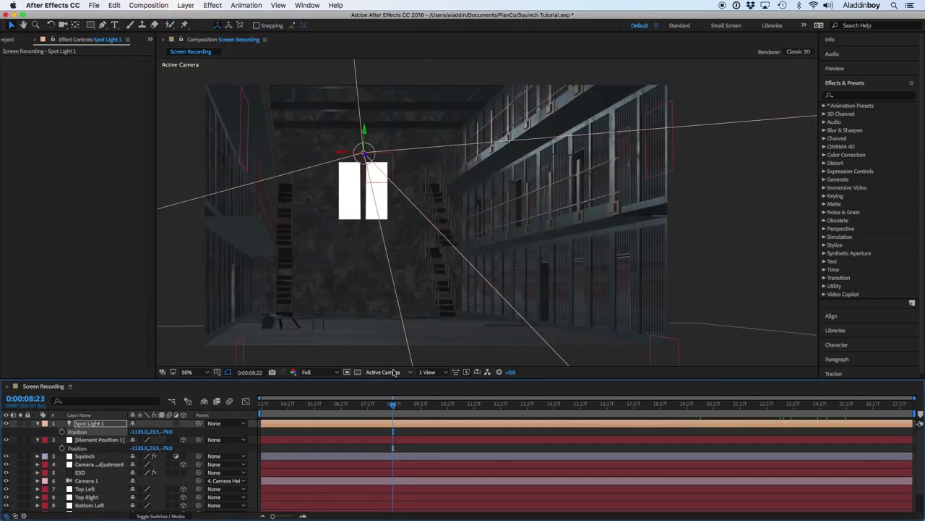
Switch to Custom View 1 and move Spot Light 1 to about -1119.1, 31.7, -79.1
left_click(395, 372)
left_click(398, 318)
key("c")
left_click_drag(410, 252, 576, 257)
key("v")
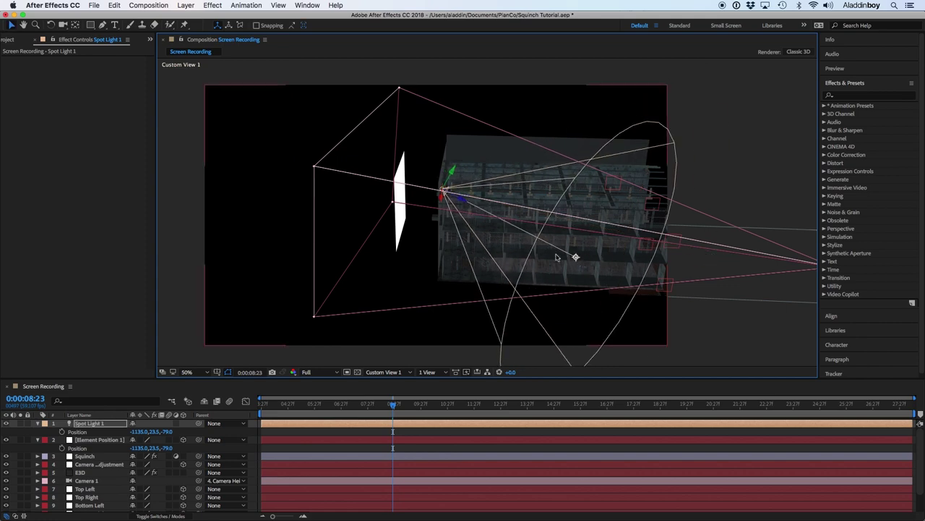
left_click_drag(458, 197, 462, 198)
Move Spot Light 1's point of interest closer to the window wall in Custom View 1 and return to the Active Camera view
left_click(392, 373)
left_click(393, 381)
left_click_drag(394, 325, 392, 318)
left_click(392, 372)
left_click(396, 471)
left_click(568, 257)
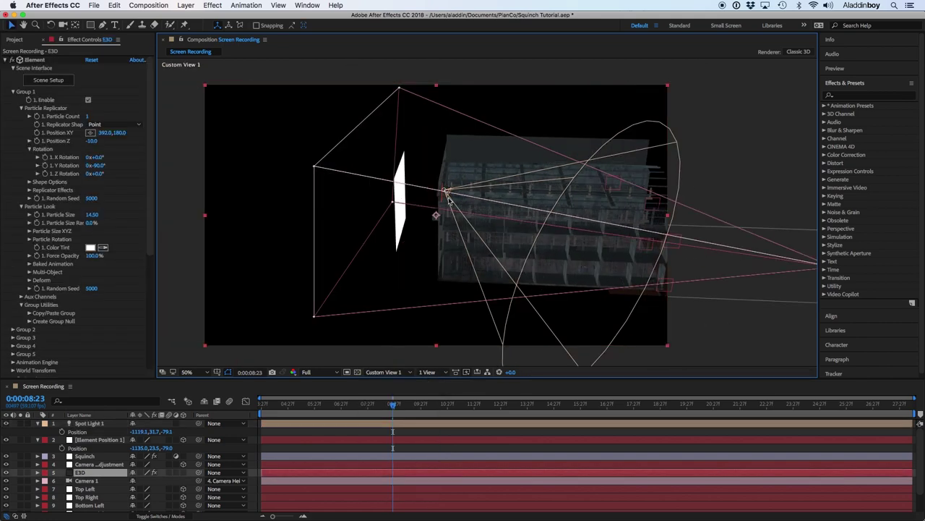
left_click(94, 423)
left_click_drag(568, 257, 540, 254)
left_click(392, 372)
left_click(393, 381)
Narrow Spot Light 1's cone angle to 75°
key("a")
key("a")
scroll(109, 434, "down", 2)
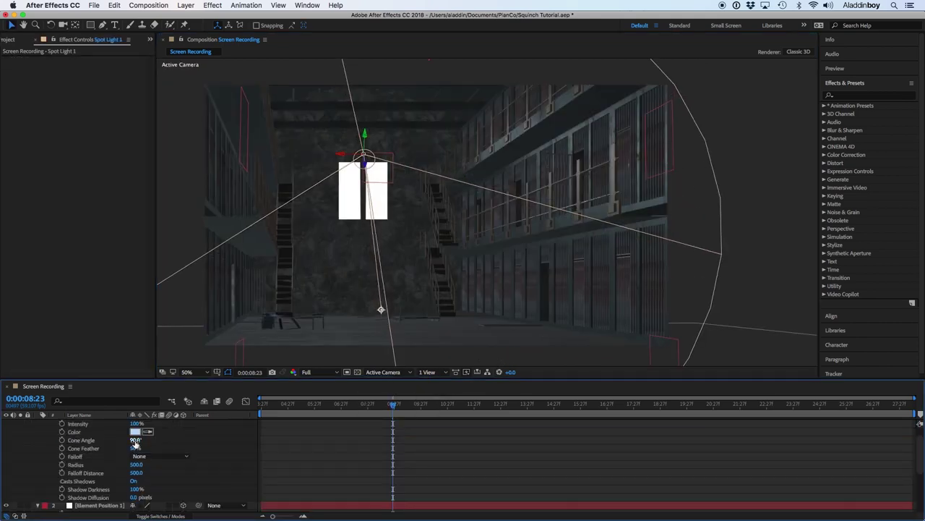
left_click_drag(135, 441, 124, 441)
Delete the Element Position 1 null layer
scroll(144, 470, "down", 2)
left_click(100, 488)
key("Delete")
Enable SSAO ambient occlusion in the Element render settings of the E3D layer
left_click(94, 504)
left_click_drag(149, 181, 135, 279)
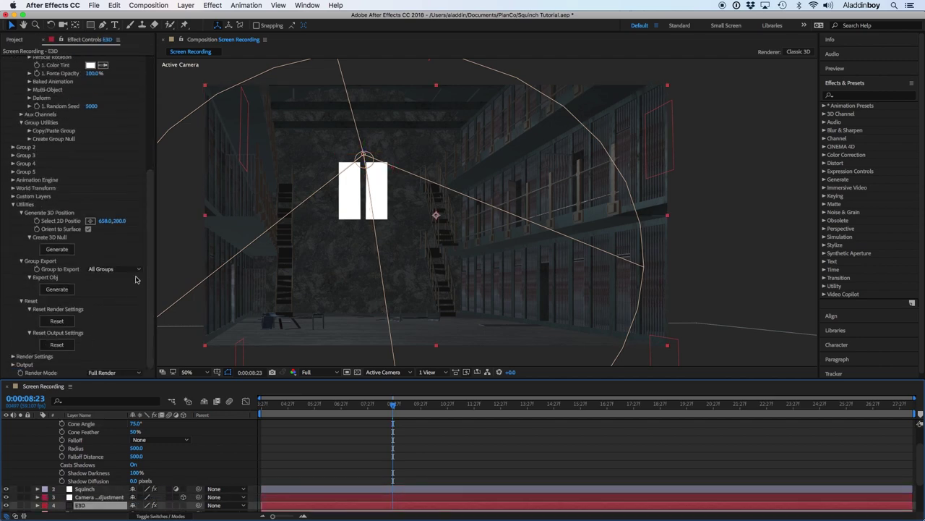
left_click(12, 205)
left_click(13, 258)
left_click(21, 282)
left_click(21, 299)
scroll(72, 289, "down", 2)
left_click(89, 257)
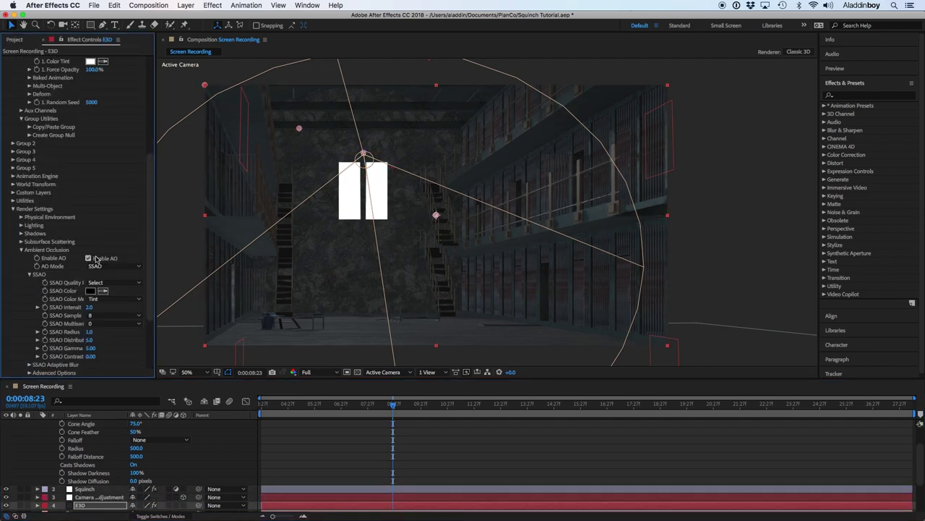
Lower the E3D layer's Physical Environment exposure to about 0.69
left_click_drag(149, 238, 149, 249)
left_click(13, 167)
left_click(13, 167)
left_click(21, 208)
left_click(21, 200)
left_click_drag(89, 208, 74, 209)
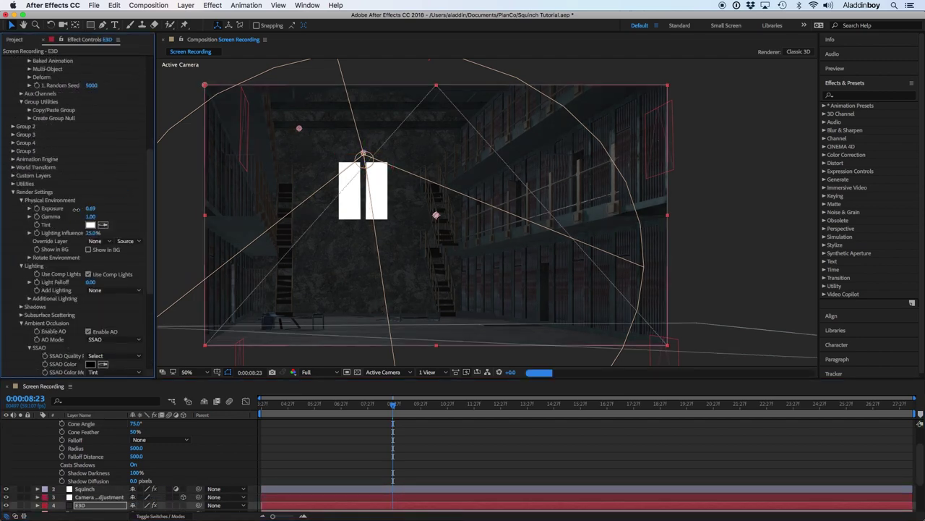
Raise Spot Light 1's shadow diffusion to 437 pixels and collapse its properties
scroll(217, 463, "up", 3)
left_click_drag(136, 438, 209, 441)
scroll(133, 477, "down", 2)
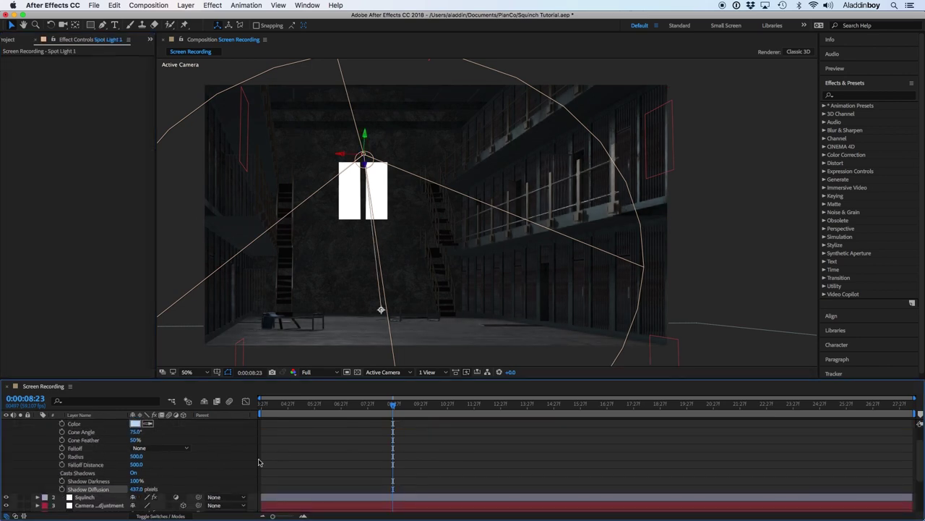
left_click(227, 458)
scroll(51, 454, "up", 3)
left_click(45, 423)
left_click(37, 423)
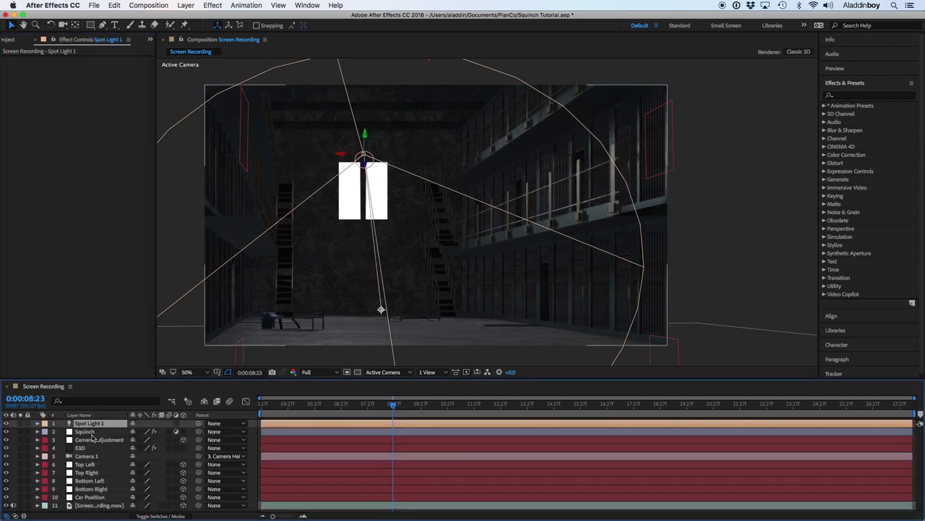
Set the Physical Environment exposure of the E3D layer's Element effect to 0.35
left_click(94, 447)
scroll(148, 258, "down", 4)
left_click_drag(90, 102, 77, 104)
Add an adjustment layer above all other layers with a Glow effect, threshold 97.3% and radius 41
left_click(212, 5)
mouse_move(189, 15)
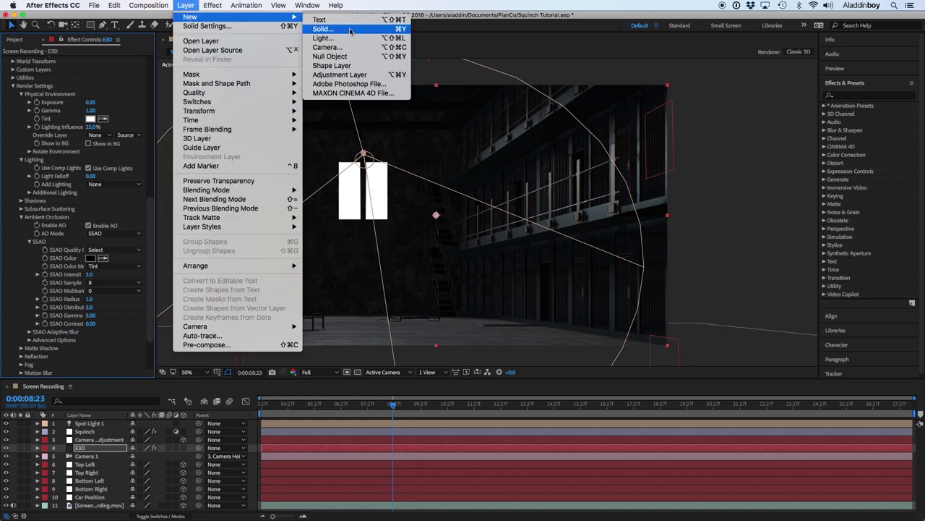
left_click(340, 74)
left_click(212, 5)
left_click(220, 26)
left_click_drag(98, 447, 102, 421)
left_click_drag(311, 296, 363, 189)
key("period")
key("comma")
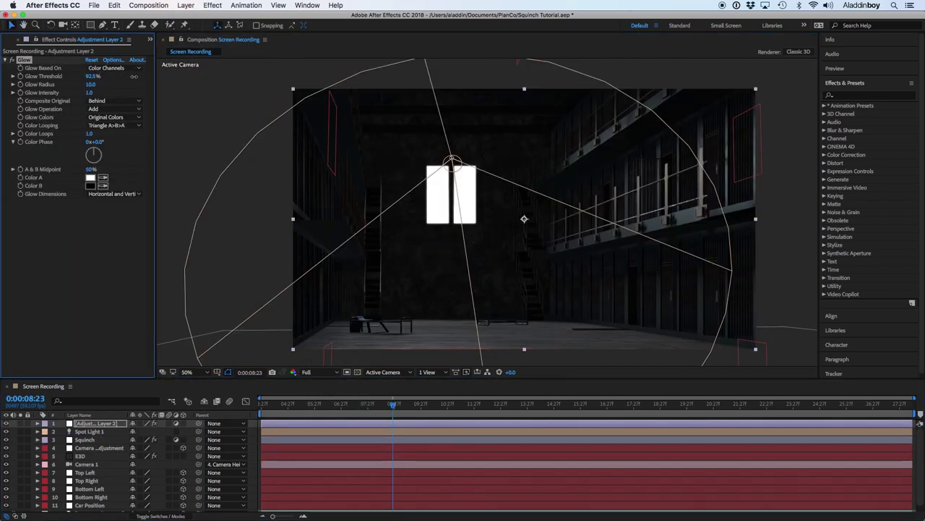
Duplicate the Glow twice, giving the copies radii of 164 and 448 and an intensity of 0.4 each
key("super+d")
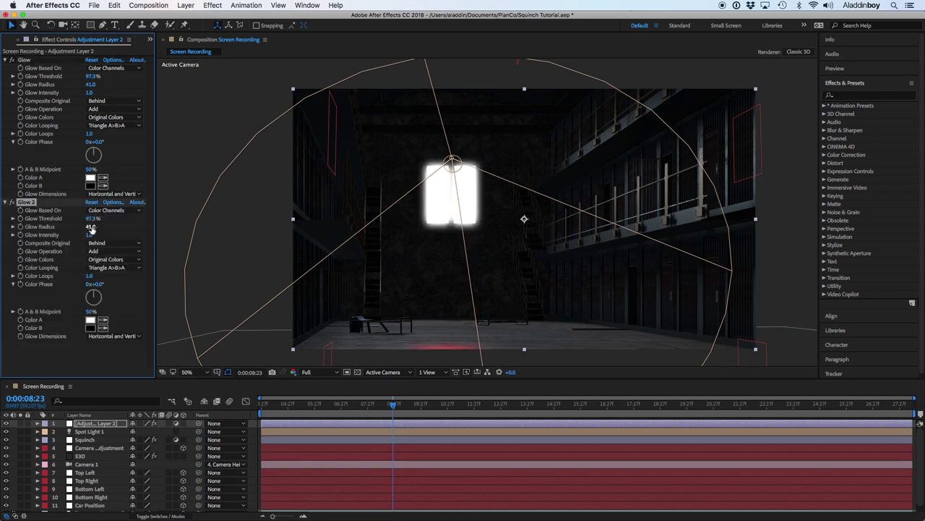
left_click_drag(109, 229, 67, 263)
key("super+d")
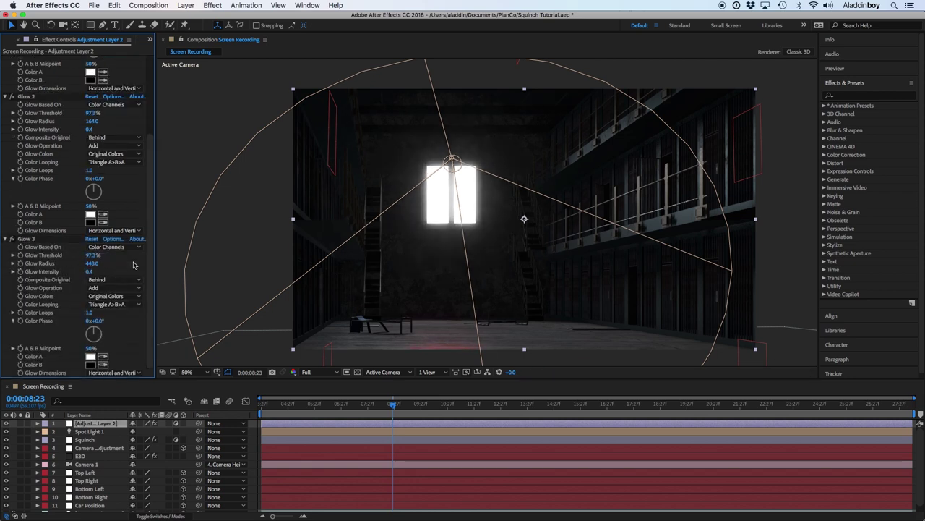
Mask the floor area out of the glow adjustment layer with a large rectangular Subtract mask feathered 463 pixels
key("comma")
key("q")
left_click_drag(305, 226, 809, 360)
left_click(145, 439)
left_click(141, 465)
key("f")
left_click_drag(145, 439, 305, 439)
key("v")
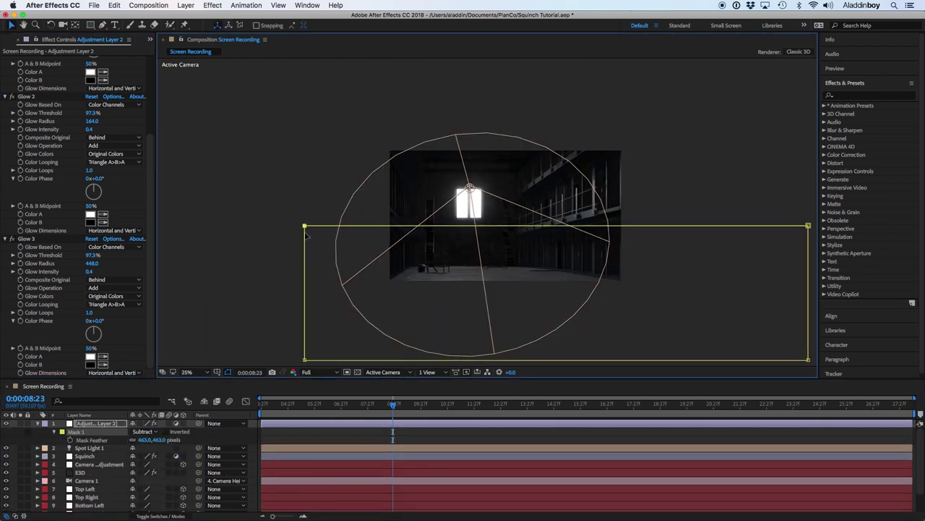
key("F2")
key("period")
Add another adjustment layer with Curves, raising the blue channel slightly and pulling the red channel down in the shadows
left_click(425, 424)
left_click(186, 5)
left_click(341, 75)
left_click(212, 5)
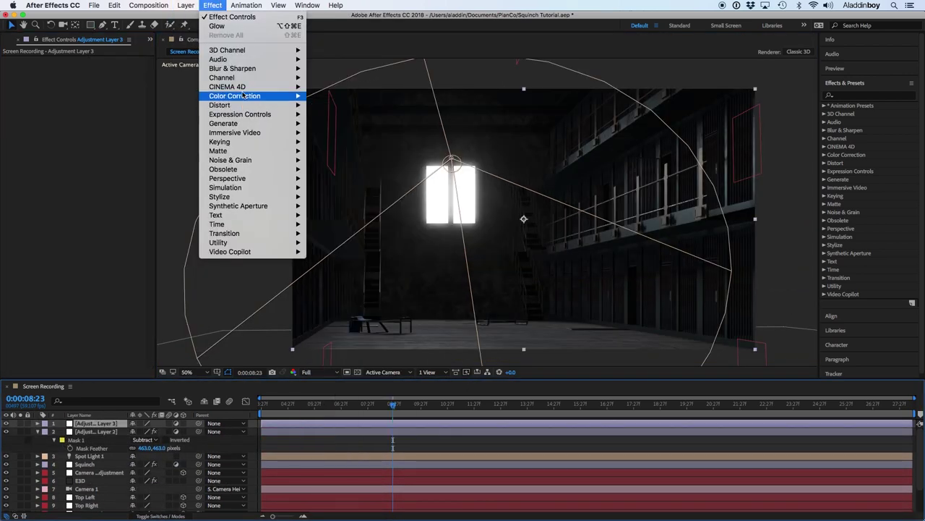
mouse_move(239, 95)
left_click(322, 257)
left_click(102, 67)
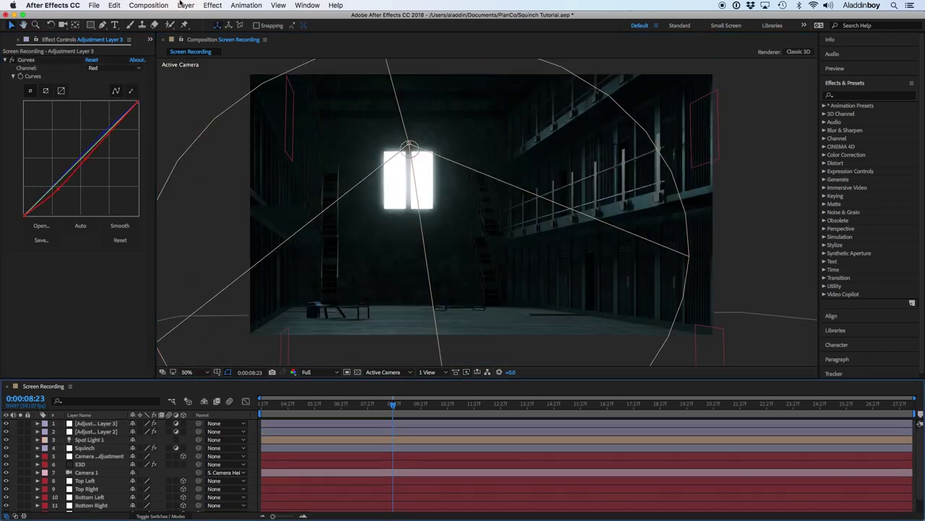
Add the Screen Recording composition to the render queue, output it to the Desktop as "Squinched Video", and start rendering
left_click(148, 5)
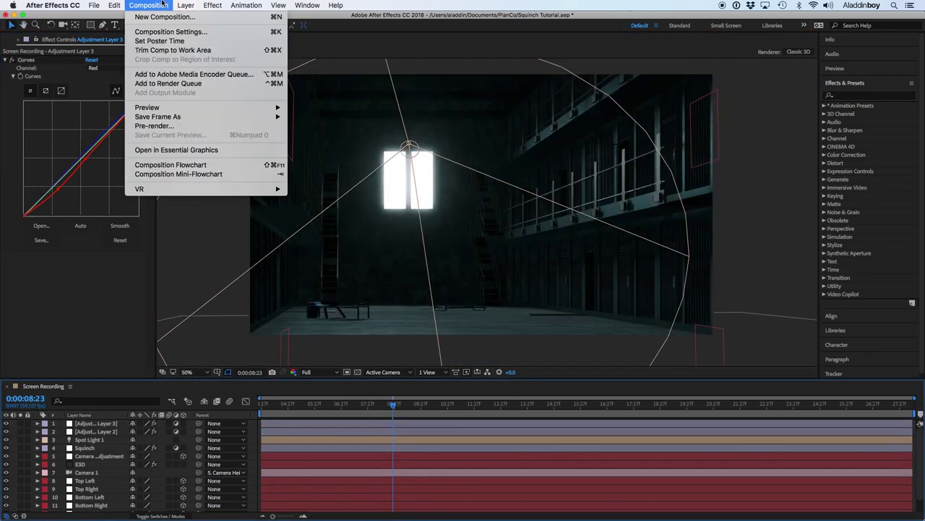
left_click(169, 84)
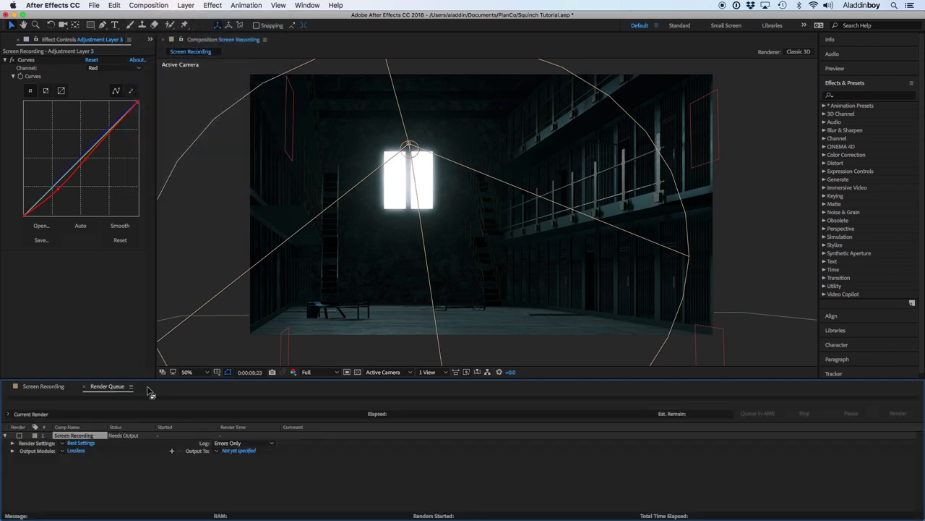
left_click(239, 450)
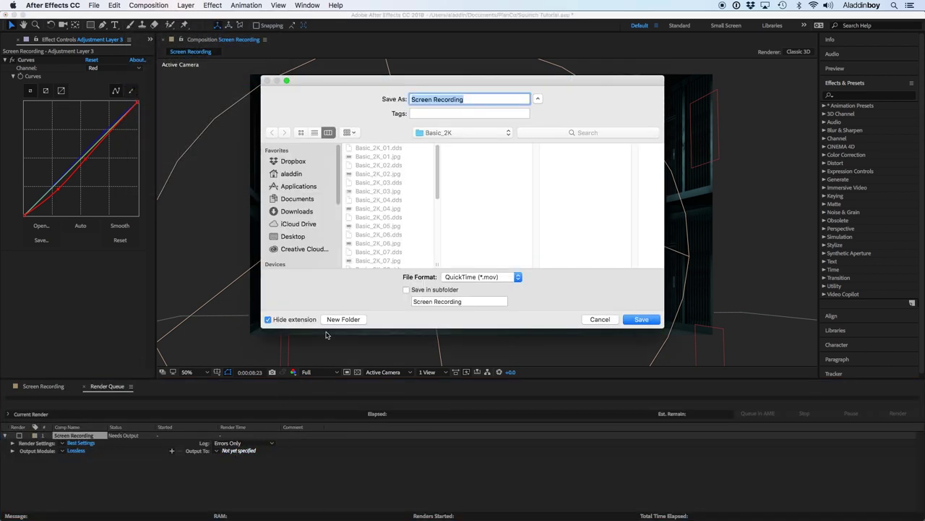
left_click(293, 235)
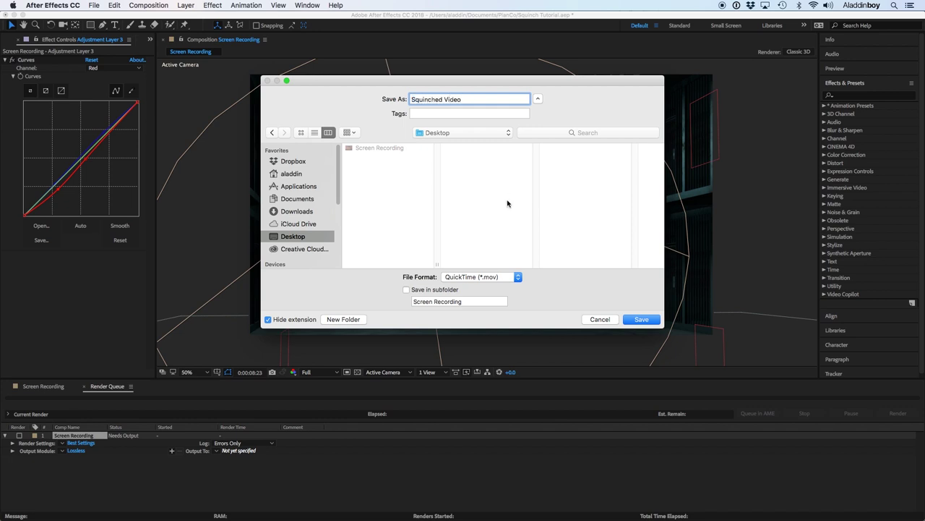
left_click(641, 319)
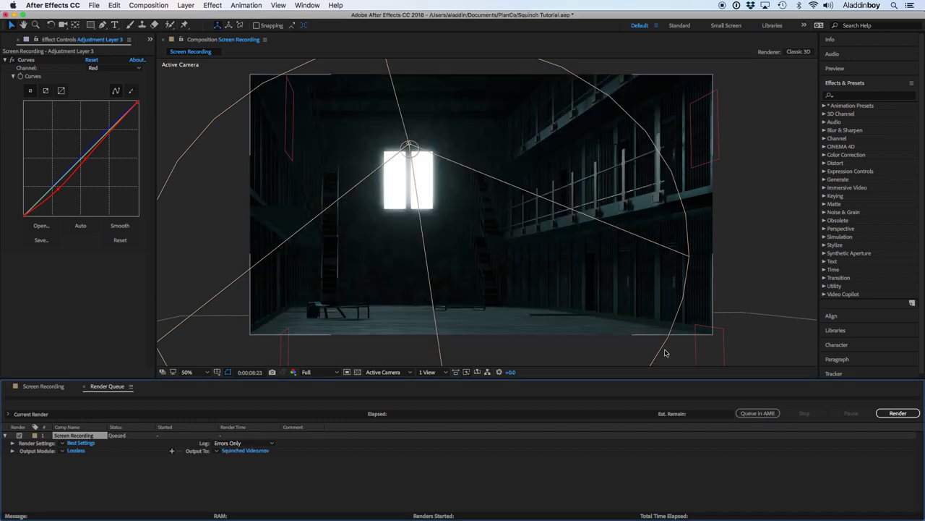
left_click(885, 413)
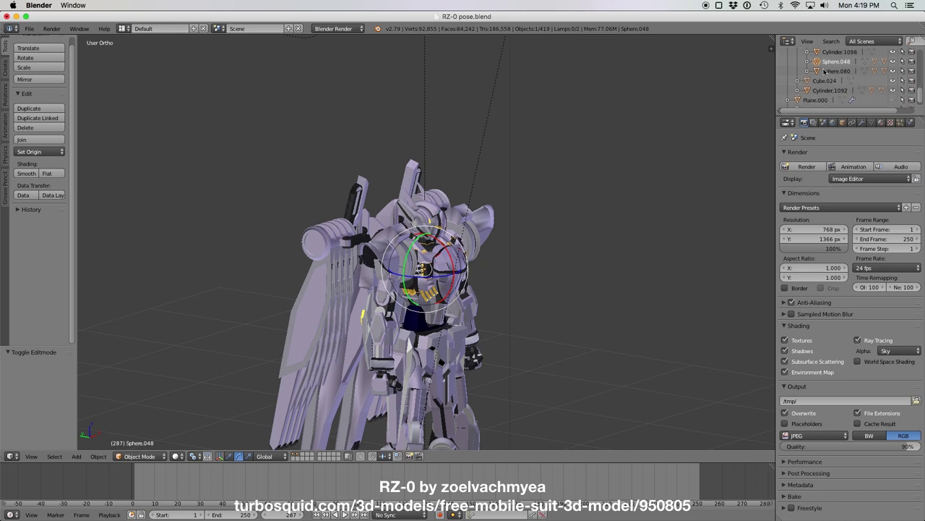
left_click_drag(444, 247, 454, 264)
scroll(454, 264, "up", 4)
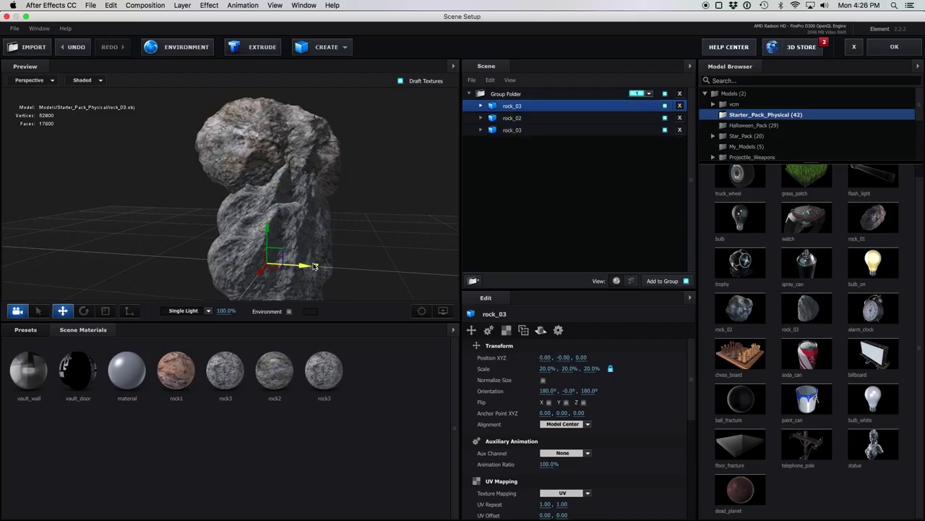
left_click_drag(315, 266, 246, 246)
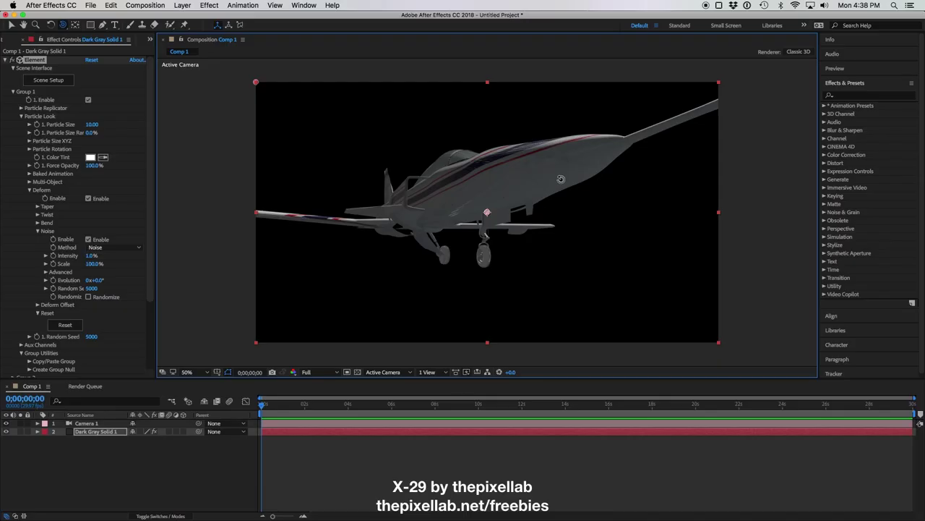
left_click_drag(518, 198, 523, 244)
key("space")
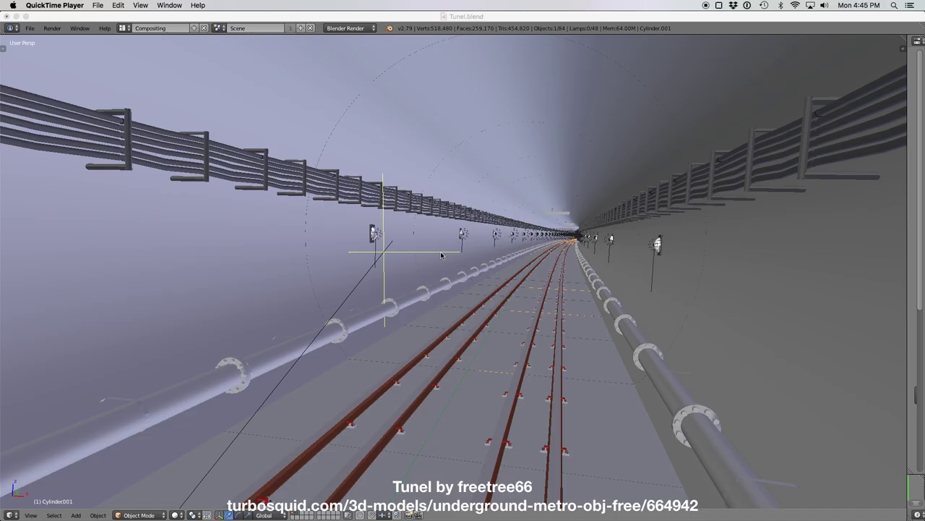
left_click(474, 307)
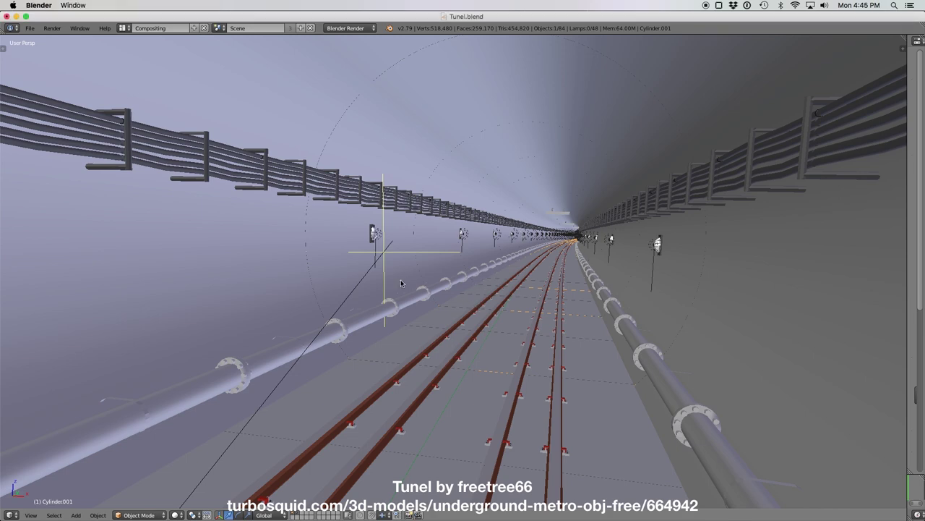
left_click_drag(403, 283, 463, 266)
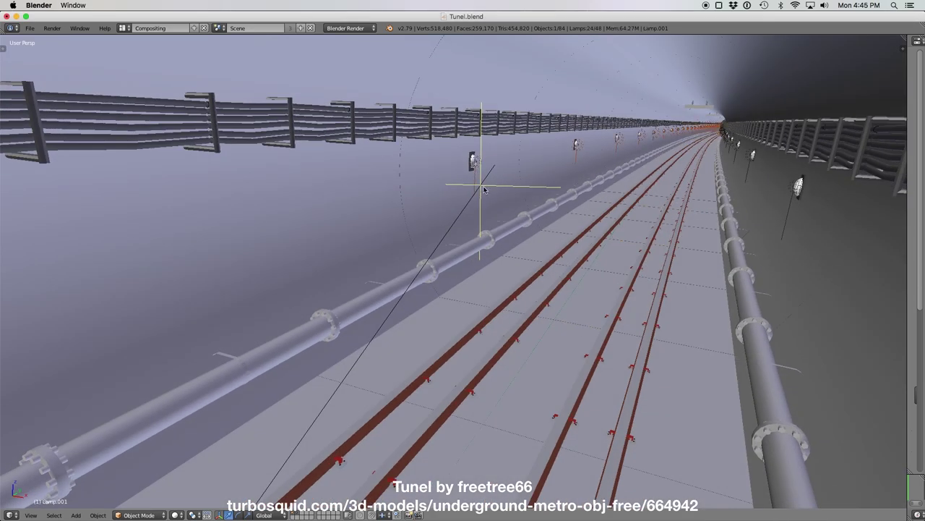
left_click_drag(484, 190, 491, 237)
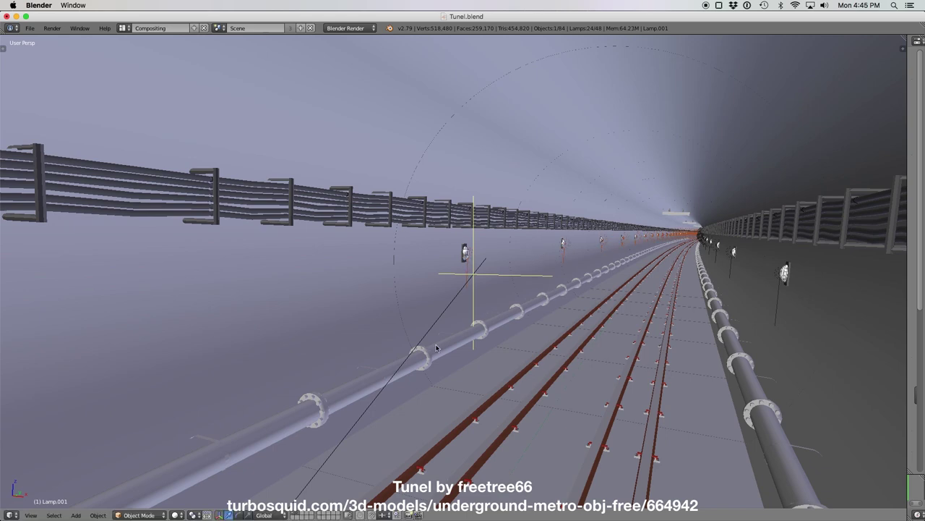
scroll(437, 348, "up", 2)
left_click(345, 28)
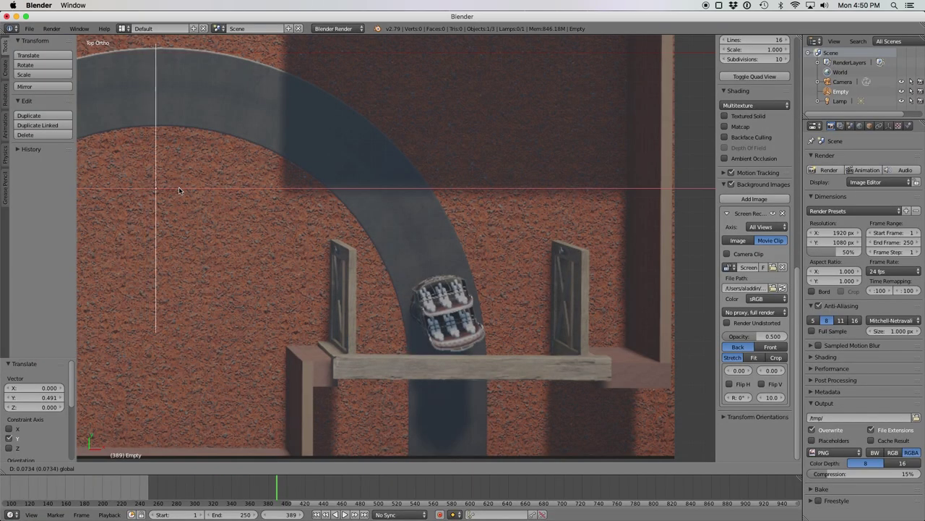
In Blender, move the Empty 2.020 along X and -0.805 along Y onto the ride car, and fine-tune its X position
key("x")
left_click(457, 206)
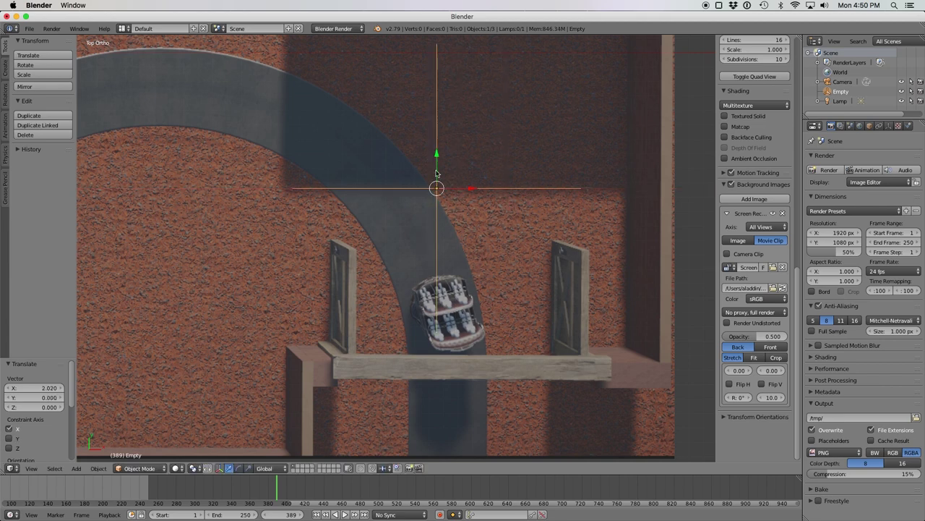
left_click_drag(436, 172, 437, 212)
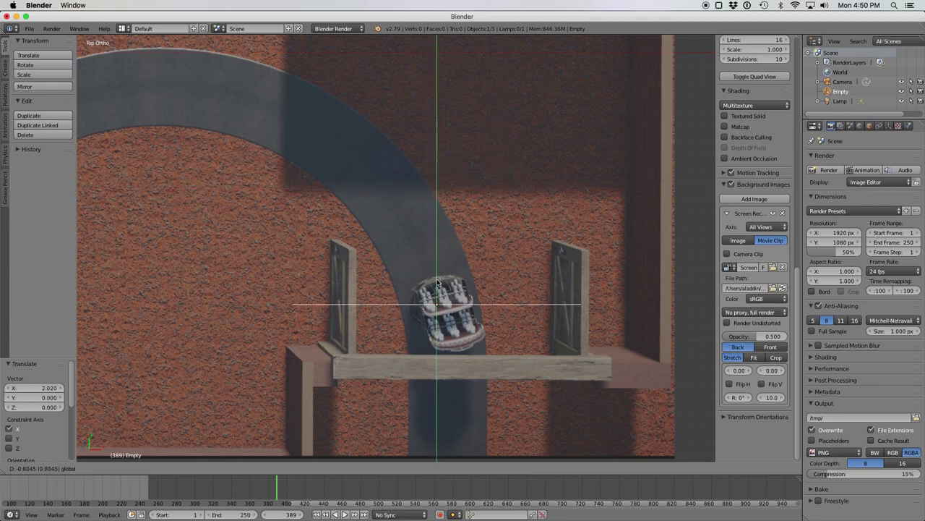
key("y")
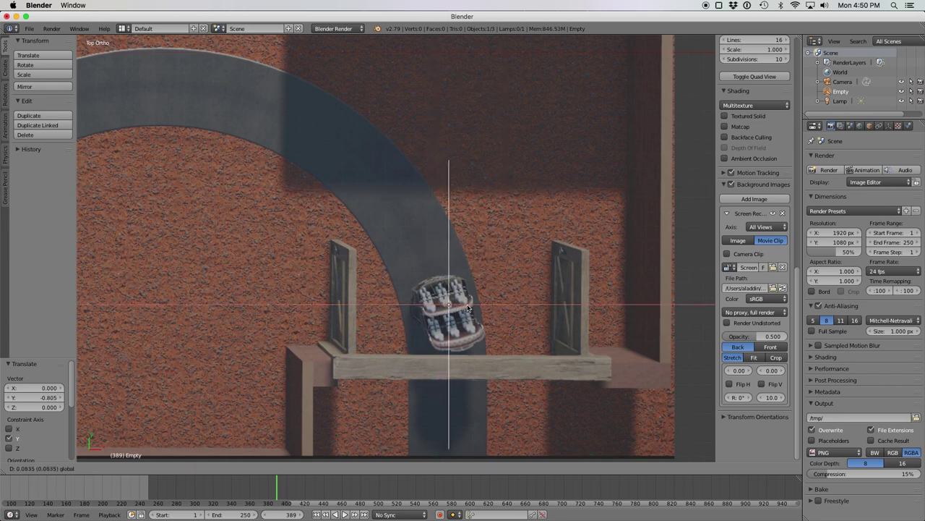
left_click(468, 308)
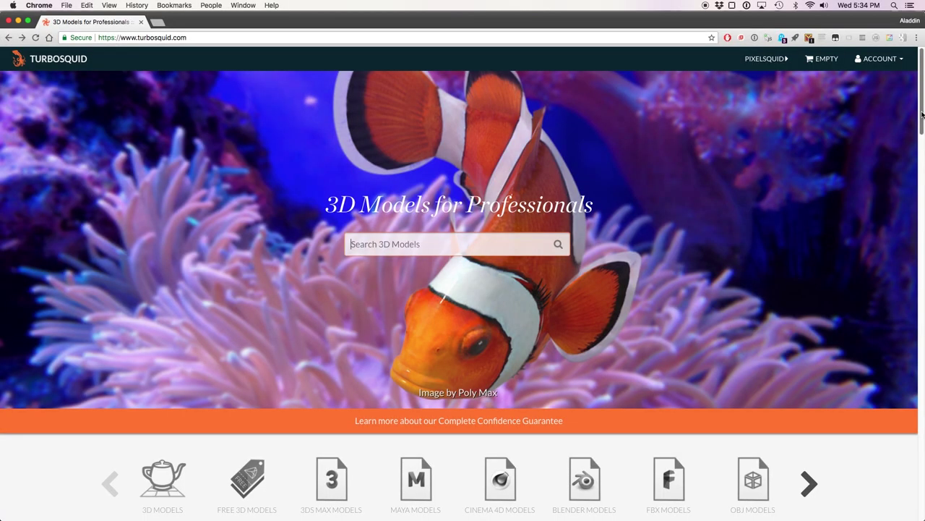
In Chrome, browse the TurboSquid home page and Blend Swap's Landscapes category for 3D models
scroll(586, 250, "down", 5)
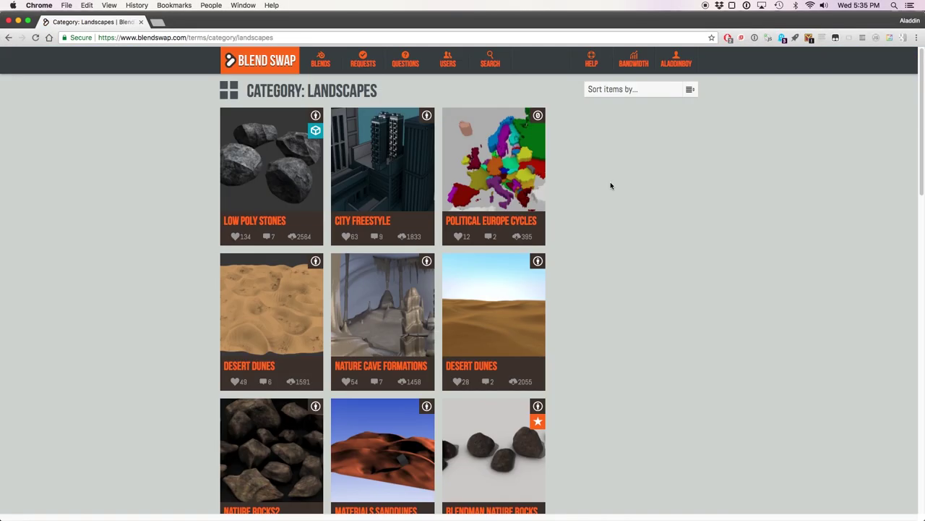
scroll(610, 182, "down", 3)
scroll(611, 182, "down", 5)
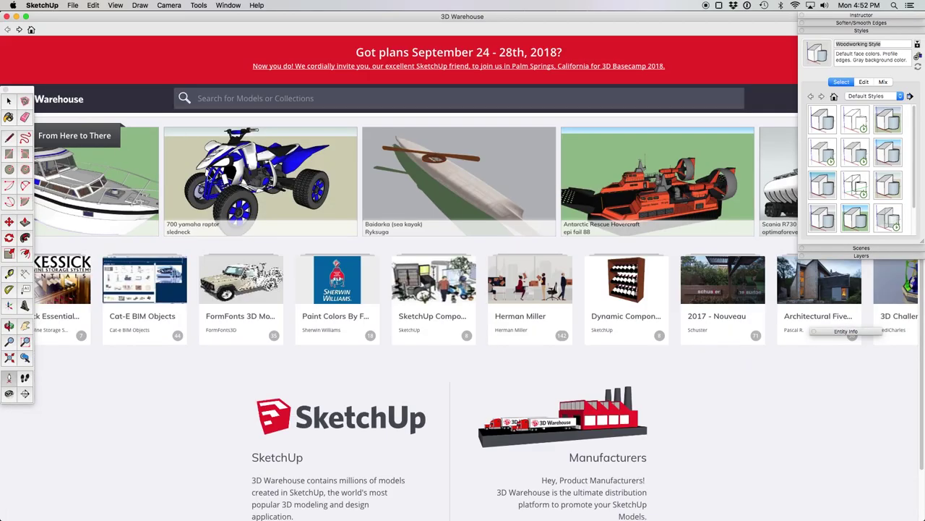
In SketchUp, load the white cabin boat from 3D Warehouse directly into the model and place it near the origin
left_click(95, 181)
left_click(644, 118)
left_click(536, 180)
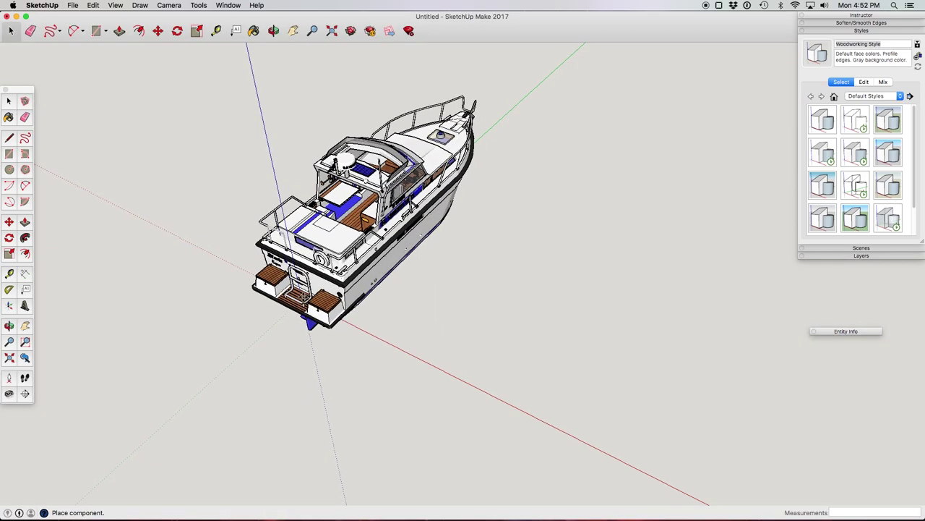
left_click(450, 282)
left_click_drag(450, 282, 238, 230)
scroll(506, 282, "up", 7)
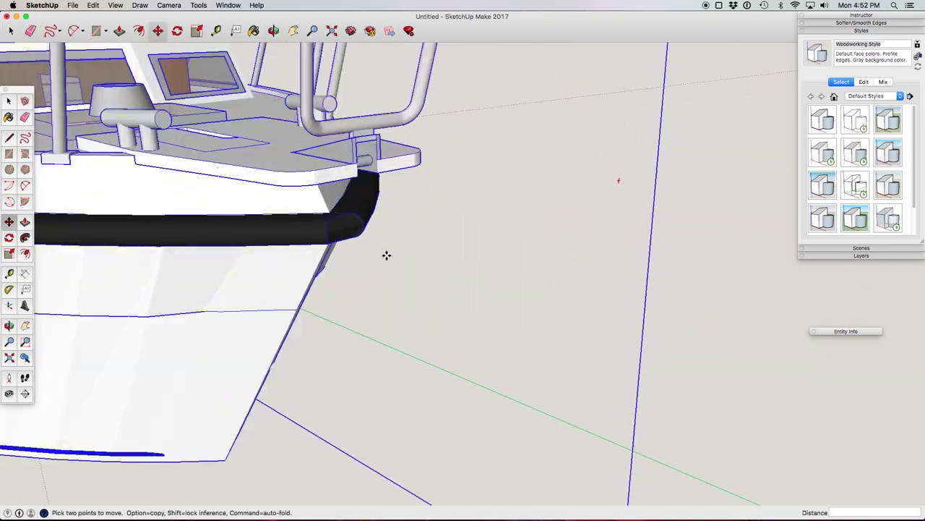
scroll(427, 296, "down", 3)
left_click_drag(250, 321, 488, 441)
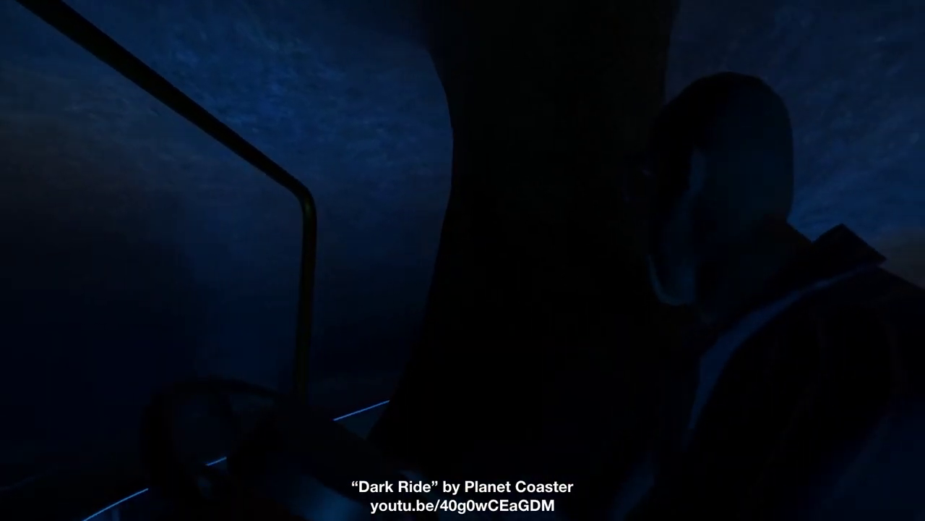